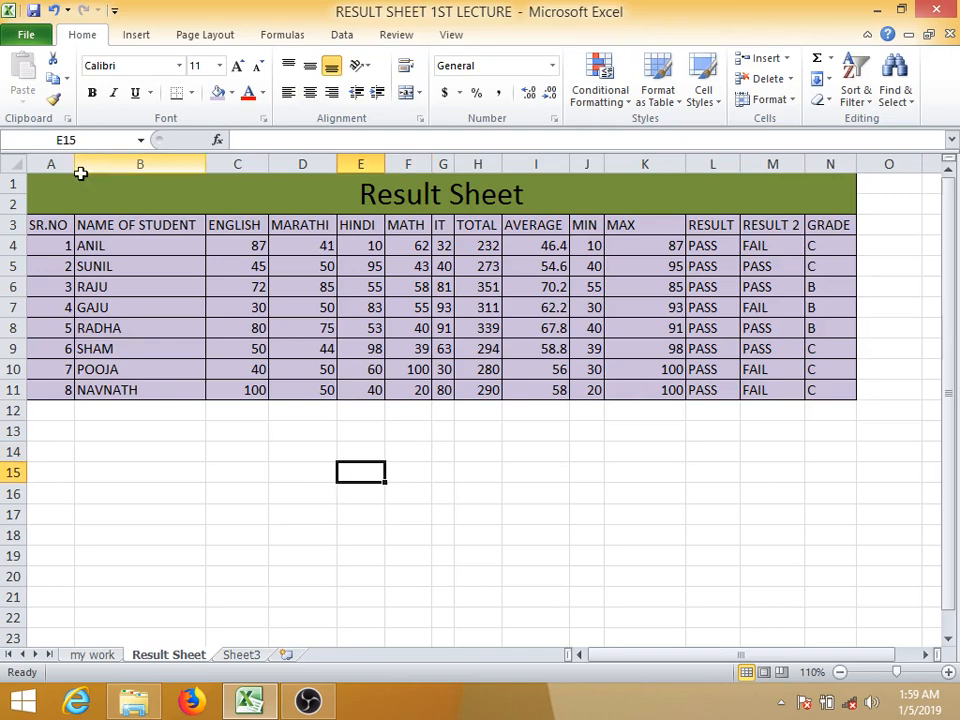
pyautogui.moveTo(43, 224); pyautogui.dragTo(855, 392)
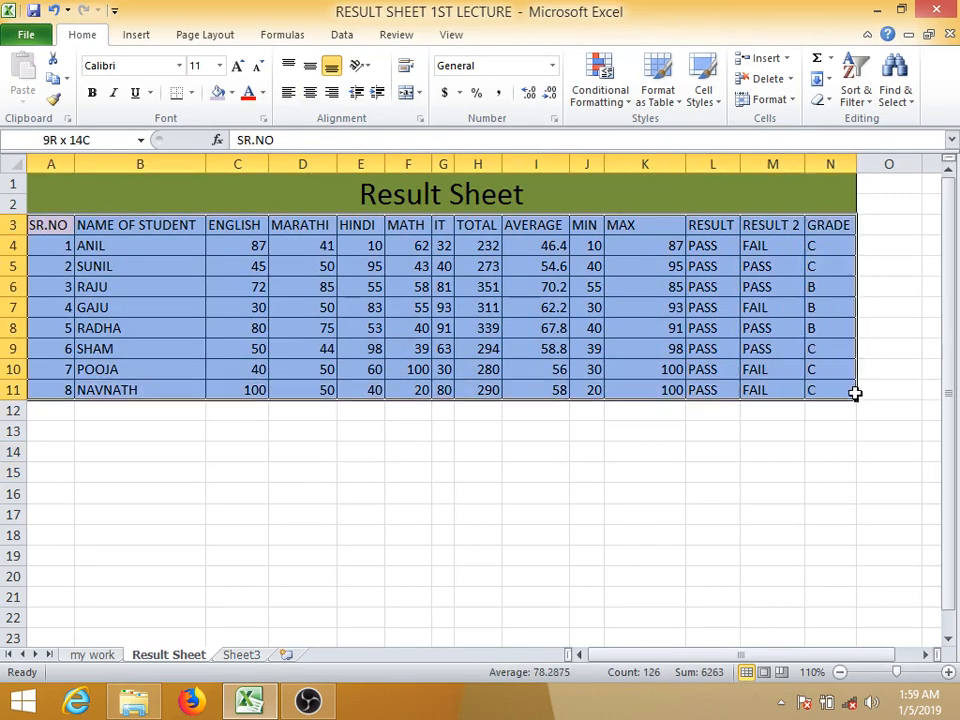
pyautogui.click(317, 493)
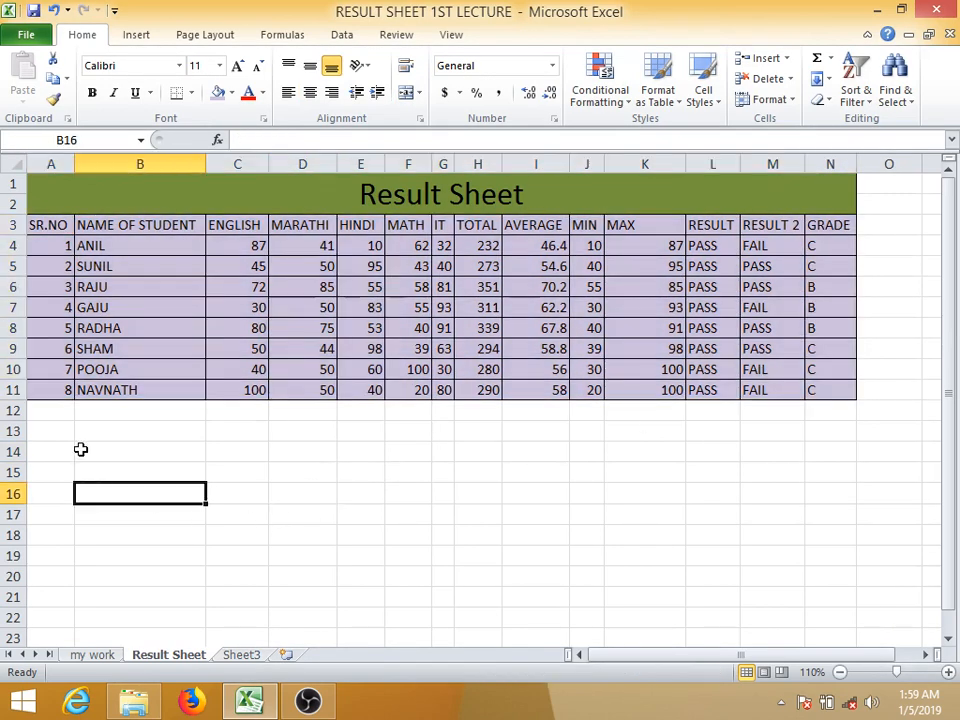
pyautogui.moveTo(60, 242); pyautogui.dragTo(64, 392)
# Step: Replace the SR.NO header in cell A3 with ROLL NO
pyautogui.click(57, 225)
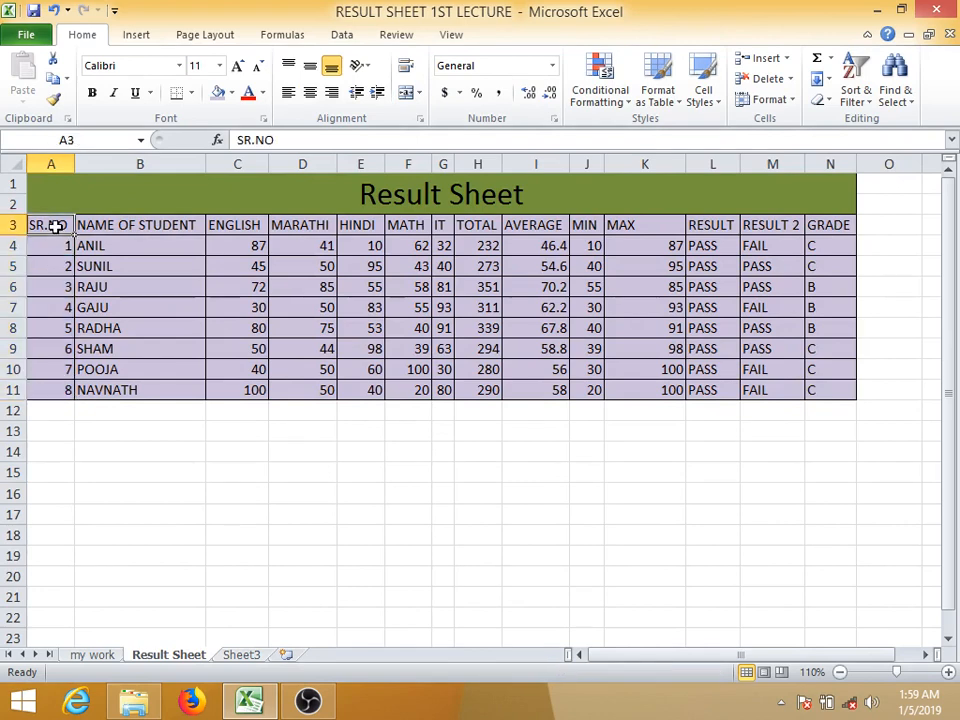
pyautogui.write('ro')
pyautogui.write('RO')
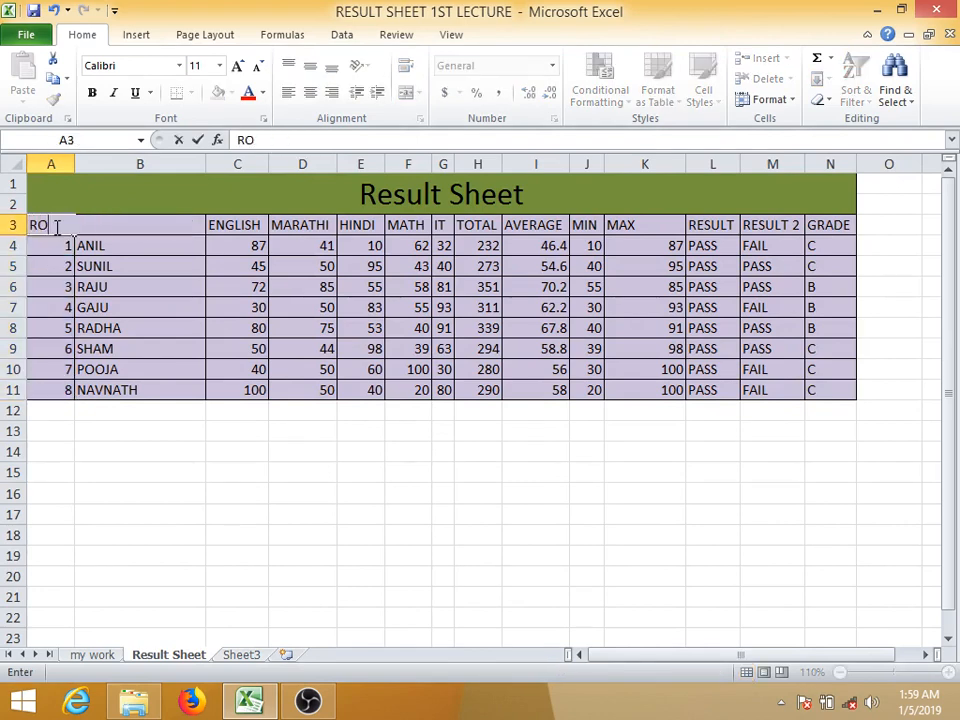
pyautogui.write('LLN')
pyautogui.write('O')
pyautogui.press('Return')
# Step: Reduce the font size of the ROLL NO header in A3 to 9 so it fits its column
pyautogui.click(57, 224)
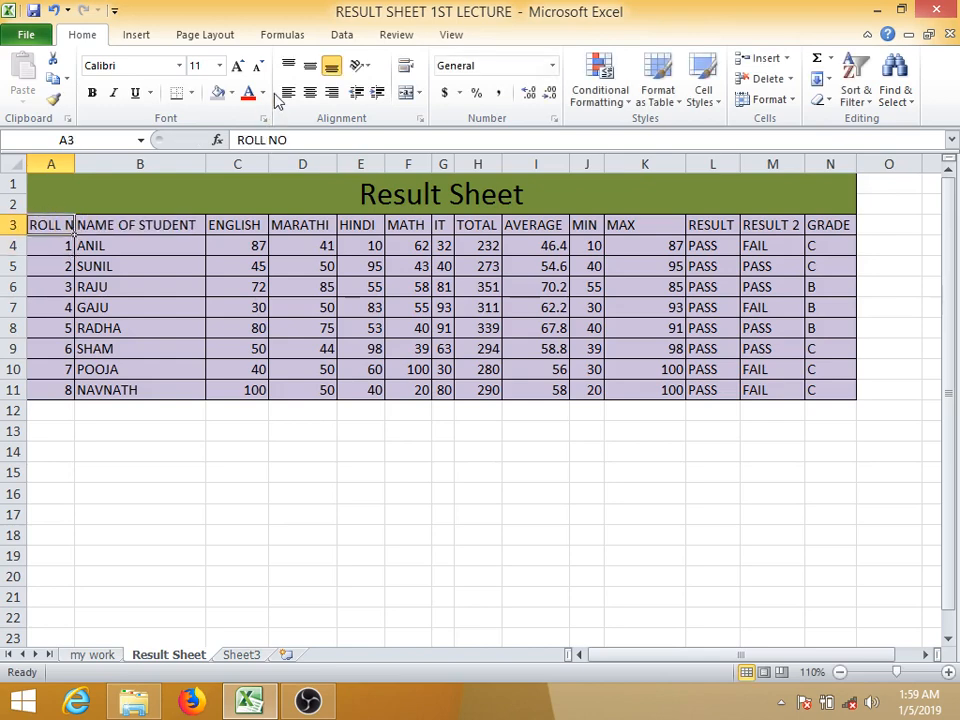
pyautogui.click(258, 66)
pyautogui.click(258, 66)
pyautogui.click(190, 470)
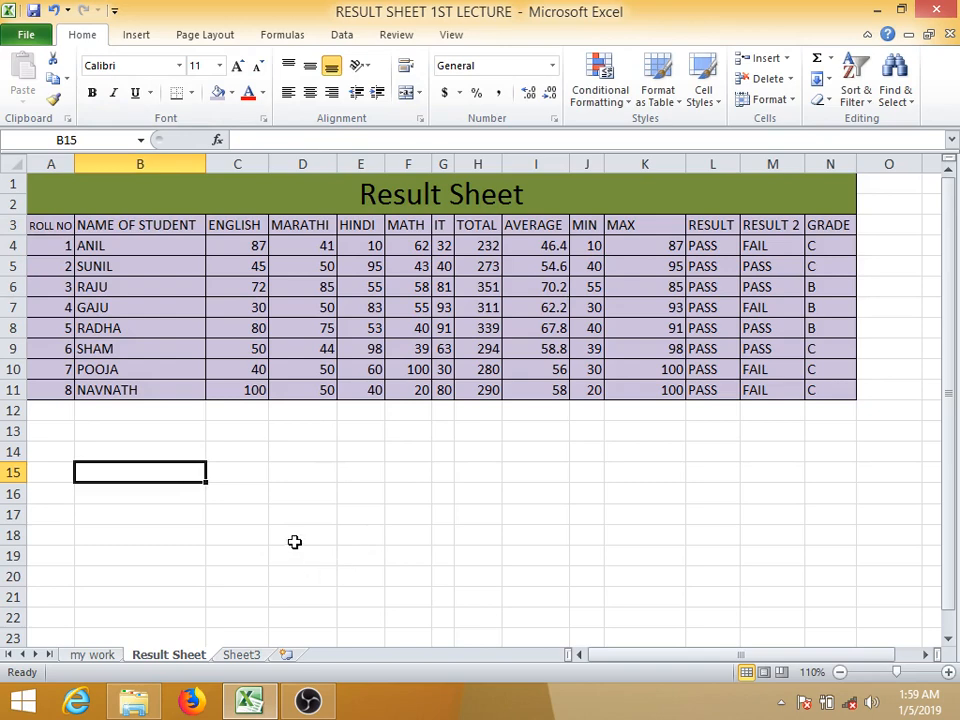
pyautogui.click(683, 528)
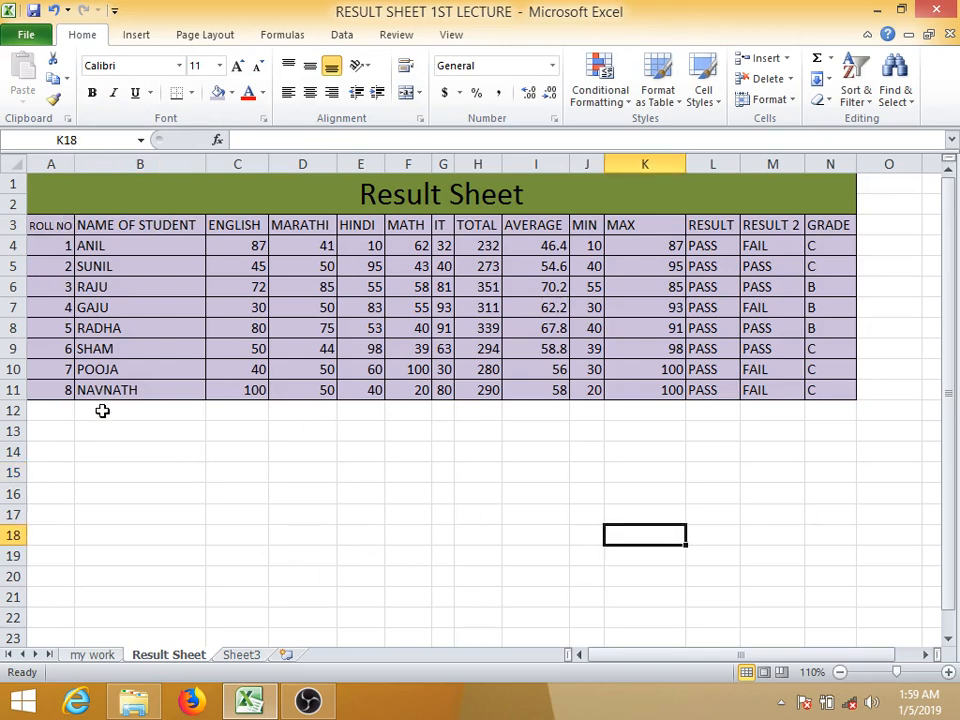
# Step: Try the sample values 5 and 10500 in cell A16, and clear the cell
pyautogui.click(60, 328)
pyautogui.click(48, 500)
pyautogui.write('5')
pyautogui.press('Return')
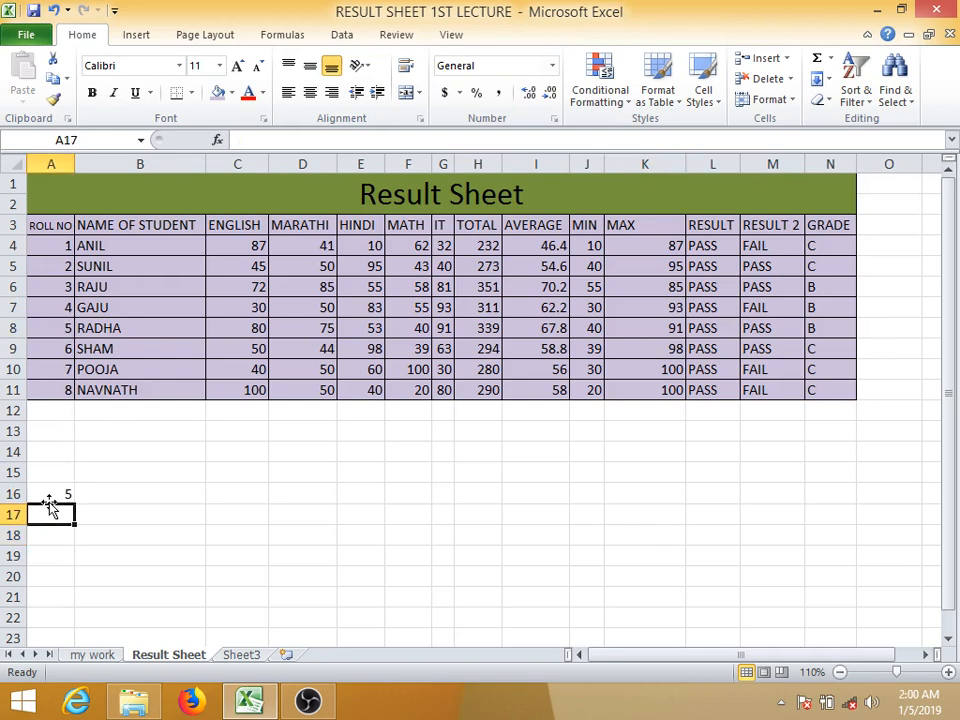
pyautogui.click(49, 500)
pyautogui.write('10500')
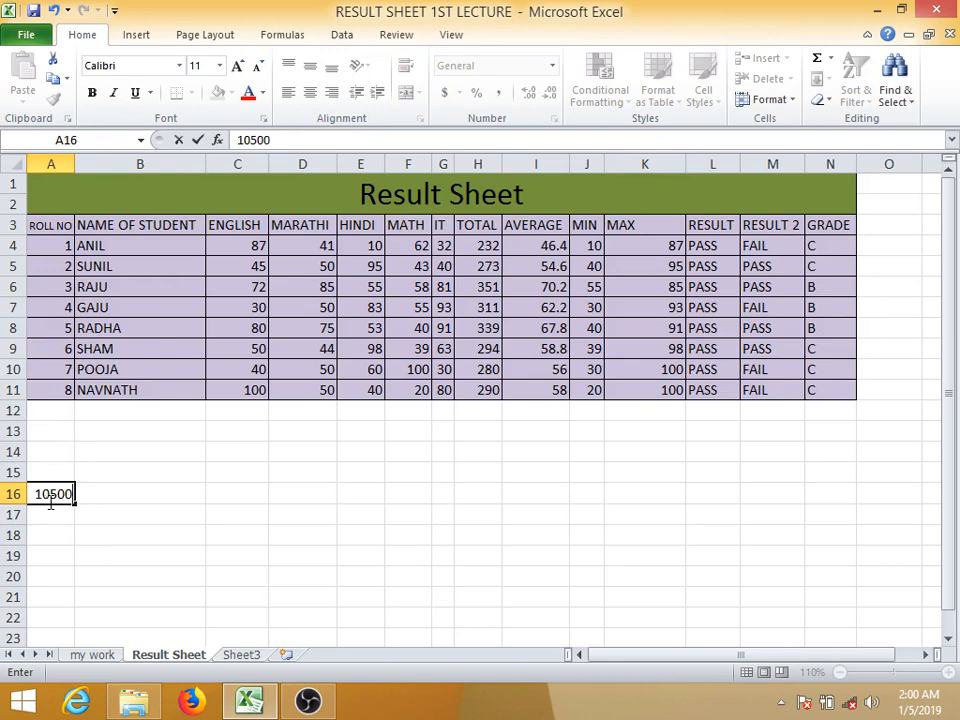
pyautogui.press('Return')
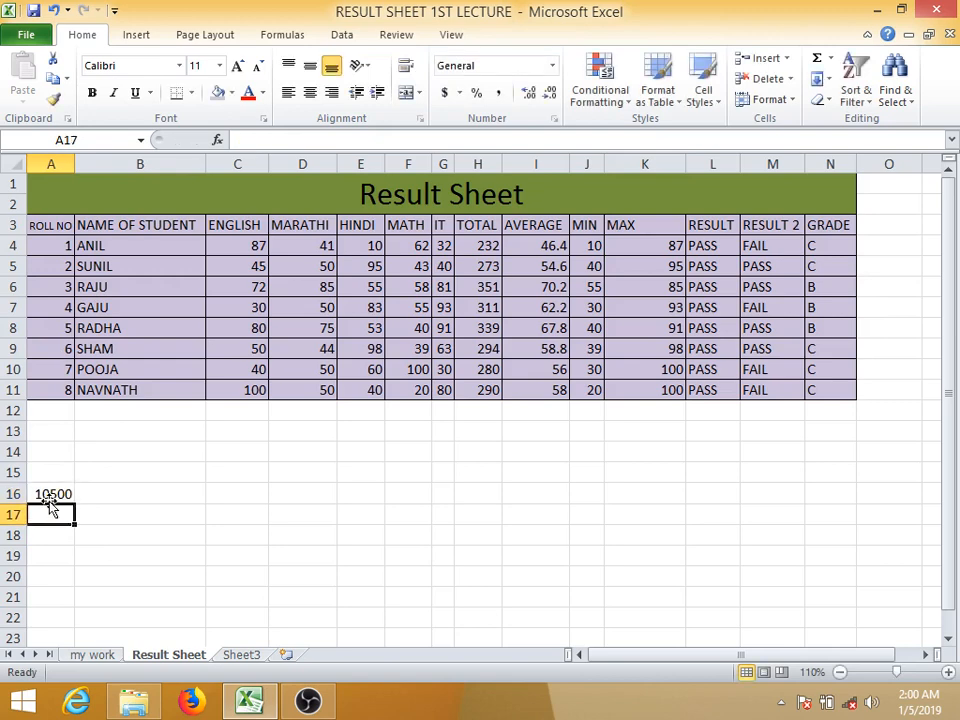
pyautogui.click(54, 494)
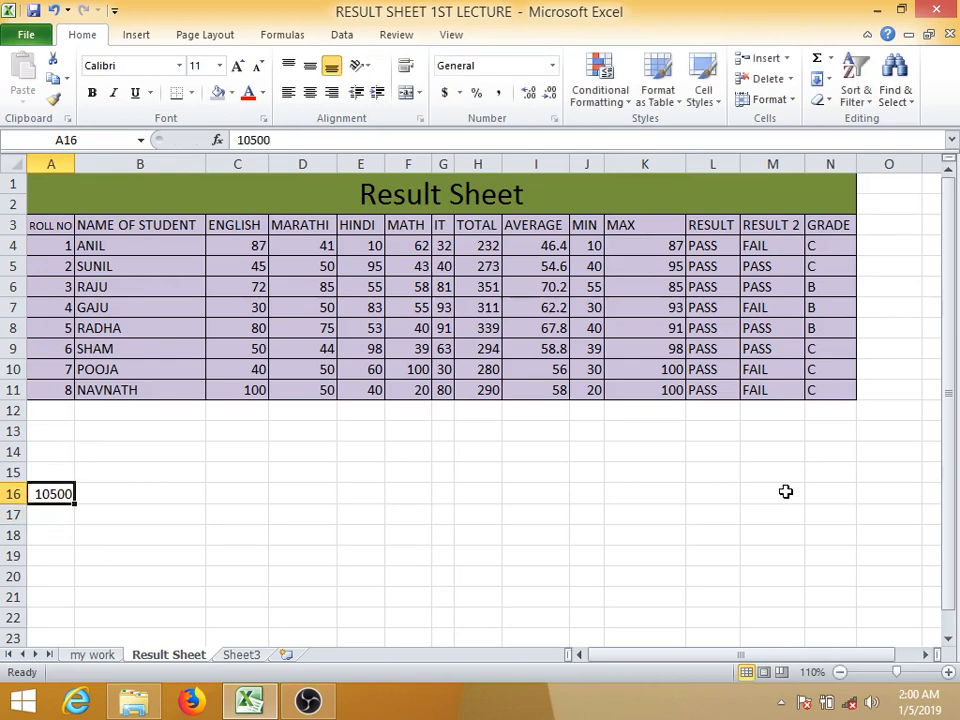
pyautogui.press('Delete')
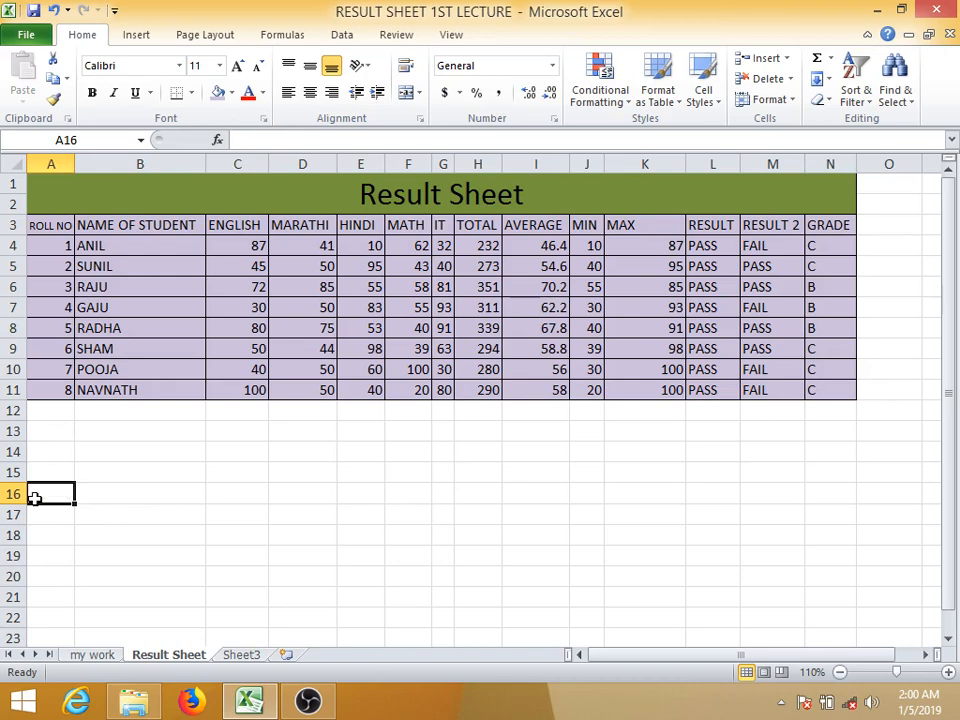
# Step: Switch to Sheet3 and look at the VLOOKUP title in the merged cell
pyautogui.click(240, 640)
pyautogui.click(241, 655)
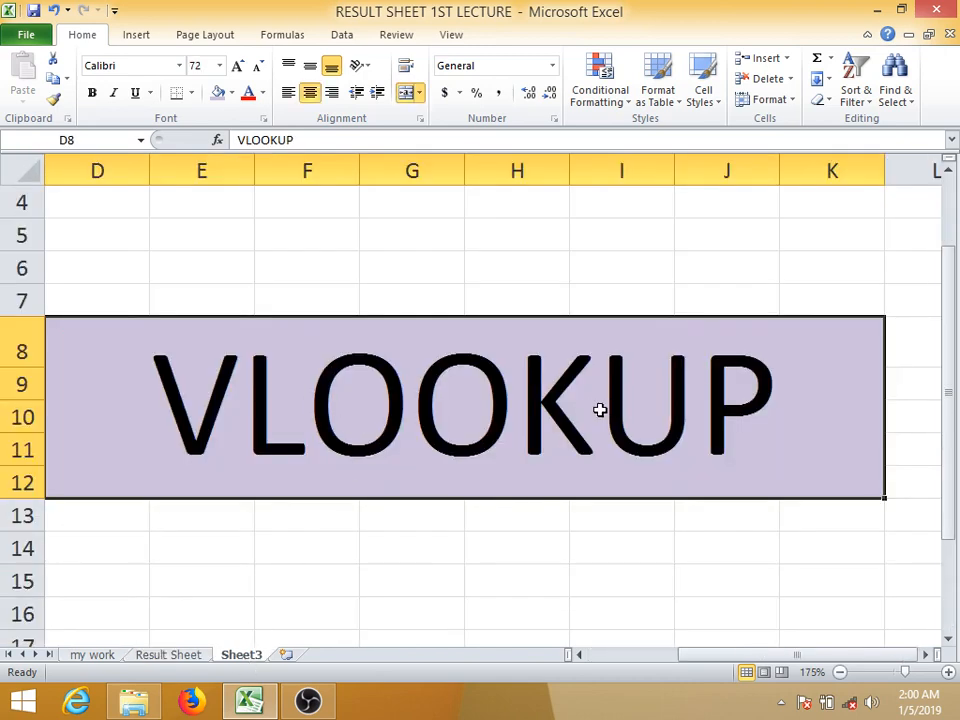
pyautogui.doubleClick(189, 403)
pyautogui.moveTo(189, 403); pyautogui.dragTo(804, 373)
pyautogui.click(767, 417)
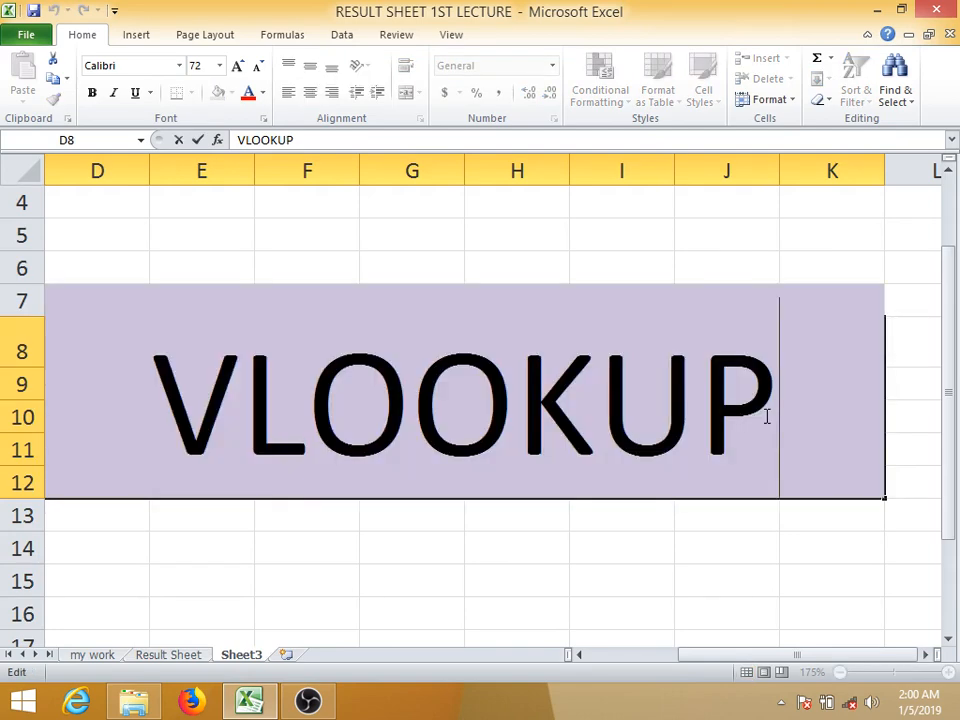
pyautogui.click(537, 572)
pyautogui.click(228, 446)
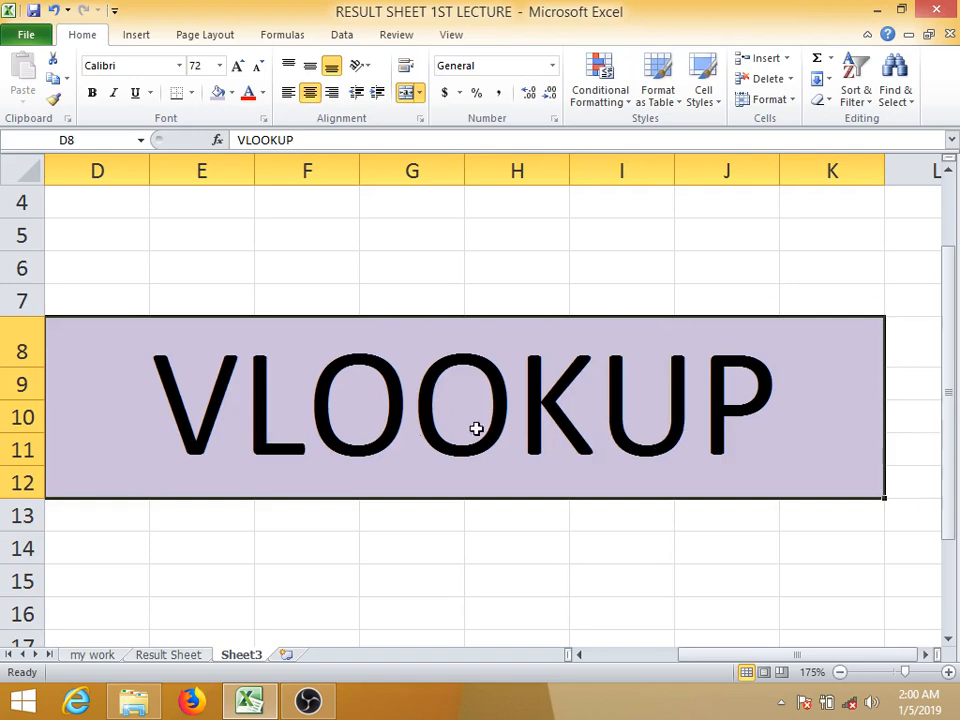
# Step: Return to the Result Sheet worksheet and review the results table, its header row and the empty row 18 beneath
pyautogui.click(168, 654)
pyautogui.moveTo(54, 225); pyautogui.dragTo(838, 394)
pyautogui.click(551, 487)
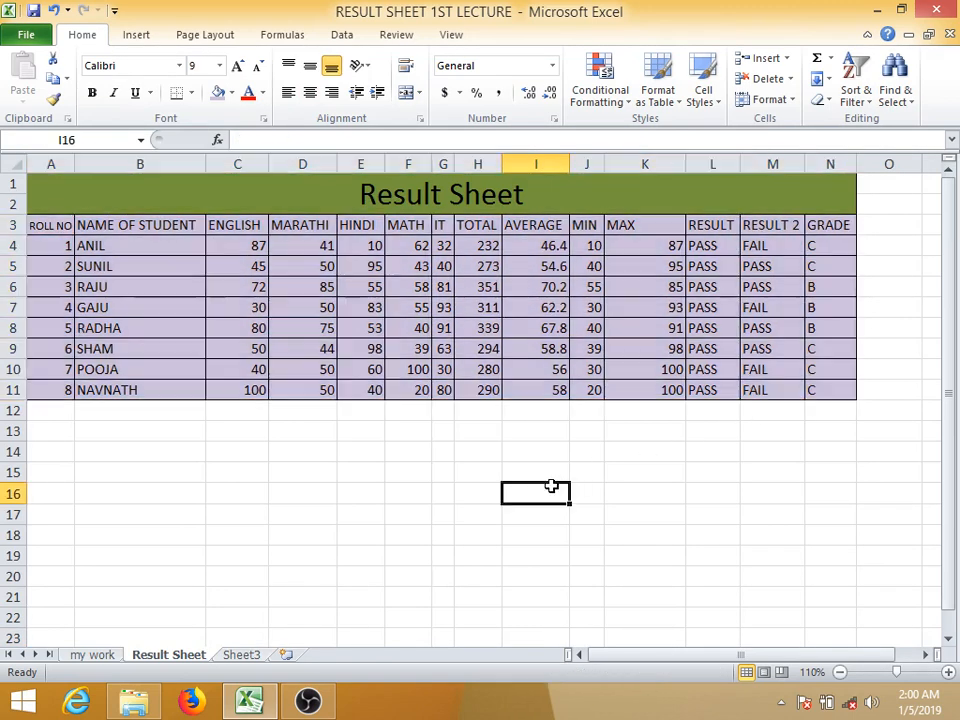
pyautogui.moveTo(54, 225); pyautogui.dragTo(446, 208)
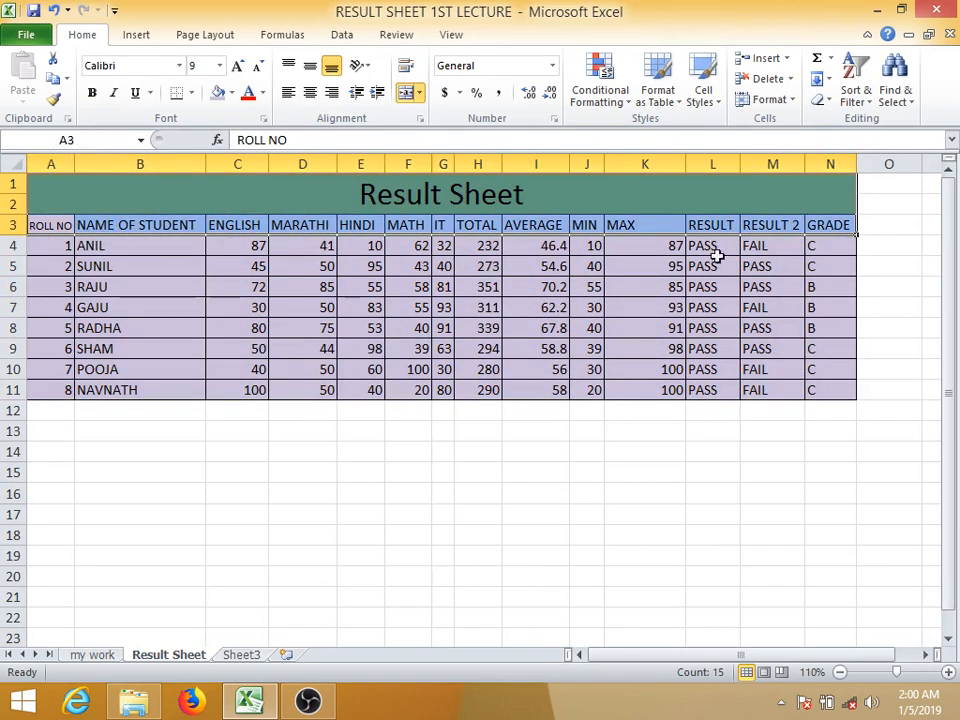
pyautogui.moveTo(58, 328); pyautogui.dragTo(746, 326)
pyautogui.moveTo(55, 535); pyautogui.dragTo(857, 541)
# Step: Copy the header row A3:N3 and paste it into row 18, starting at A18
pyautogui.moveTo(40, 226); pyautogui.dragTo(821, 223)
pyautogui.hotkey('ctrl', 'c')
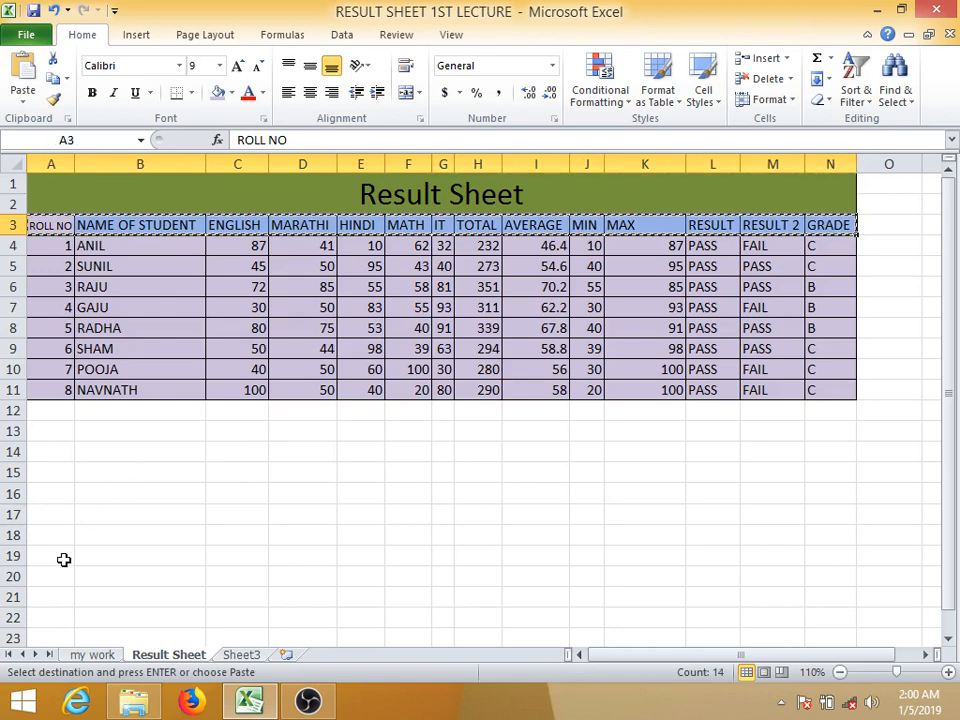
pyautogui.click(66, 576)
pyautogui.click(66, 535)
pyautogui.hotkey('ctrl', 'v')
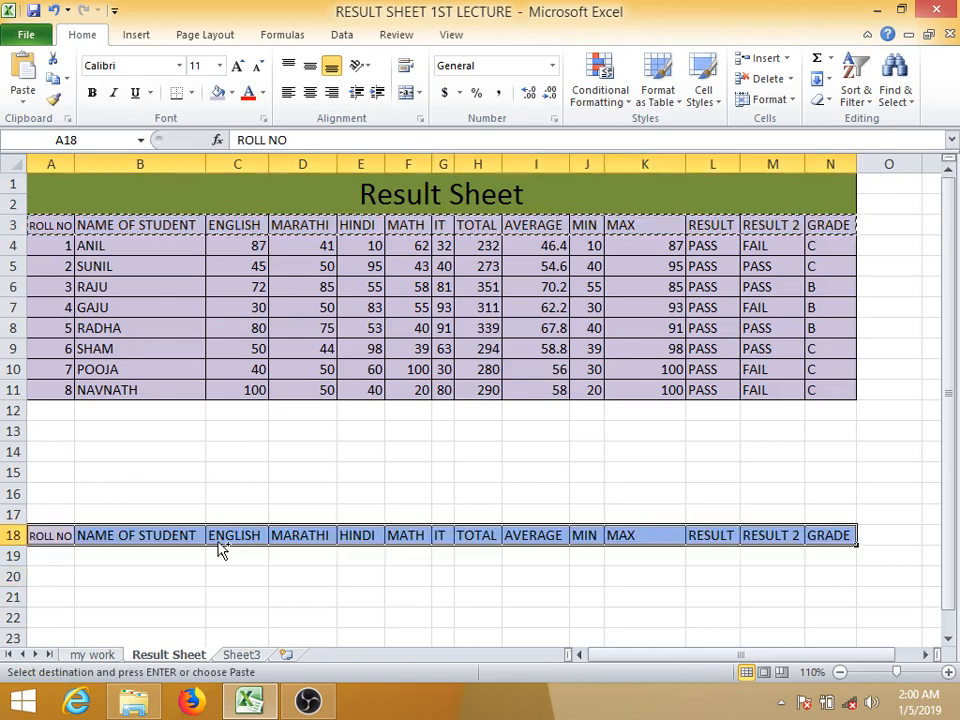
pyautogui.click(251, 596)
pyautogui.press('Escape')
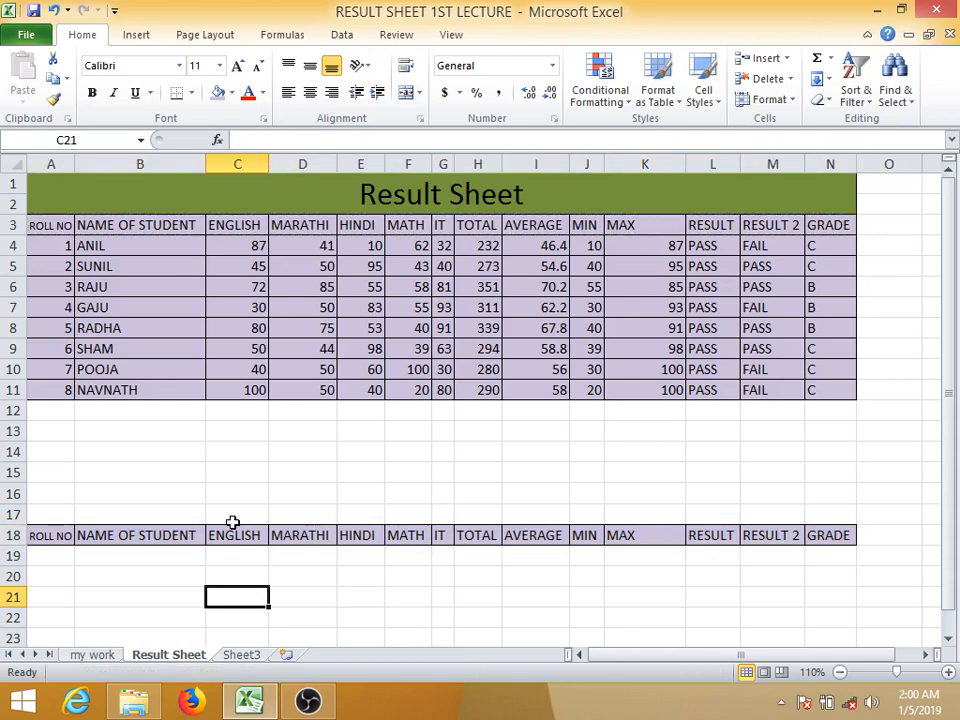
# Step: Enter 2 under the copied ROLL NO header in cell A19
pyautogui.click(149, 460)
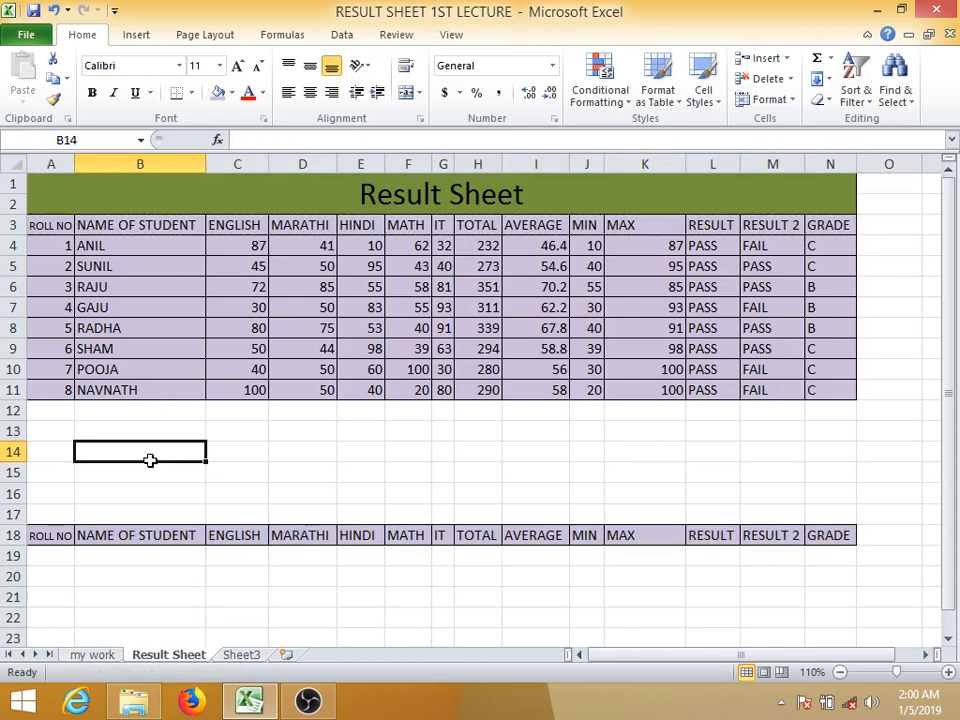
pyautogui.click(60, 267)
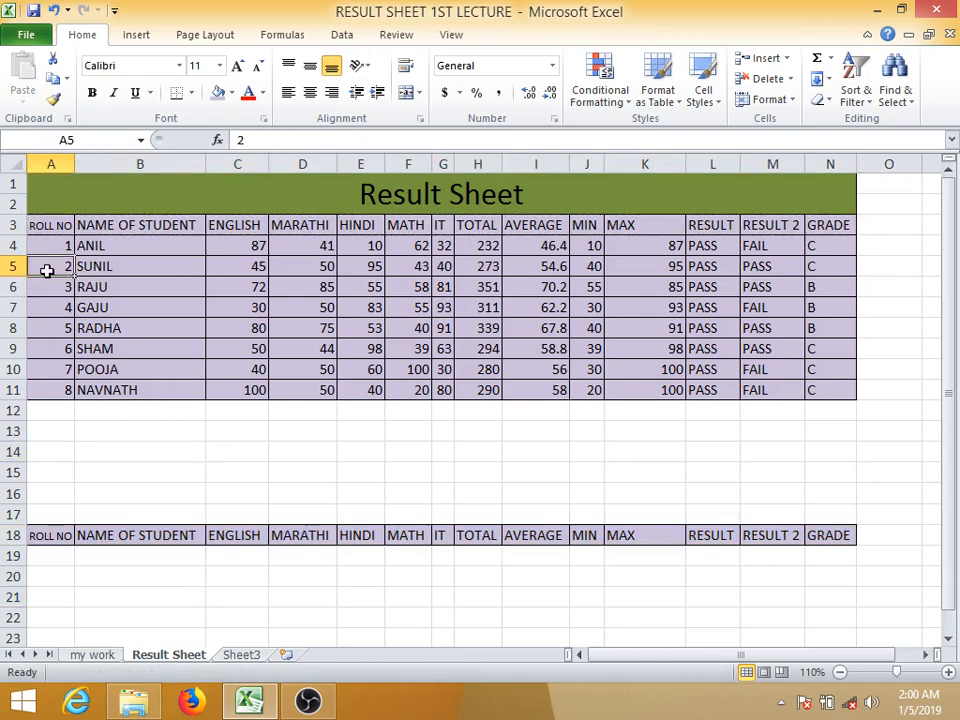
pyautogui.moveTo(135, 267); pyautogui.dragTo(665, 267)
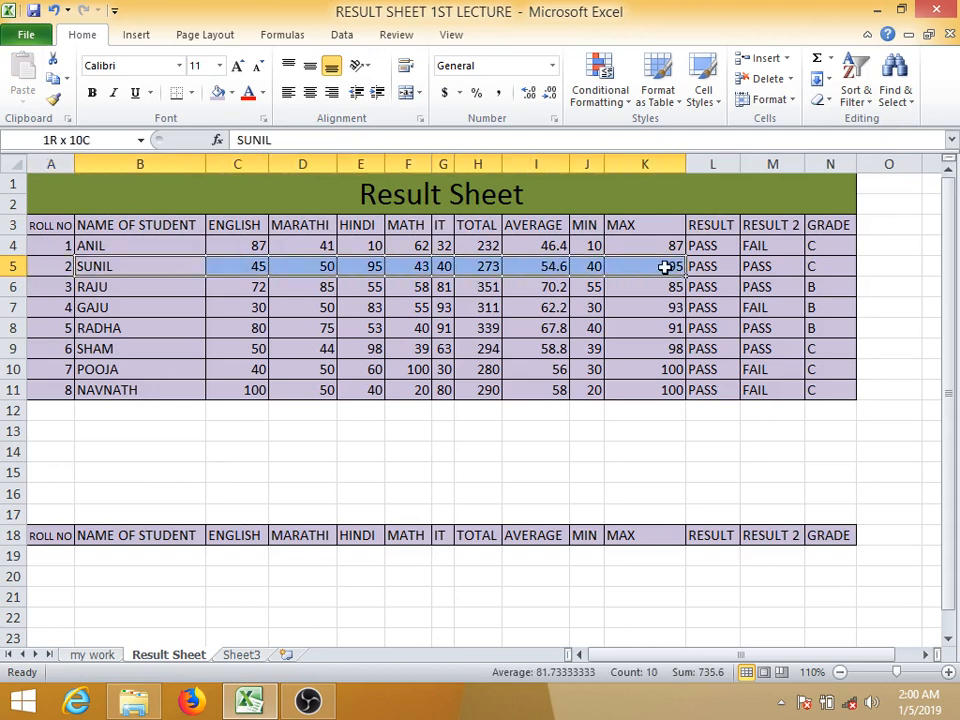
pyautogui.moveTo(165, 557); pyautogui.dragTo(828, 556)
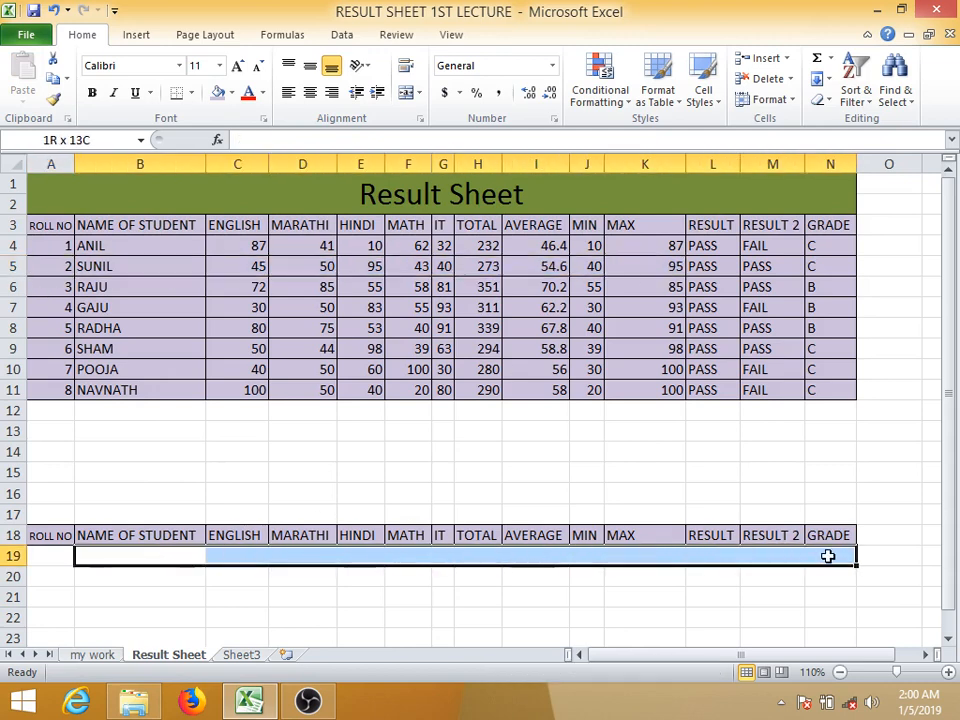
pyautogui.click(37, 555)
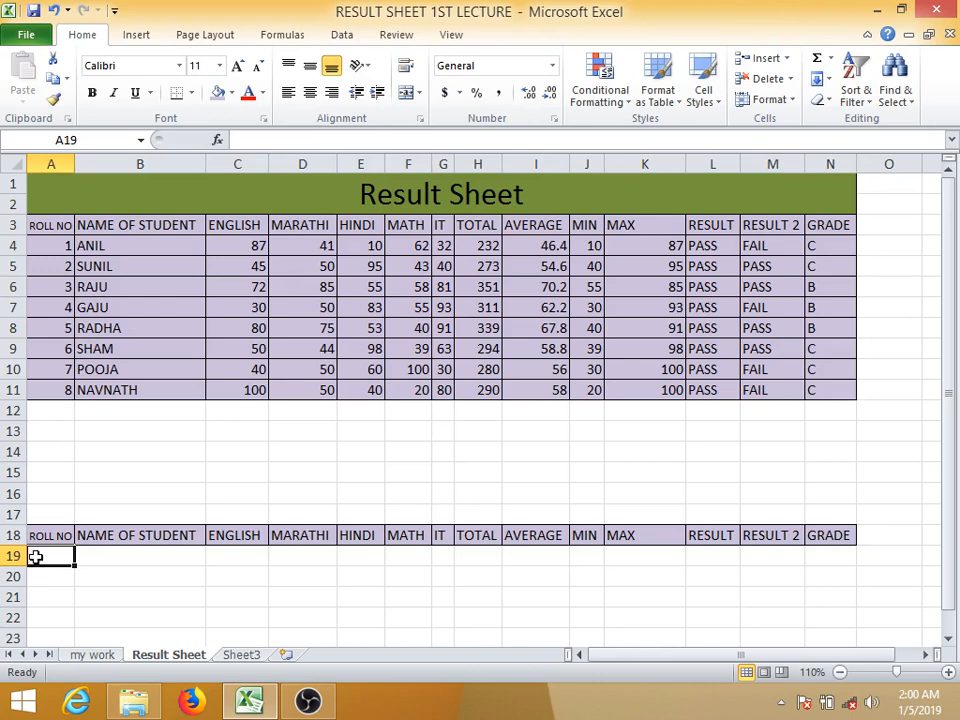
pyautogui.write('2')
pyautogui.press('Return')
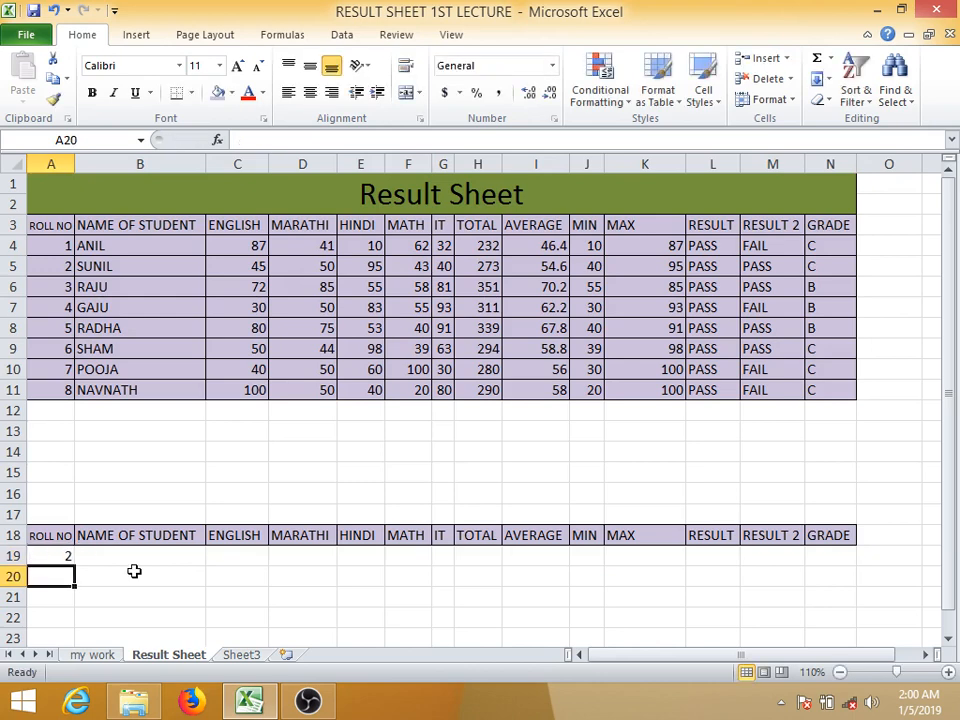
# Step: Compare the table's record for roll number 2 in row 5 with the empty cells B19:N19 under the copied headers
pyautogui.moveTo(88, 558); pyautogui.dragTo(841, 558)
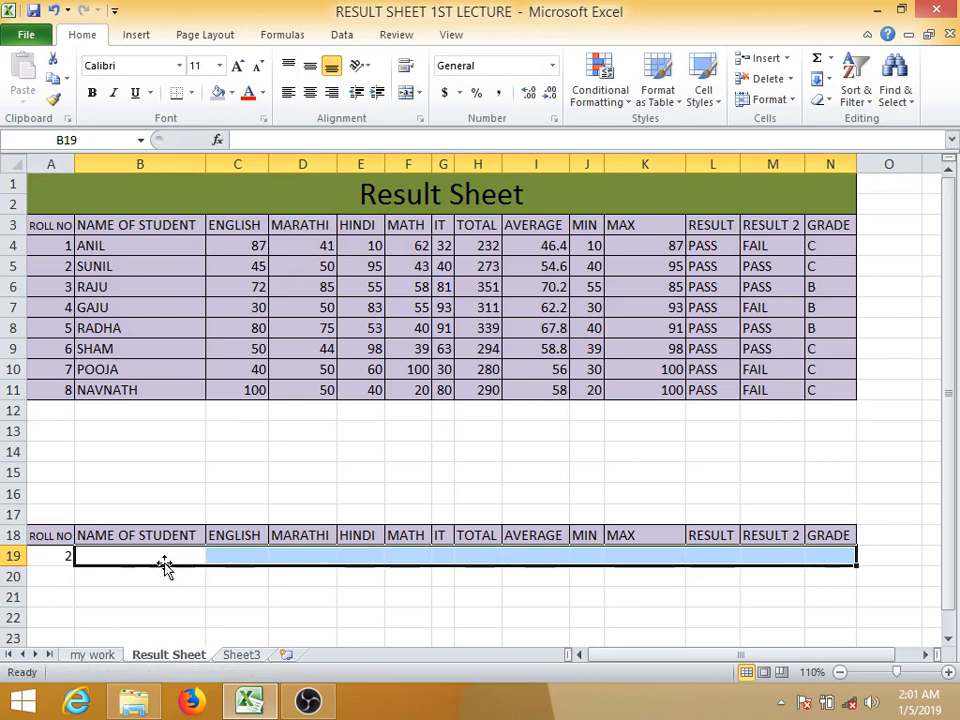
pyautogui.click(96, 576)
pyautogui.click(66, 557)
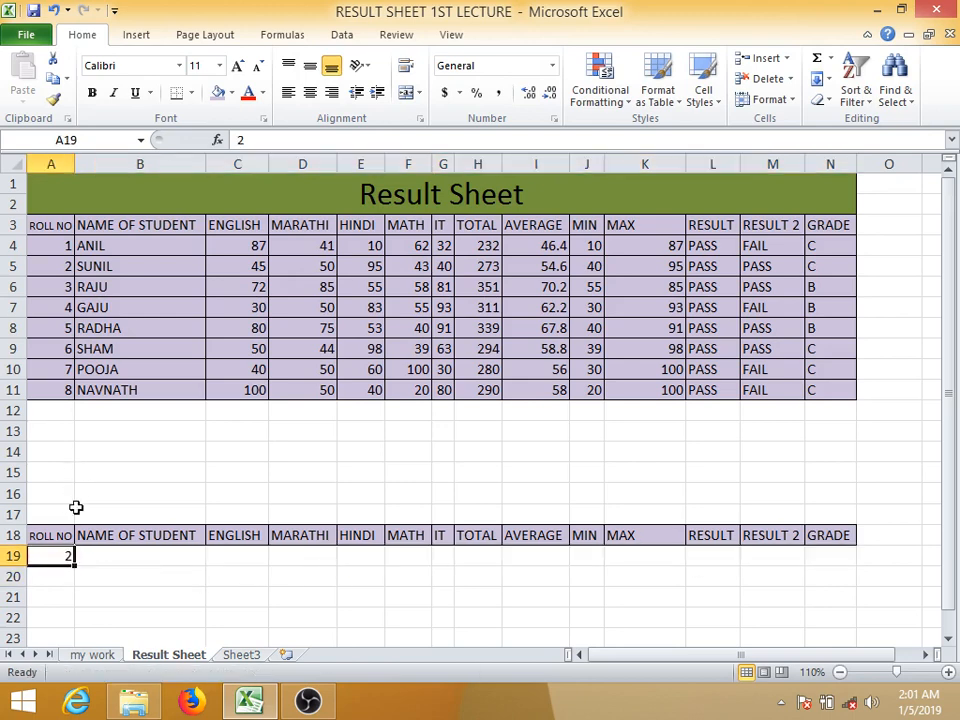
pyautogui.click(127, 556)
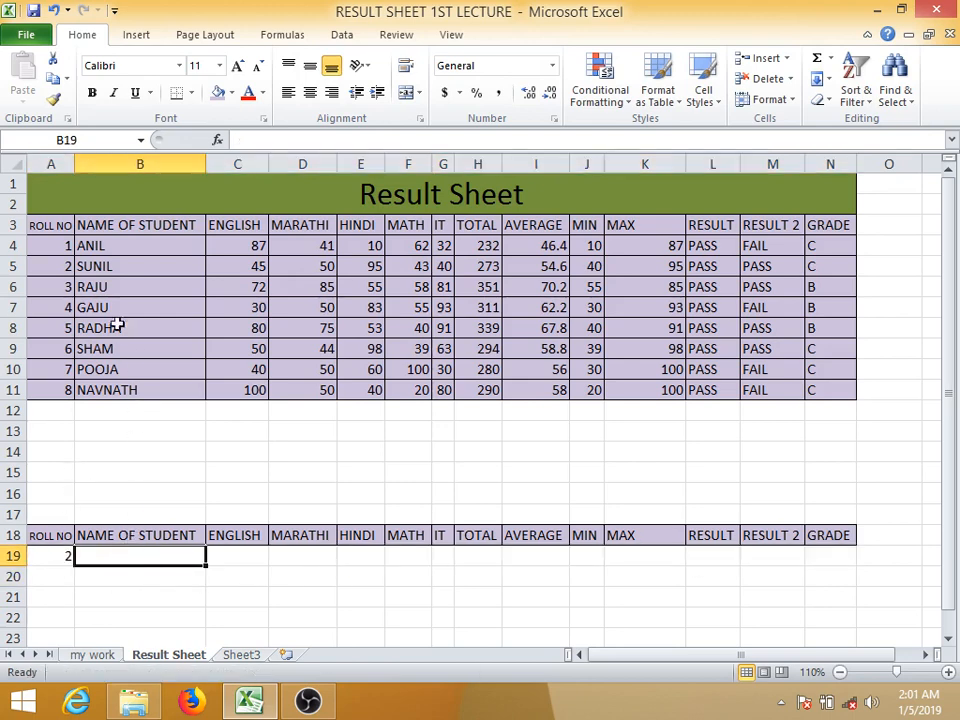
pyautogui.moveTo(48, 225); pyautogui.dragTo(849, 391)
pyautogui.click(62, 558)
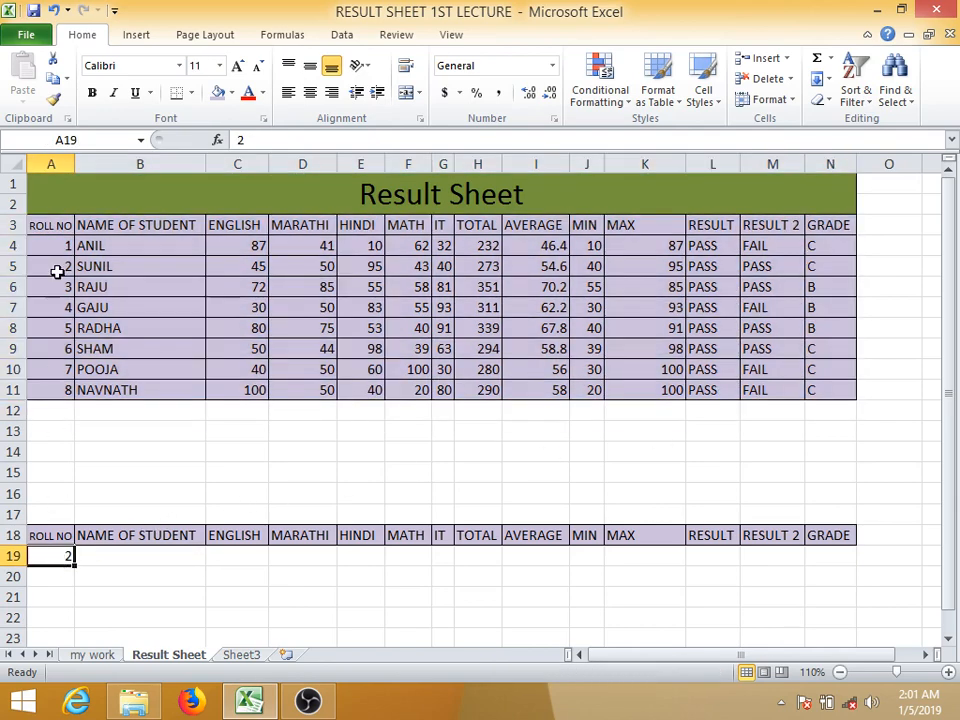
pyautogui.moveTo(50, 225); pyautogui.dragTo(56, 255)
pyautogui.click(53, 267)
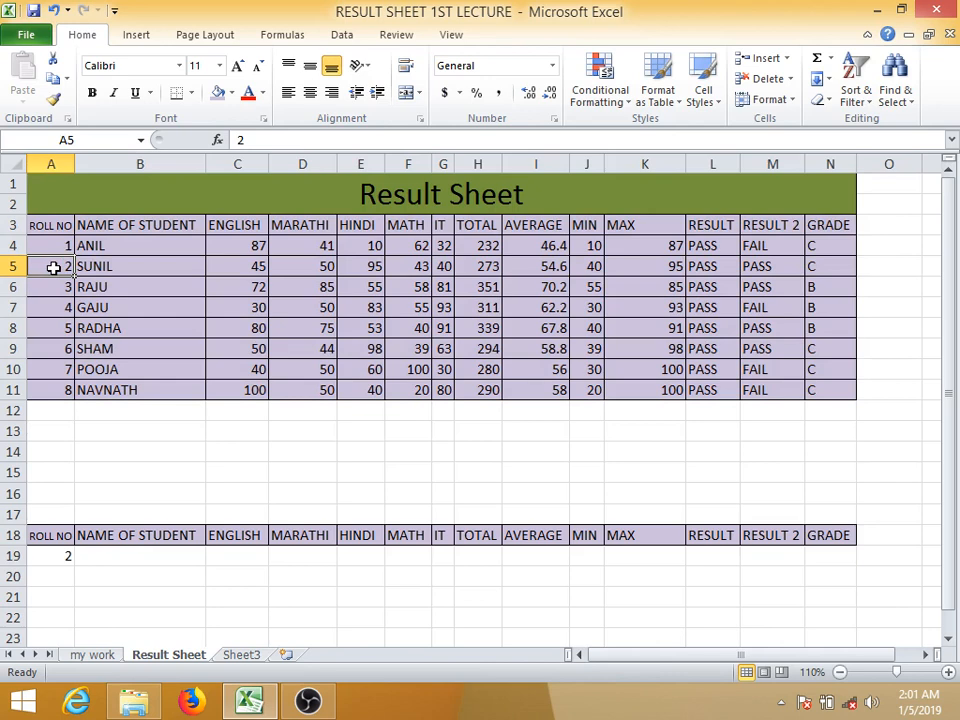
pyautogui.moveTo(133, 266); pyautogui.dragTo(818, 266)
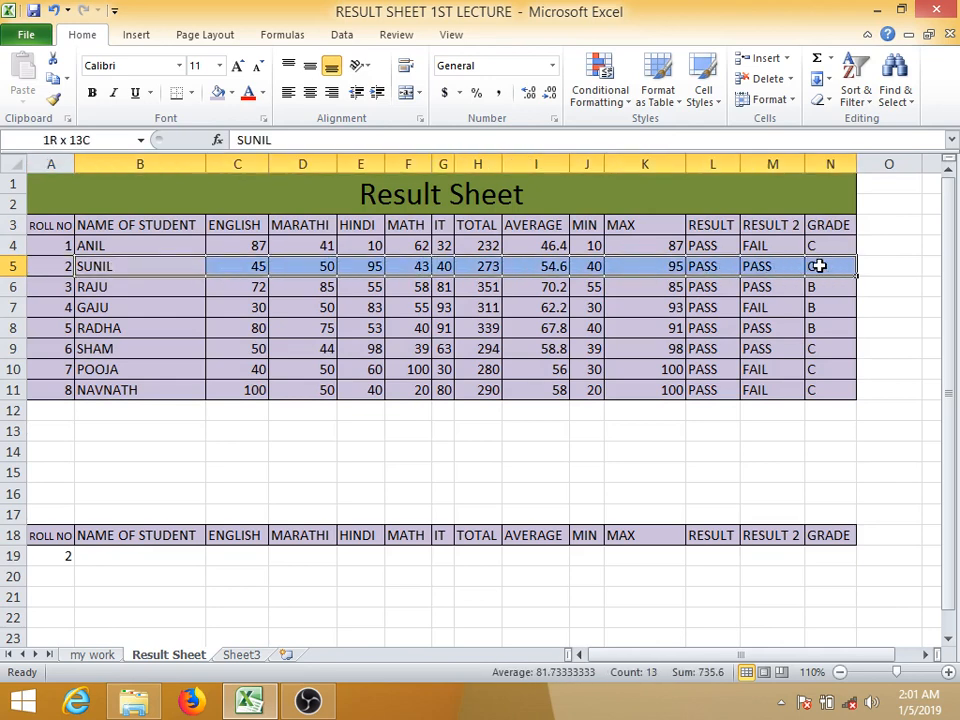
pyautogui.moveTo(156, 556); pyautogui.dragTo(822, 556)
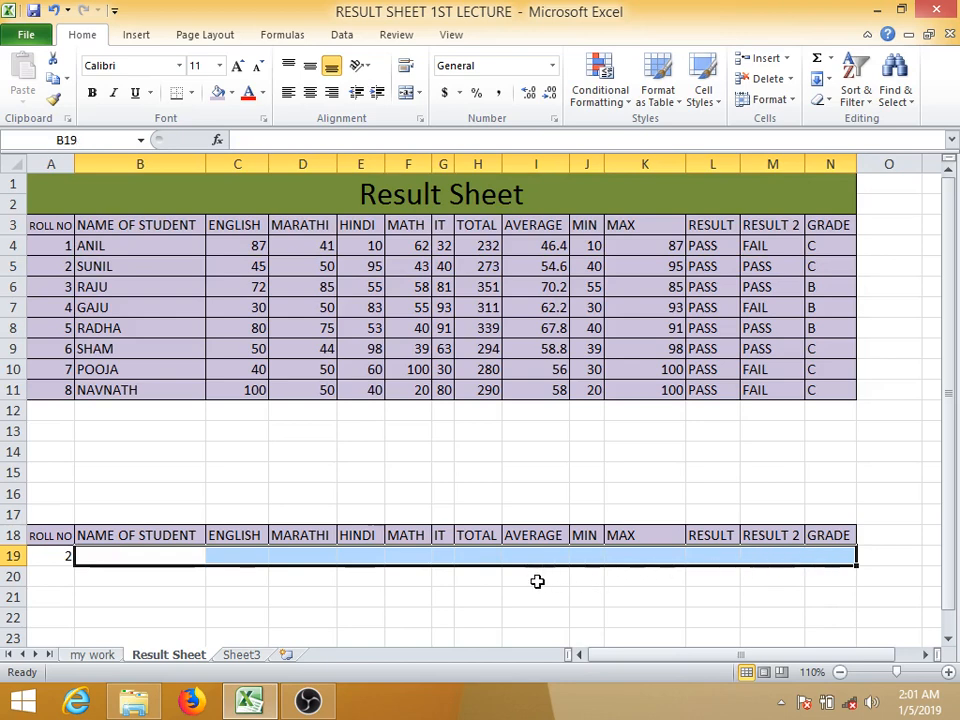
pyautogui.click(195, 590)
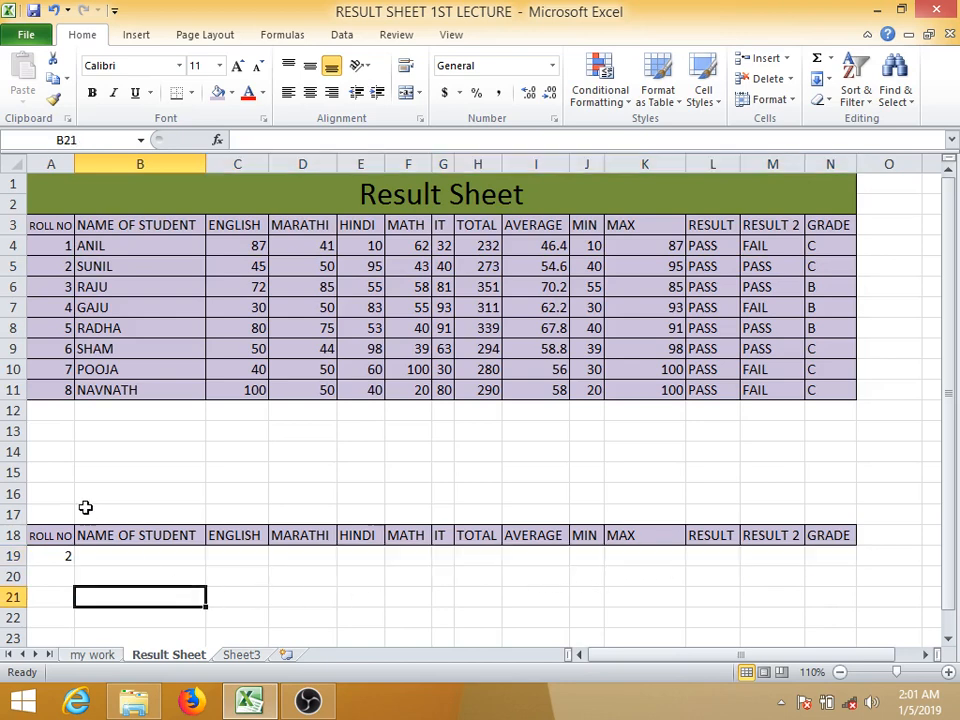
pyautogui.moveTo(50, 536); pyautogui.dragTo(851, 536)
pyautogui.click(54, 517)
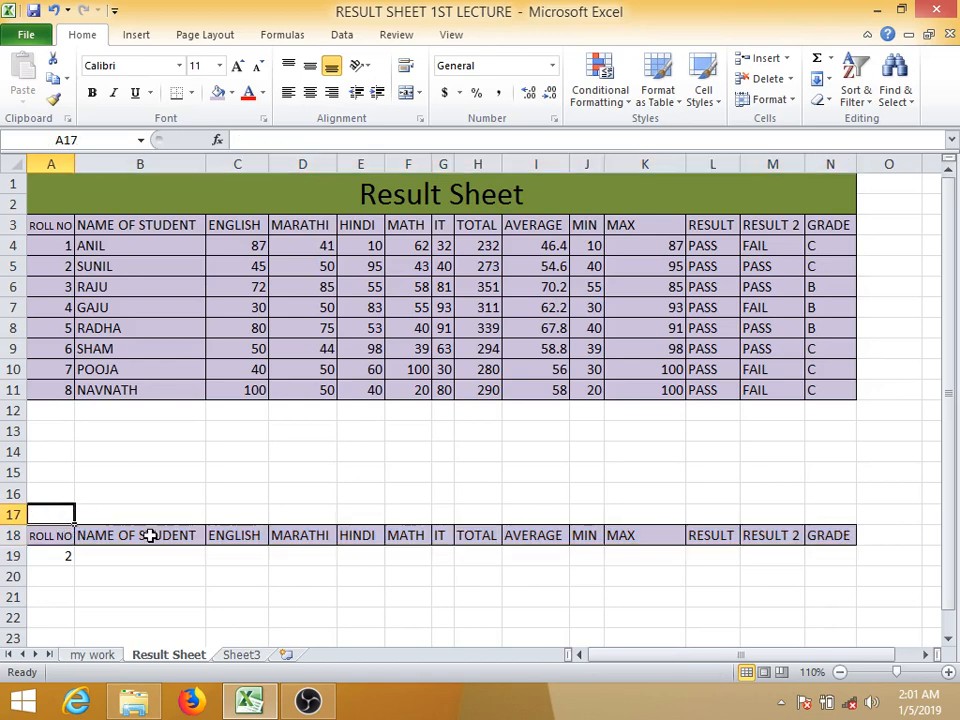
# Step: Number the columns from 1 to 14 in cells A17:N17 above the copied headers
pyautogui.write('1')
pyautogui.press('Tab')
pyautogui.write('2')
pyautogui.press('Tab')
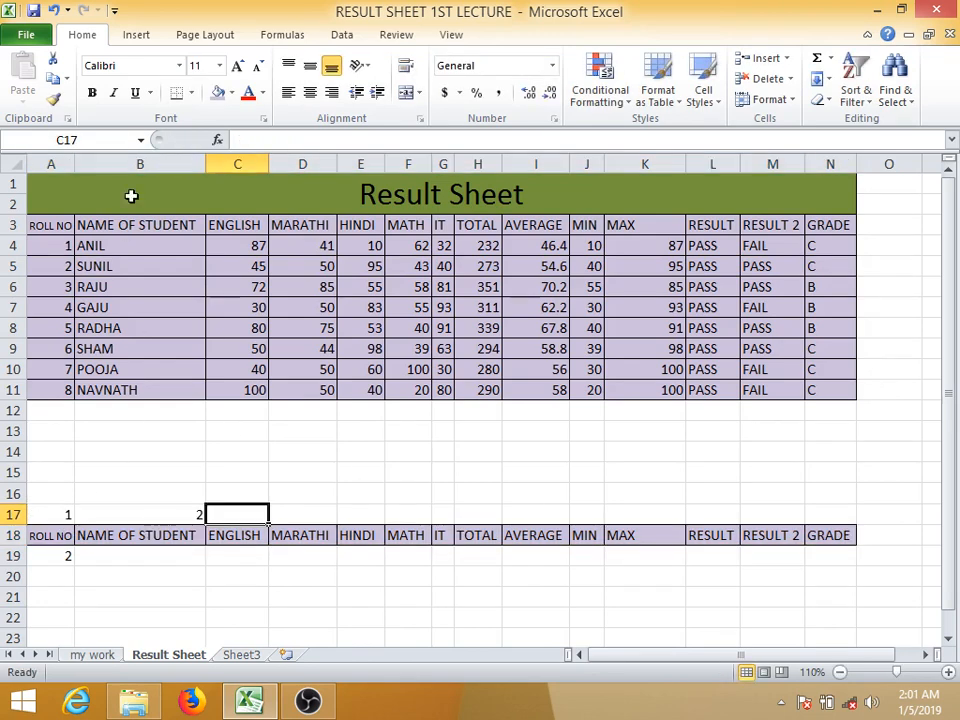
pyautogui.moveTo(69, 510); pyautogui.dragTo(850, 523)
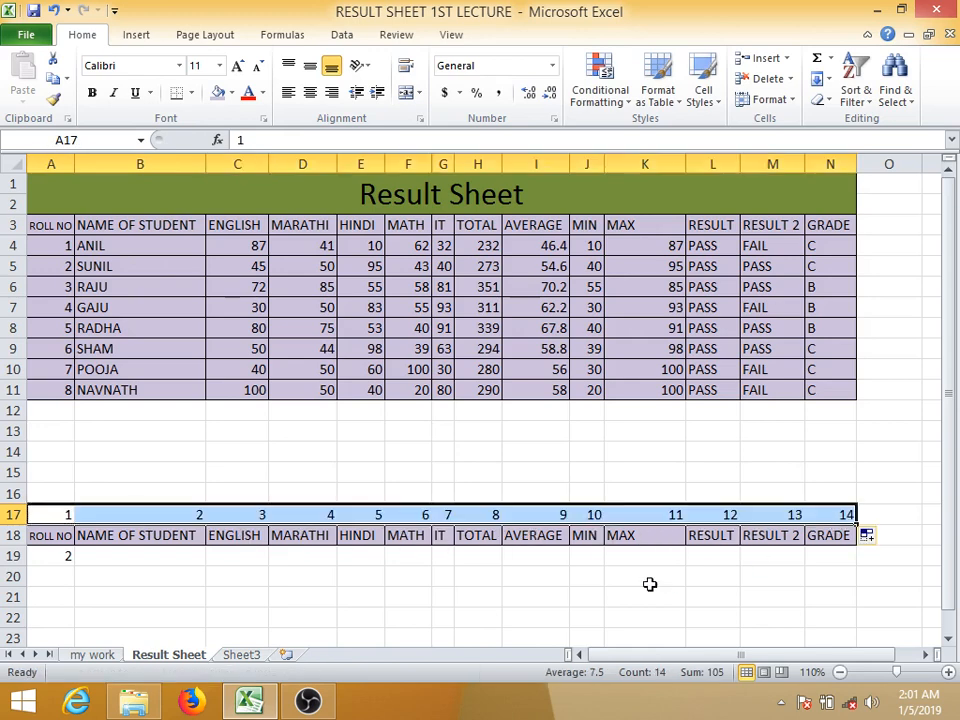
pyautogui.click(645, 617)
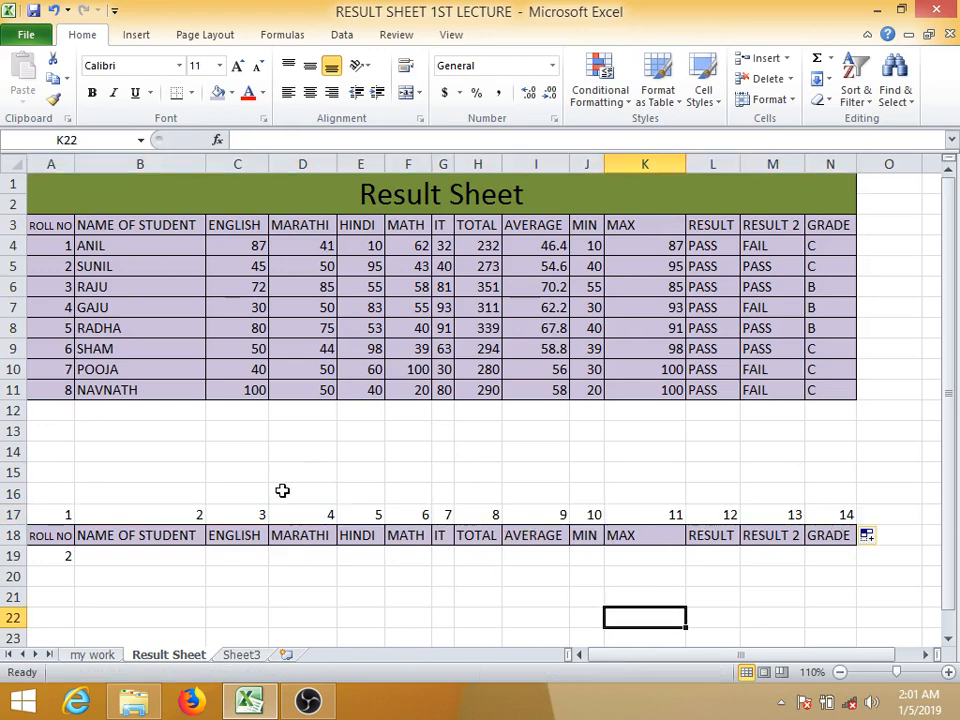
# Step: Start a VLOOKUP formula in cell B19 with the absolute reference $A$19 as the lookup value
pyautogui.click(147, 558)
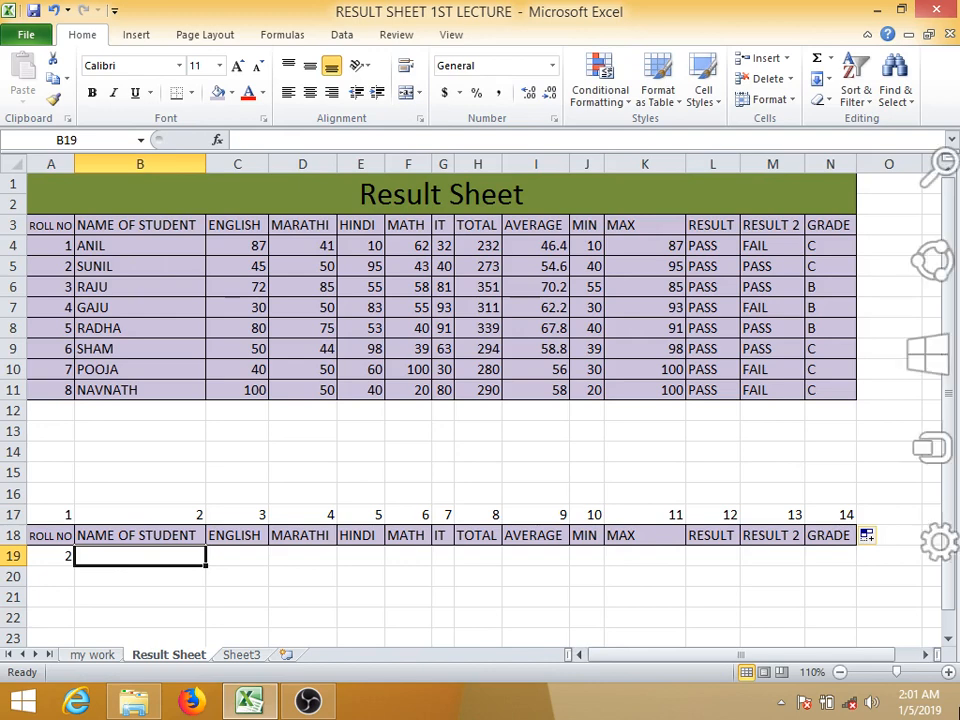
pyautogui.write('=')
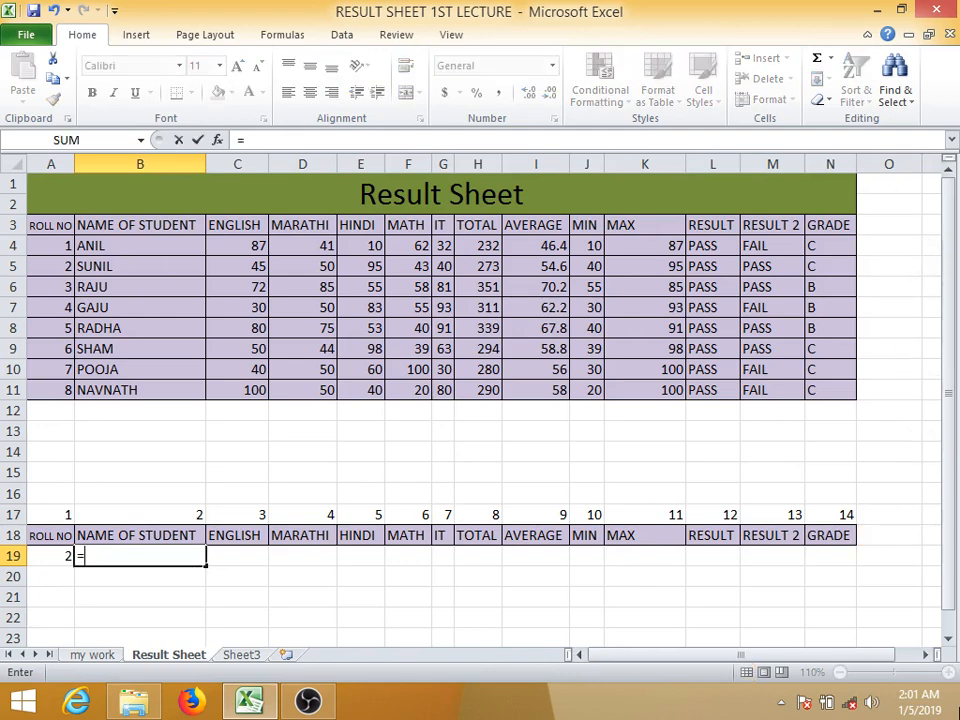
pyautogui.write('VLOO')
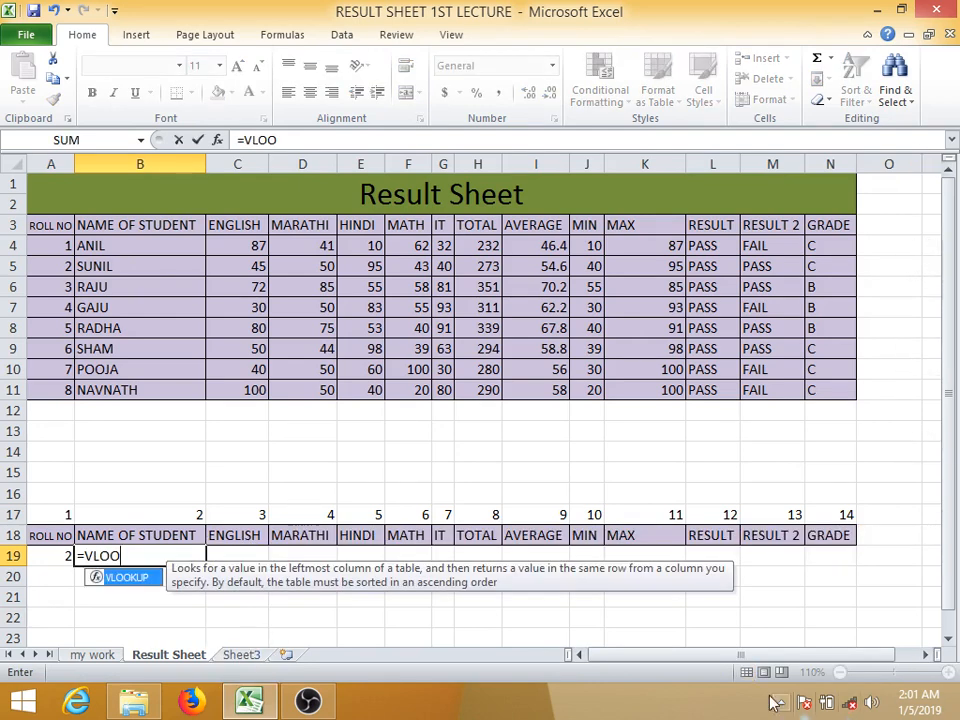
pyautogui.doubleClick(126, 578)
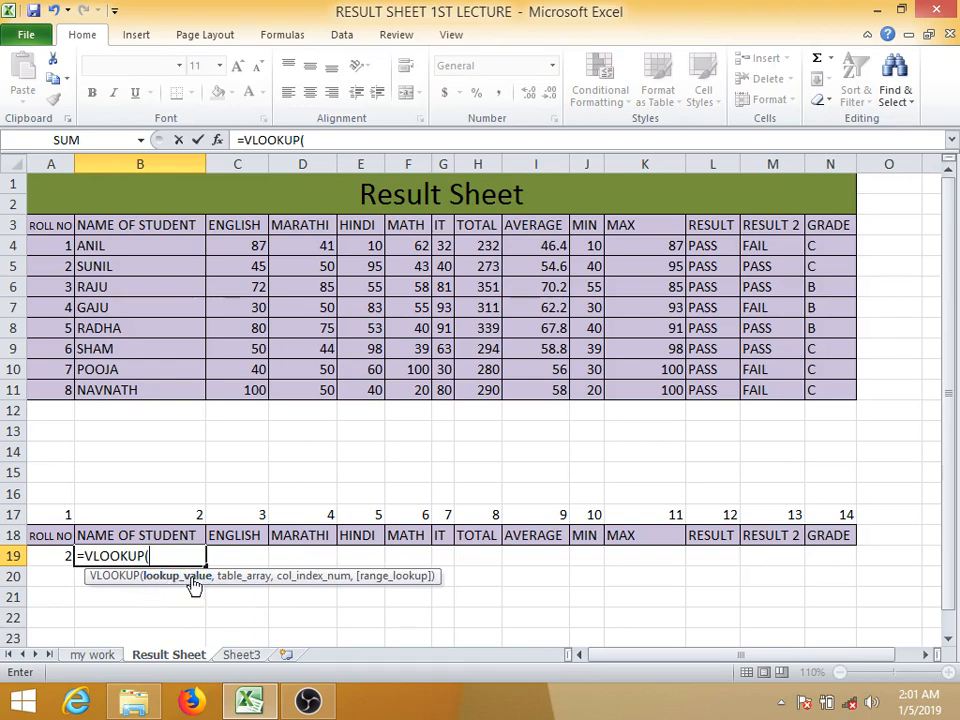
pyautogui.click(60, 560)
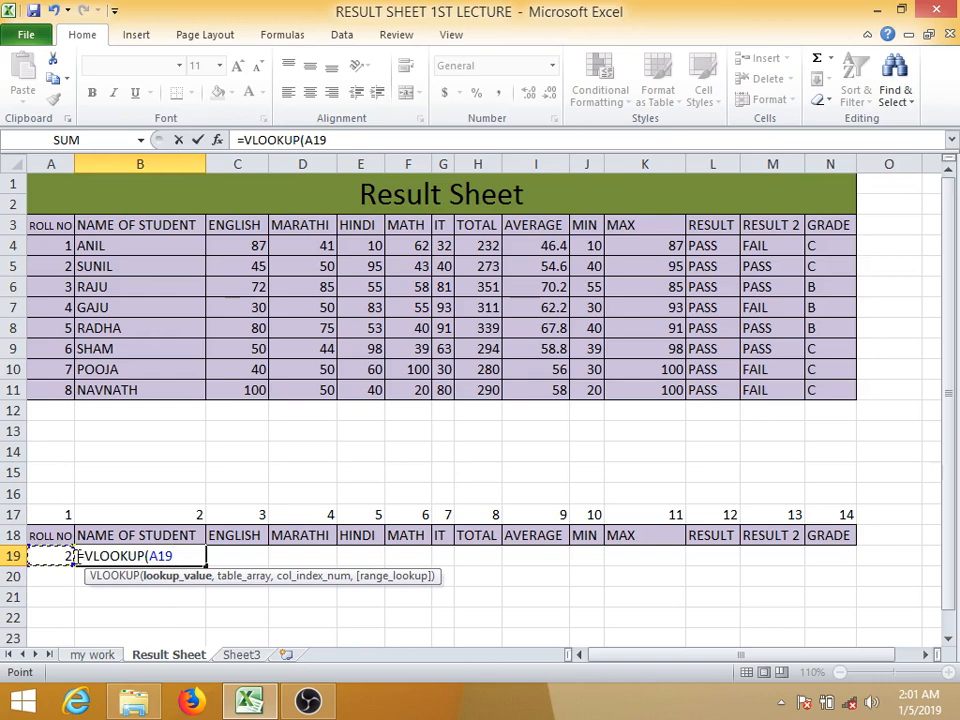
pyautogui.press('F4')
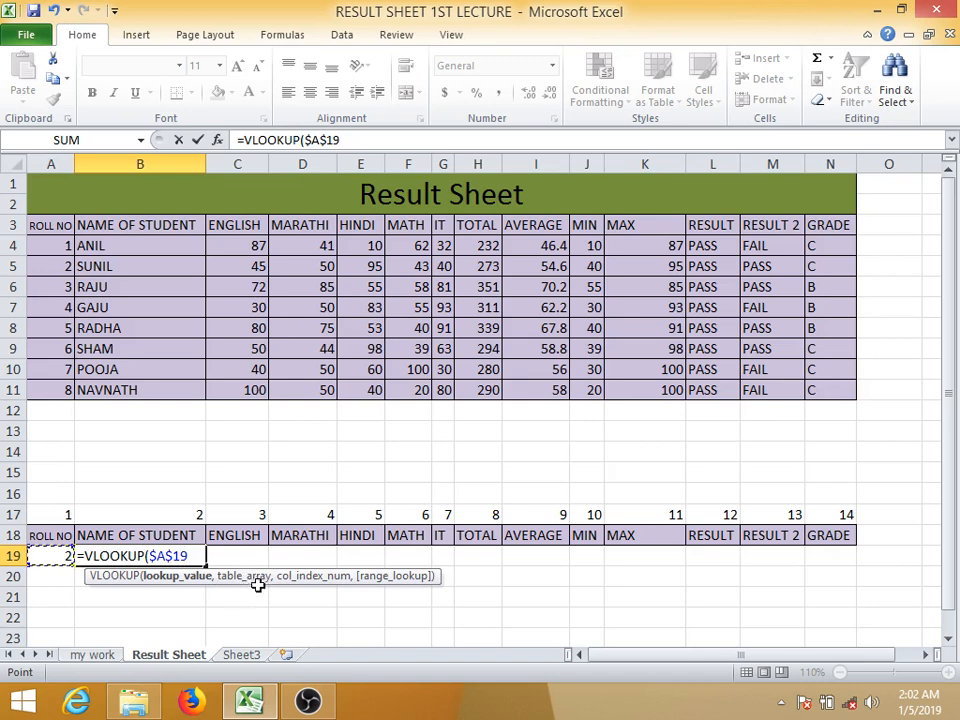
pyautogui.write(',')
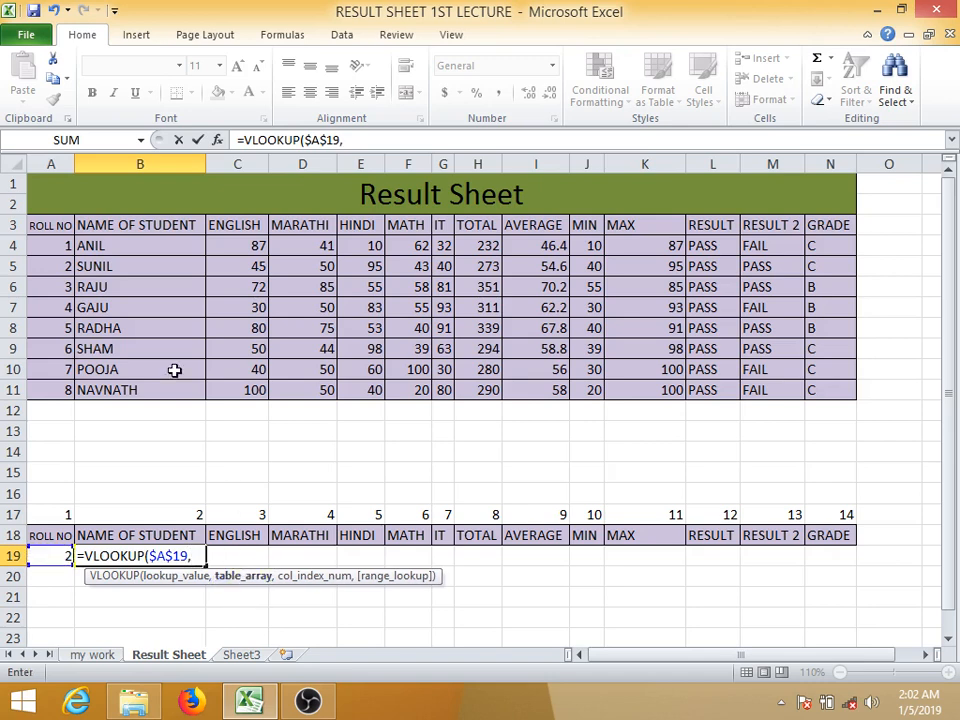
# Step: Complete the B19 formula with table array $A$3:$N$11, column index B17 and range lookup 0
pyautogui.moveTo(57, 224); pyautogui.dragTo(828, 386)
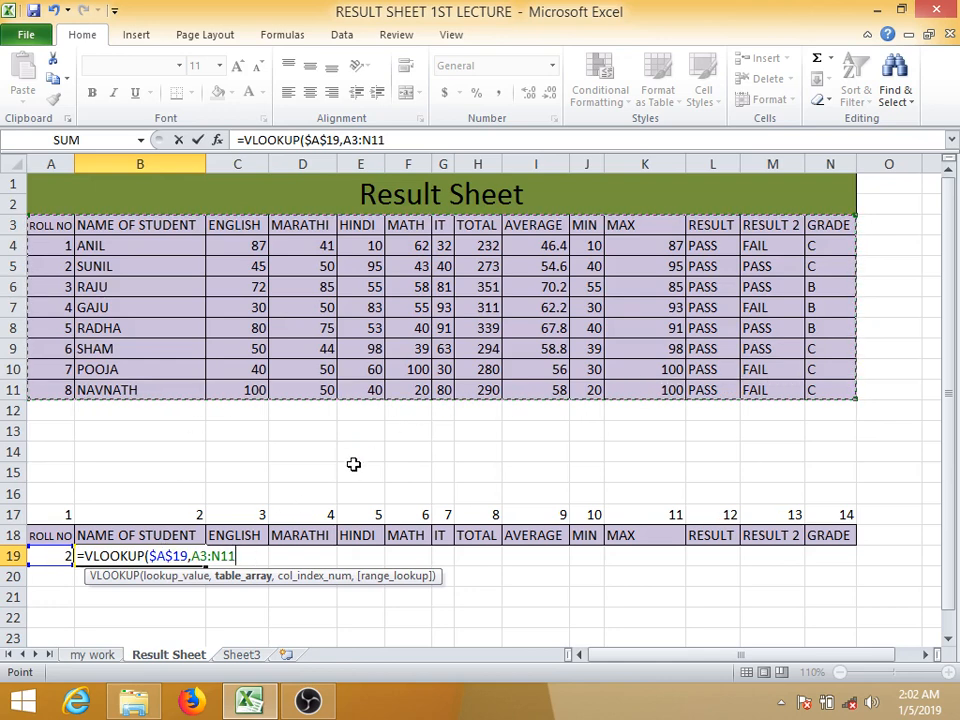
pyautogui.press('F4')
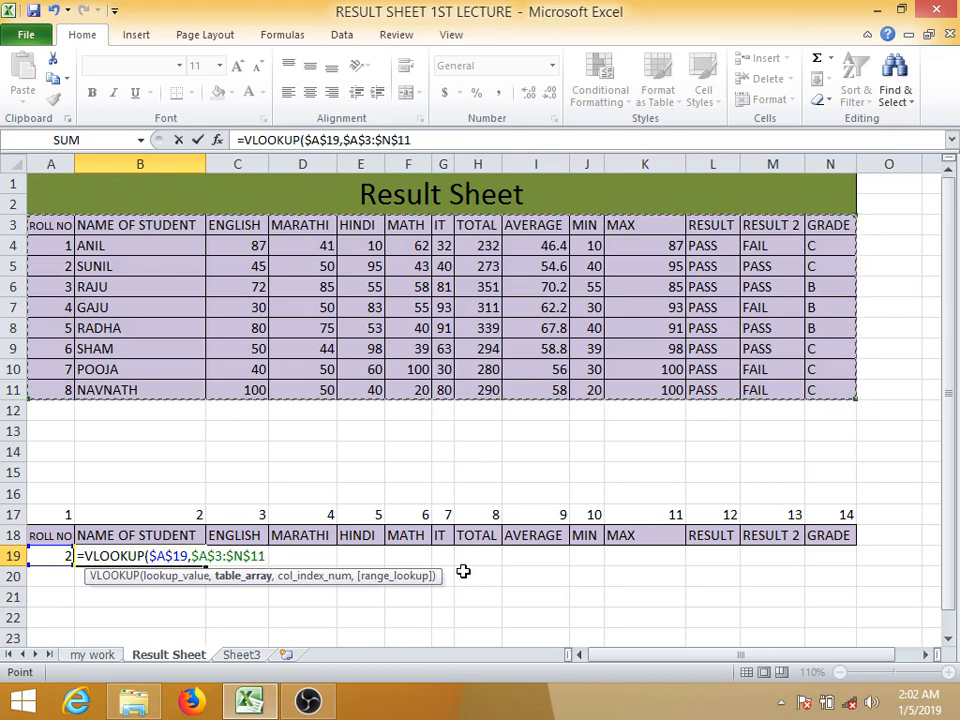
pyautogui.write(',')
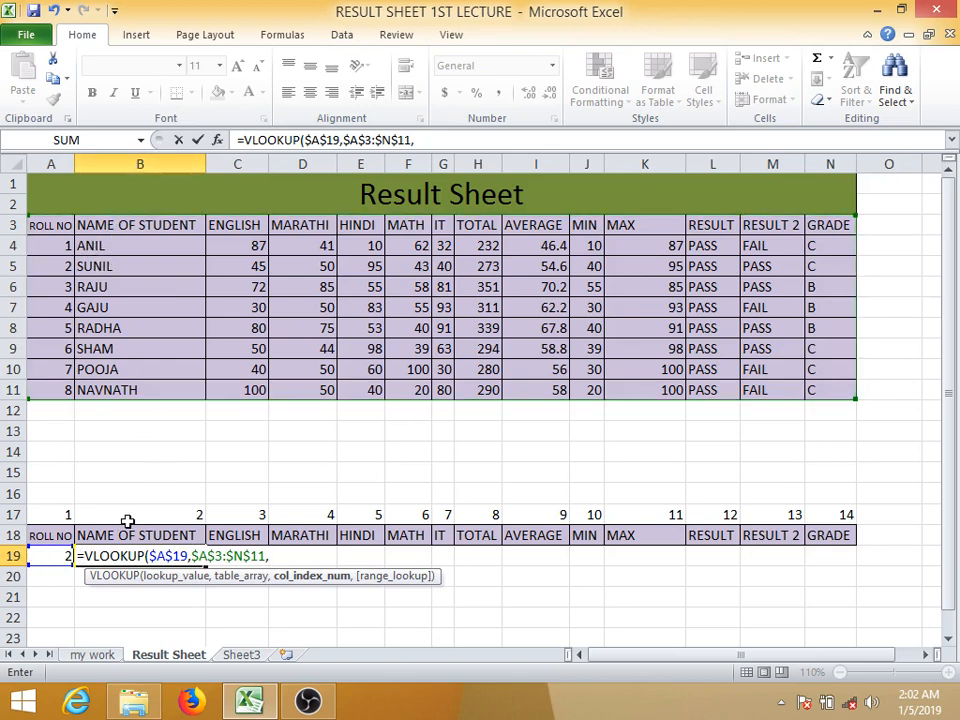
pyautogui.click(169, 515)
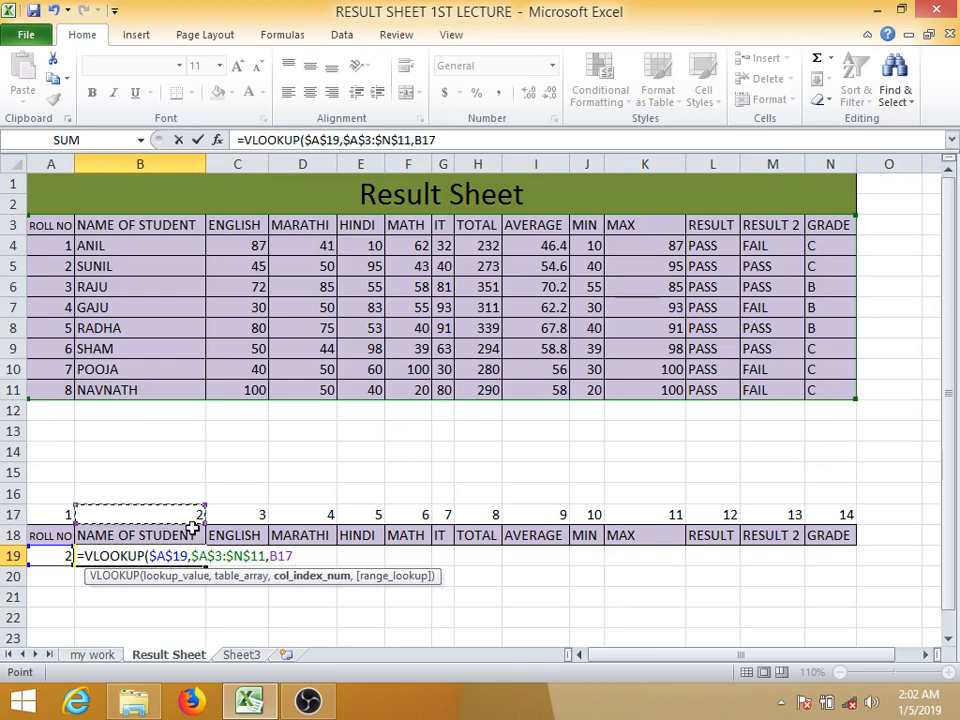
pyautogui.write(',')
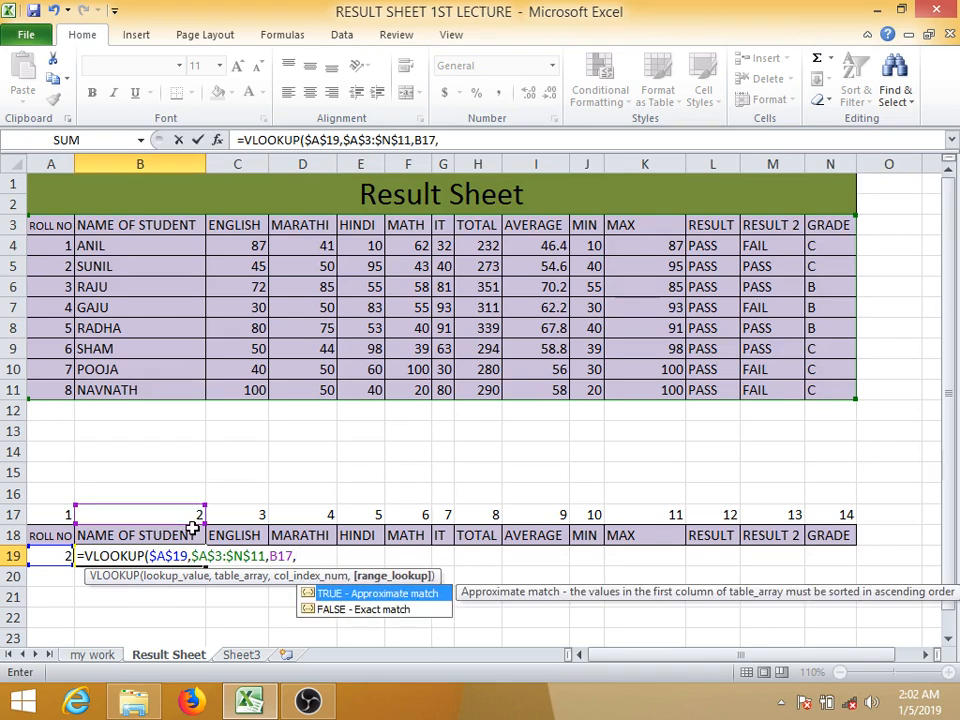
pyautogui.write('0)')
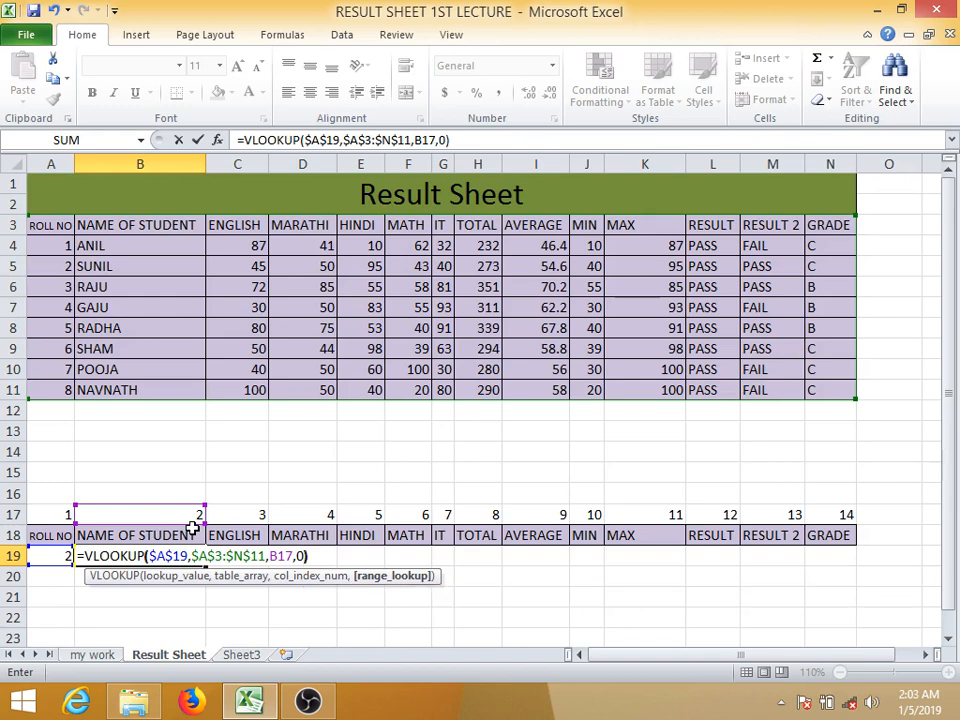
pyautogui.press('Return')
pyautogui.click(137, 555)
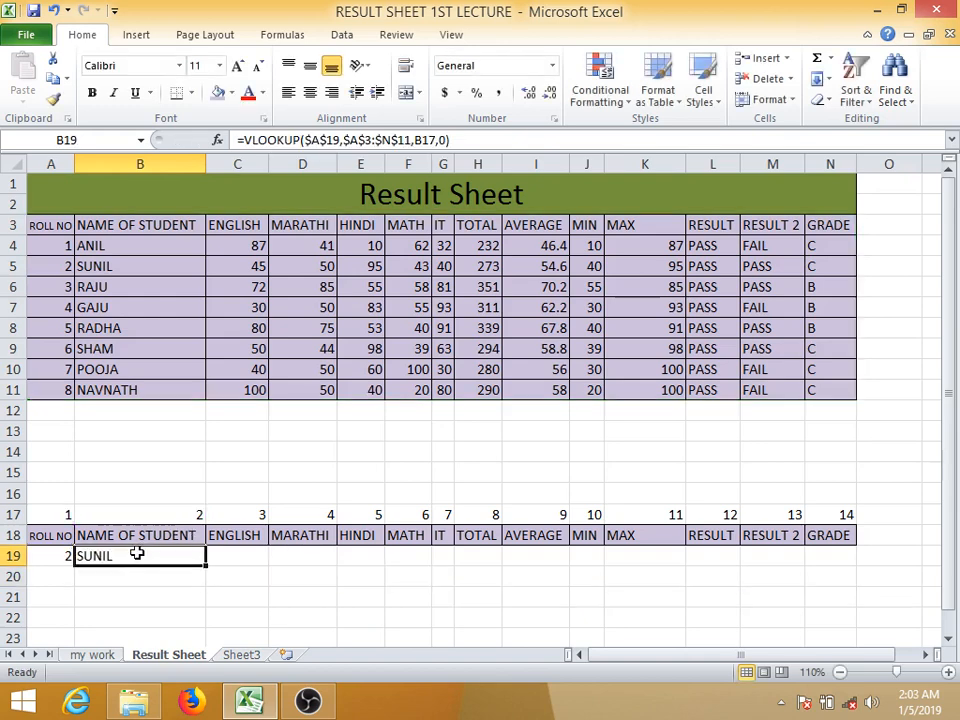
# Step: Test the name lookup by entering roll number 5 in A19 and compare it with the table
pyautogui.click(58, 264)
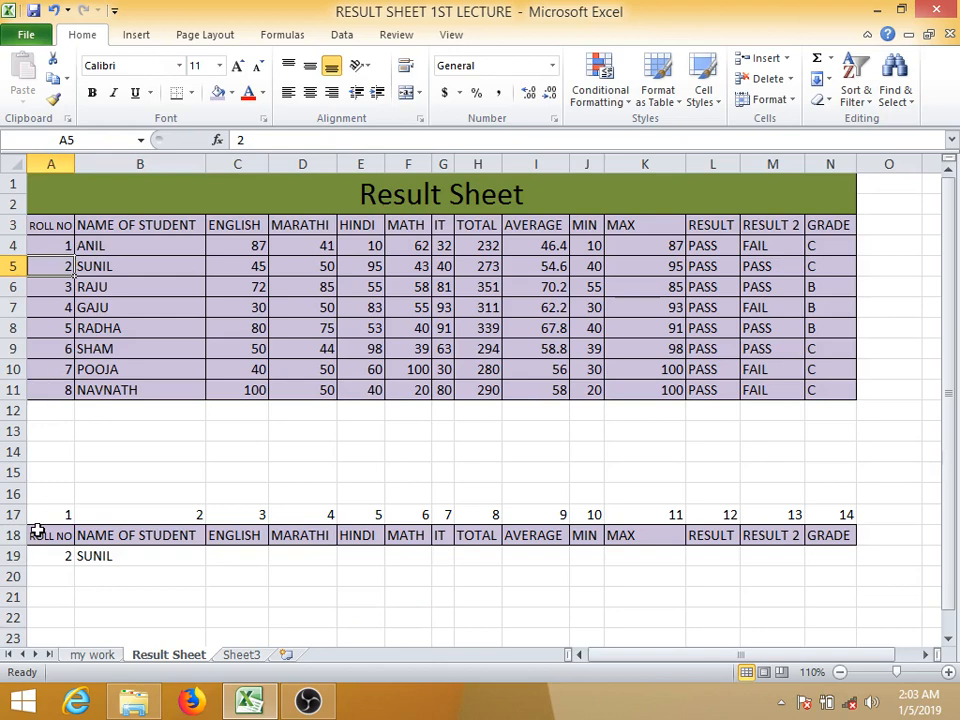
pyautogui.click(67, 328)
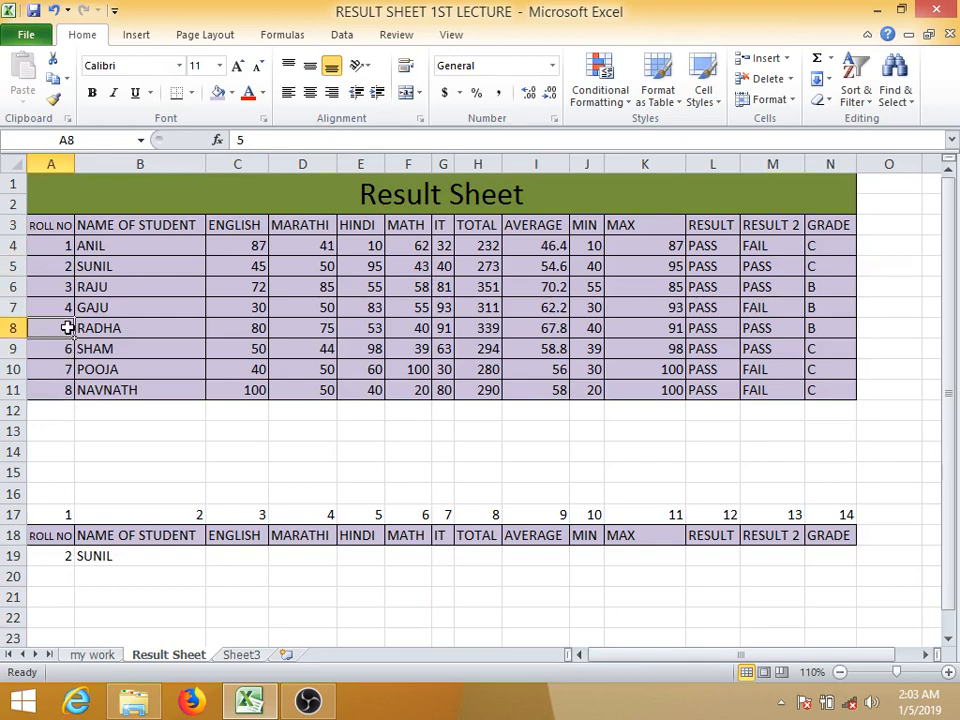
pyautogui.click(61, 556)
pyautogui.write('5')
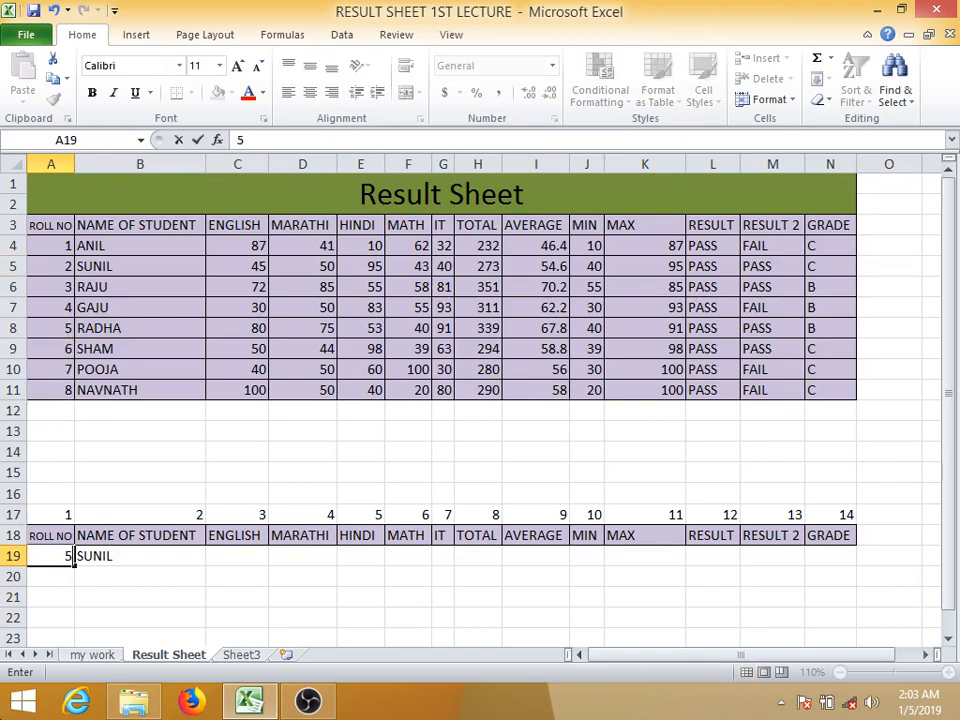
pyautogui.press('Return')
pyautogui.click(120, 311)
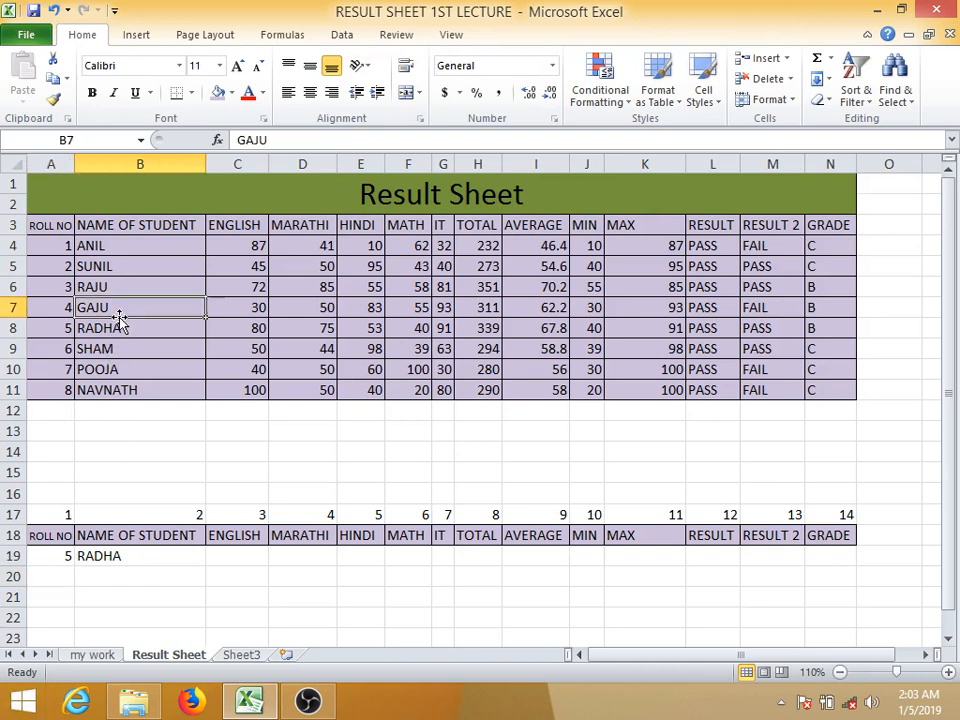
# Step: Enter the table's last roll number, 8, in cell A19 to test the name lookup
pyautogui.click(59, 391)
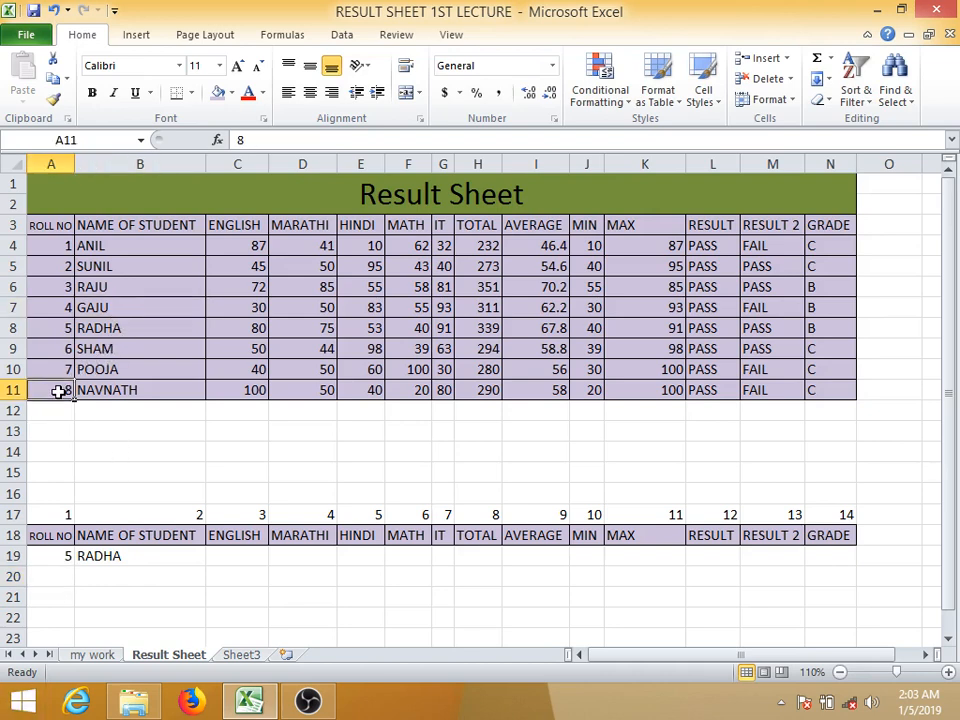
pyautogui.click(62, 554)
pyautogui.write('8')
pyautogui.press('Return')
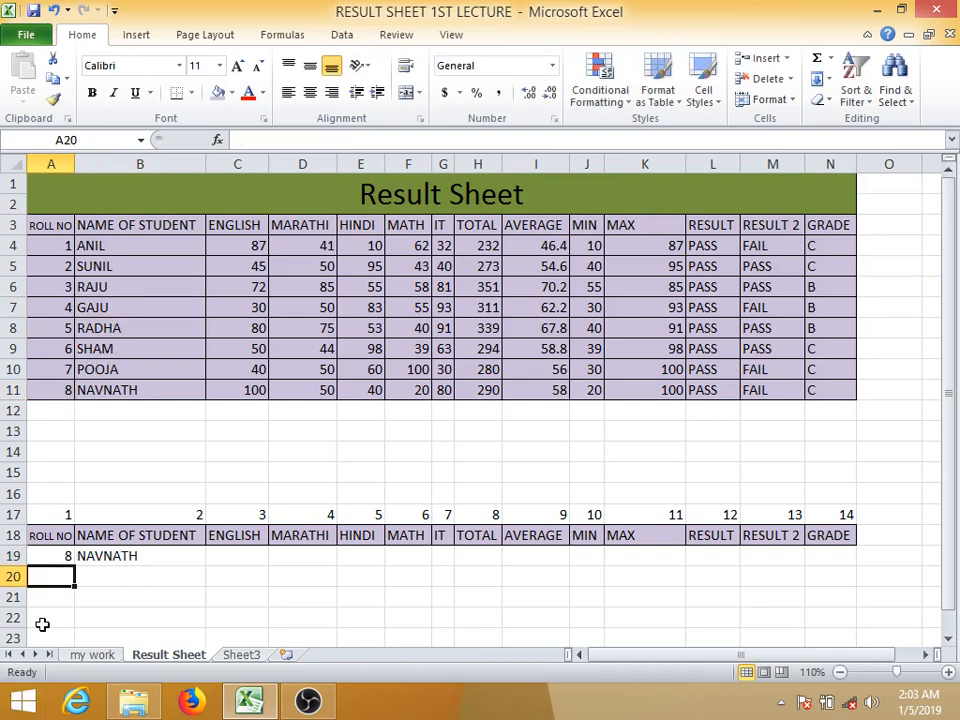
# Step: Fill the VLOOKUP formula from B19 across the row to N19
pyautogui.click(139, 556)
pyautogui.moveTo(206, 566); pyautogui.dragTo(855, 566)
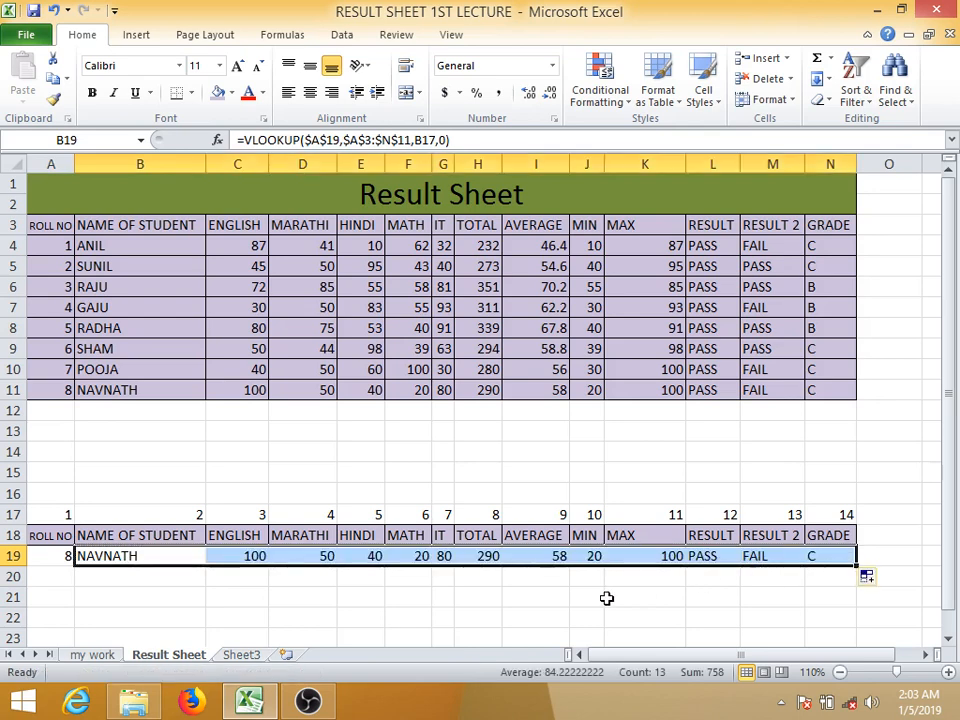
pyautogui.click(535, 598)
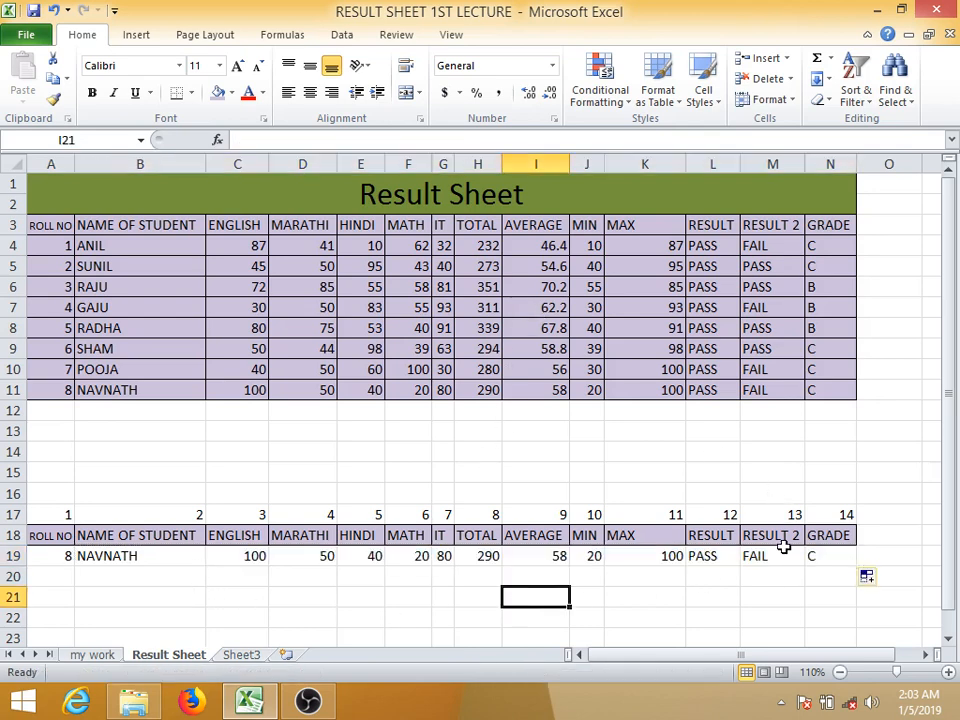
# Step: Set the roll number in A19 to 3 and check the retrieved details in B19:N19
pyautogui.click(818, 288)
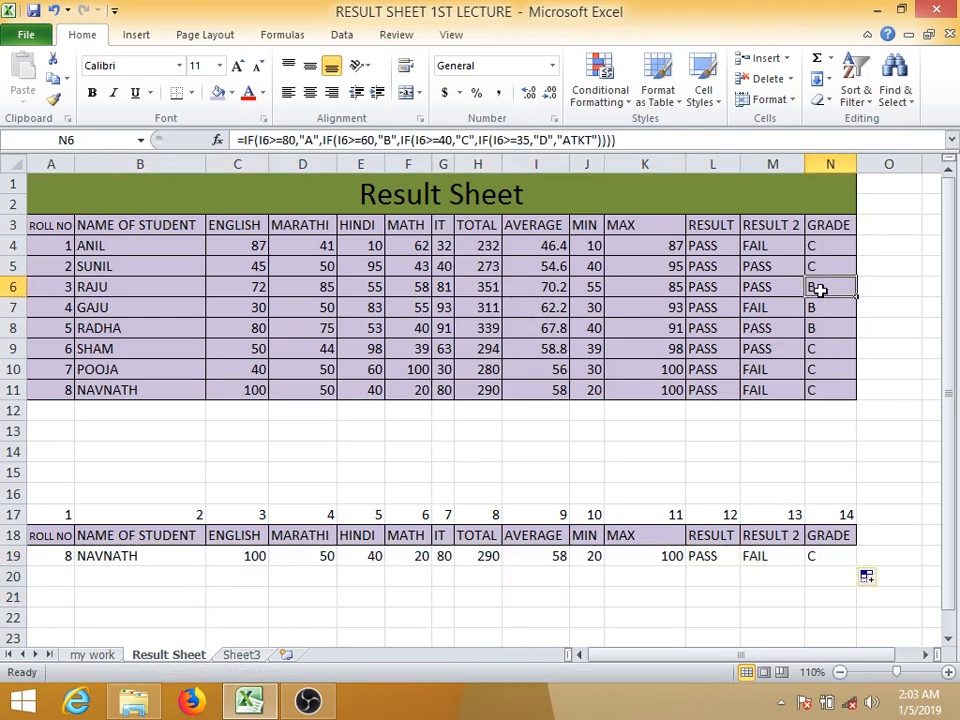
pyautogui.click(122, 288)
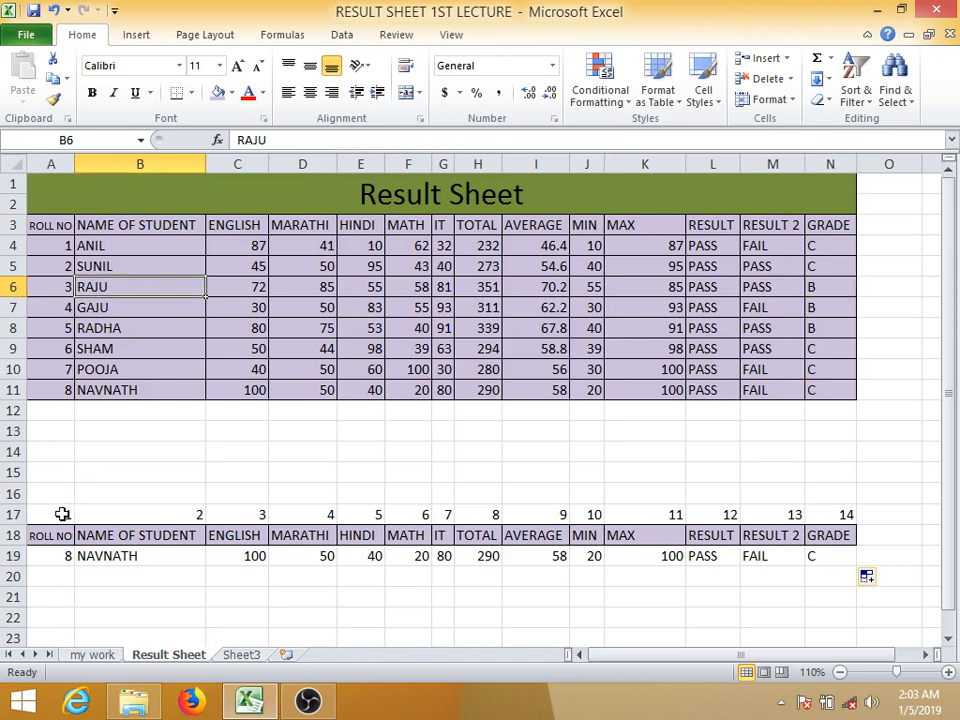
pyautogui.click(62, 556)
pyautogui.write('3')
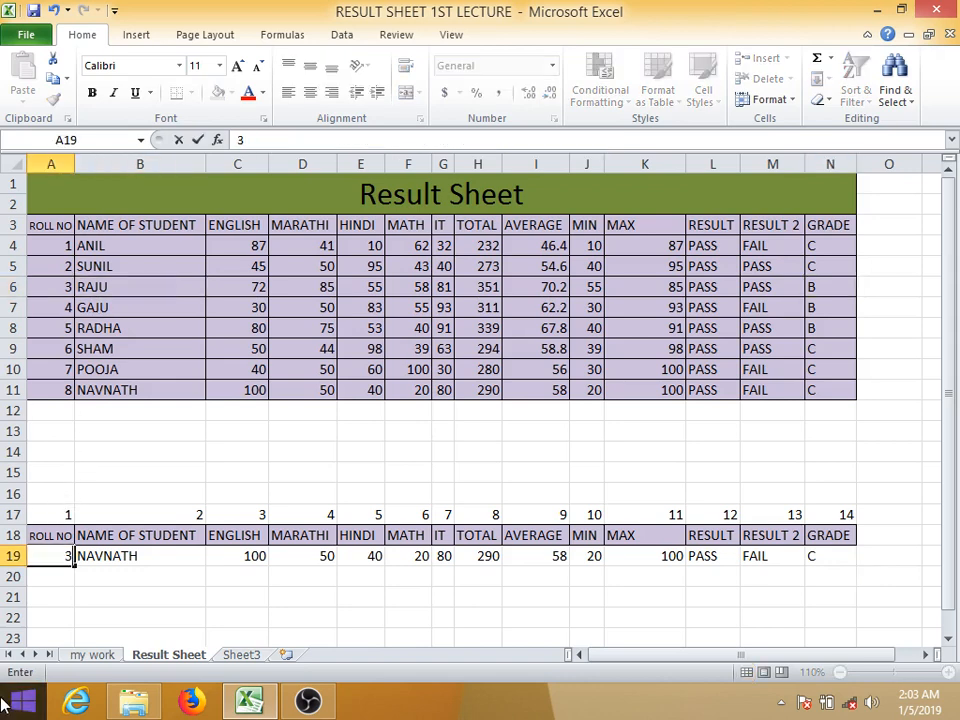
pyautogui.press('Return')
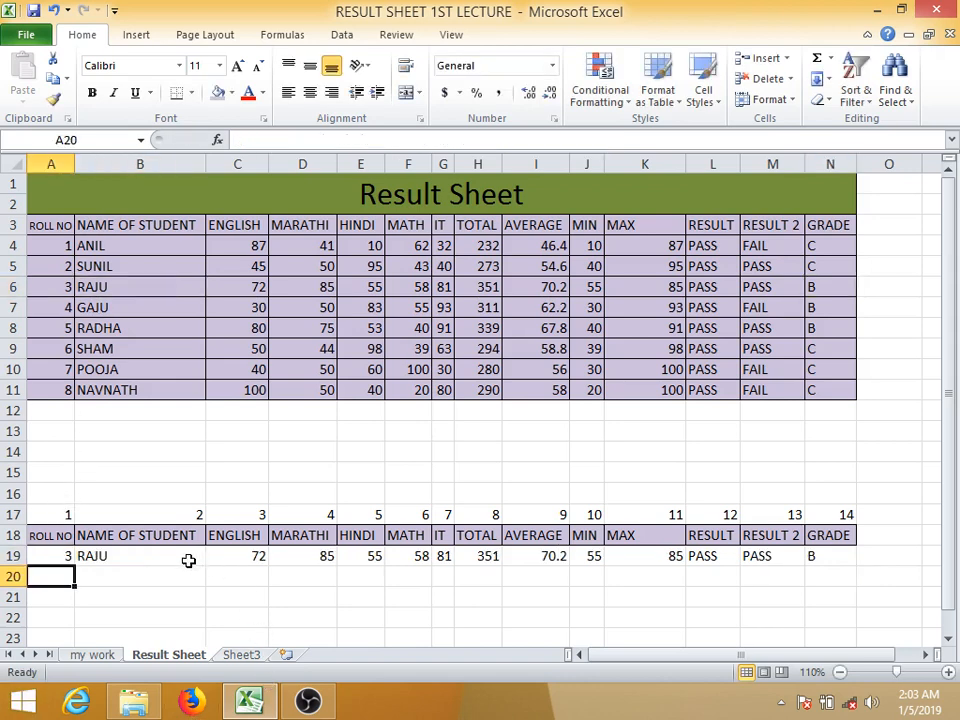
pyautogui.moveTo(189, 559); pyautogui.dragTo(818, 557)
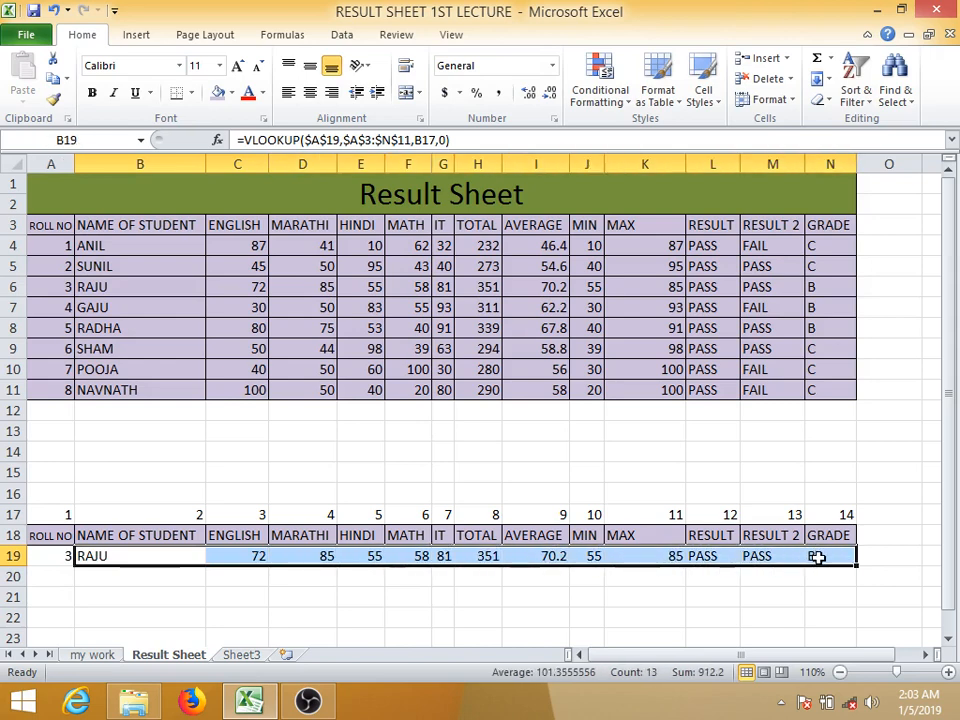
pyautogui.click(409, 599)
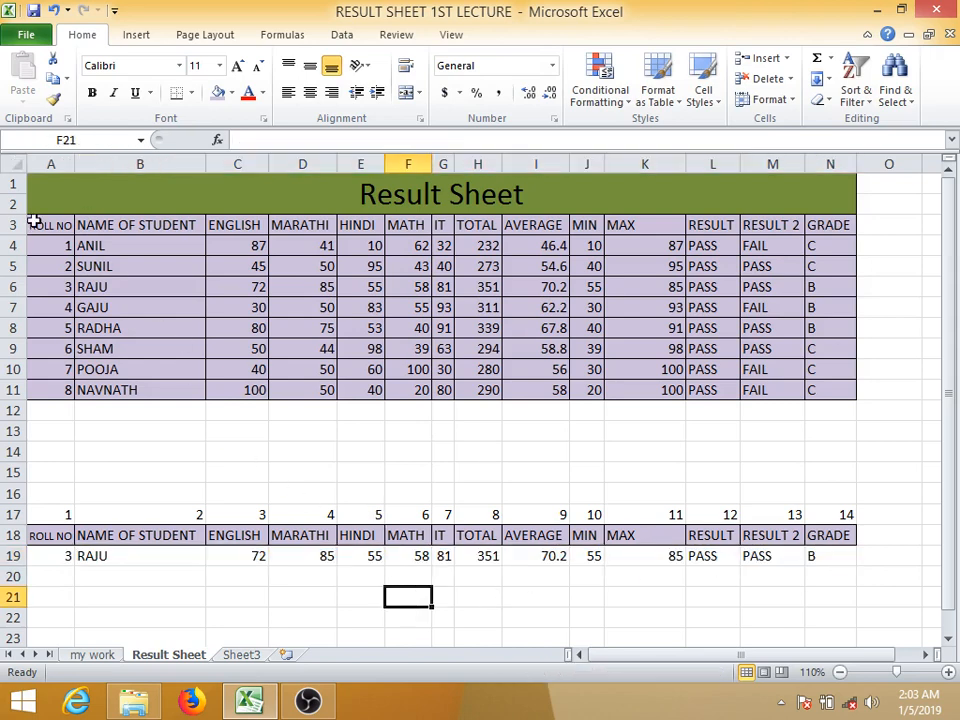
# Step: Set the roll number in A19 to 6 and review the retrieved record across row 19
pyautogui.moveTo(60, 245); pyautogui.dragTo(70, 390)
pyautogui.click(62, 557)
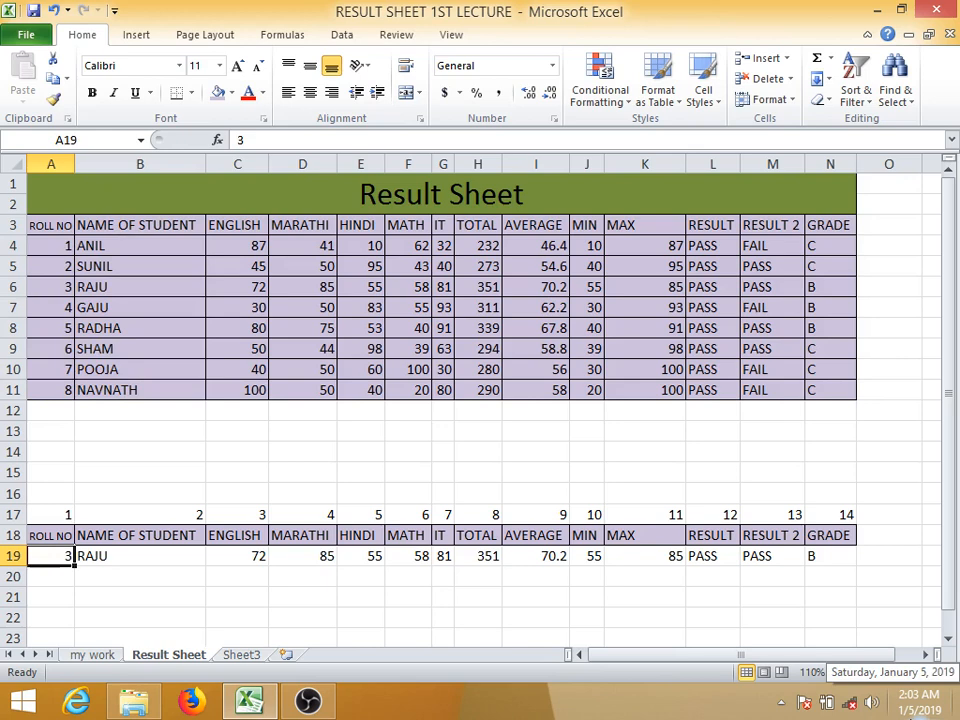
pyautogui.write('6')
pyautogui.press('Return')
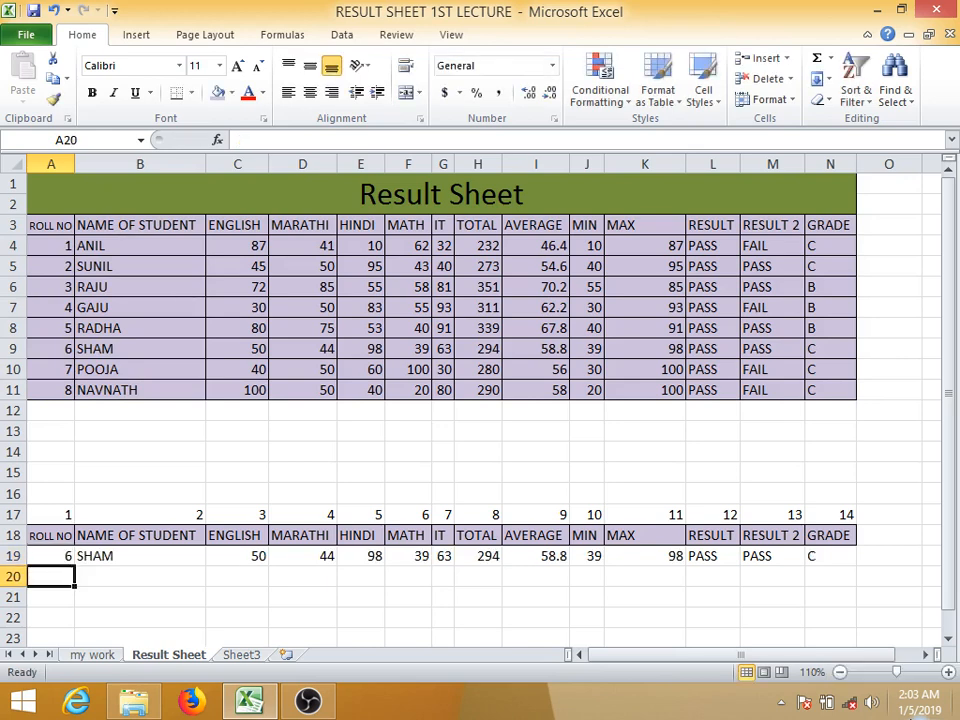
pyautogui.moveTo(190, 577); pyautogui.dragTo(832, 545)
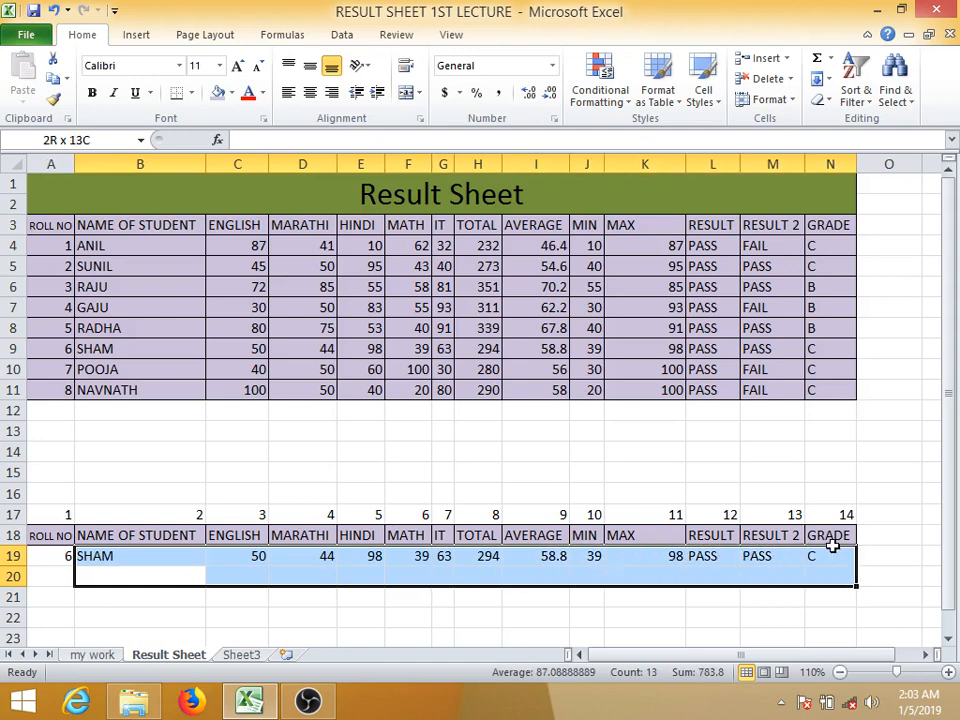
pyautogui.click(405, 553)
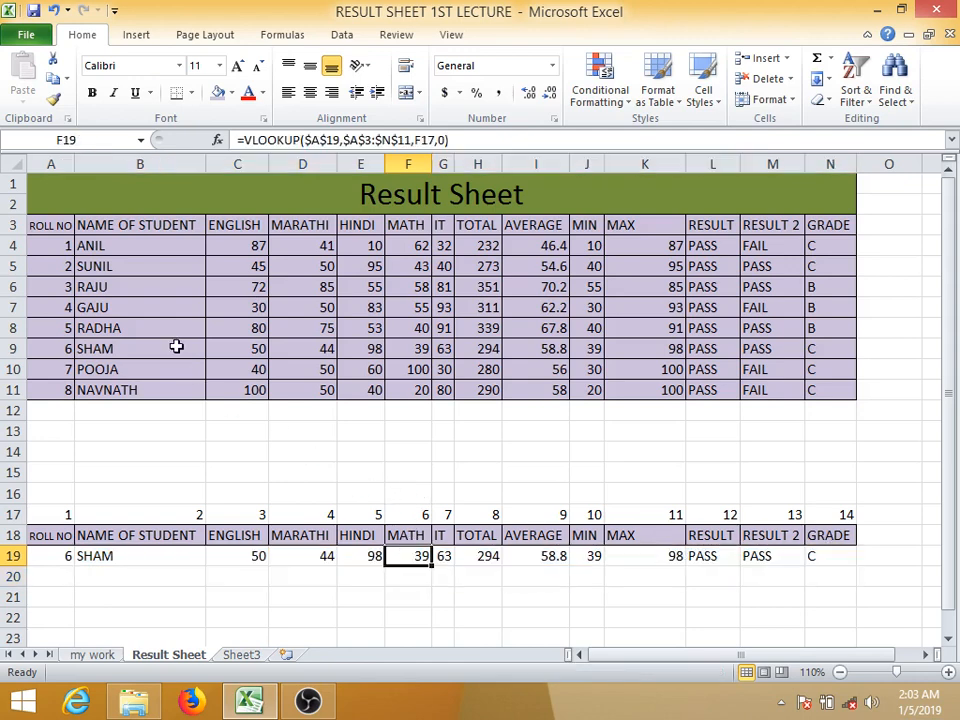
pyautogui.click(68, 224)
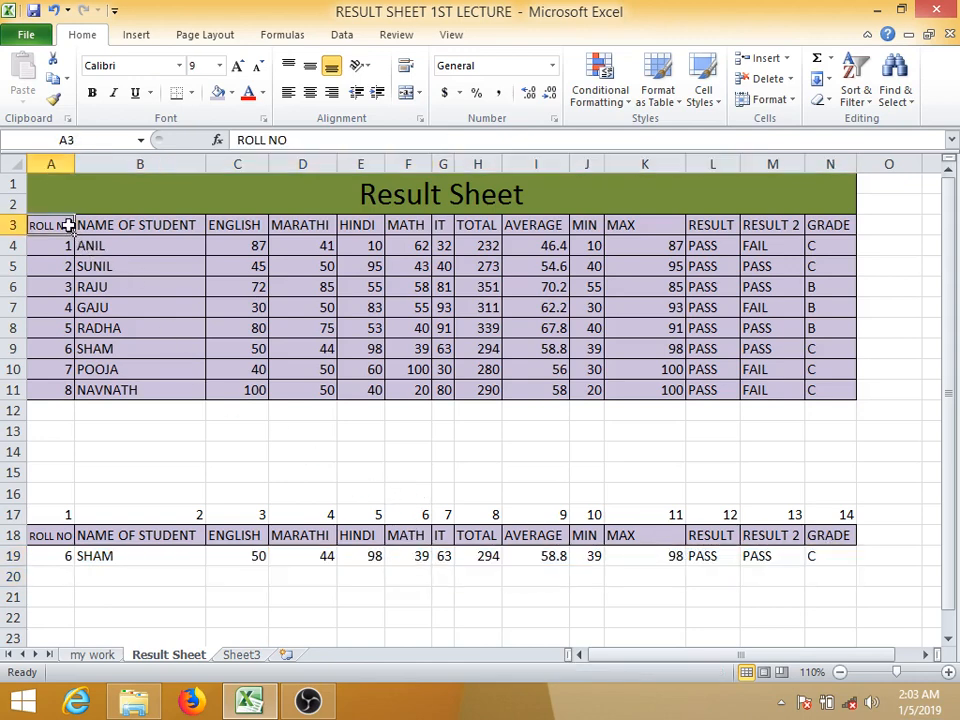
pyautogui.click(150, 226)
pyautogui.keyDown('ctrl'); pyautogui.click(480, 225); pyautogui.keyUp('ctrl')
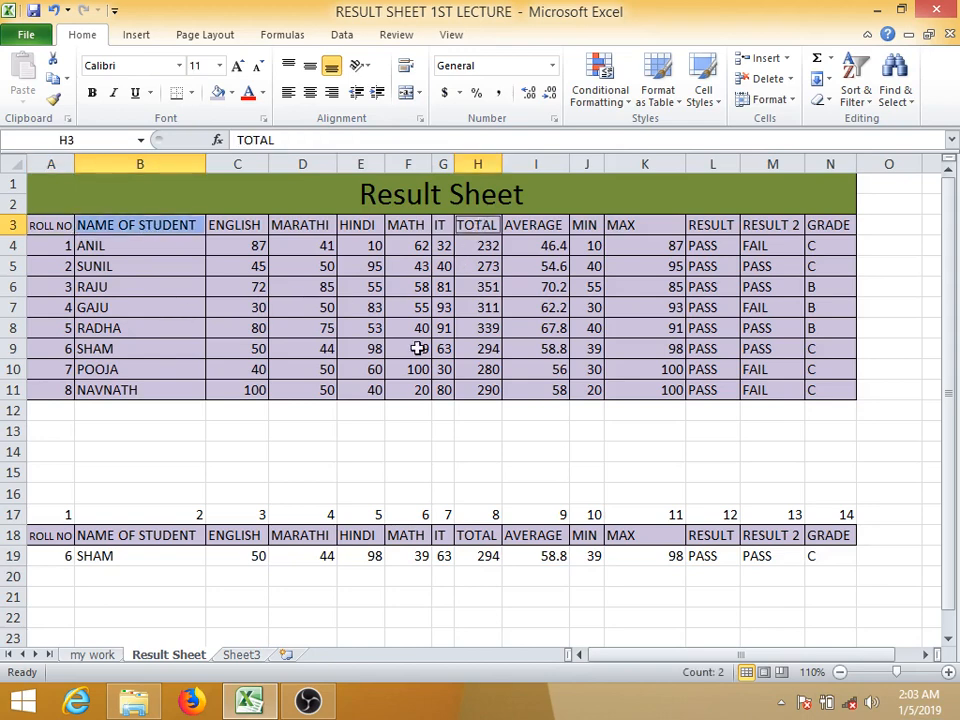
pyautogui.keyDown('ctrl'); pyautogui.click(658, 226); pyautogui.keyUp('ctrl')
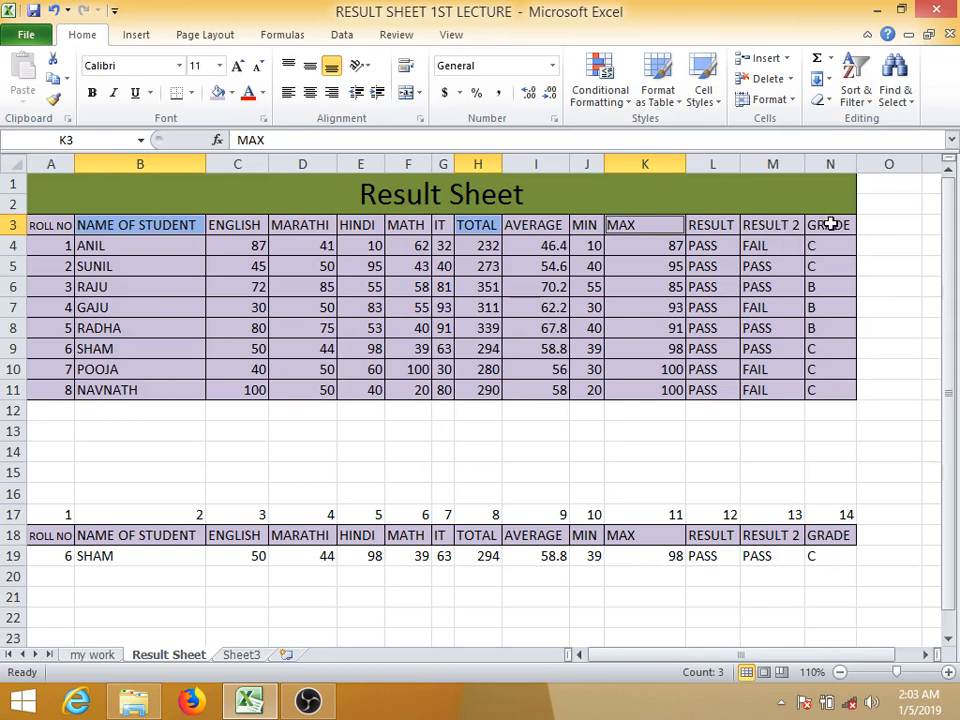
pyautogui.keyDown('ctrl'); pyautogui.click(707, 224); pyautogui.keyUp('ctrl')
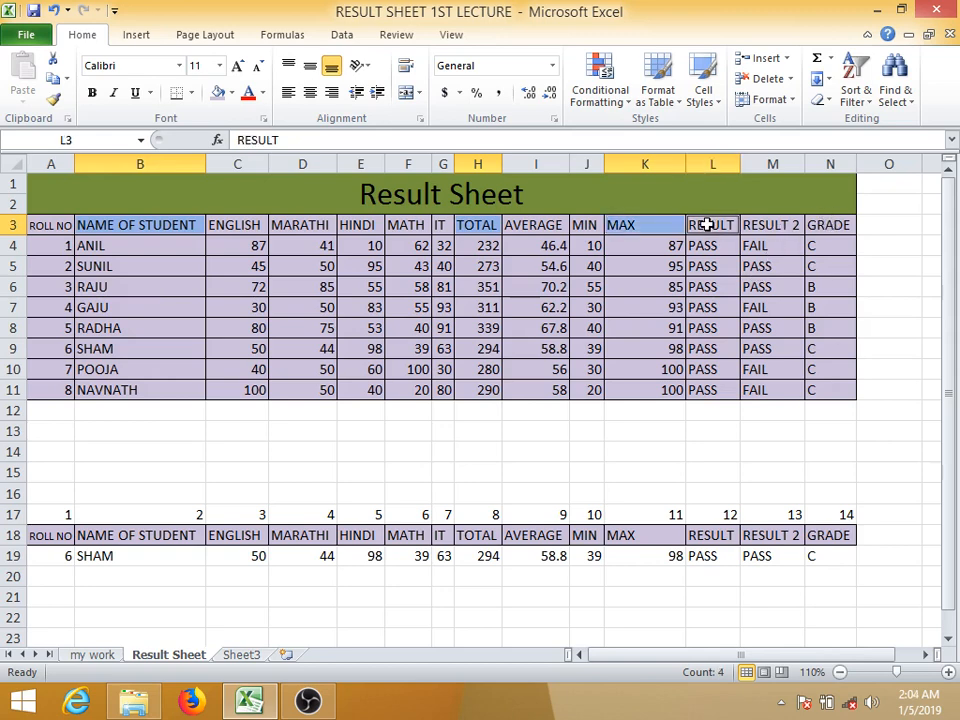
pyautogui.keyDown('ctrl'); pyautogui.click(788, 223); pyautogui.keyUp('ctrl')
pyautogui.keyDown('ctrl'); pyautogui.click(833, 225); pyautogui.keyUp('ctrl')
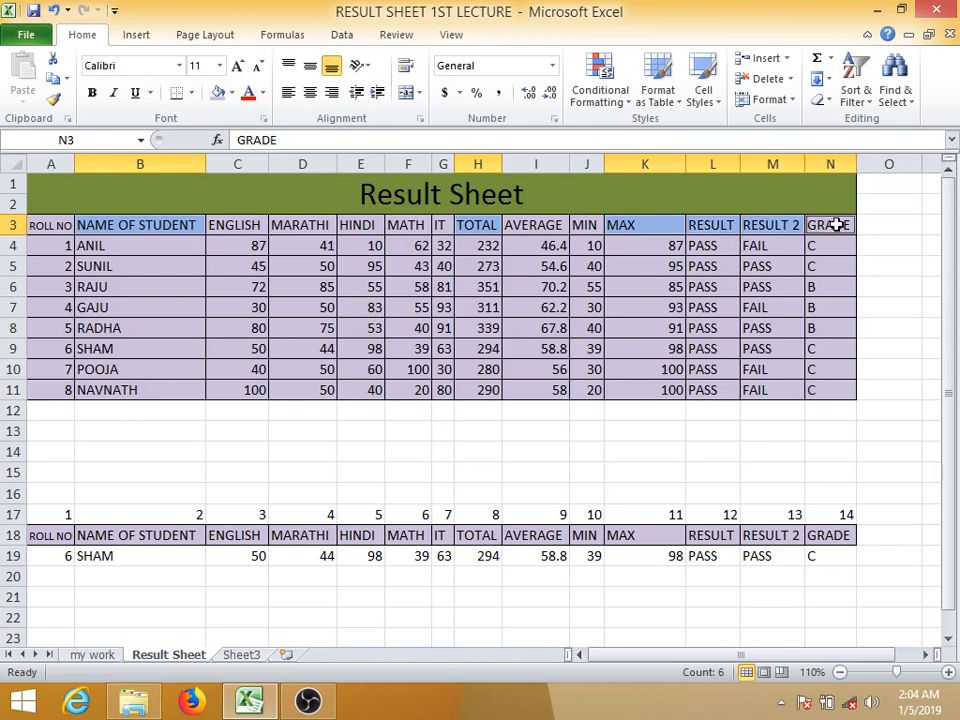
pyautogui.click(462, 388)
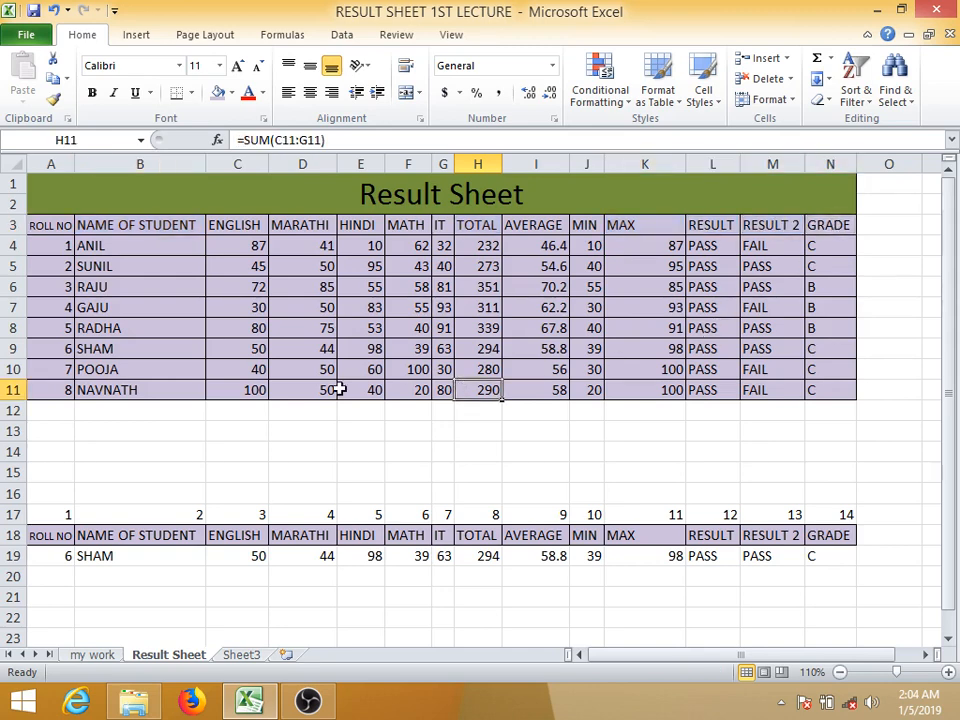
pyautogui.click(126, 222)
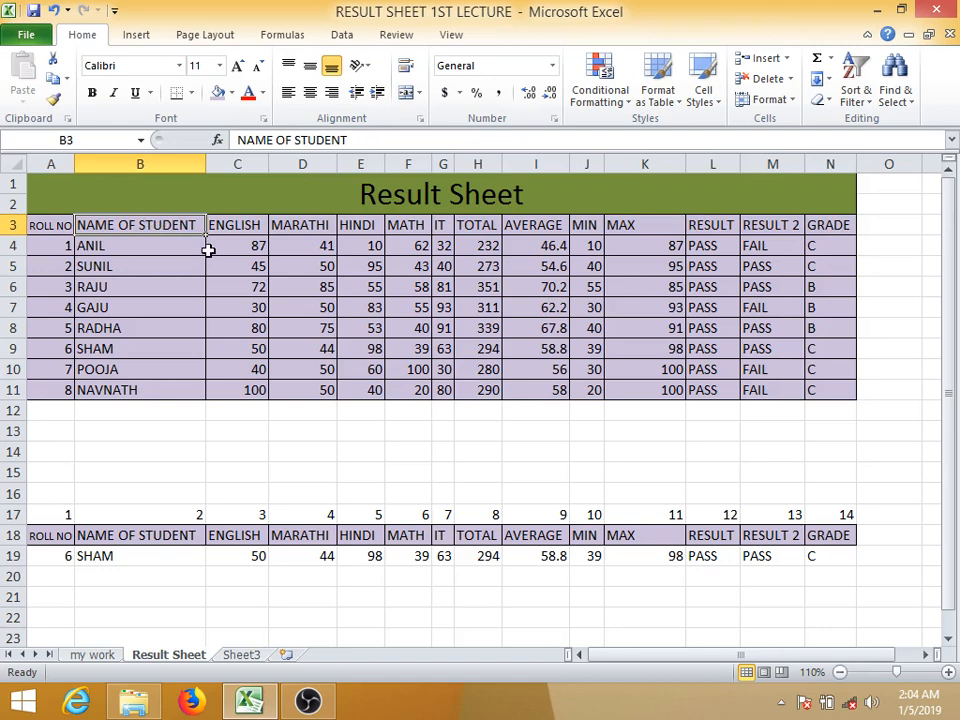
# Step: Copy the ROLL NO, NAME OF STUDENT, TOTAL, AVERAGE, RESULT and GRADE headings from row 3 of the Result Sheet table
pyautogui.click(47, 224)
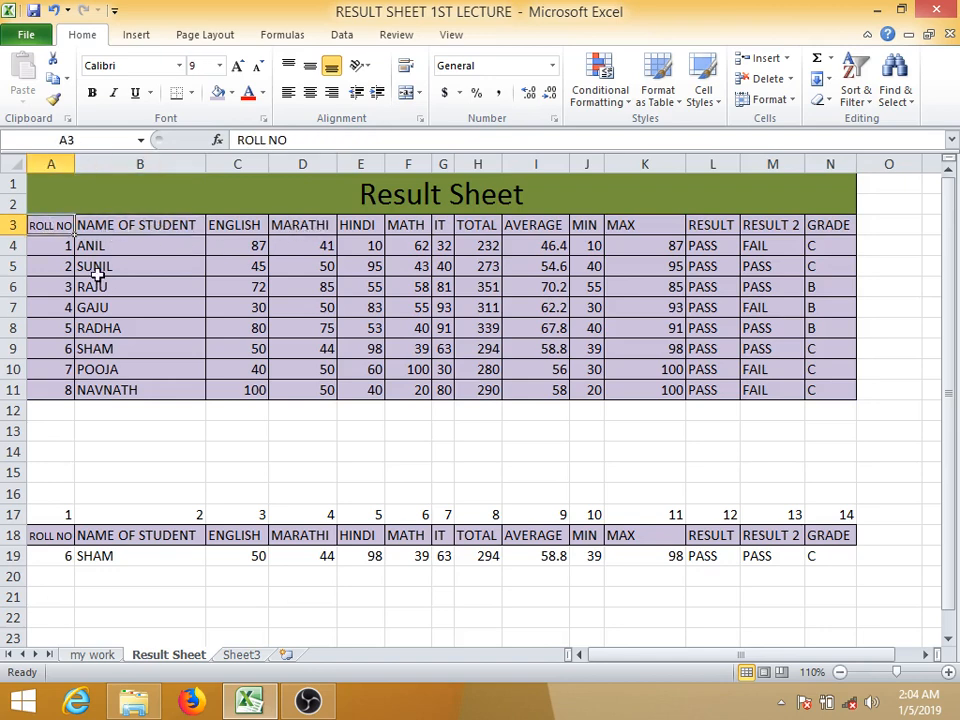
pyautogui.keyDown('ctrl'); pyautogui.click(137, 223); pyautogui.keyUp('ctrl')
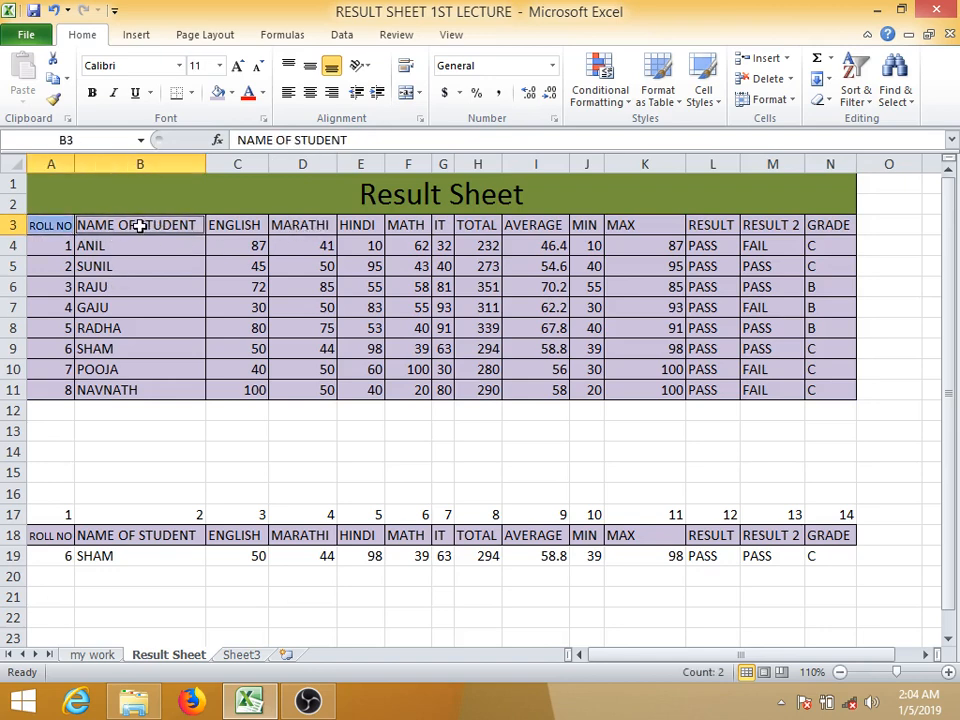
pyautogui.keyDown('ctrl'); pyautogui.click(530, 226); pyautogui.keyUp('ctrl')
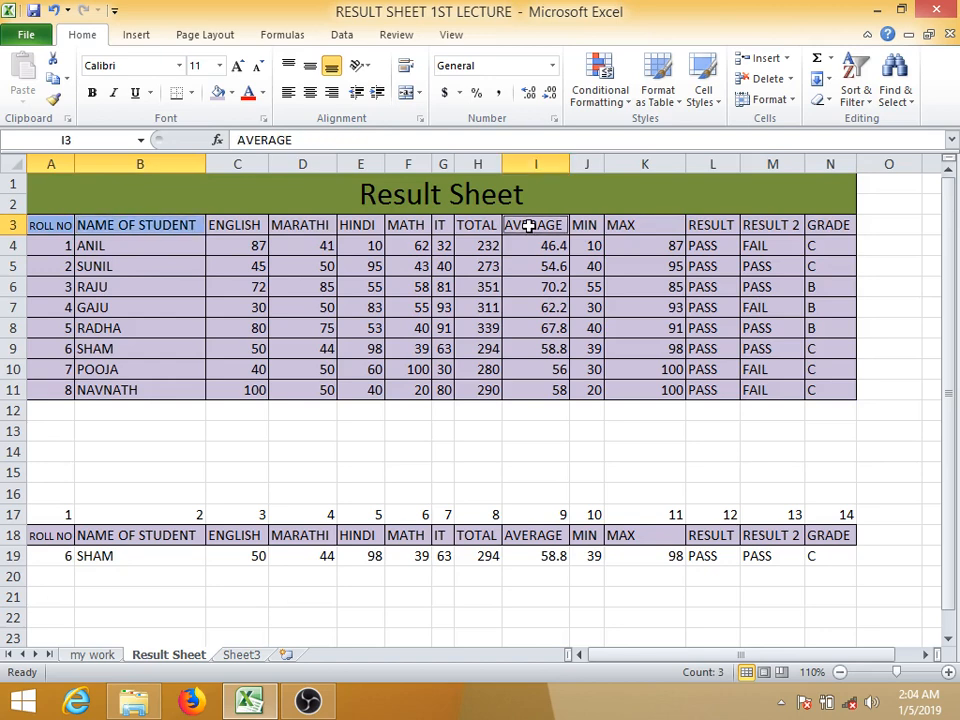
pyautogui.keyDown('ctrl'); pyautogui.click(488, 224); pyautogui.keyUp('ctrl')
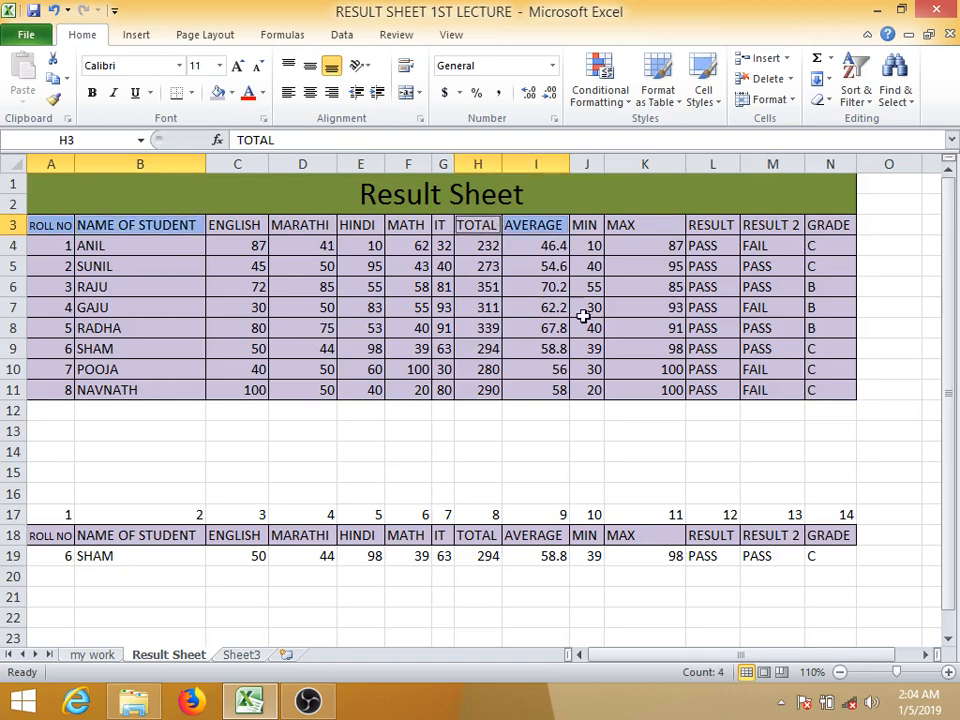
pyautogui.keyDown('ctrl'); pyautogui.click(714, 226); pyautogui.keyUp('ctrl')
pyautogui.keyDown('ctrl'); pyautogui.click(838, 224); pyautogui.keyUp('ctrl')
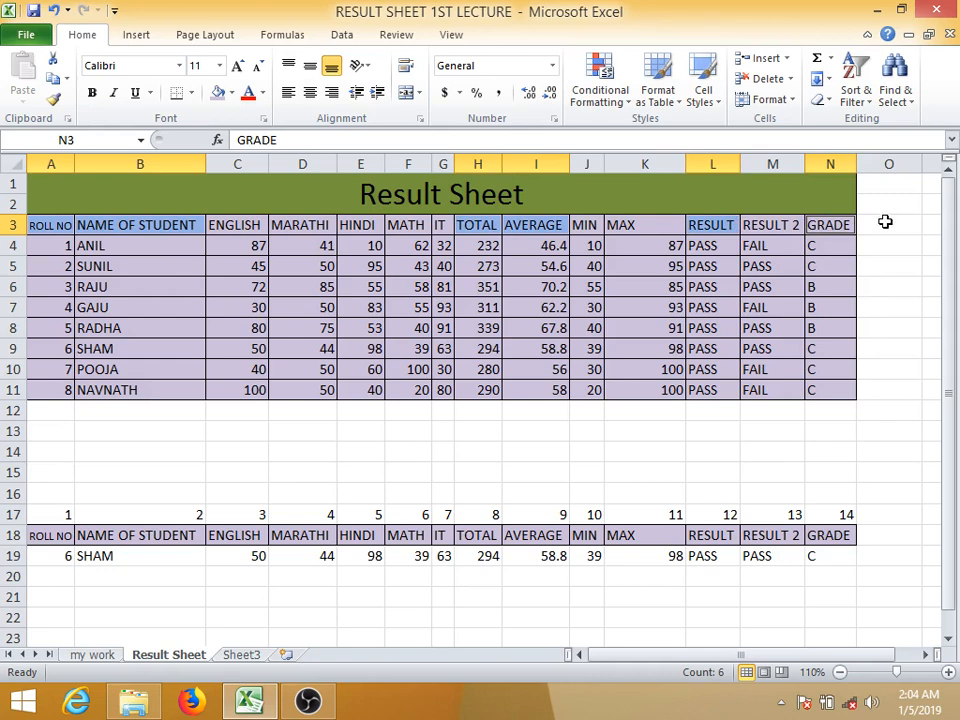
pyautogui.hotkey('ctrl', 'c')
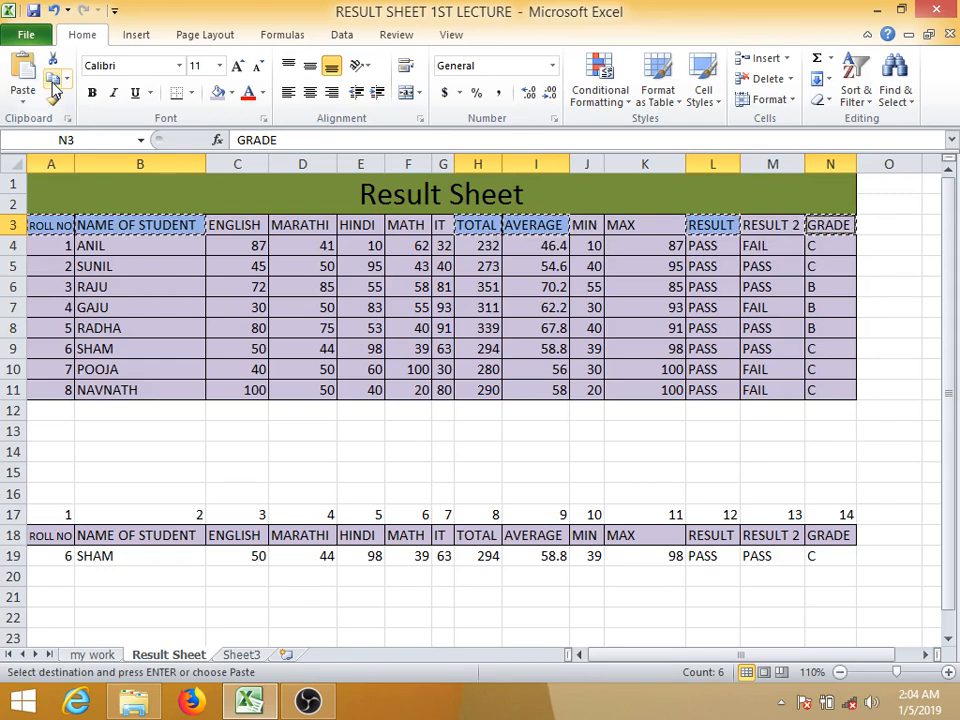
# Step: Paste the copied headings into row 24 starting at cell A24
pyautogui.scroll(-6, 291, 375)
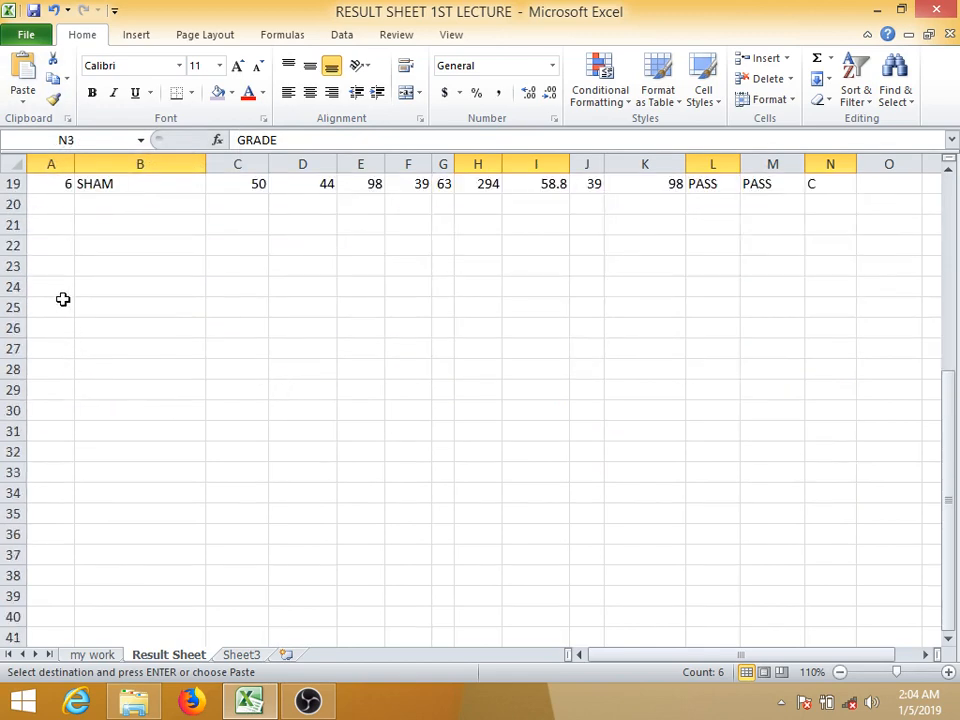
pyautogui.click(62, 289)
pyautogui.hotkey('ctrl', 'v')
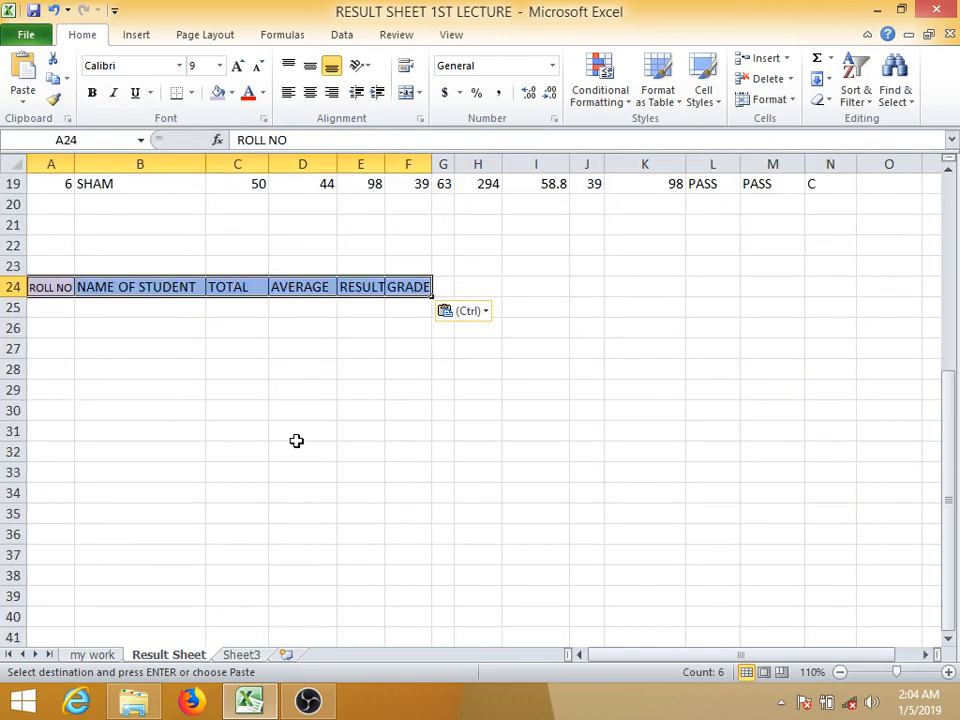
pyautogui.click(292, 367)
pyautogui.click(105, 327)
# Step: Widen column E so the RESULT heading in row 24 fits its cell
pyautogui.scroll(2, 195, 343)
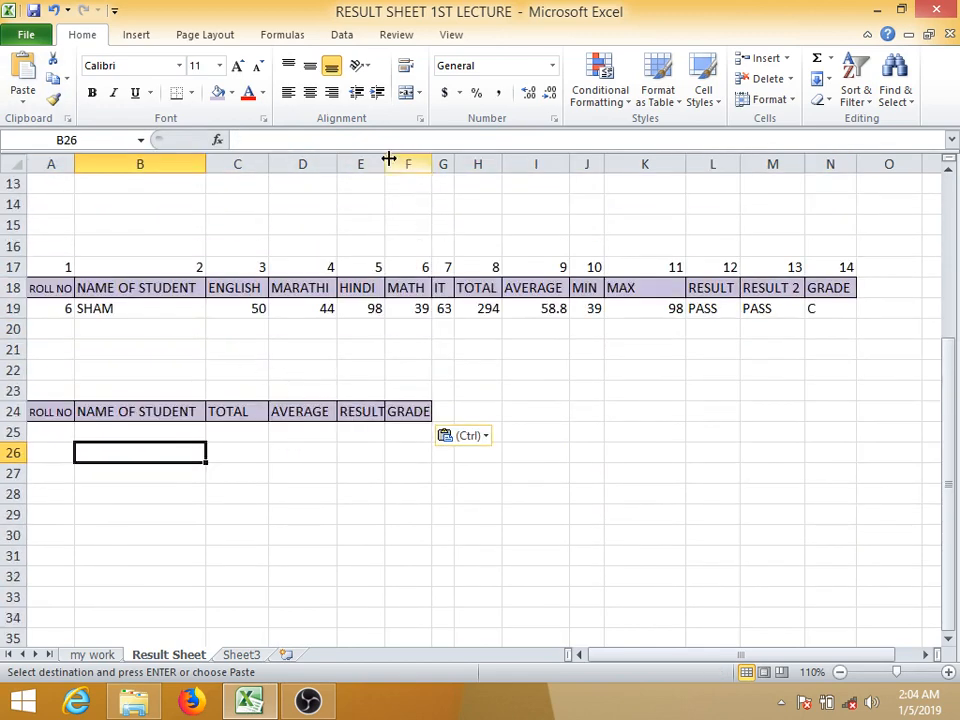
pyautogui.moveTo(387, 160); pyautogui.dragTo(398, 158)
pyautogui.click(418, 413)
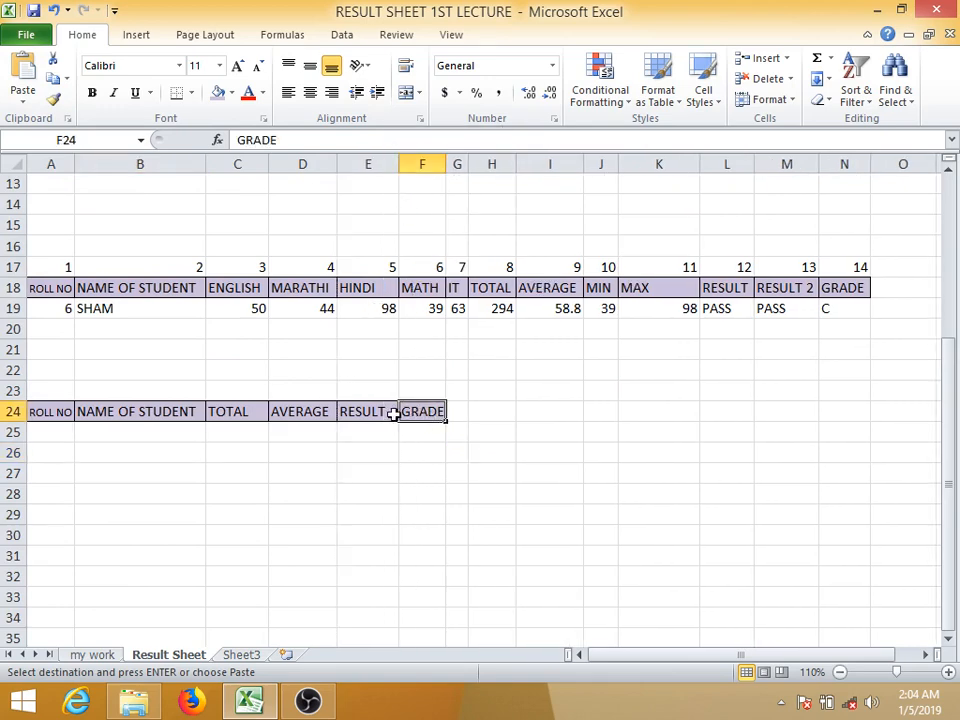
pyautogui.moveTo(393, 413); pyautogui.dragTo(50, 411)
pyautogui.click(91, 500)
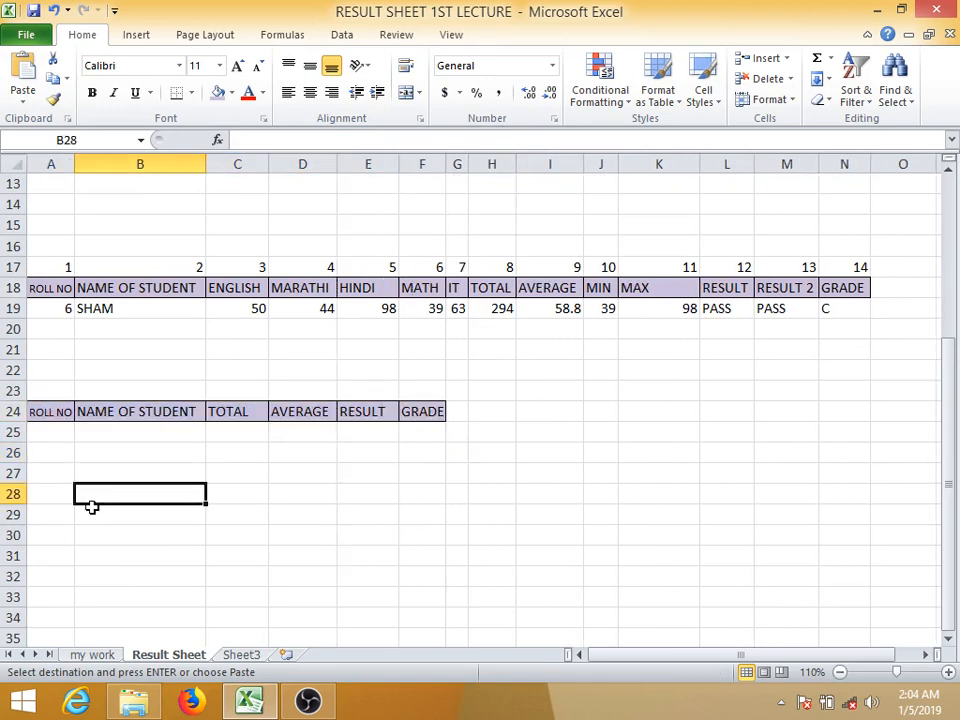
pyautogui.click(302, 474)
# Step: Delete rows 17 to 19 containing the earlier full-record lookup
pyautogui.scroll(1, 405, 510)
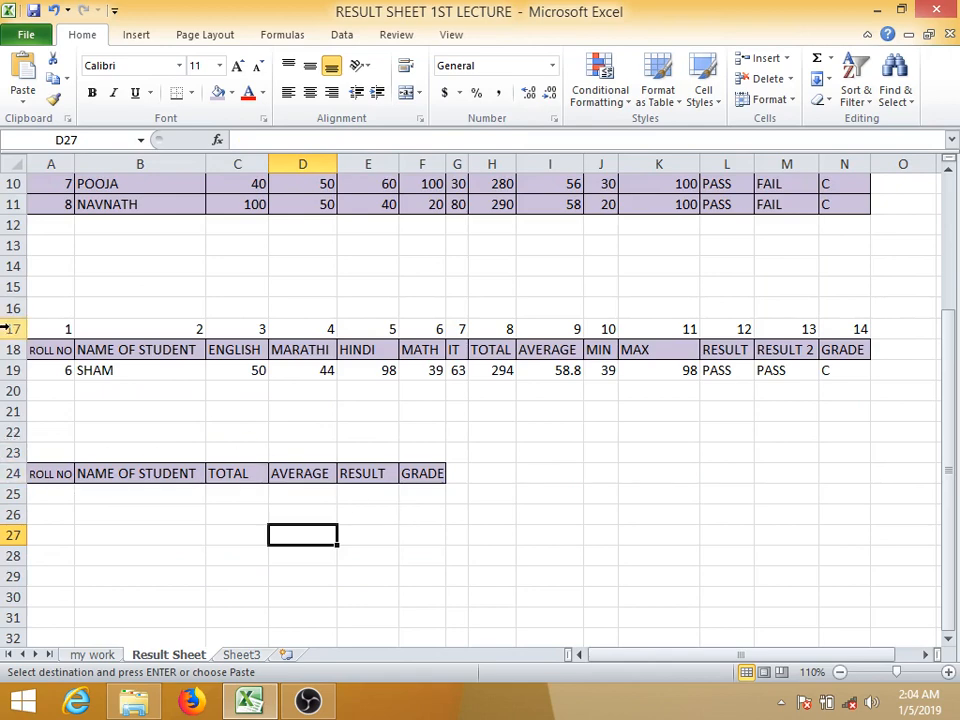
pyautogui.moveTo(5, 330); pyautogui.dragTo(5, 370)
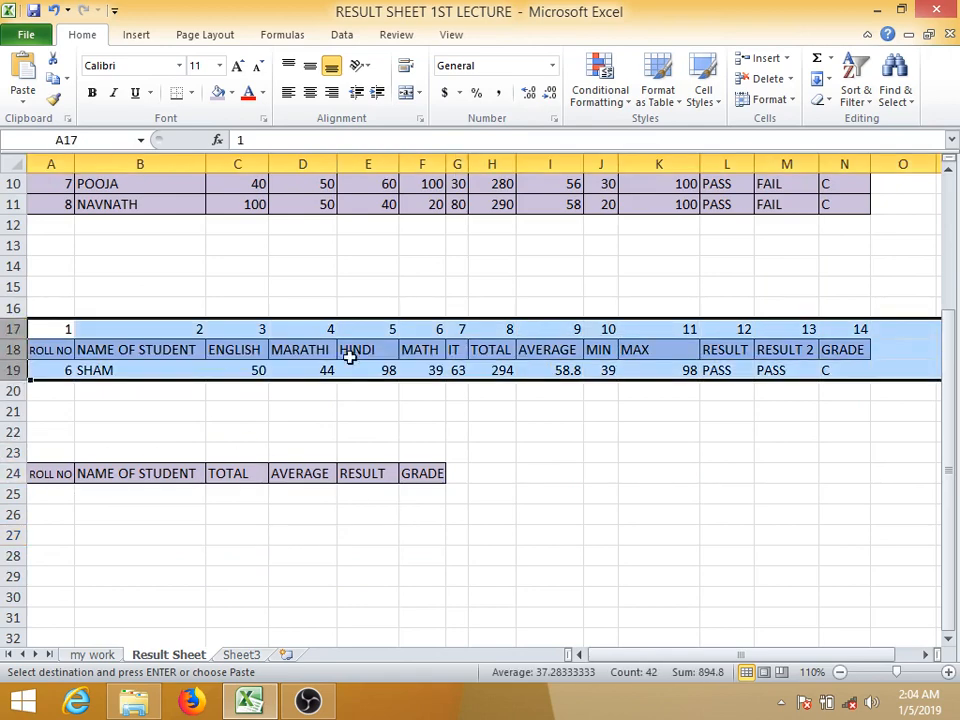
pyautogui.click(80, 372)
pyautogui.click(52, 371)
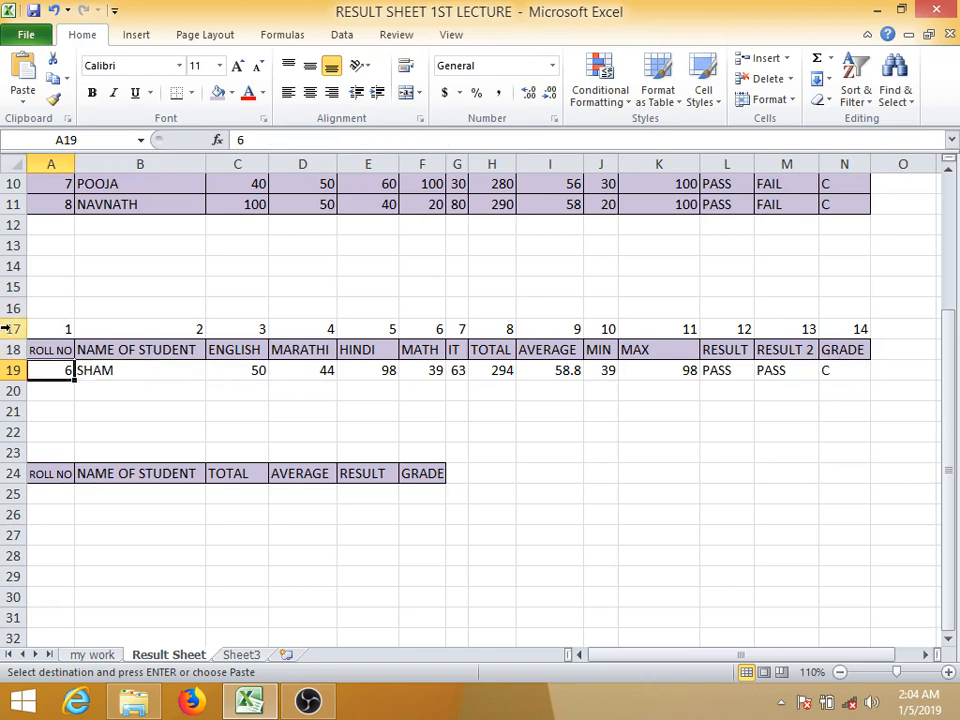
pyautogui.moveTo(5, 329); pyautogui.dragTo(5, 366)
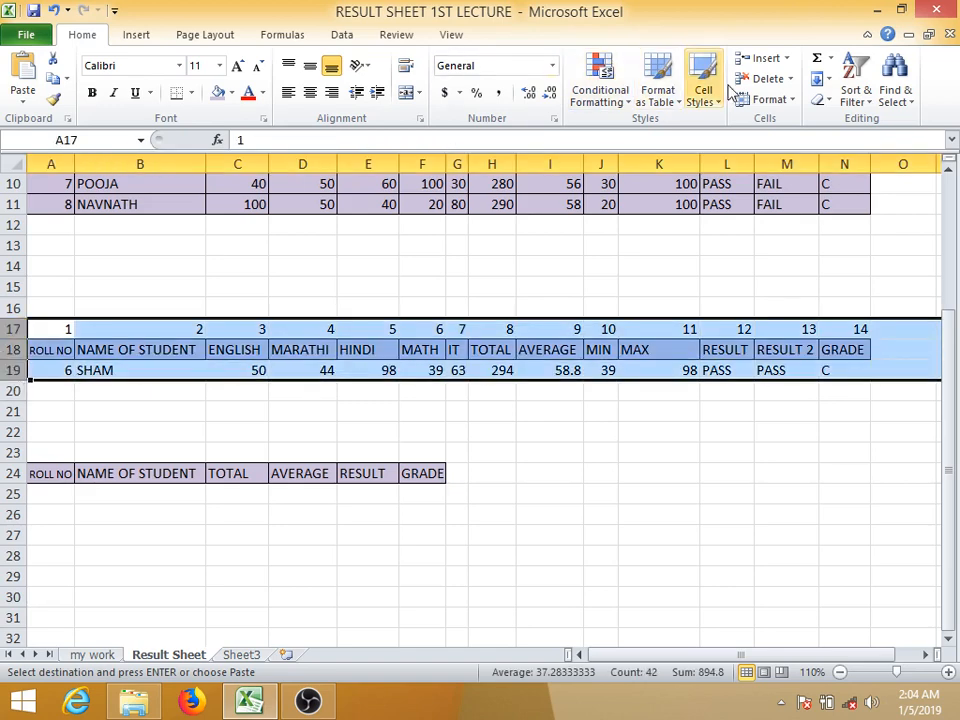
pyautogui.click(762, 79)
pyautogui.click(549, 431)
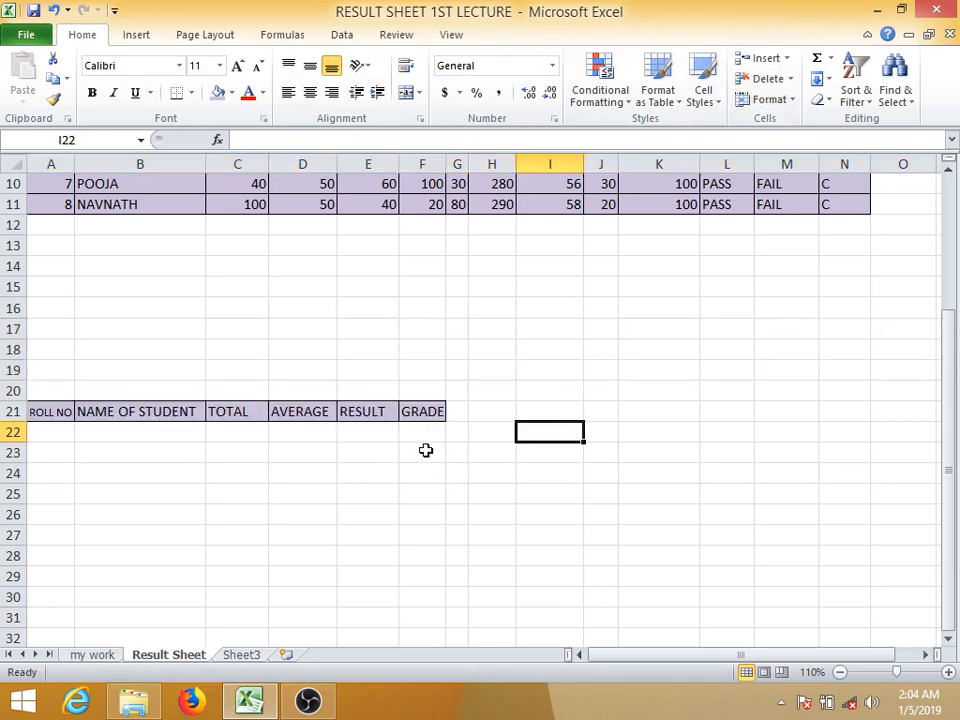
# Step: Enter the column index numbers 1 in A20 and 2 in B20, above the ROLL NO and NAME OF STUDENT headings
pyautogui.scroll(3, 415, 447)
pyautogui.moveTo(64, 191); pyautogui.dragTo(690, 385)
pyautogui.click(472, 537)
pyautogui.moveTo(47, 580); pyautogui.dragTo(409, 568)
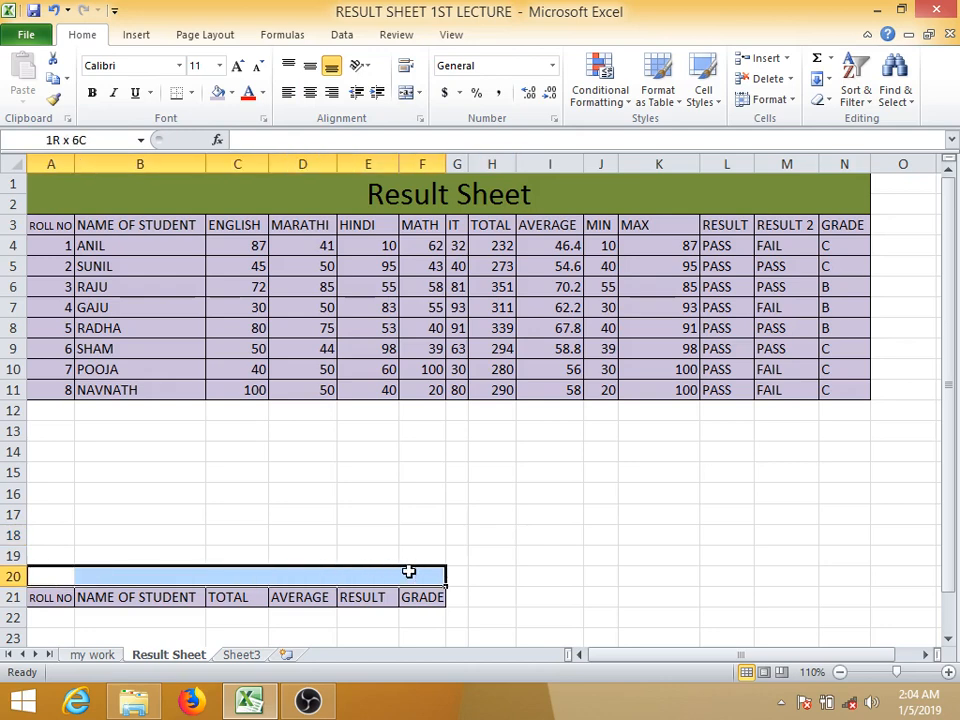
pyautogui.click(54, 573)
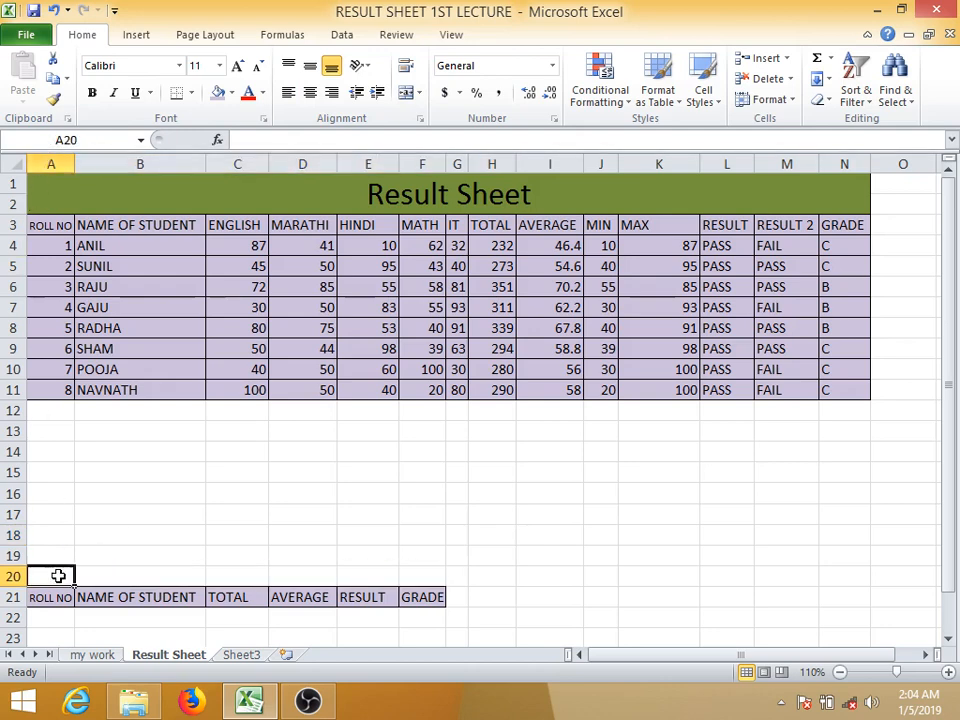
pyautogui.write('1')
pyautogui.press('Tab')
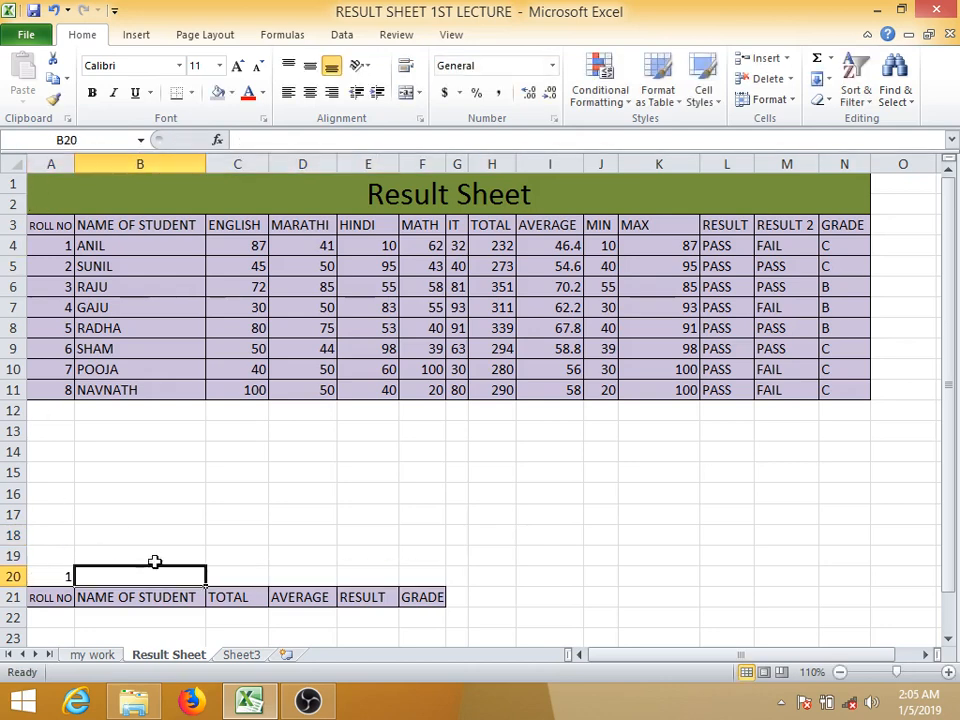
pyautogui.click(133, 224)
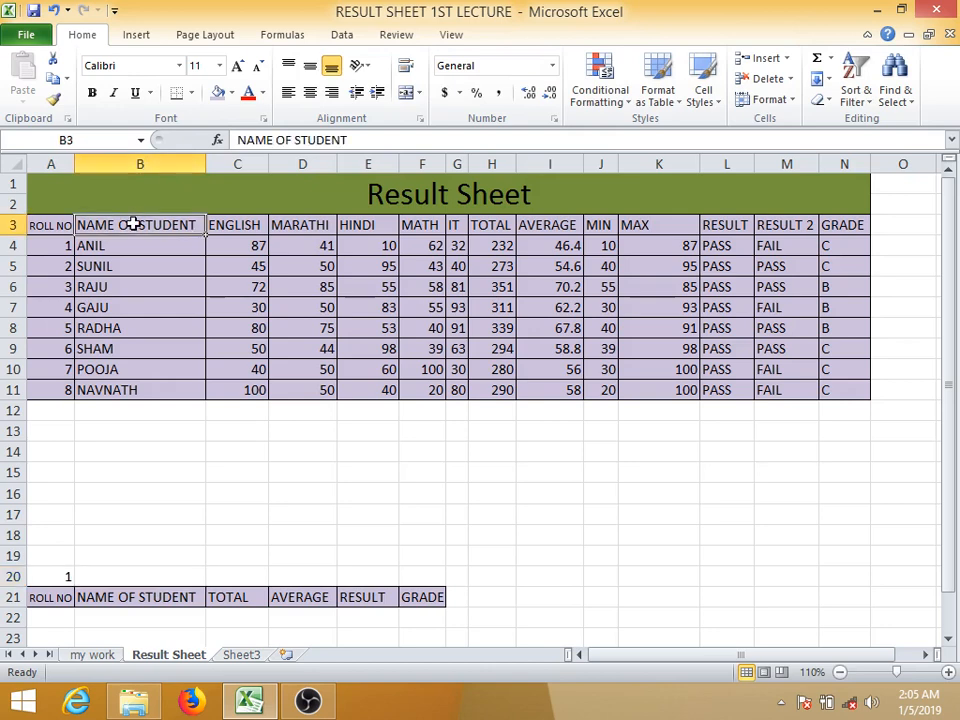
pyautogui.click(110, 577)
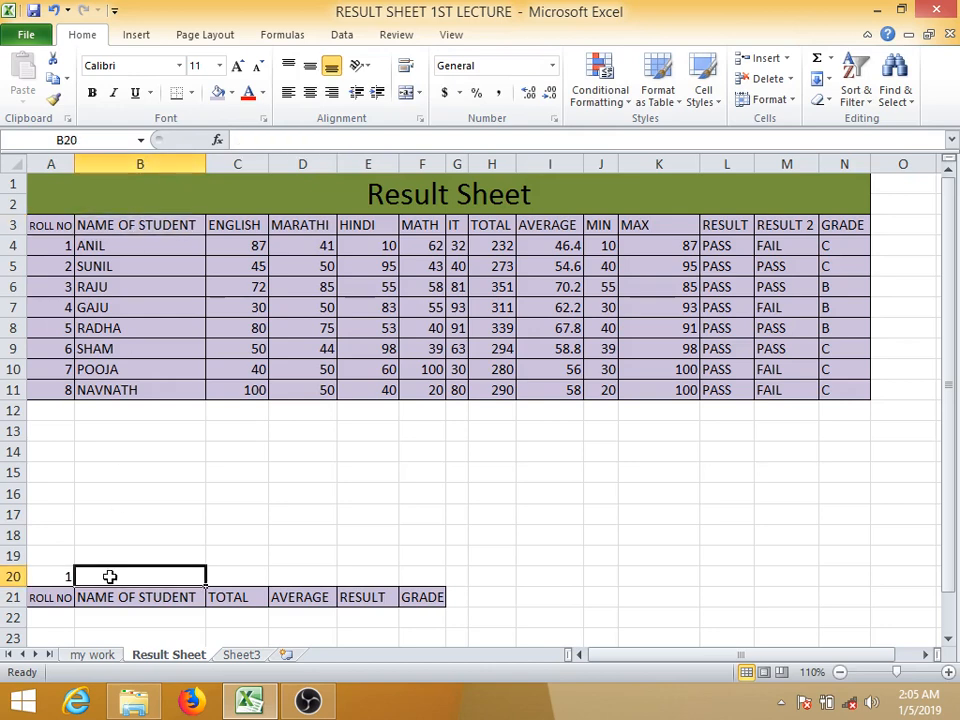
pyautogui.write('2')
pyautogui.press('Tab')
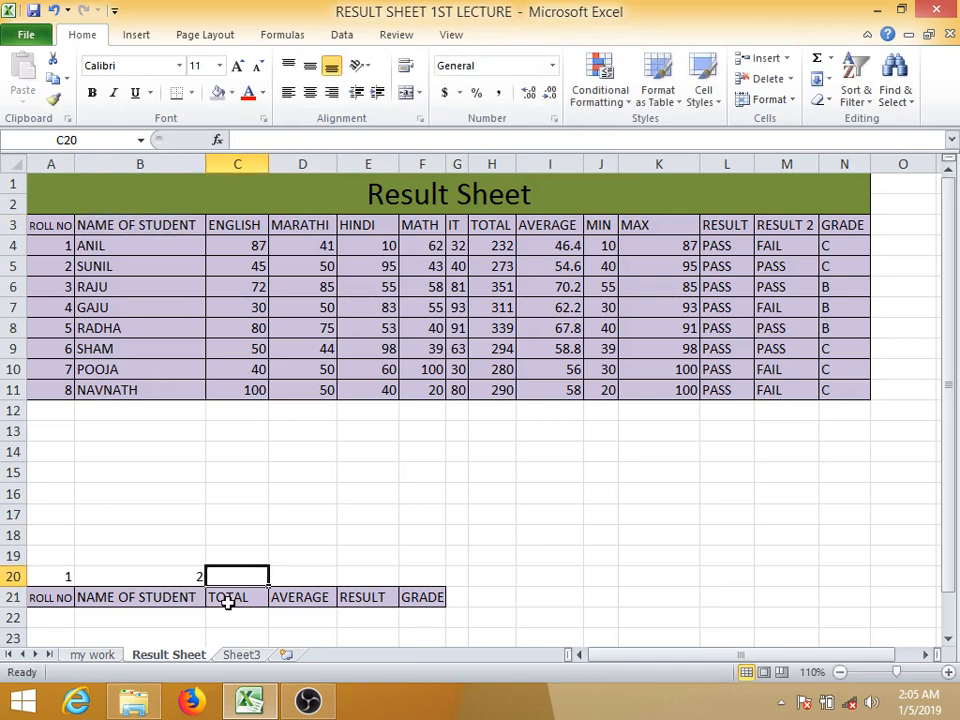
# Step: Count the main table's columns up to TOTAL and enter its index number 8 in C20
pyautogui.click(228, 598)
pyautogui.click(259, 223)
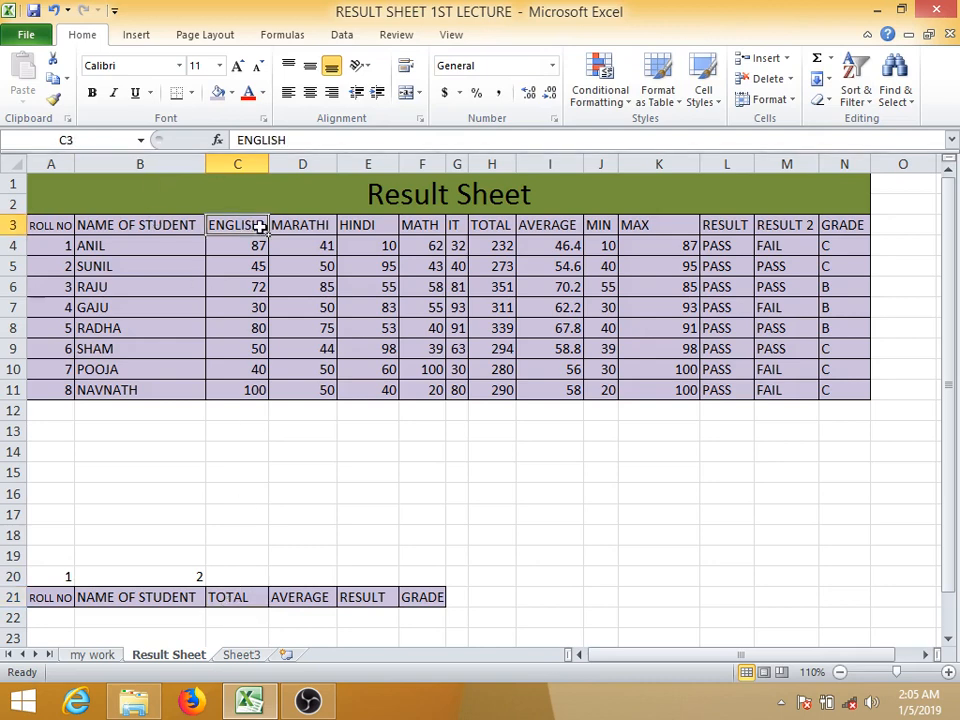
pyautogui.click(334, 226)
pyautogui.click(366, 225)
pyautogui.click(432, 225)
pyautogui.click(457, 225)
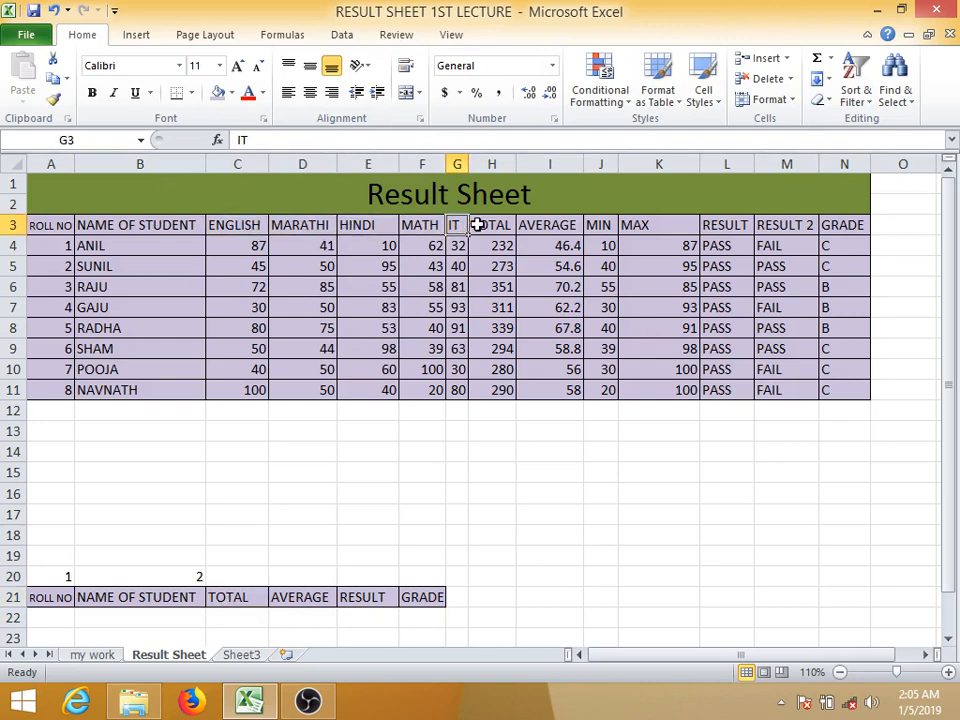
pyautogui.click(490, 226)
pyautogui.click(243, 573)
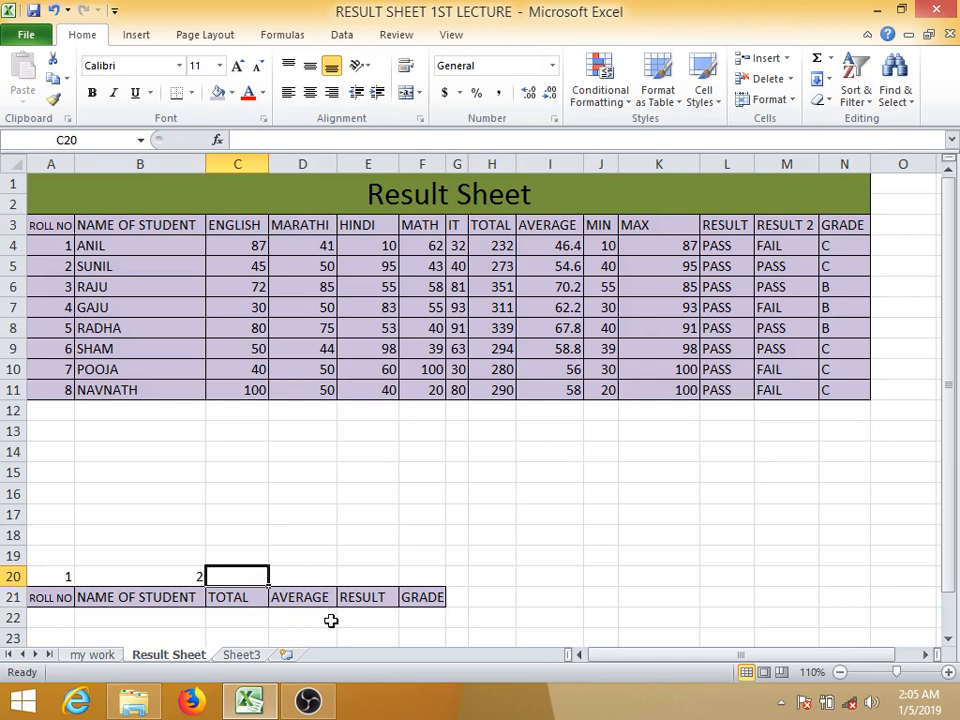
pyautogui.write('8')
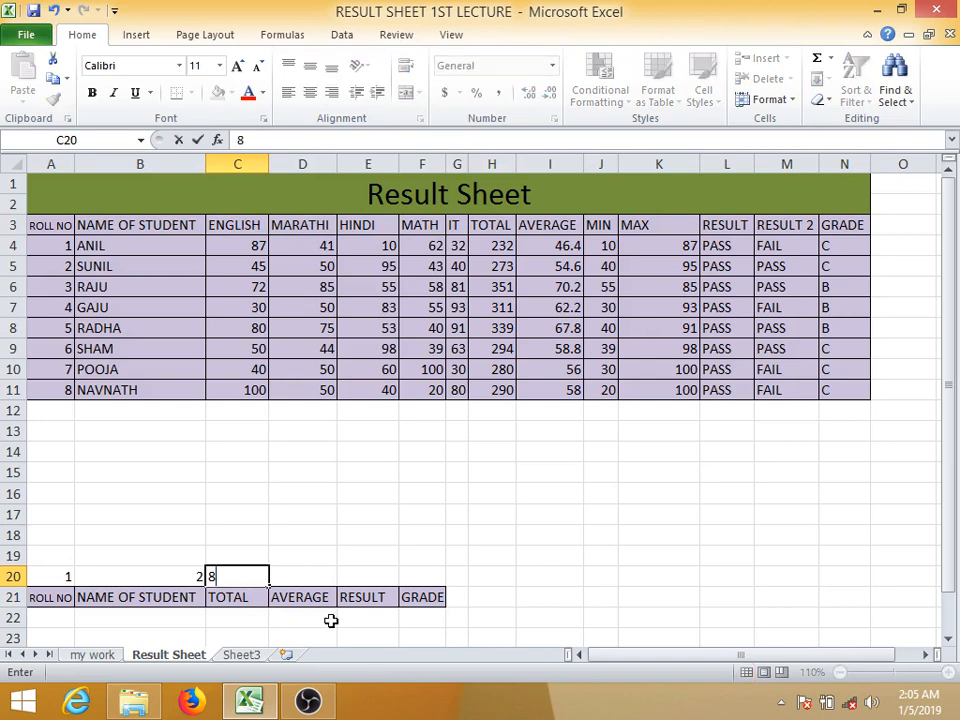
# Step: Enter the column index number 9 in D20 above the AVERAGE heading
pyautogui.click(328, 582)
pyautogui.write('9')
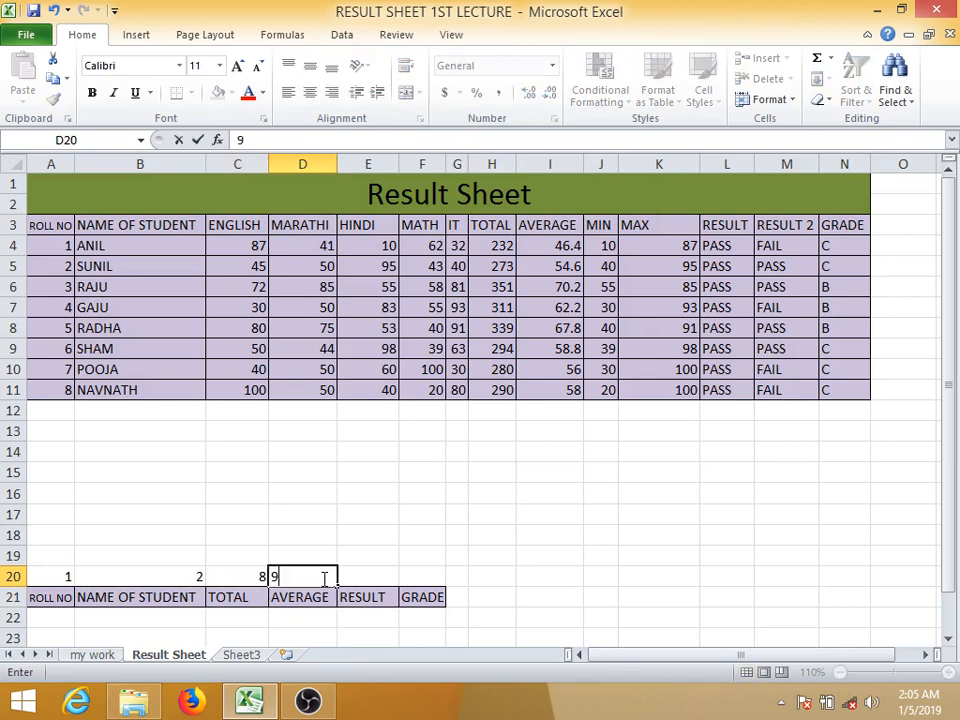
pyautogui.press('Tab')
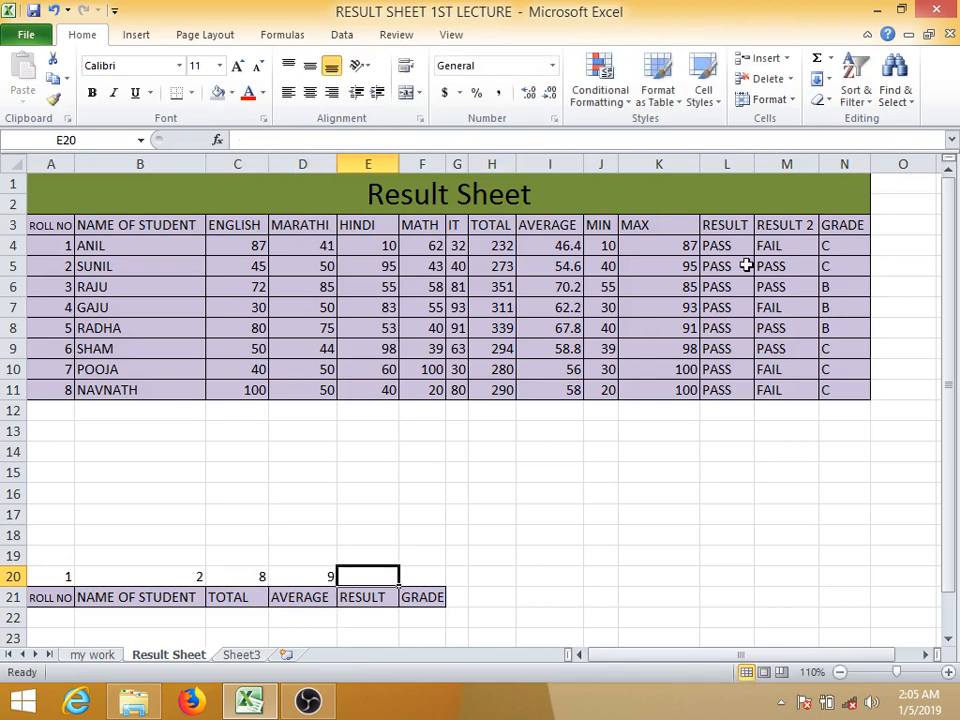
# Step: Count the main table's columns on to RESULT and enter its index number 12 in E20
pyautogui.click(605, 224)
pyautogui.press('Right')
pyautogui.press('Right')
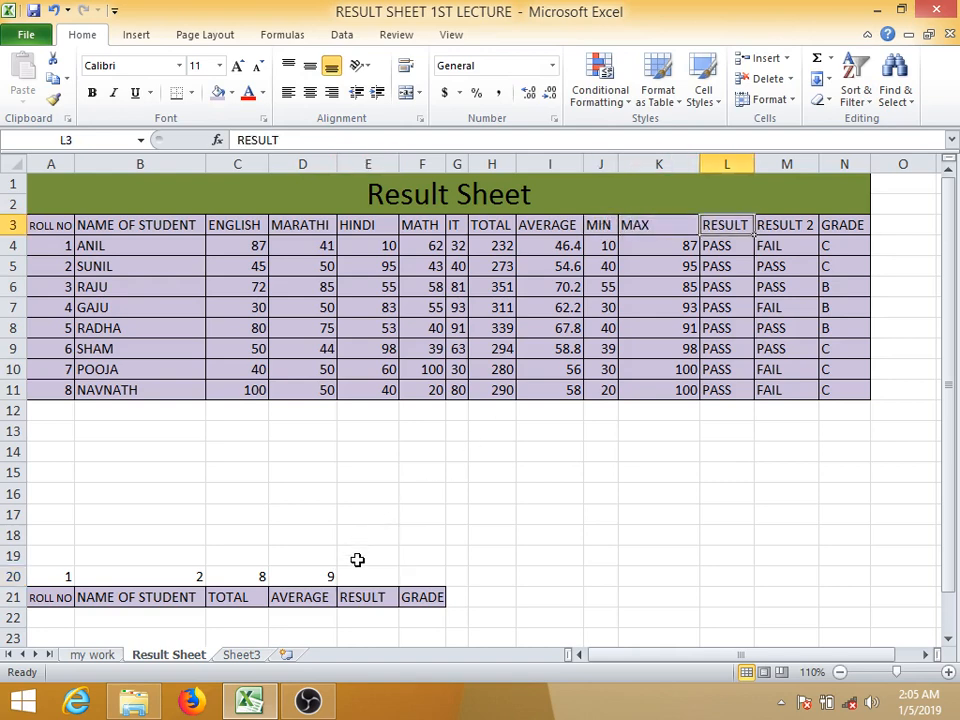
pyautogui.click(369, 573)
pyautogui.write('12')
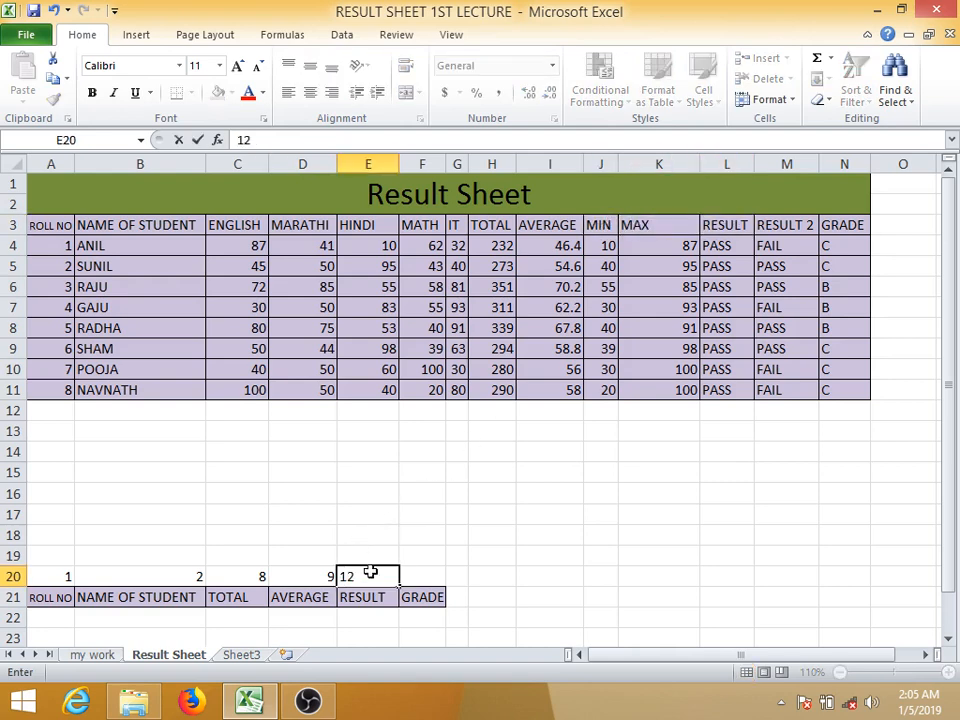
pyautogui.press('Tab')
# Step: Enter the column index number 14 in F20 above the GRADE heading
pyautogui.click(843, 222)
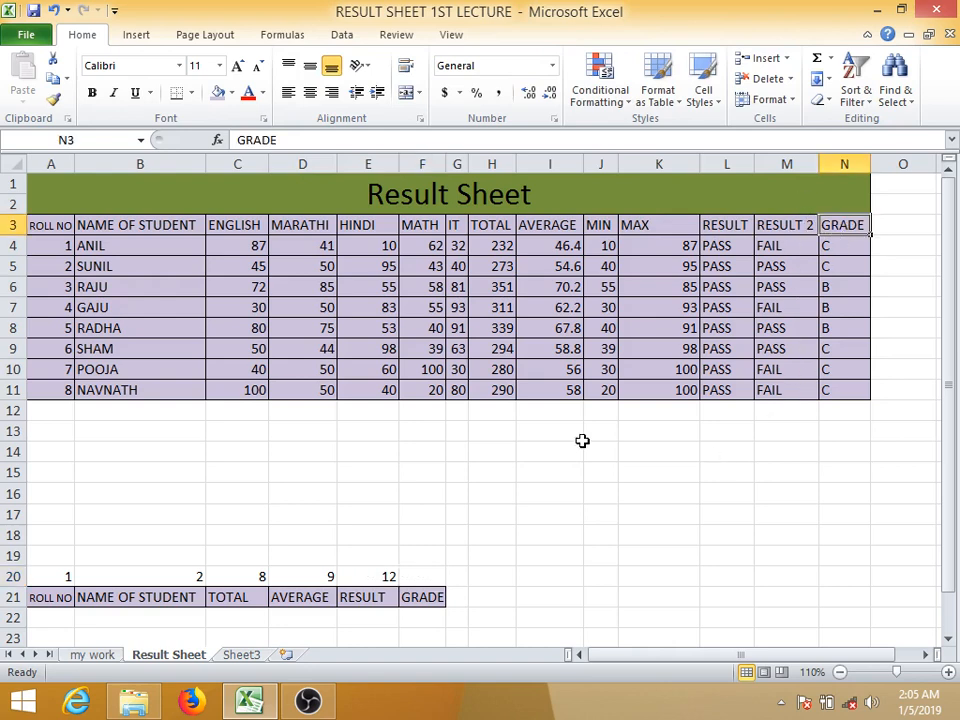
pyautogui.click(416, 571)
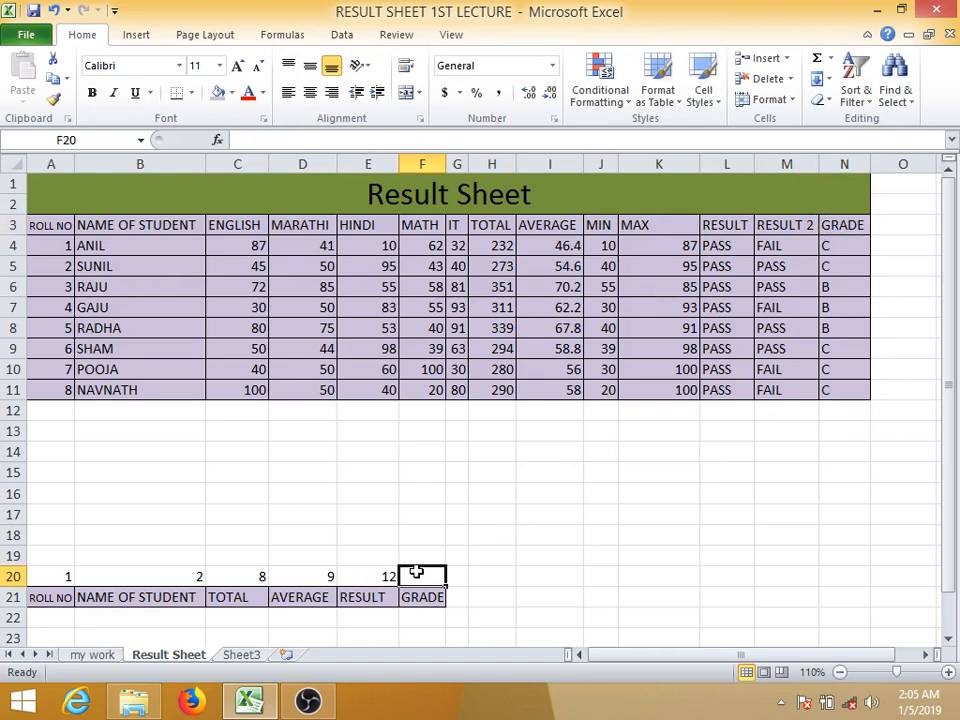
pyautogui.write('14')
pyautogui.press('Tab')
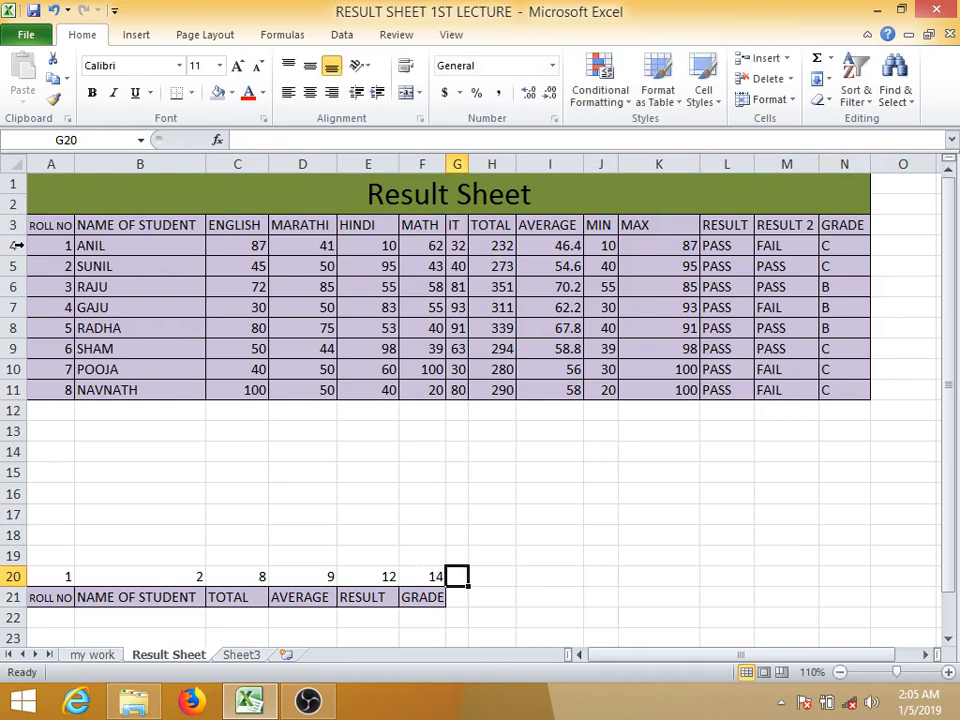
# Step: Go through the main table's headings from ROLL NO to GRADE to check the column index numbers in row 20
pyautogui.click(50, 224)
pyautogui.click(170, 224)
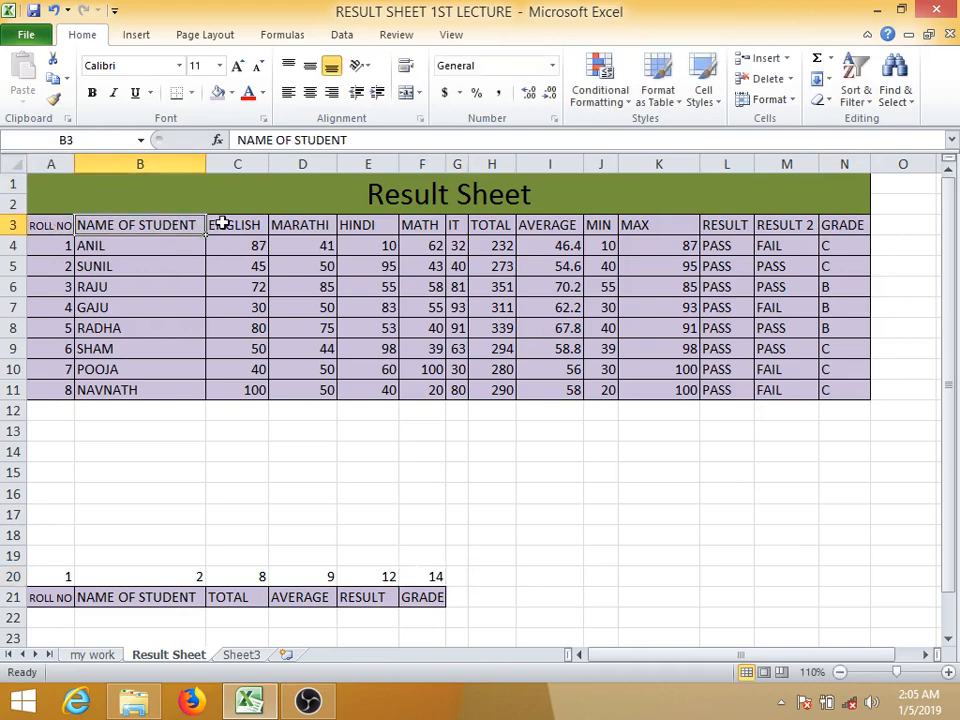
pyautogui.click(300, 224)
pyautogui.click(362, 224)
pyautogui.click(422, 224)
pyautogui.click(456, 224)
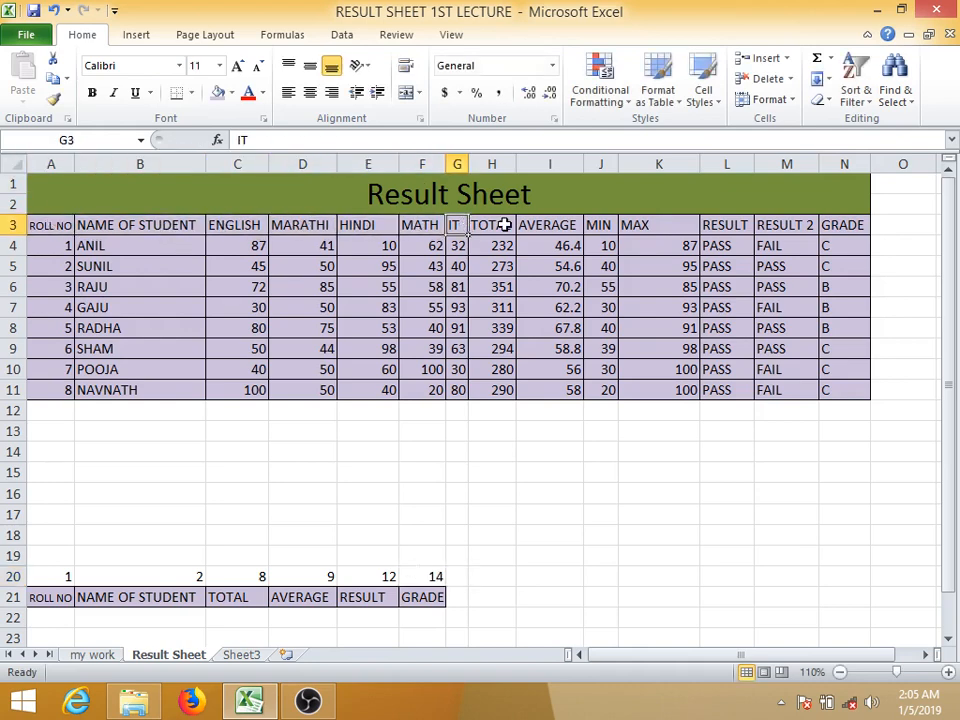
pyautogui.click(551, 224)
pyautogui.click(613, 224)
pyautogui.click(638, 225)
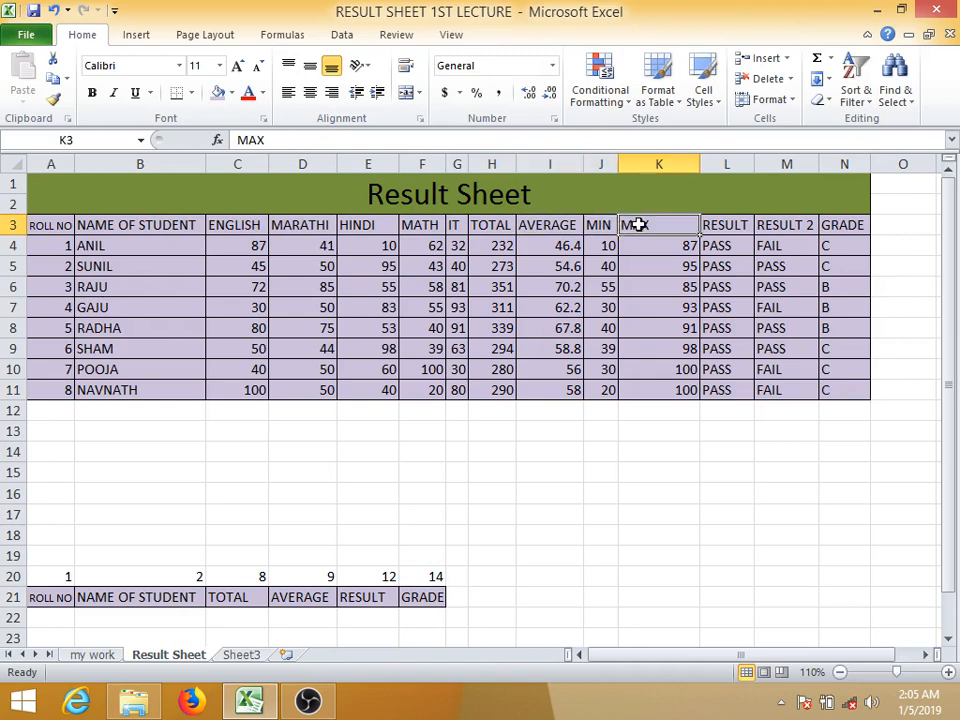
pyautogui.click(725, 224)
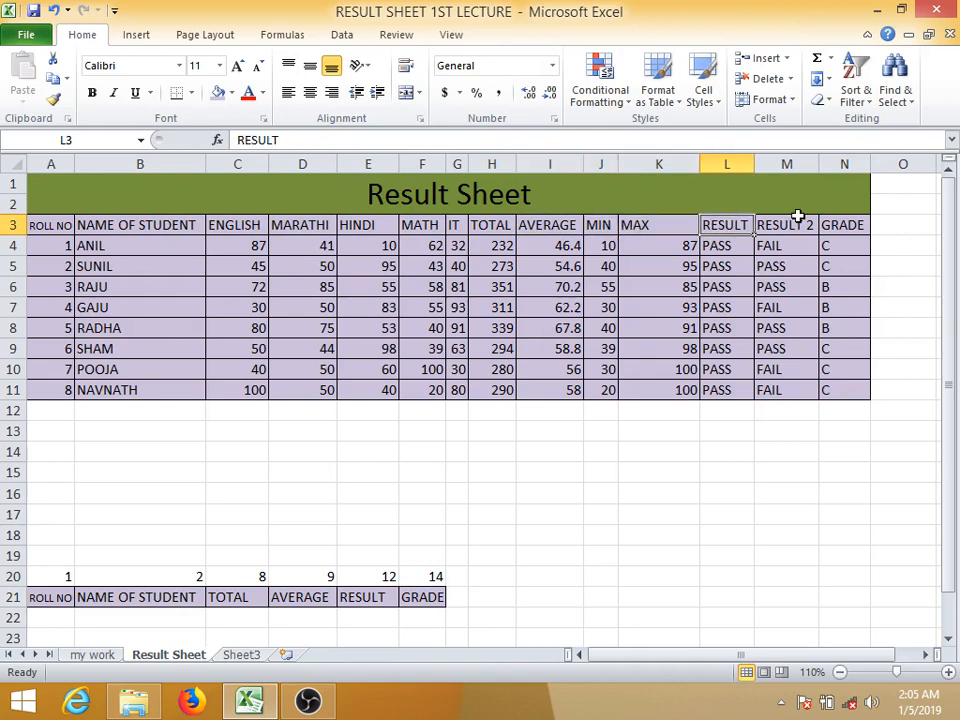
pyautogui.click(797, 223)
pyautogui.click(848, 222)
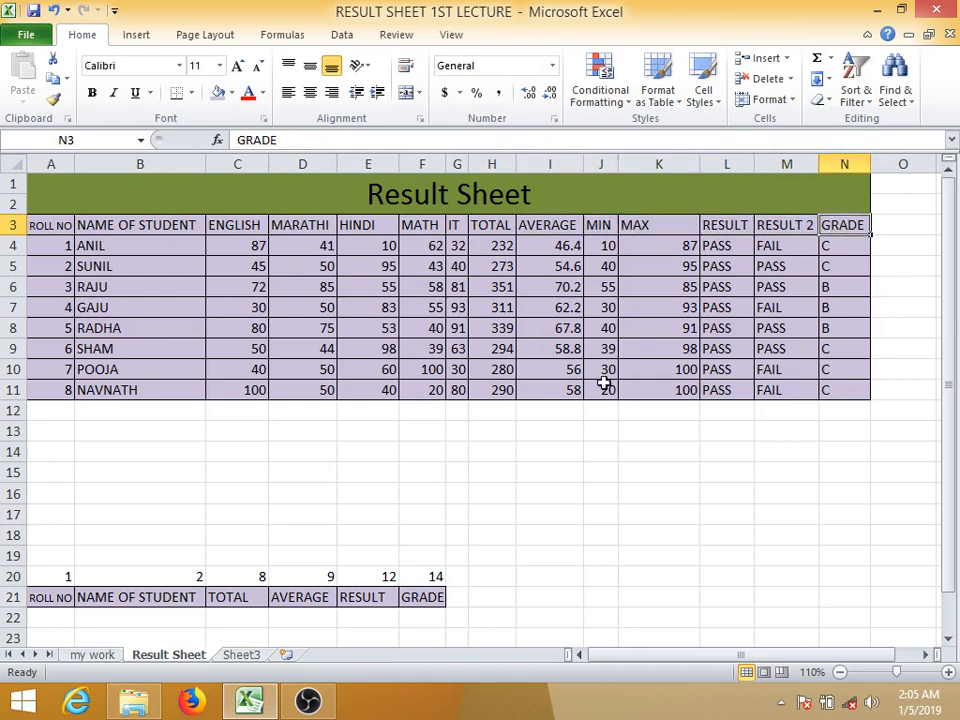
pyautogui.scroll(-1, 479, 592)
pyautogui.click(427, 537)
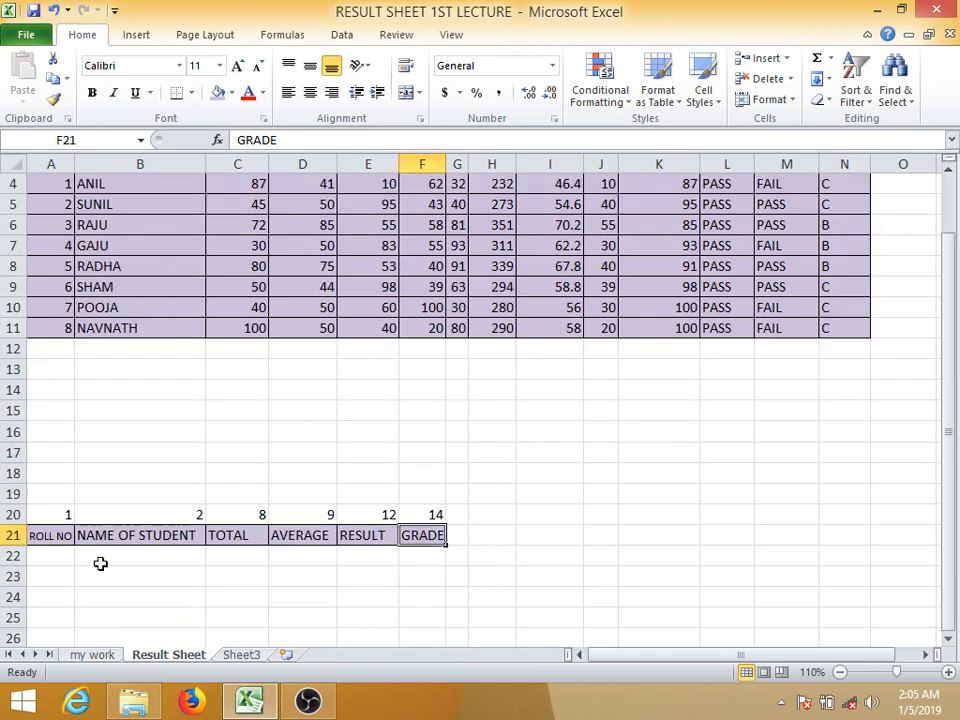
# Step: Enter roll number 5 in A22 below the ROLL NO heading as the value to look up
pyautogui.click(45, 560)
pyautogui.scroll(-2, 529, 514)
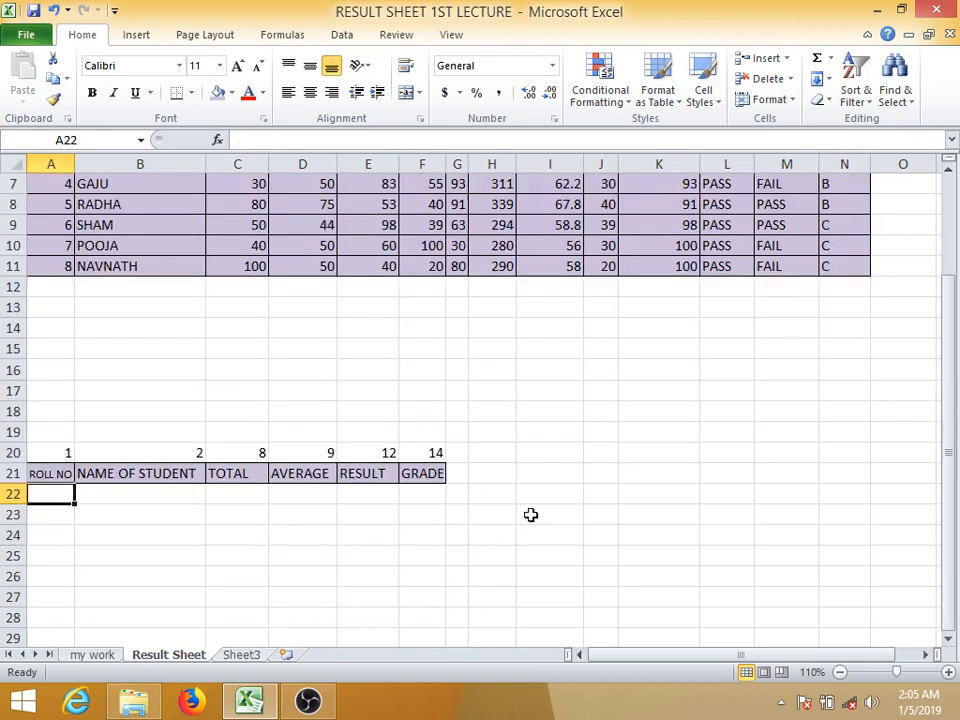
pyautogui.click(500, 514)
pyautogui.click(541, 435)
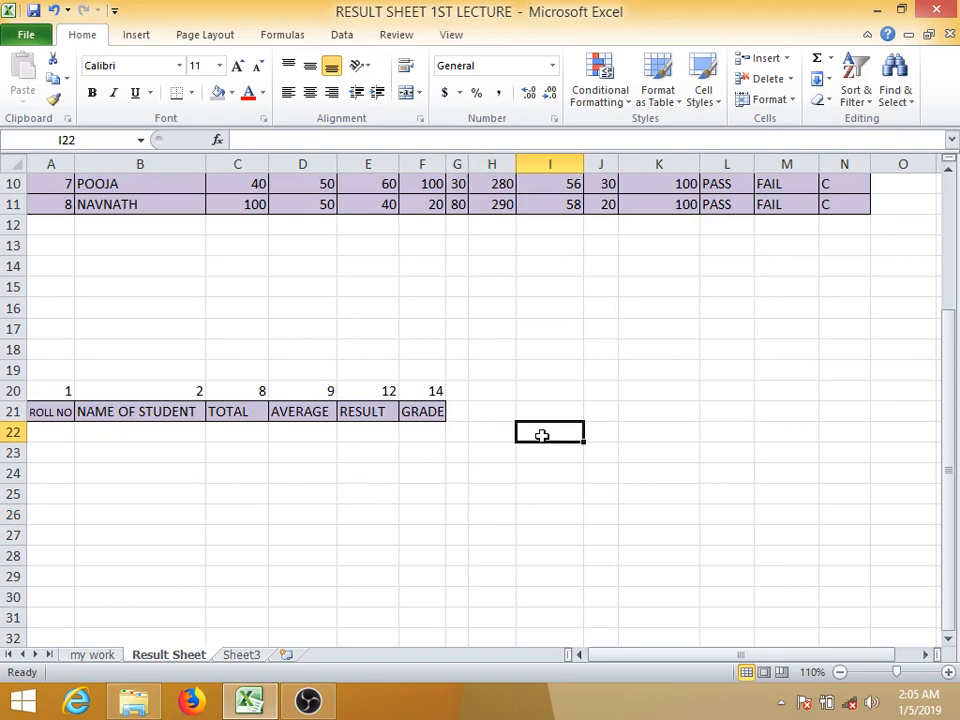
pyautogui.click(111, 436)
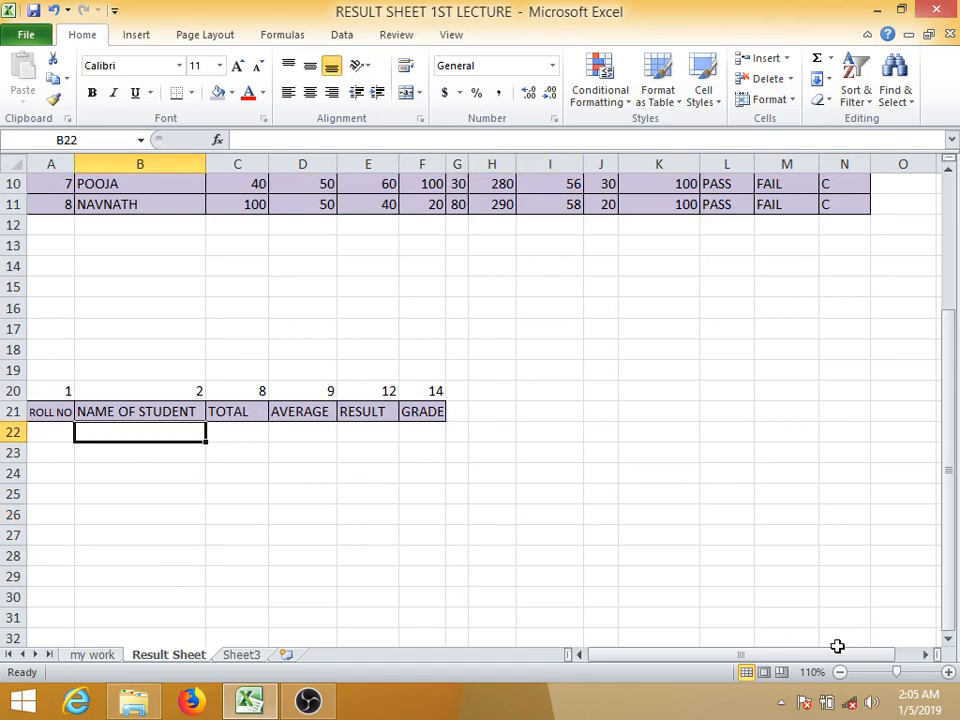
pyautogui.click(949, 674)
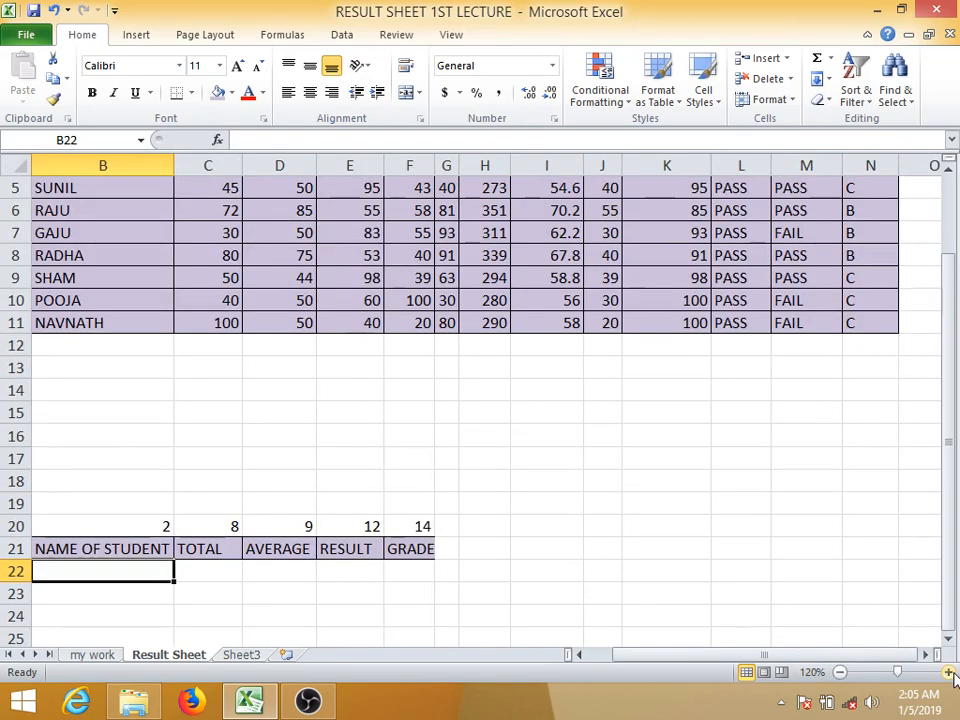
pyautogui.click(949, 673)
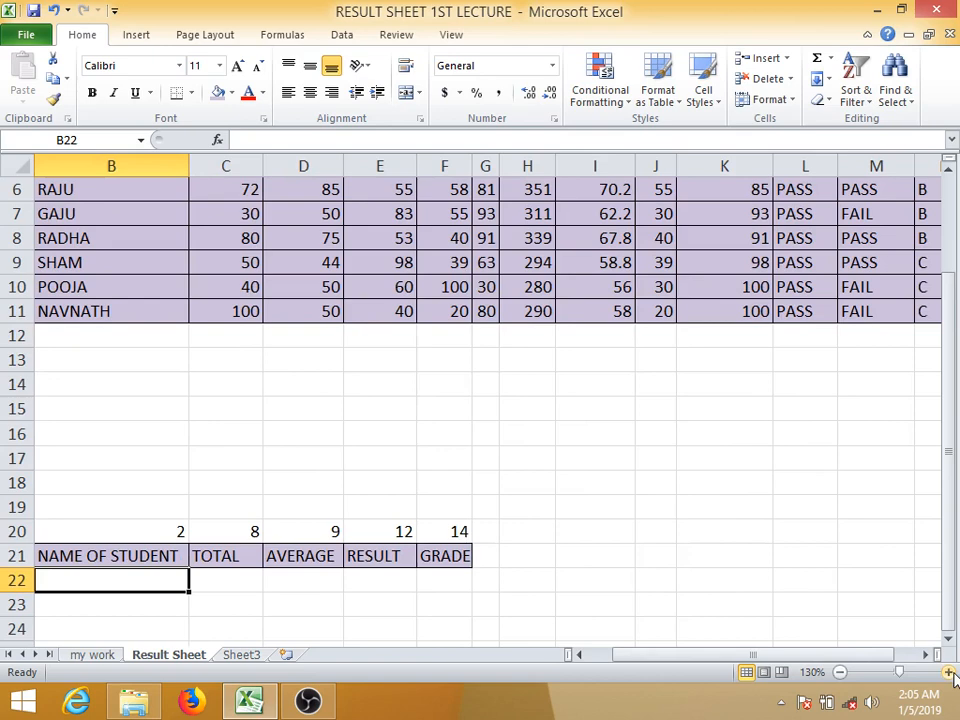
pyautogui.click(840, 672)
pyautogui.click(441, 568)
pyautogui.scroll(-1, 465, 560)
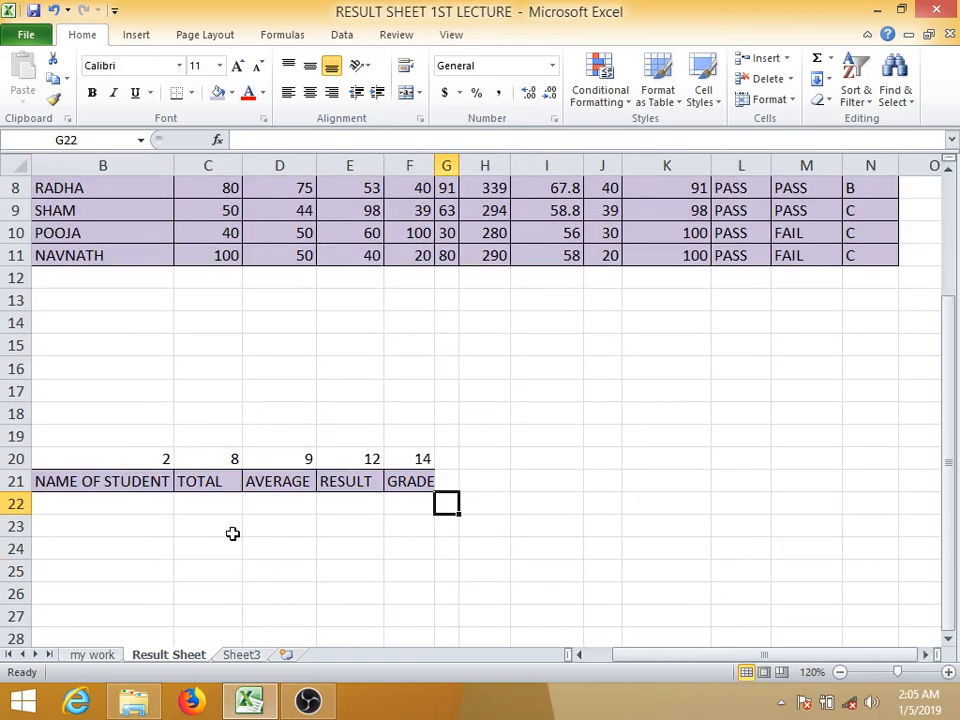
pyautogui.moveTo(232, 534); pyautogui.dragTo(8, 535)
pyautogui.click(167, 528)
pyautogui.click(87, 509)
pyautogui.click(64, 509)
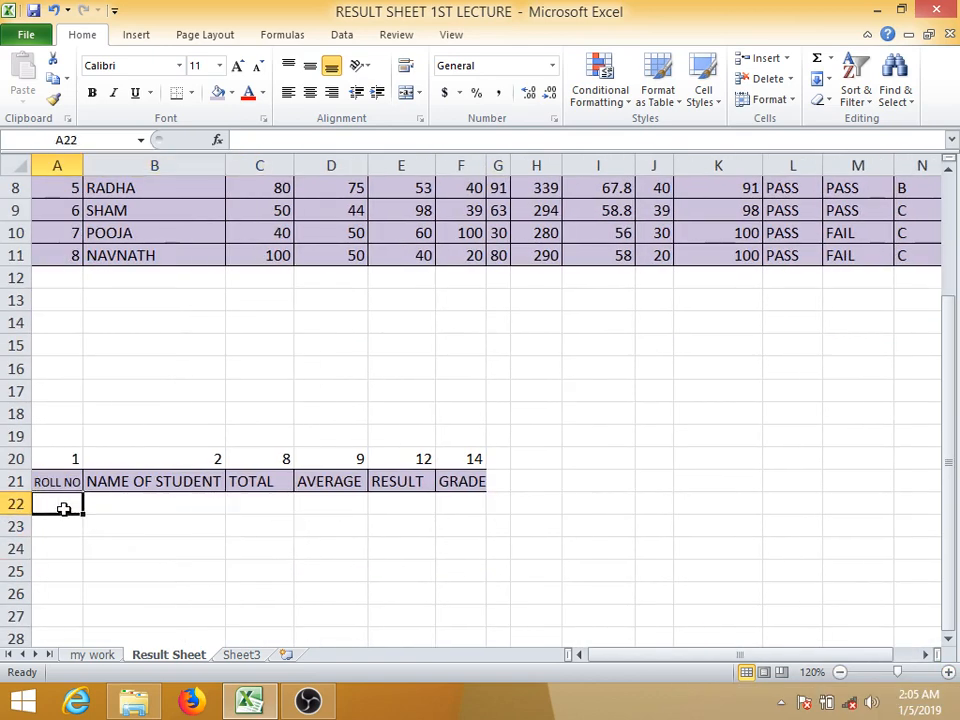
pyautogui.write('5')
pyautogui.press('Return')
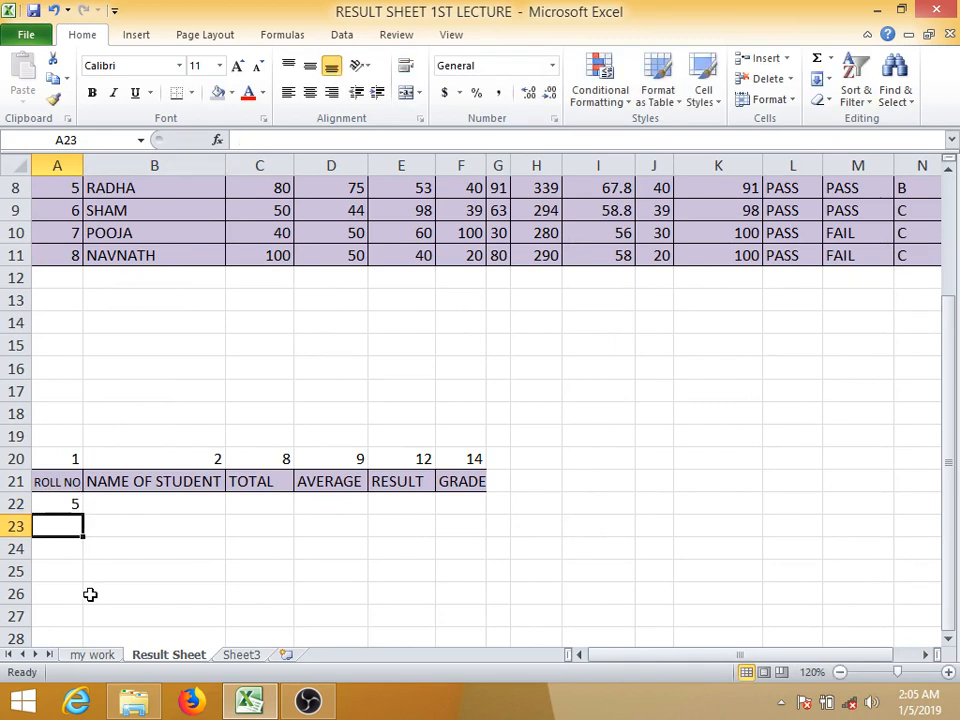
pyautogui.click(110, 508)
pyautogui.click(483, 503)
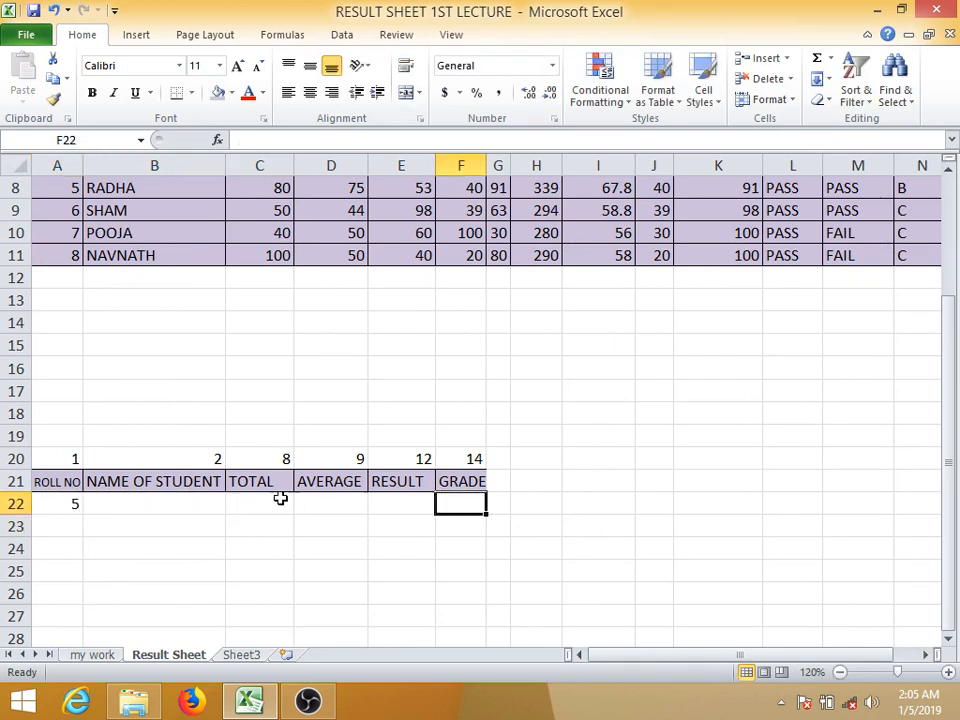
pyautogui.moveTo(128, 502); pyautogui.dragTo(479, 498)
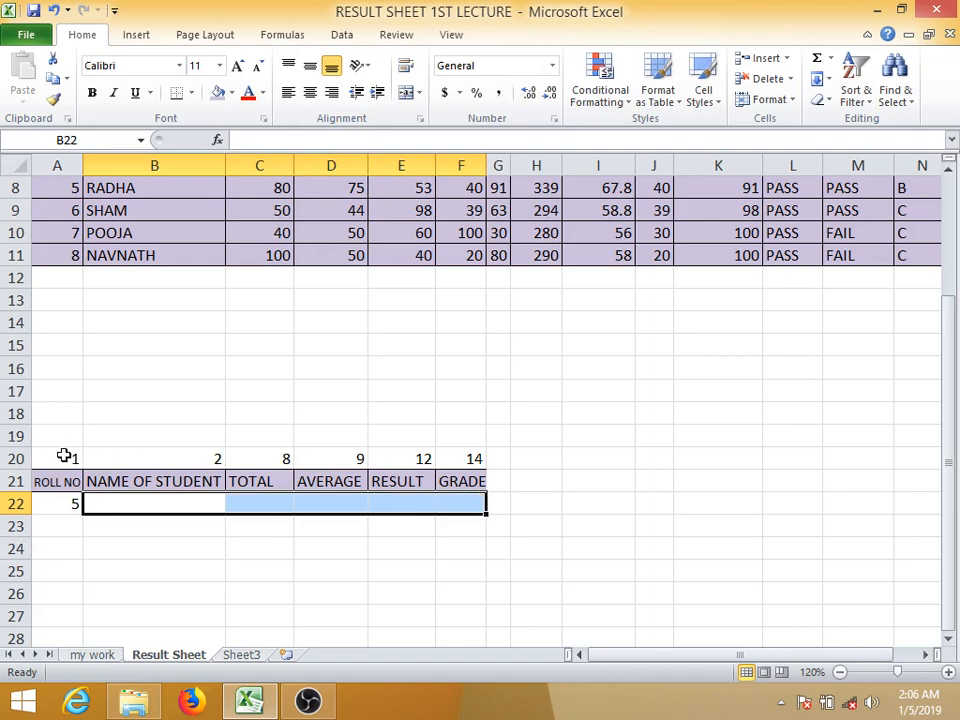
# Step: Set the font colour of the index numbers in A20:F20 to white
pyautogui.moveTo(63, 456); pyautogui.dragTo(500, 458)
pyautogui.click(260, 92)
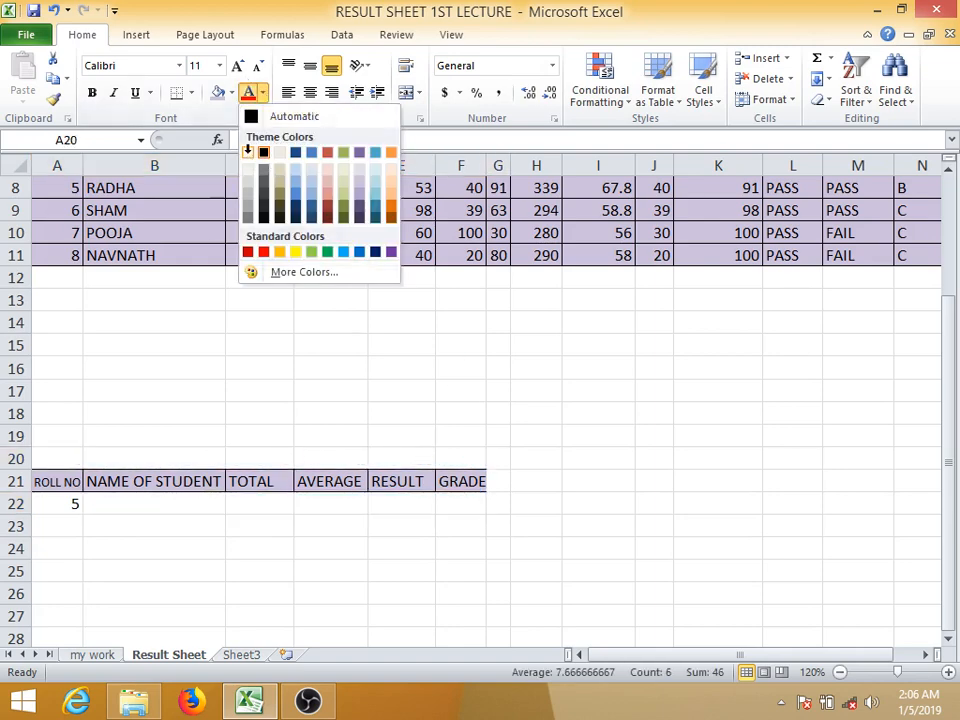
pyautogui.click(247, 151)
pyautogui.click(259, 548)
# Step: Set the font colour of the index numbers in A20:F20 to a light blue
pyautogui.moveTo(66, 459); pyautogui.dragTo(441, 465)
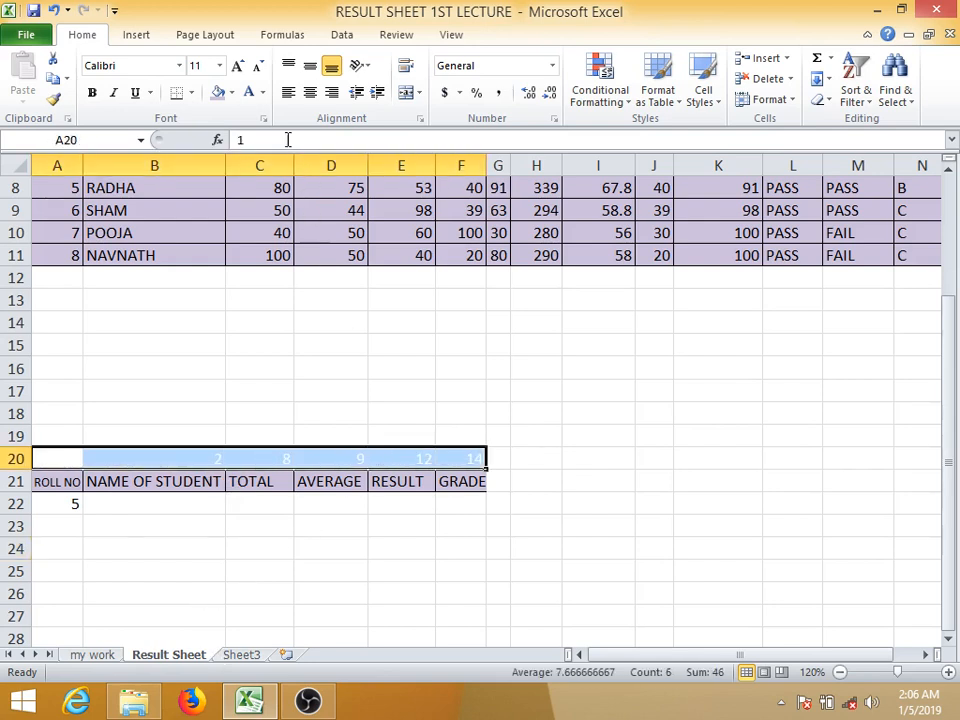
pyautogui.click(262, 92)
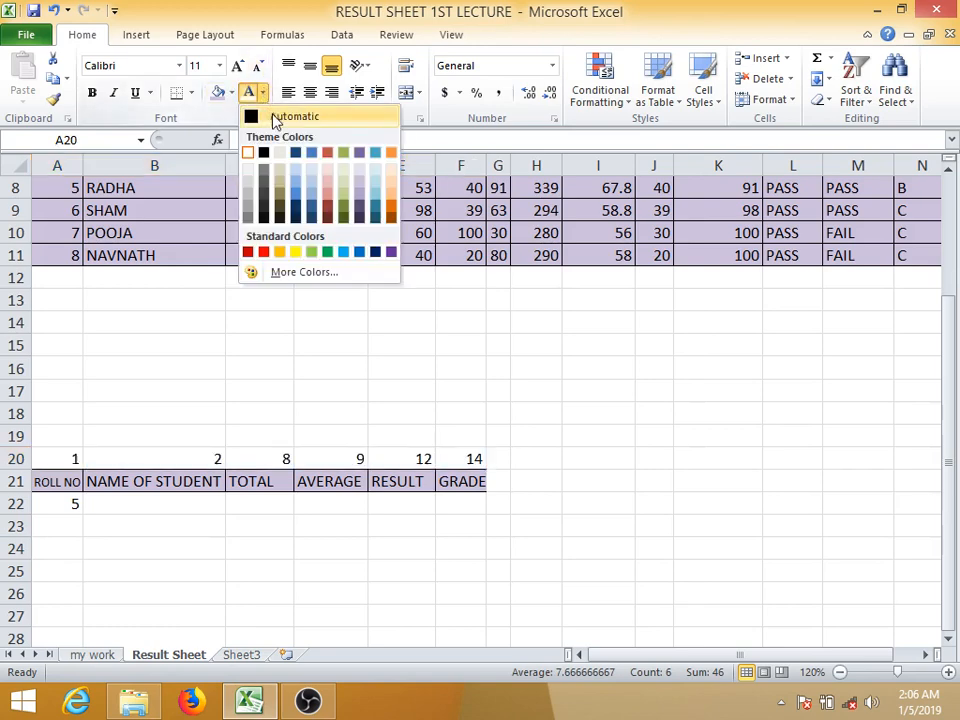
pyautogui.click(300, 197)
pyautogui.click(318, 526)
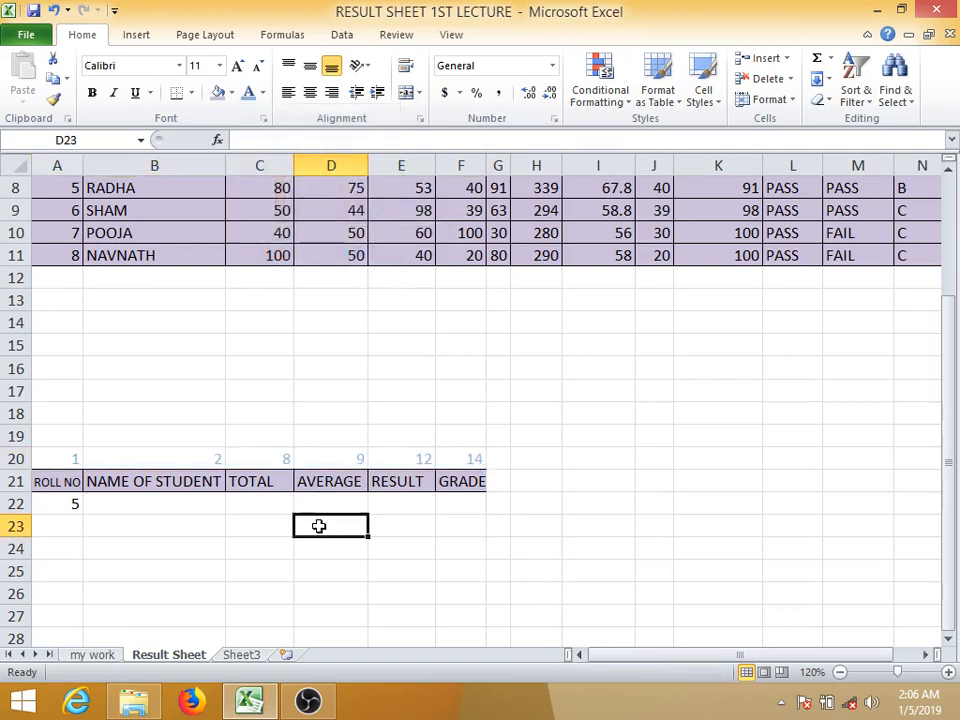
# Step: Set the font colour of the index numbers in A20:F20 to the dark blue theme colour
pyautogui.click(75, 459)
pyautogui.click(216, 462)
pyautogui.click(330, 459)
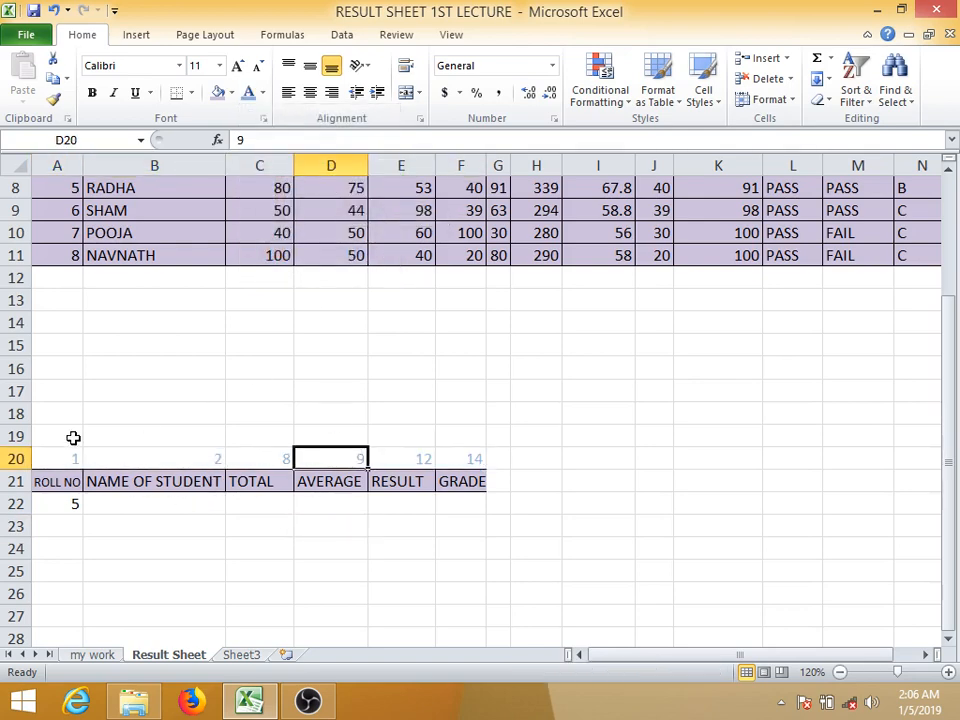
pyautogui.moveTo(73, 458); pyautogui.dragTo(450, 461)
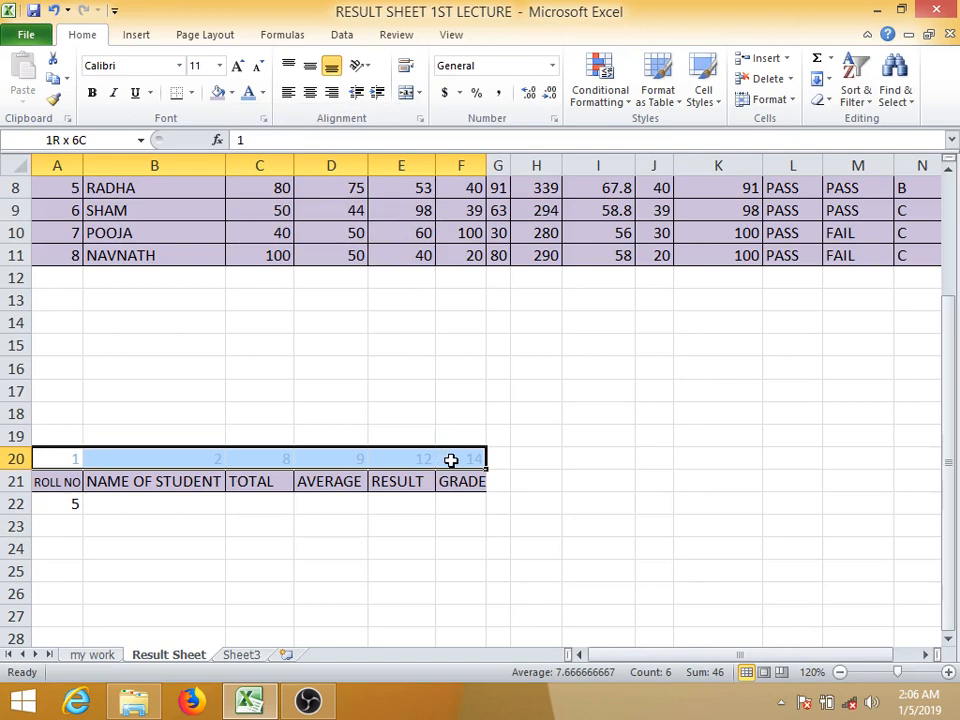
pyautogui.click(262, 92)
pyautogui.click(298, 157)
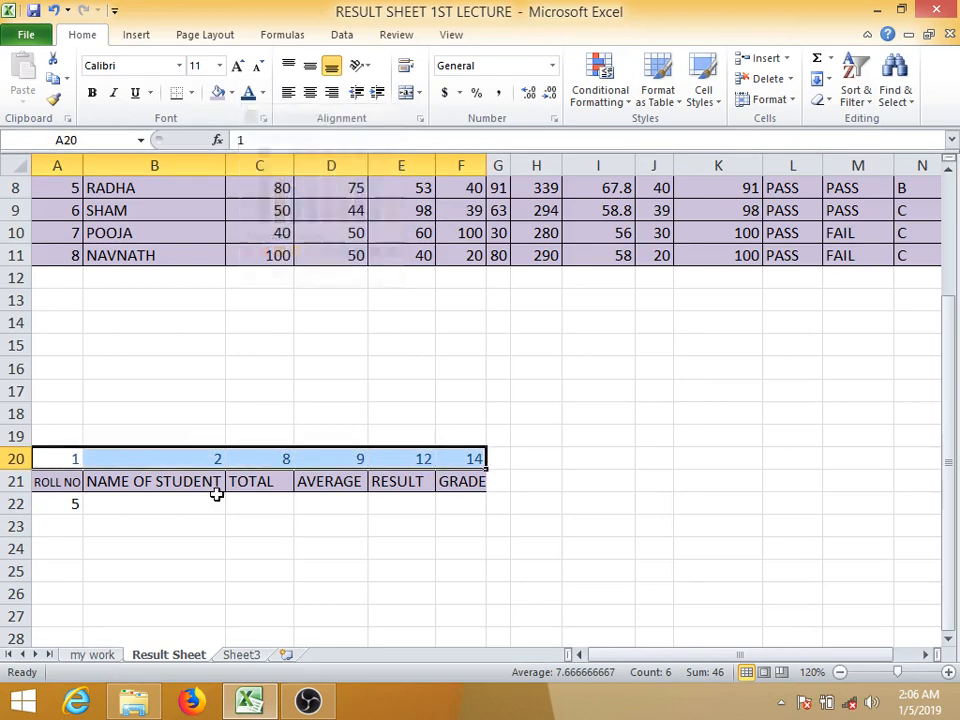
# Step: Start a VLOOKUP formula in B22 with the roll number cell as the absolute lookup value $A$22
pyautogui.click(205, 503)
pyautogui.write('=VL')
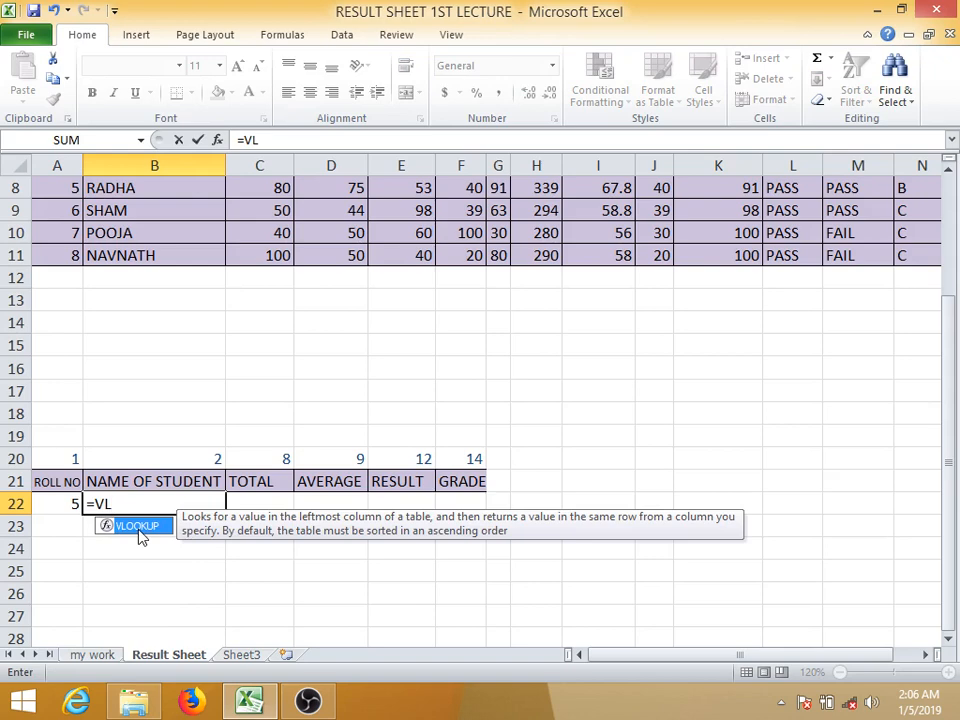
pyautogui.doubleClick(141, 527)
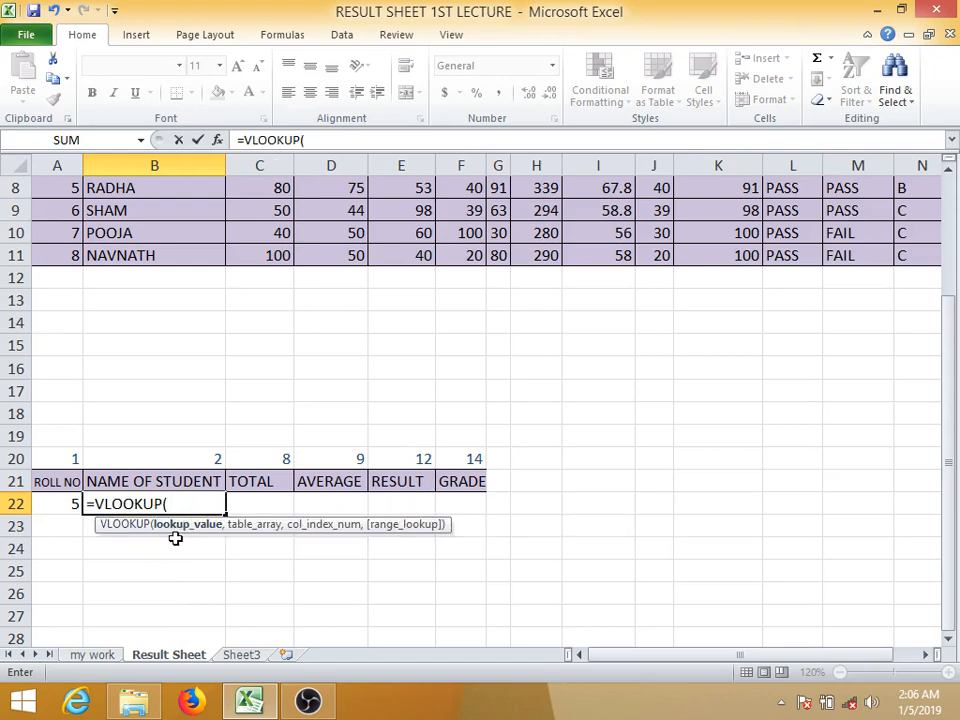
pyautogui.click(72, 500)
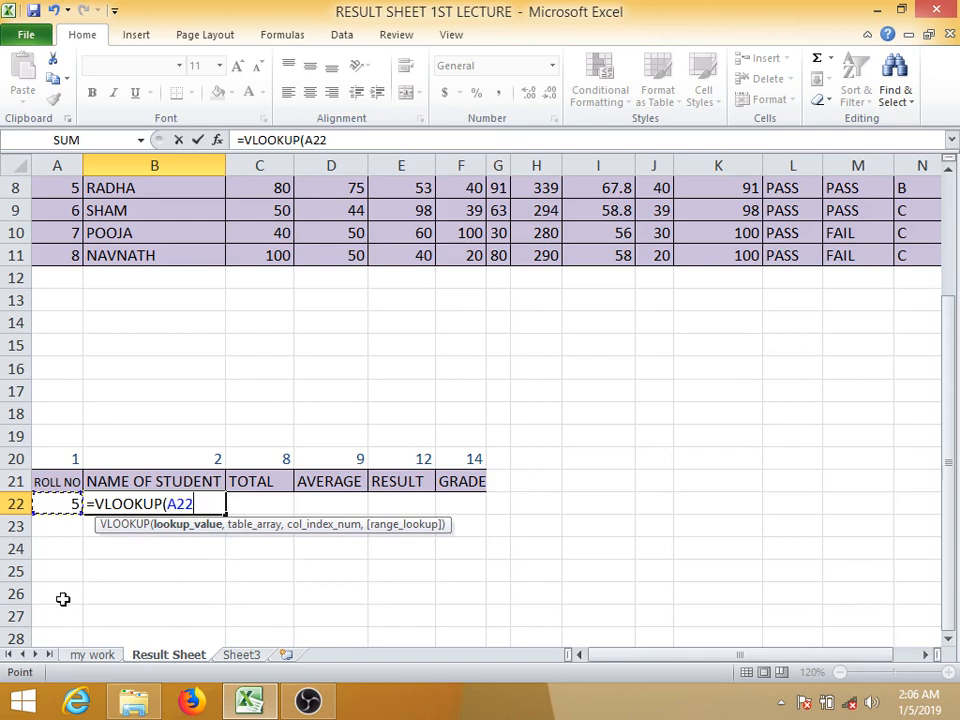
pyautogui.write(',')
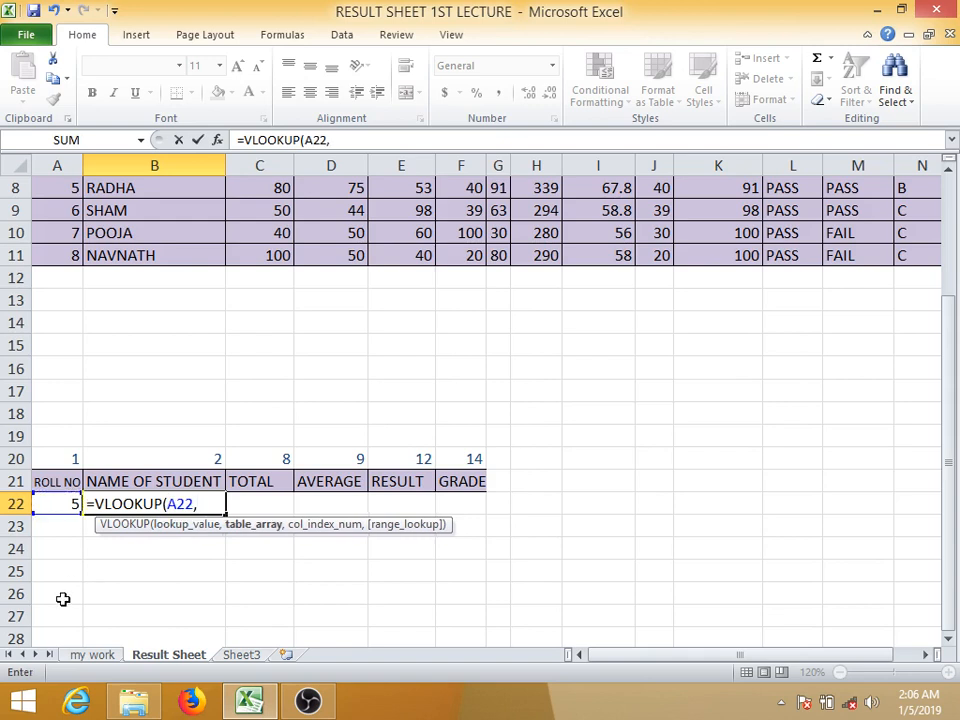
pyautogui.press('BackSpace')
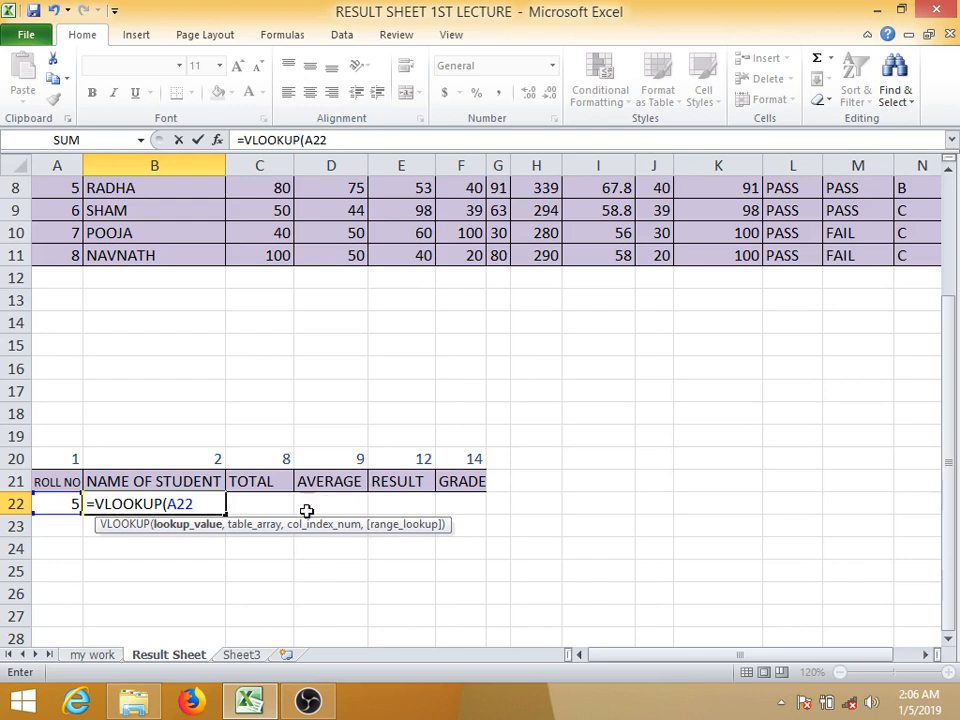
pyautogui.press('F4')
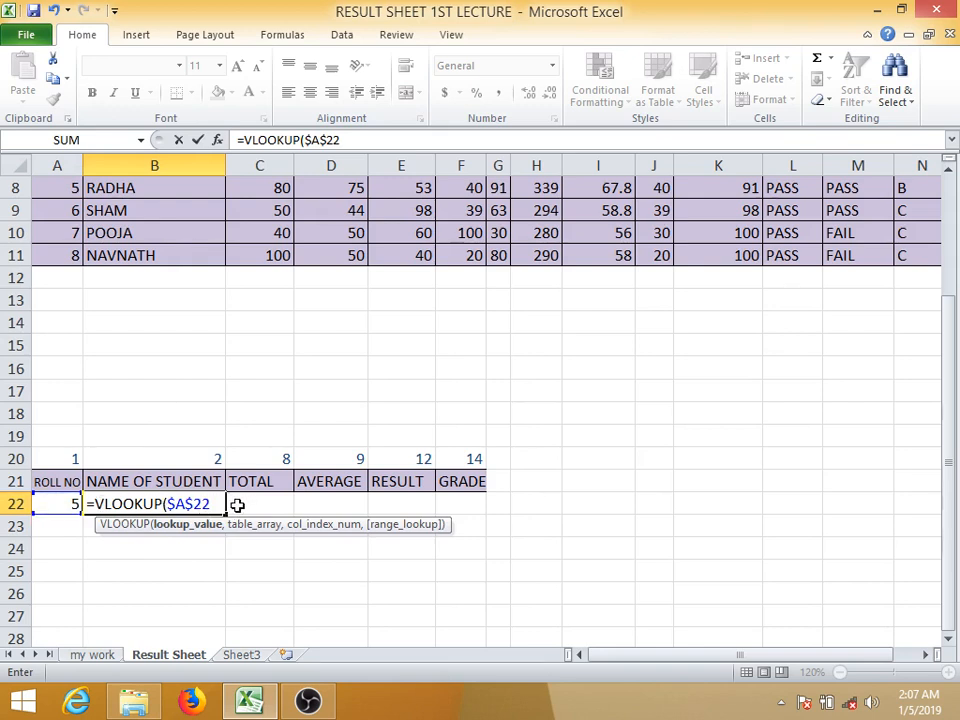
pyautogui.write(',')
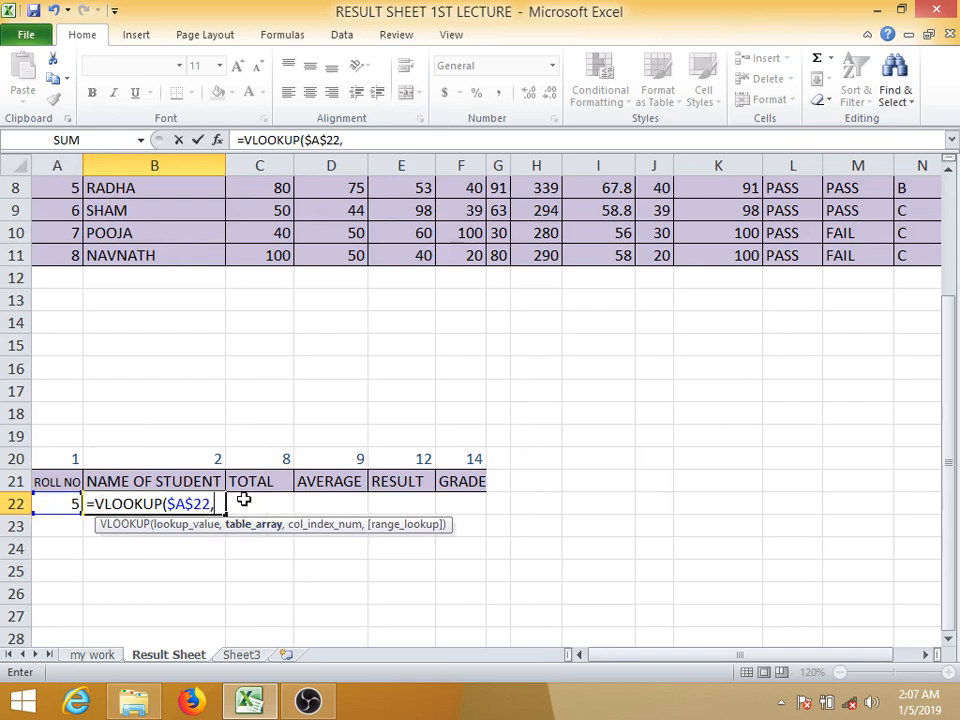
# Step: Set the VLOOKUP table array to the full student table, locked as the absolute range $A$3:$N$11
pyautogui.scroll(3, 245, 530)
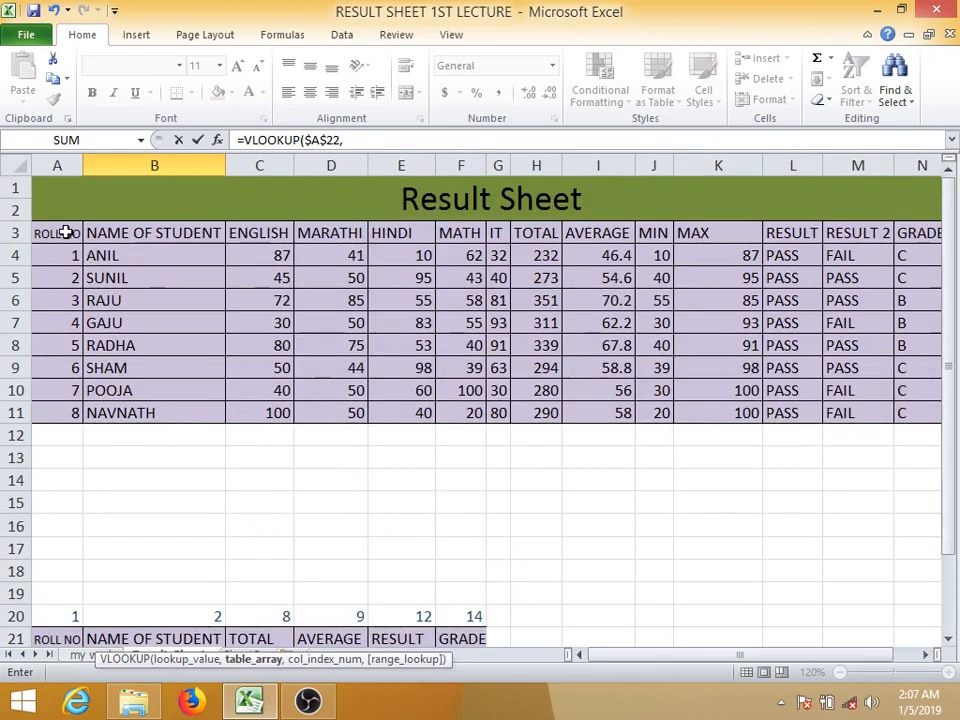
pyautogui.moveTo(70, 233); pyautogui.dragTo(745, 424)
pyautogui.scroll(-2, 598, 557)
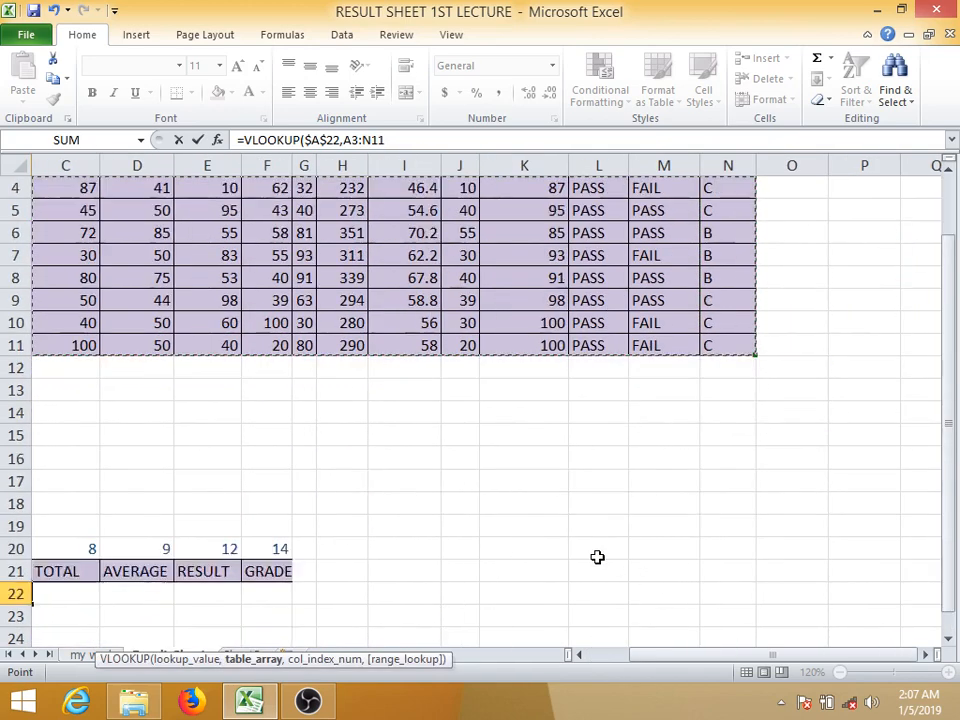
pyautogui.moveTo(660, 665); pyautogui.dragTo(626, 658)
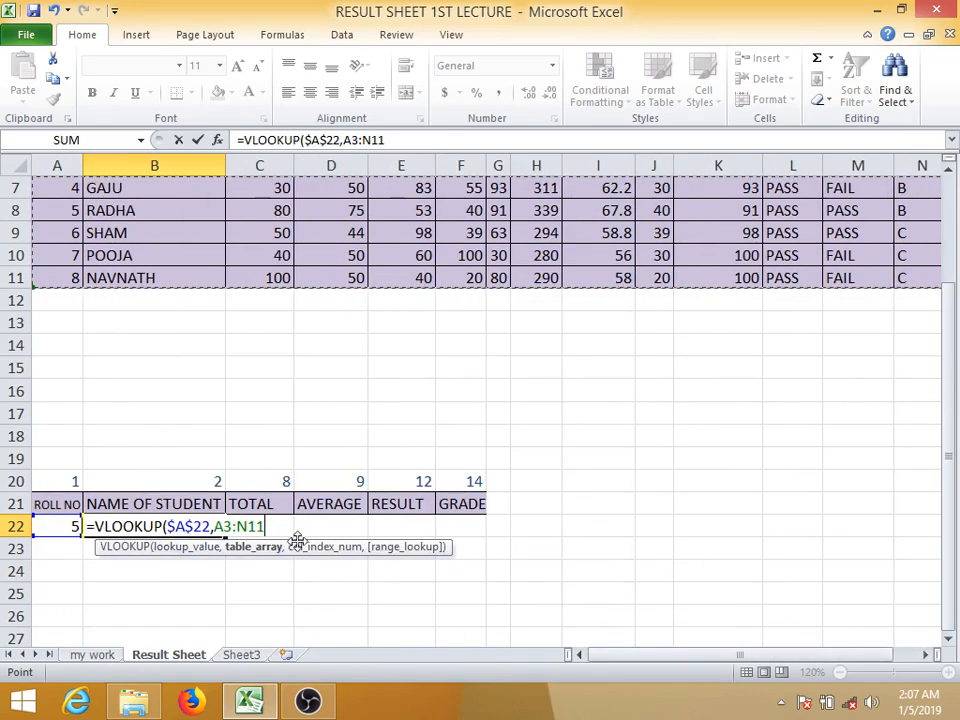
pyautogui.press('F4')
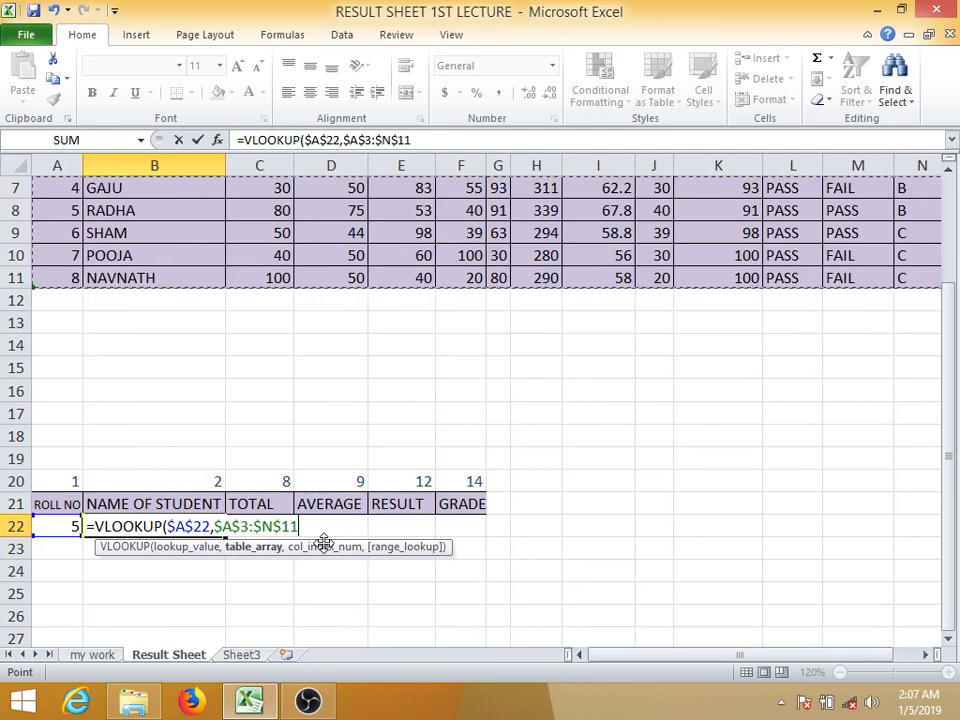
pyautogui.write(',')
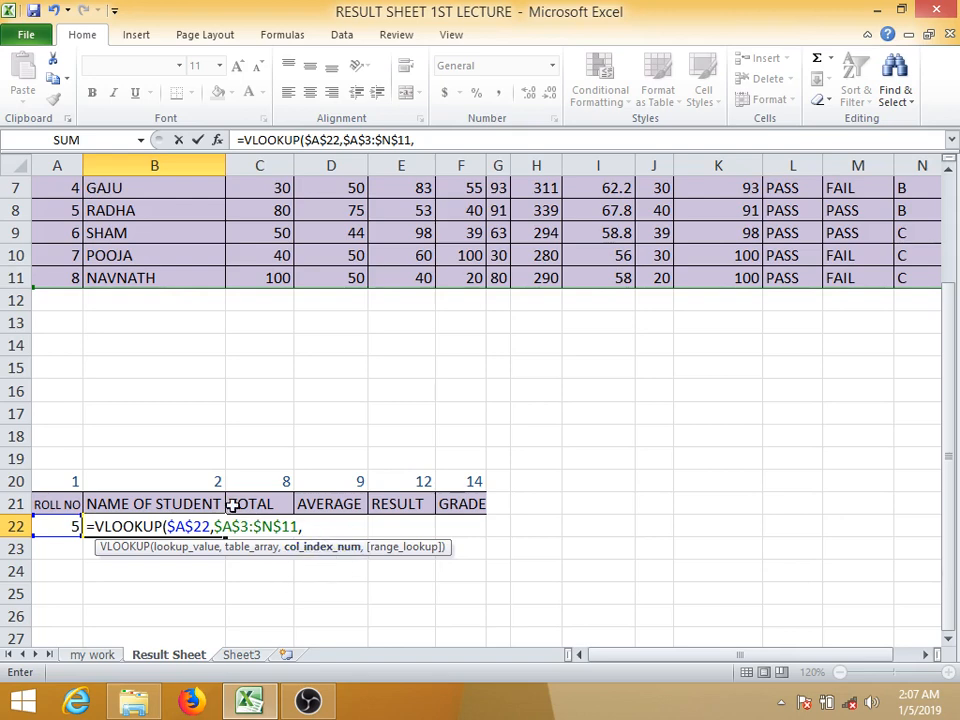
# Step: Complete the B22 formula with B20 as the column index number and 0 for an exact match
pyautogui.click(184, 482)
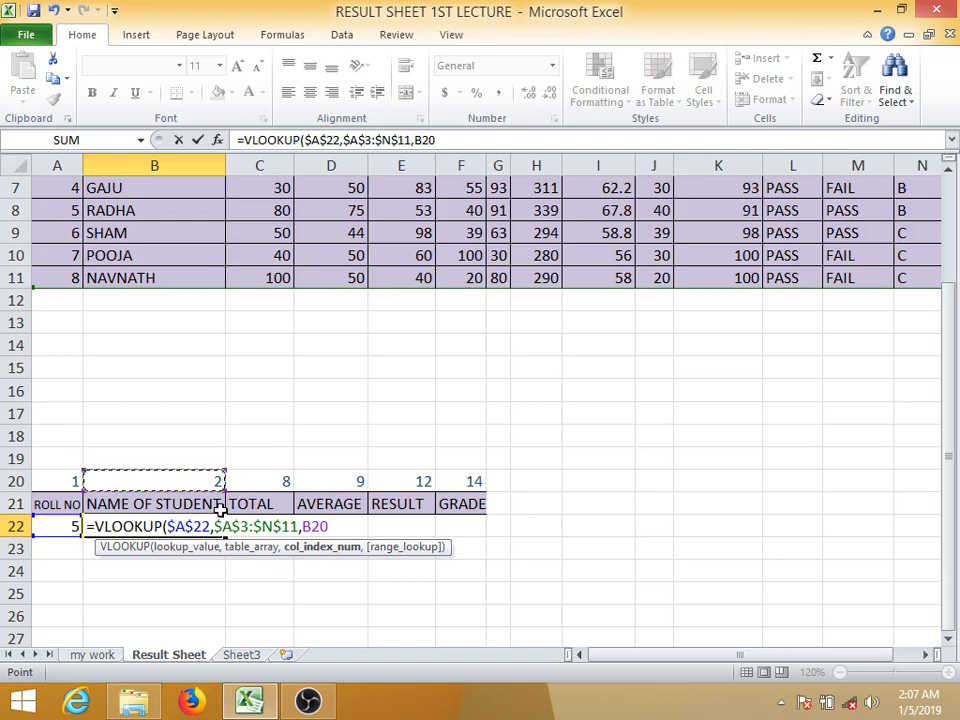
pyautogui.write(',')
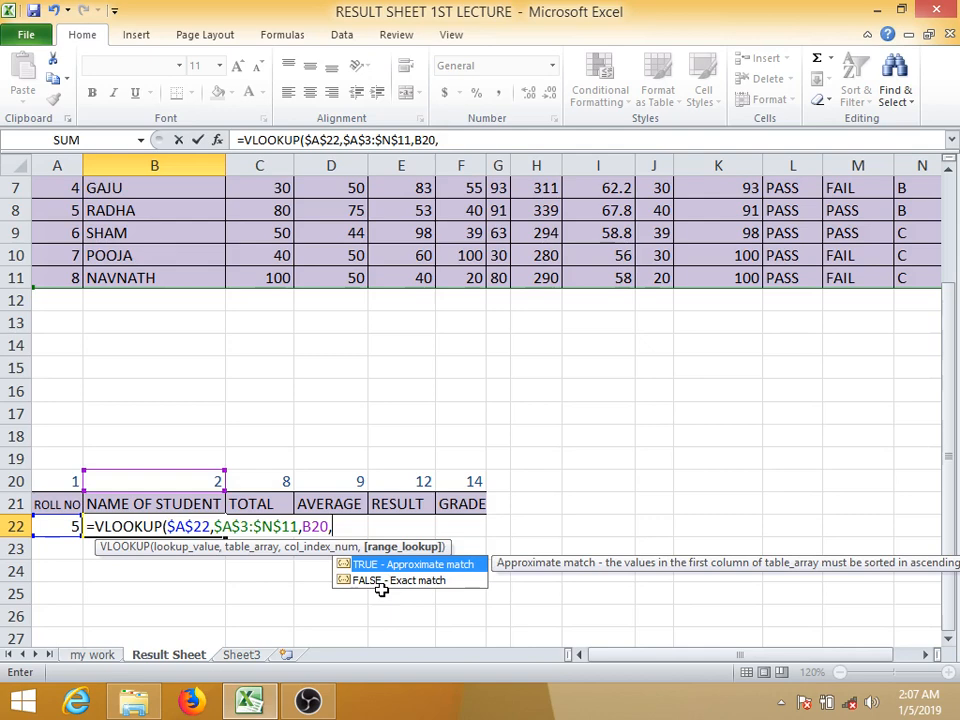
pyautogui.write('0)')
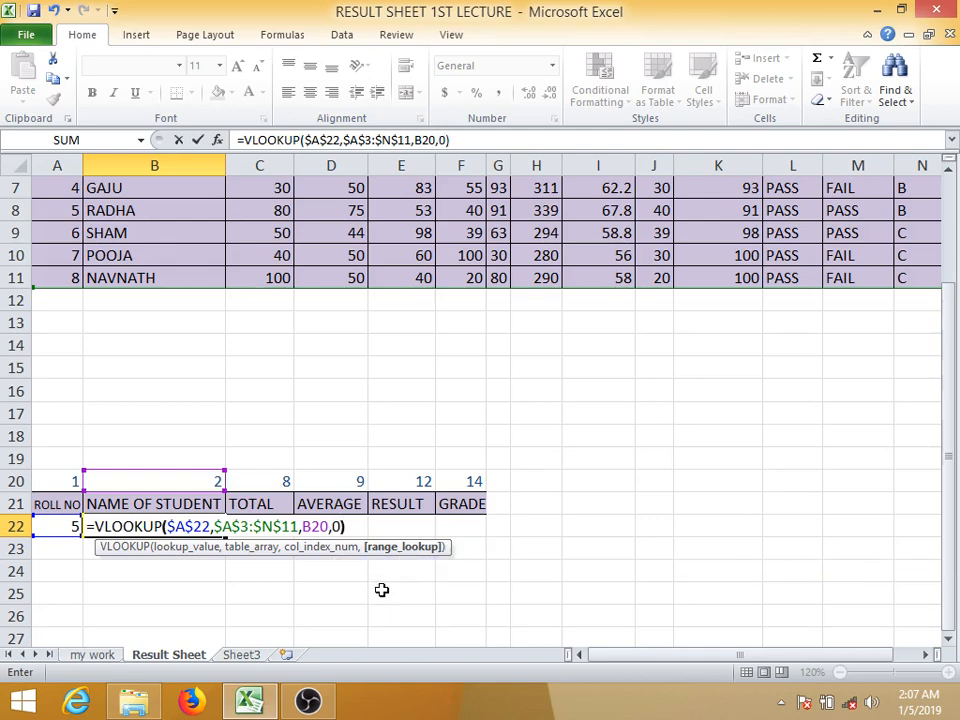
pyautogui.press('Return')
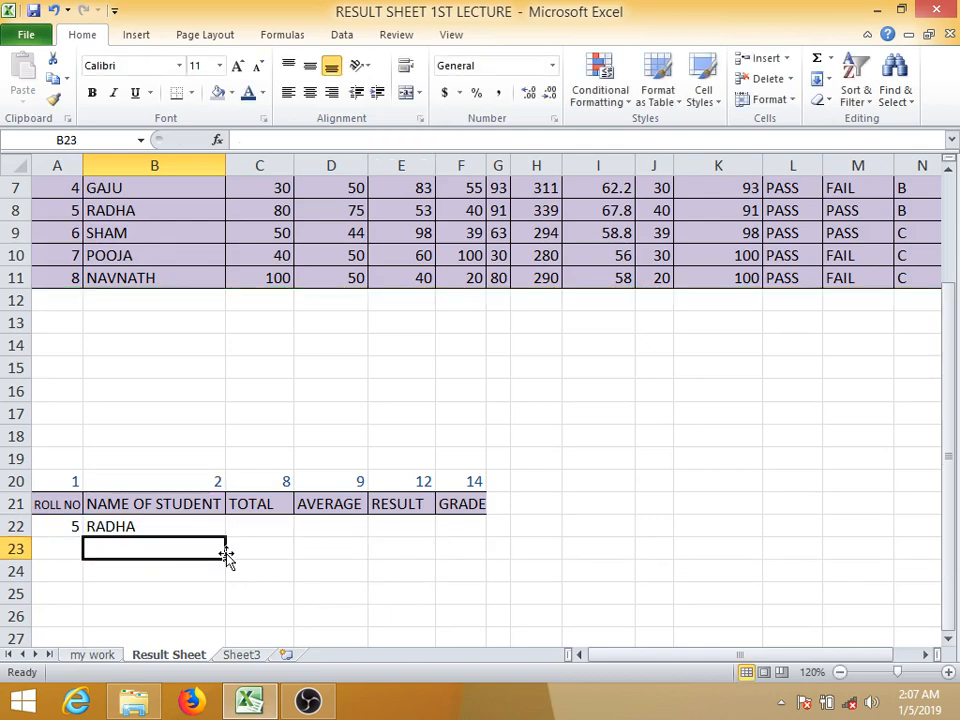
# Step: Fill the VLOOKUP formula from B22 across to F22 and check the copied formulas under RESULT and GRADE
pyautogui.scroll(1, 228, 545)
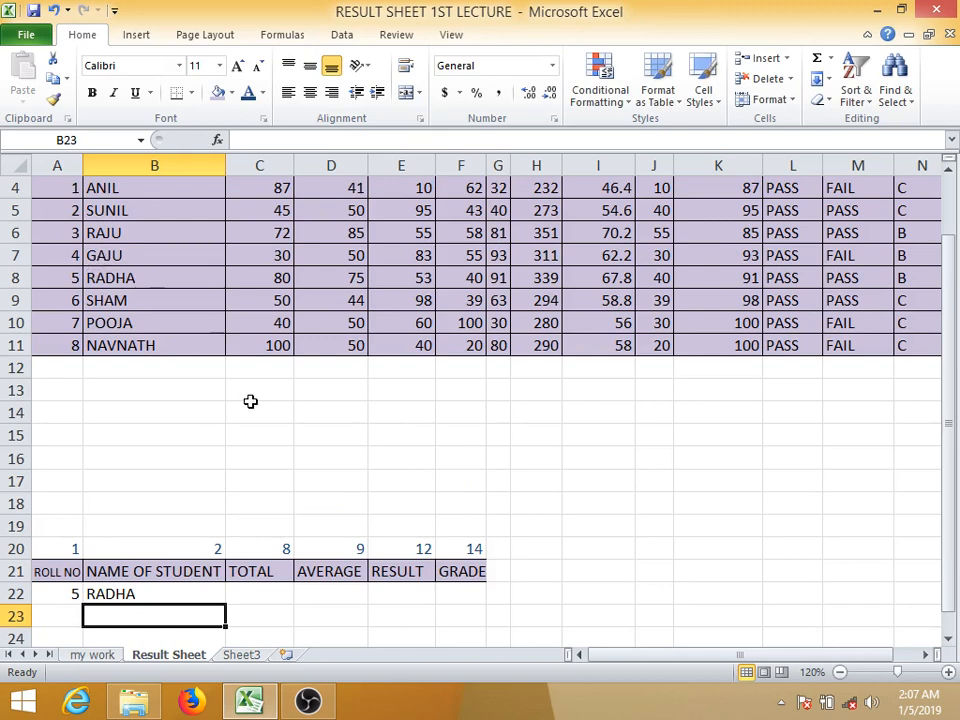
pyautogui.click(206, 590)
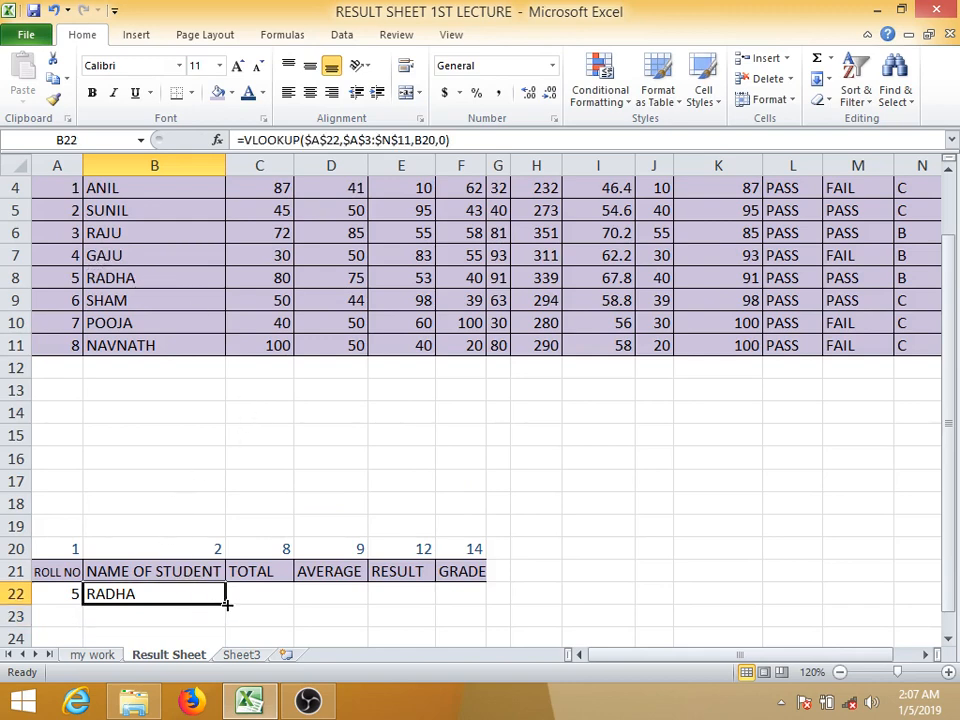
pyautogui.moveTo(227, 604); pyautogui.dragTo(474, 612)
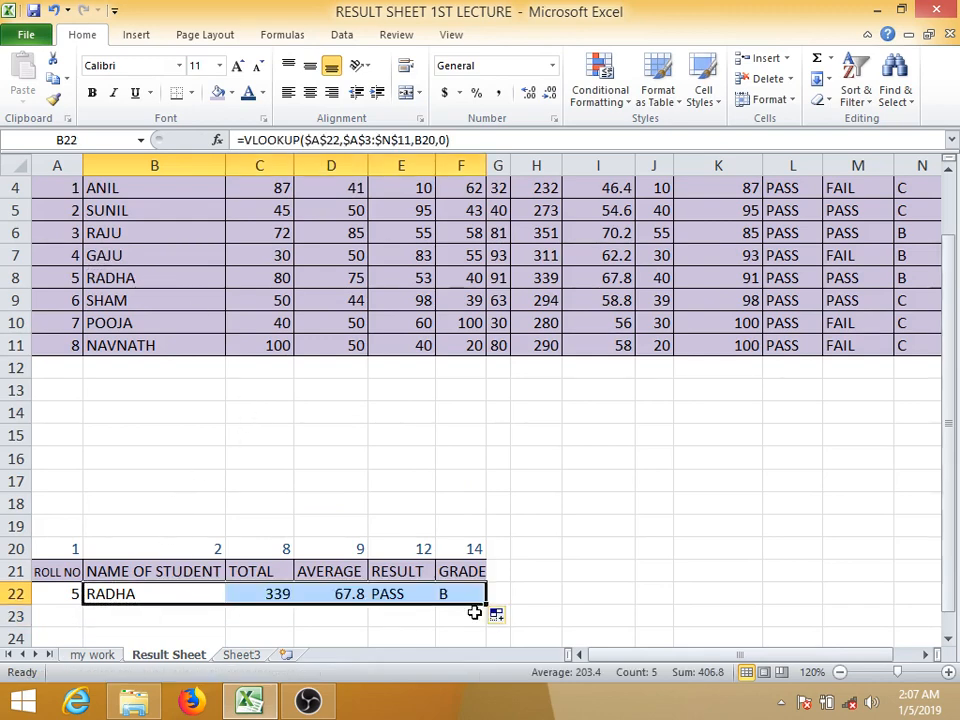
pyautogui.click(547, 594)
pyautogui.click(399, 593)
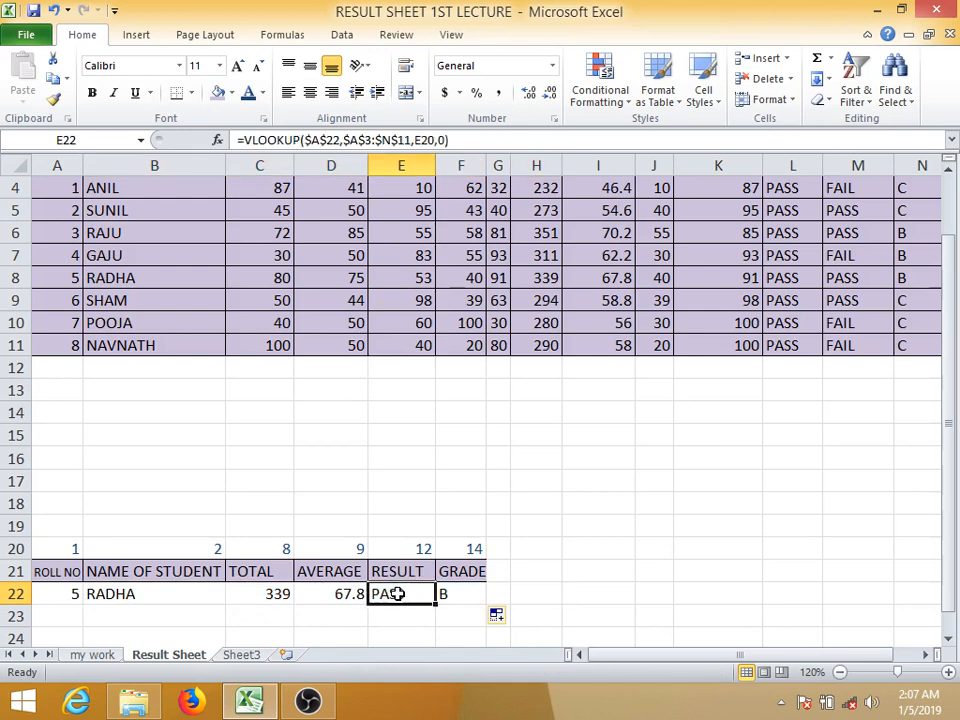
pyautogui.click(461, 594)
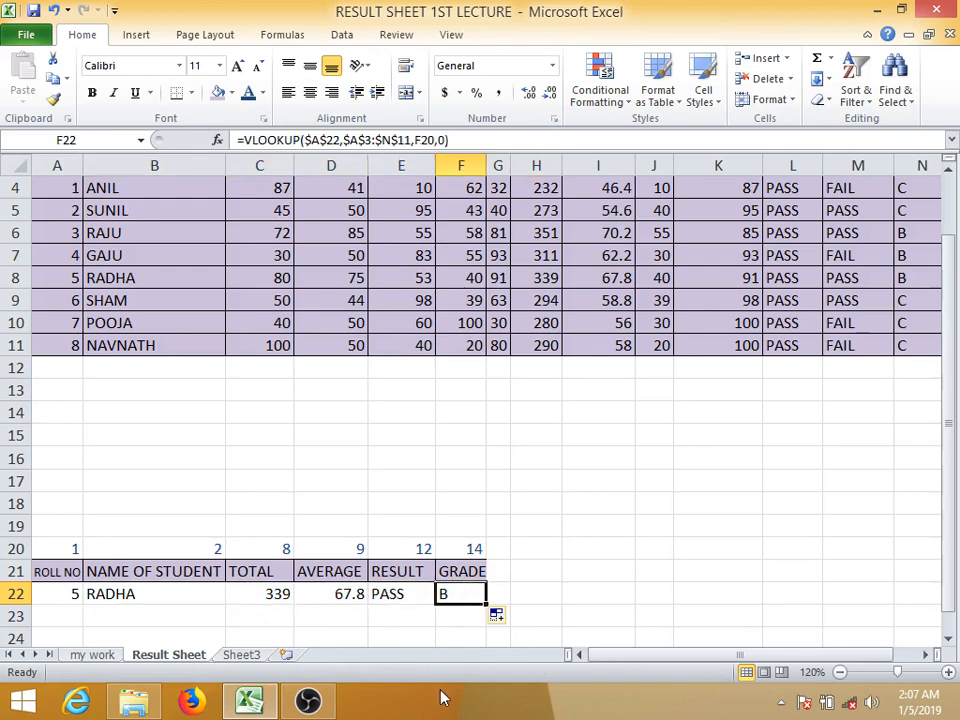
# Step: Compare the full table's headings in row 3 with the selected headings in A21:F21
pyautogui.scroll(1, 645, 486)
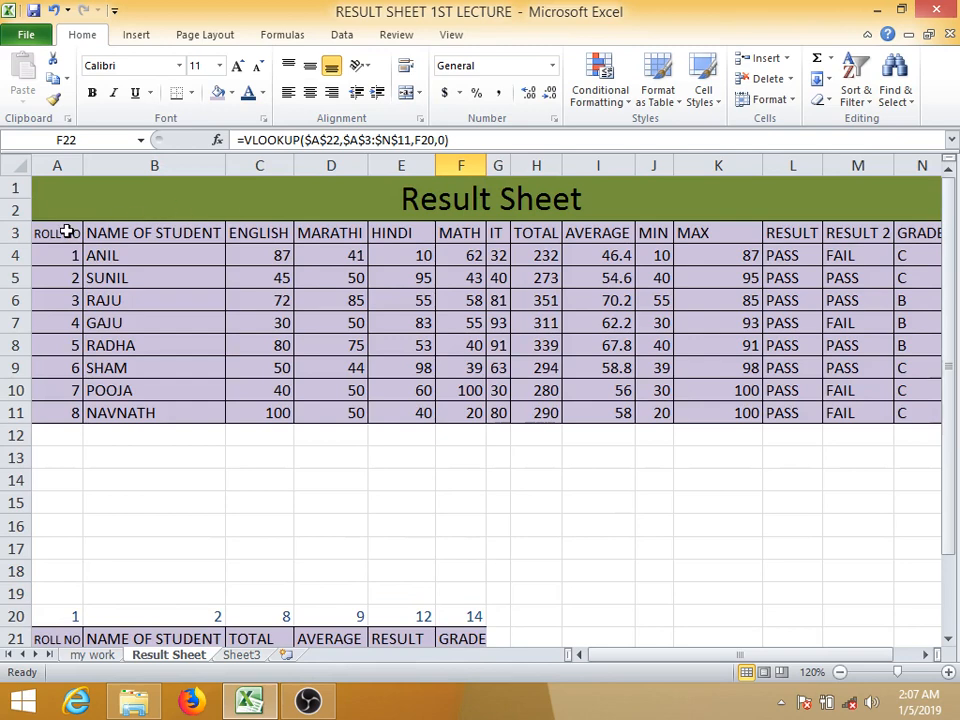
pyautogui.moveTo(69, 229); pyautogui.dragTo(915, 232)
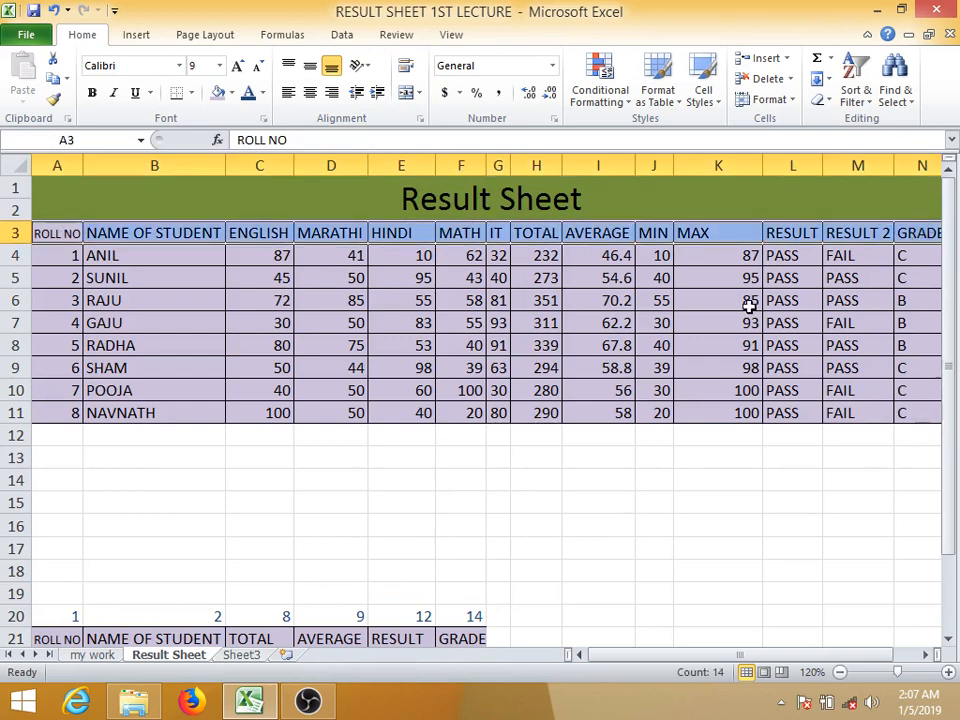
pyautogui.click(604, 393)
pyautogui.scroll(-2, 600, 394)
pyautogui.click(260, 503)
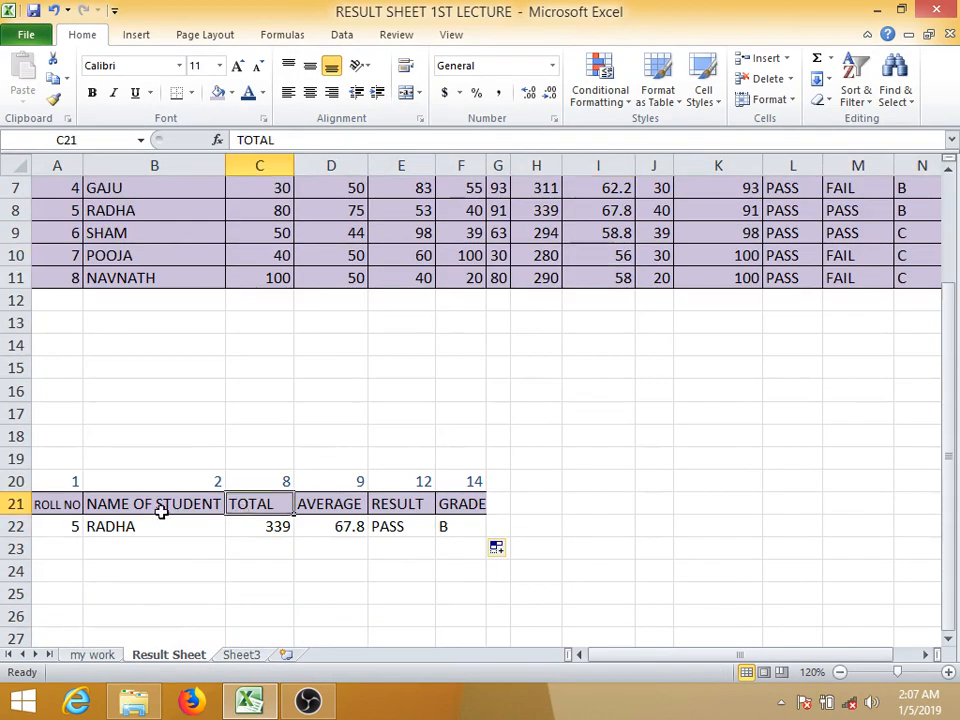
pyautogui.moveTo(57, 505); pyautogui.dragTo(468, 505)
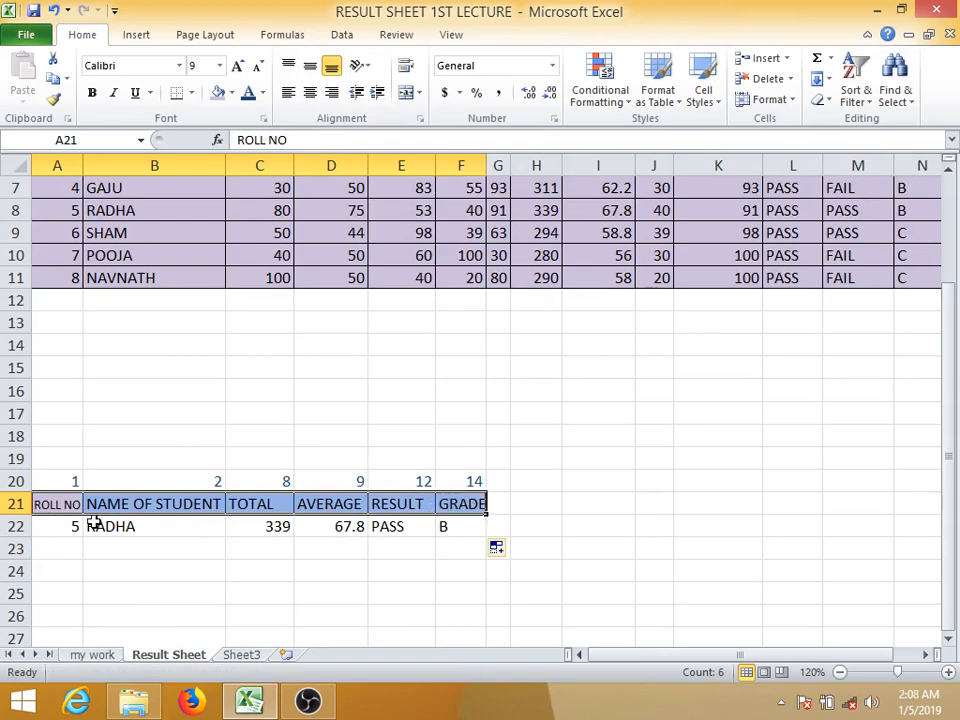
pyautogui.click(180, 612)
pyautogui.click(415, 592)
# Step: Set the column index number above the GRADE heading in F20 to 13
pyautogui.scroll(1, 470, 580)
pyautogui.click(482, 552)
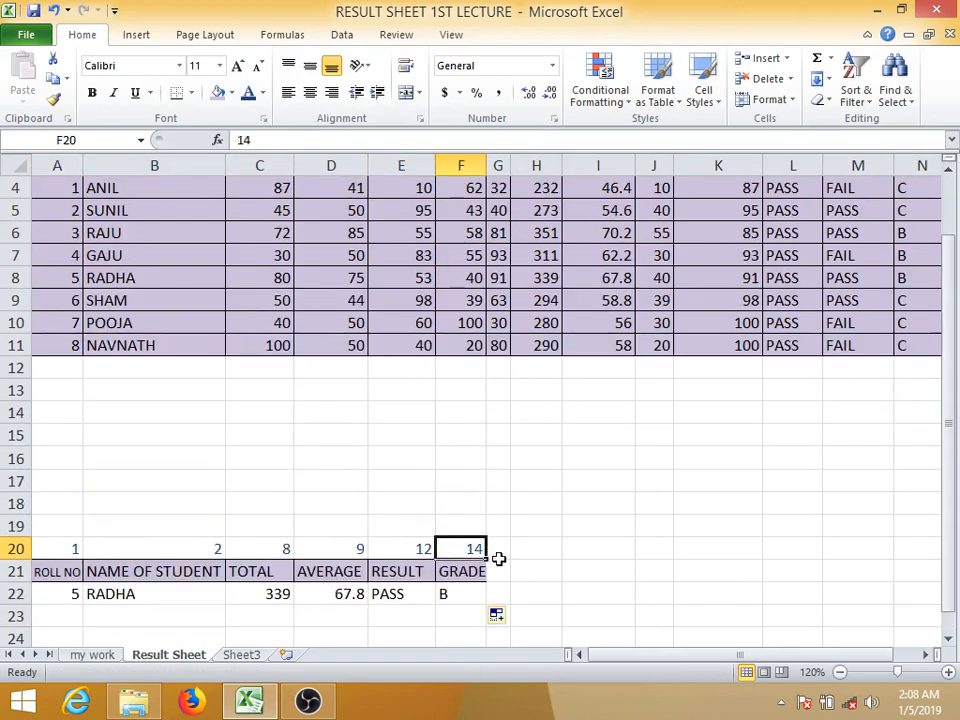
pyautogui.write('13')
pyautogui.press('Return')
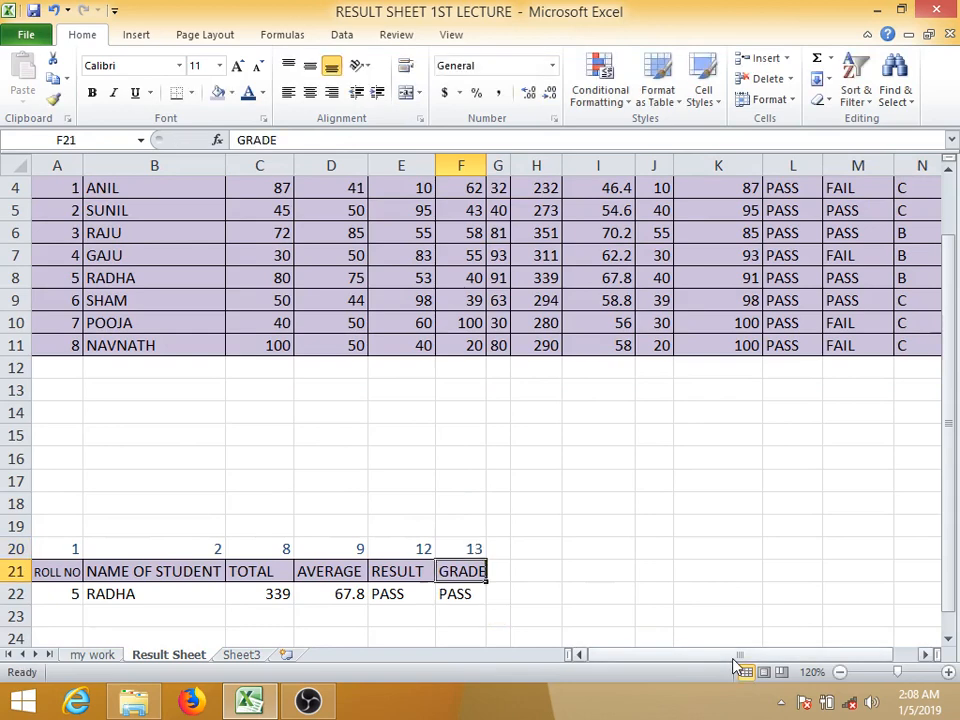
# Step: Set the index number in F20 to 2, the same as above NAME OF STUDENT, and check the lookup in F22
pyautogui.click(470, 552)
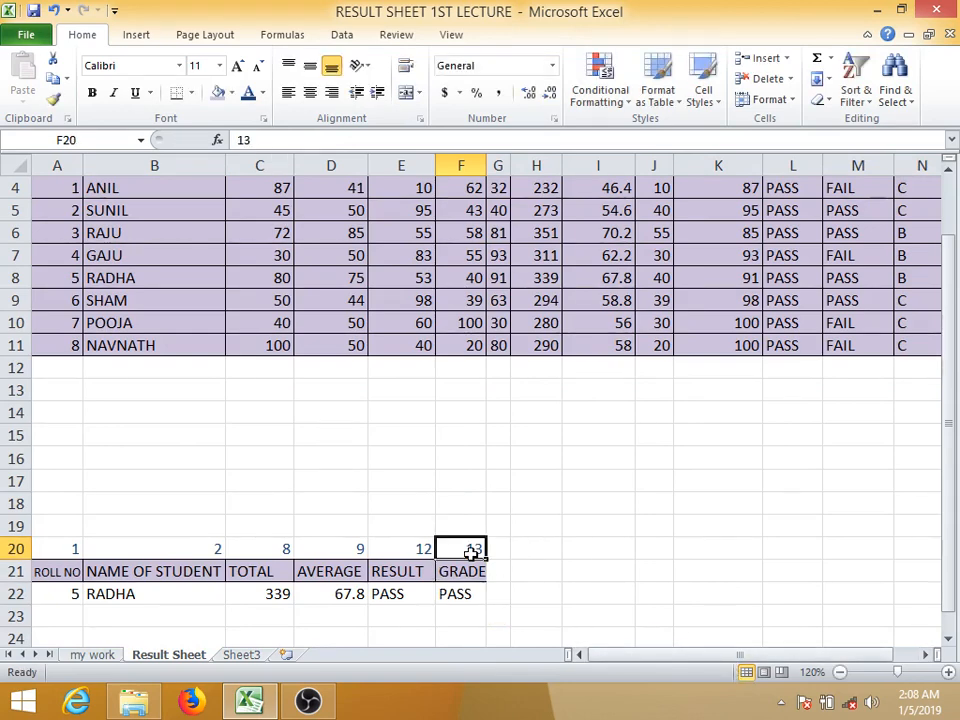
pyautogui.click(195, 549)
pyautogui.click(465, 549)
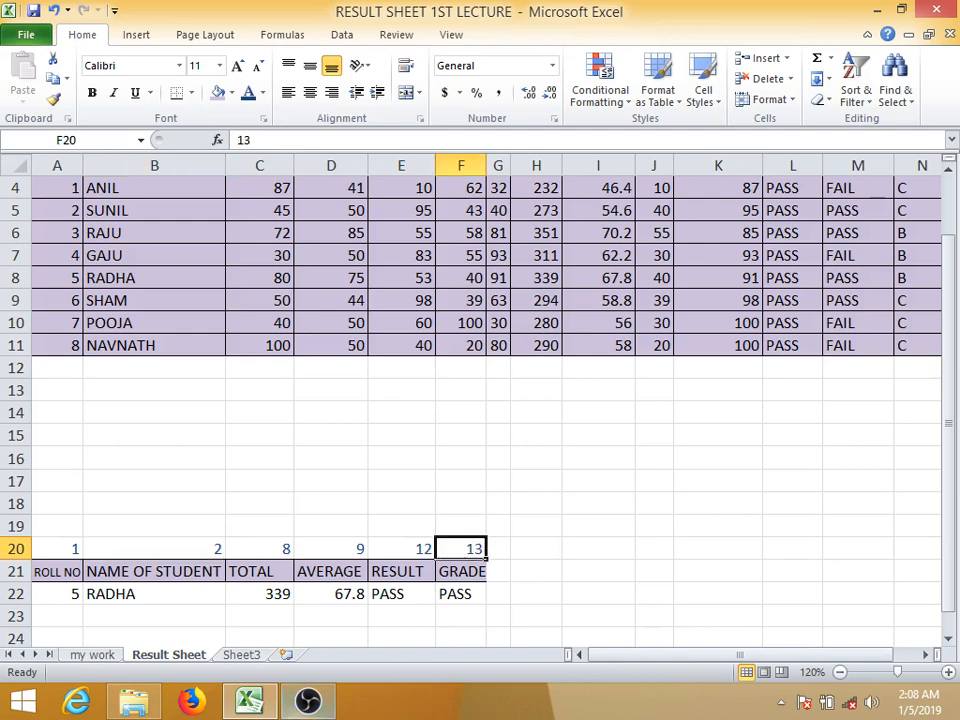
pyautogui.write('2')
pyautogui.press('Return')
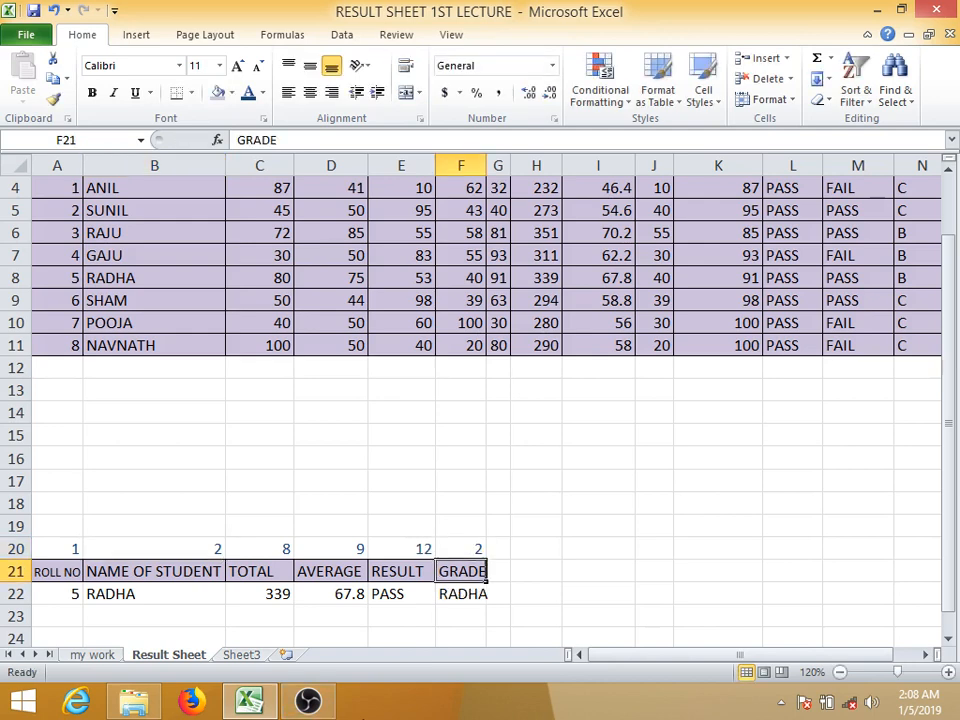
pyautogui.click(474, 595)
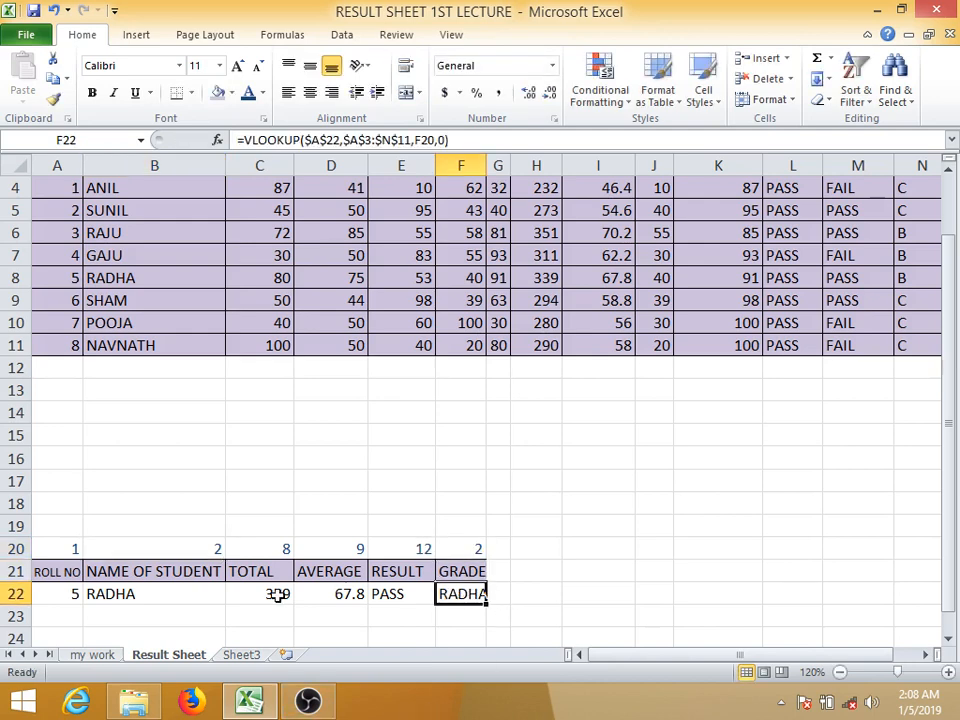
# Step: Set the lookup roll number in A22 to 2 and check the retrieved details in B22 and F22
pyautogui.click(49, 595)
pyautogui.write('2')
pyautogui.press('Return')
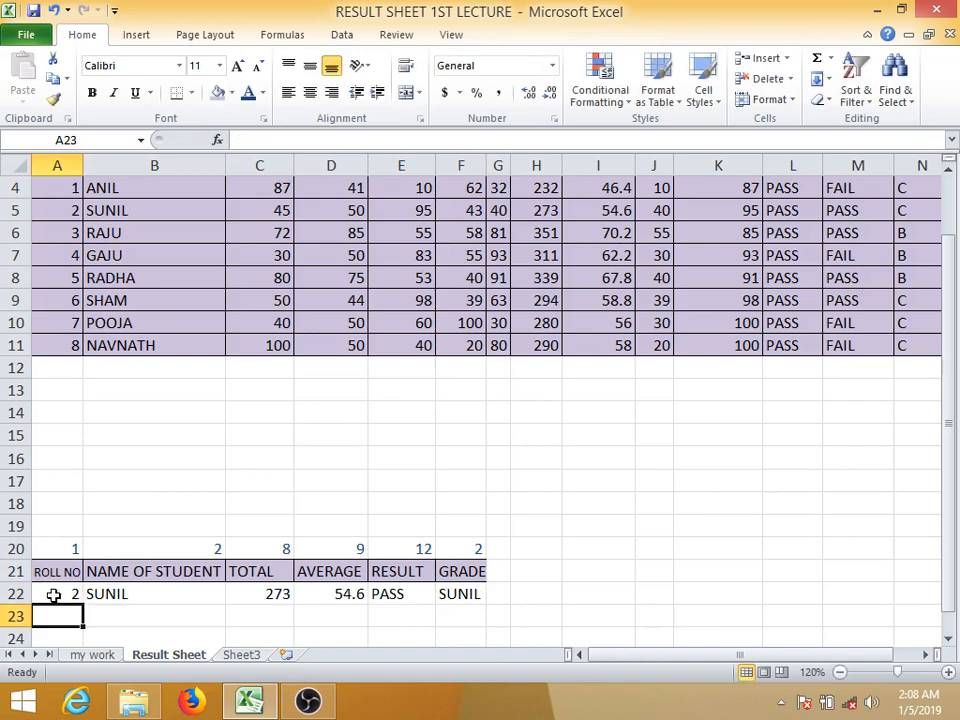
pyautogui.click(105, 594)
pyautogui.click(455, 594)
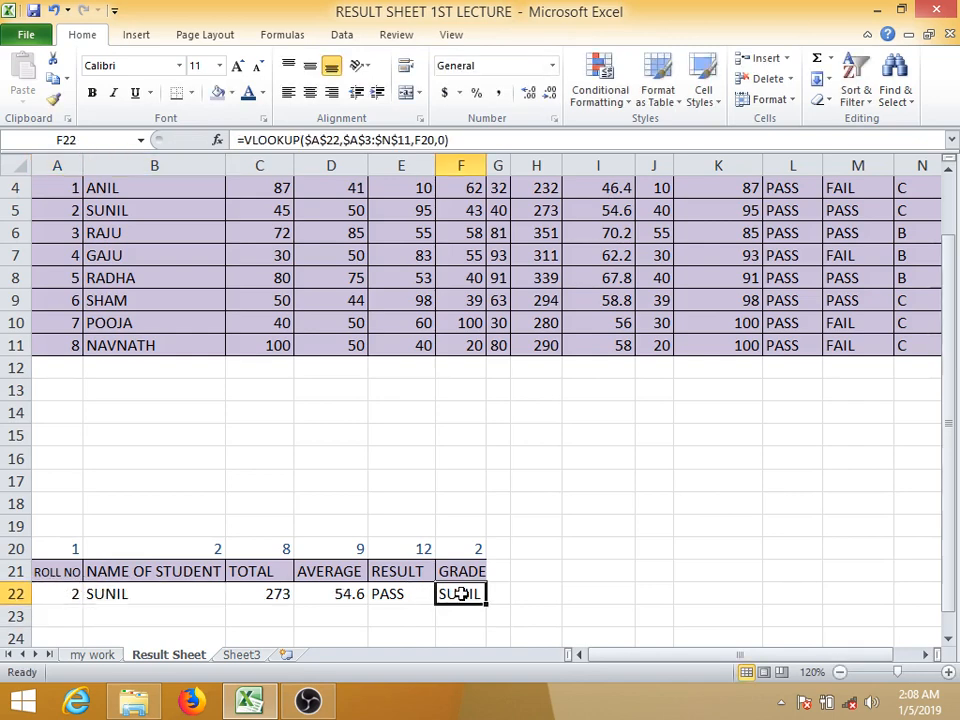
# Step: Set the column index number above the GRADE heading in F20 to 14 and check the lookup in F22
pyautogui.click(214, 546)
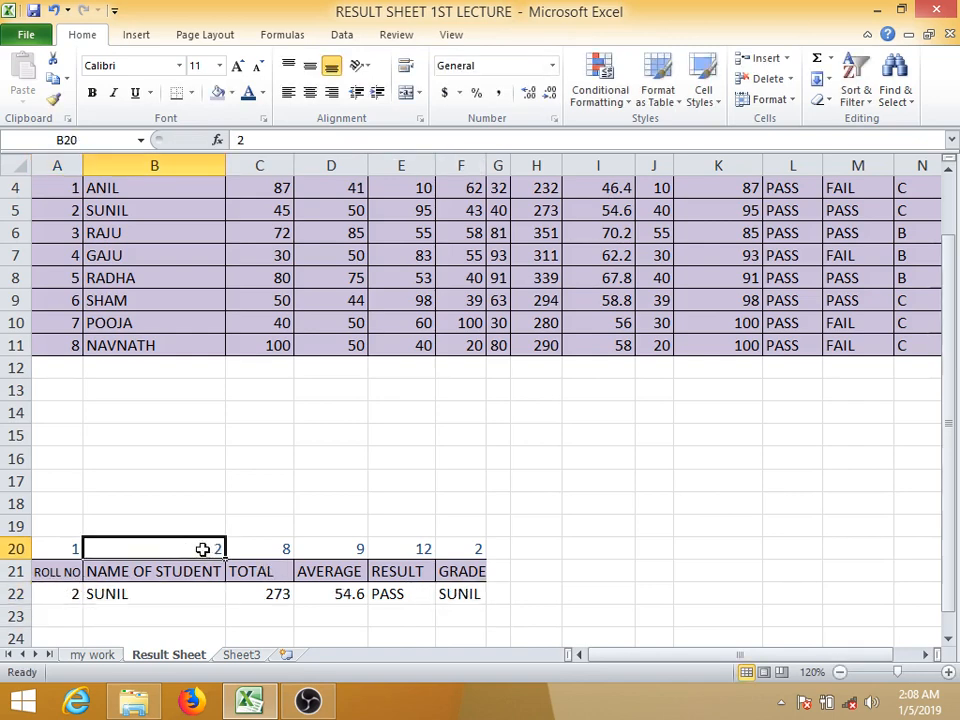
pyautogui.click(476, 548)
pyautogui.write('1')
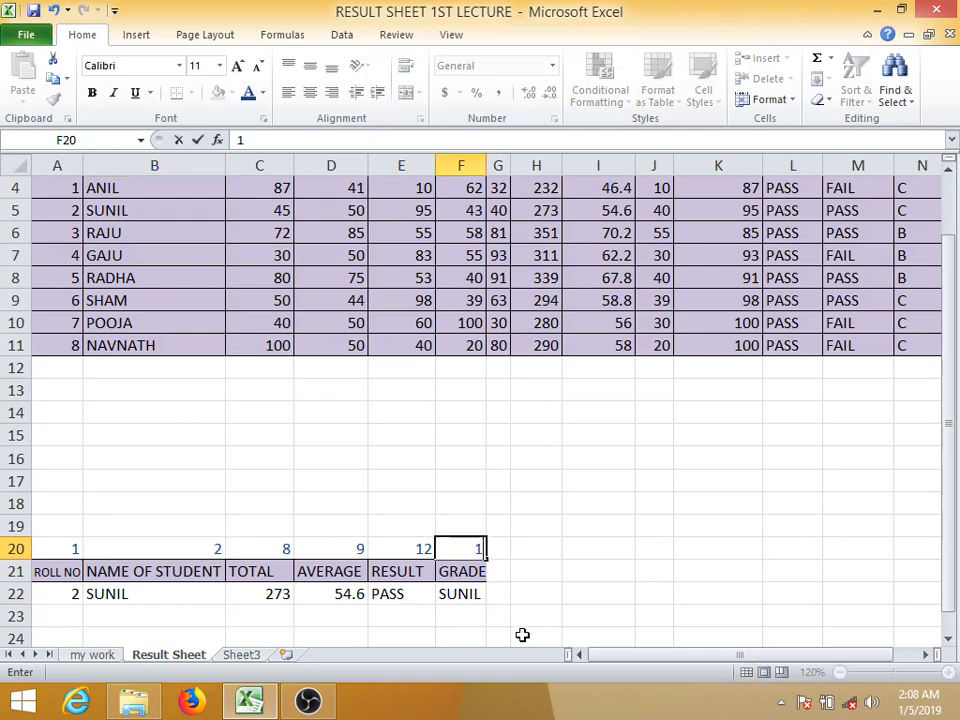
pyautogui.write('4')
pyautogui.press('Return')
pyautogui.click(457, 594)
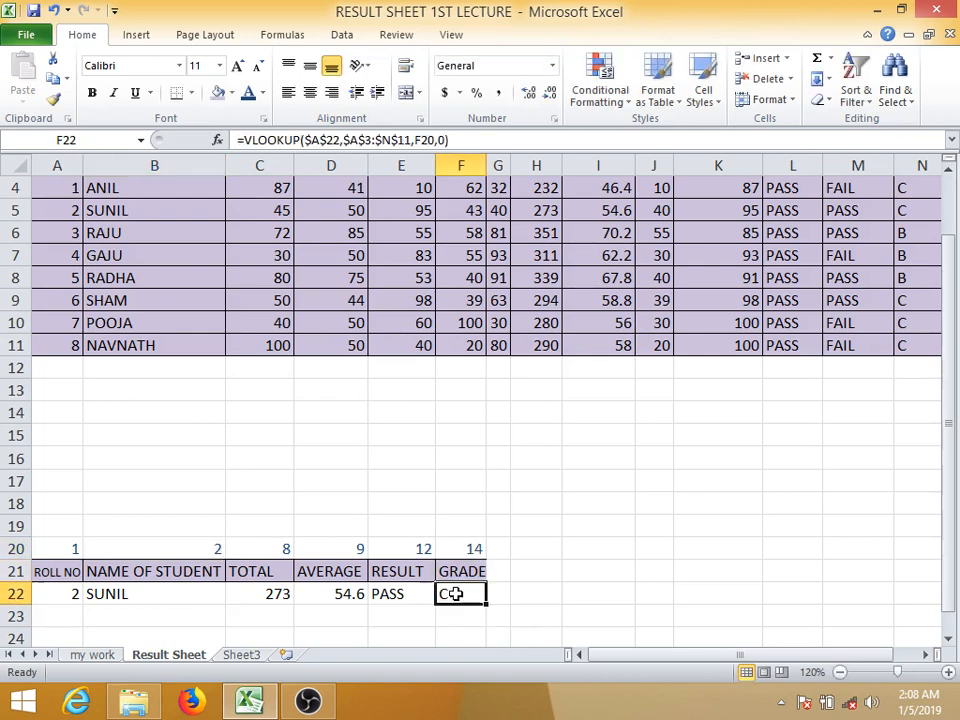
# Step: Review the index numbers in A20:F20 and the lookup row against the columns of the full results table
pyautogui.scroll(1, 461, 600)
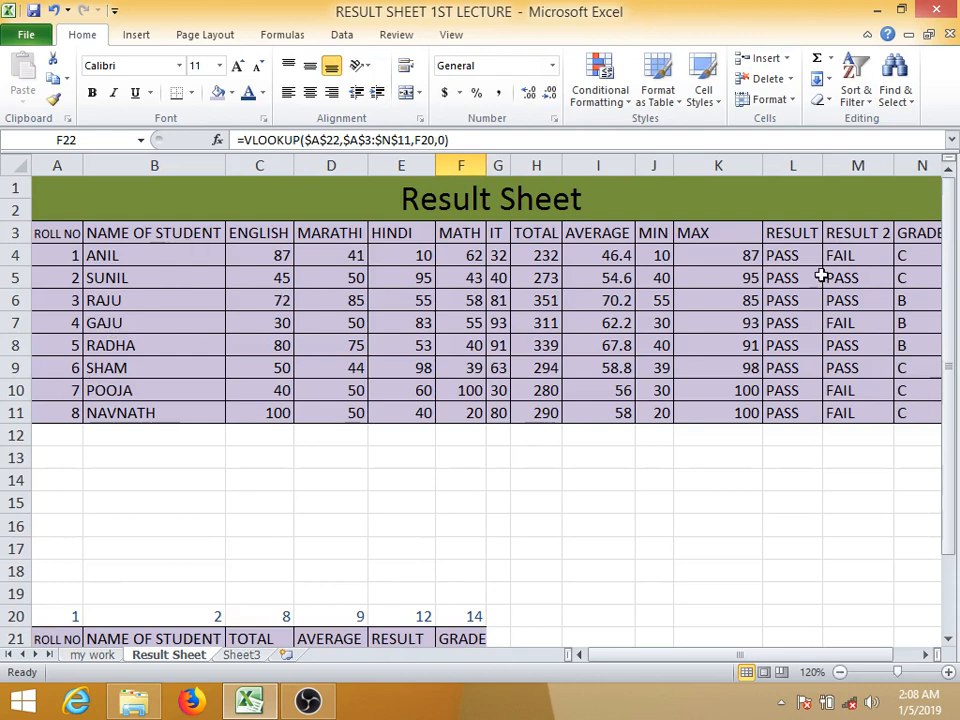
pyautogui.scroll(-2, 497, 557)
pyautogui.moveTo(75, 482); pyautogui.dragTo(474, 480)
pyautogui.click(469, 590)
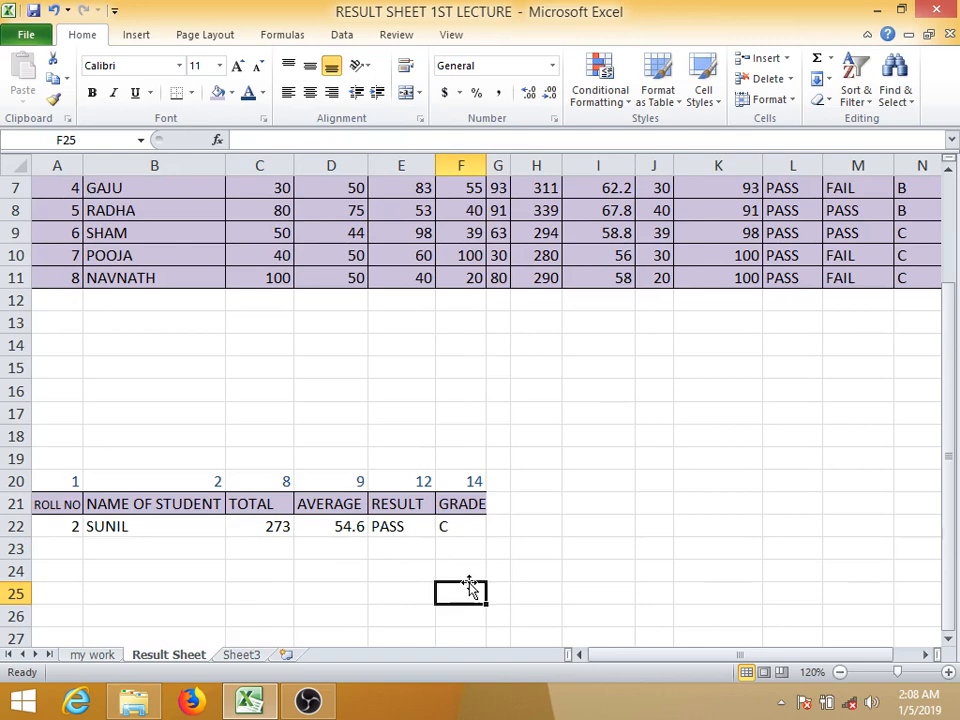
pyautogui.scroll(-2, 409, 439)
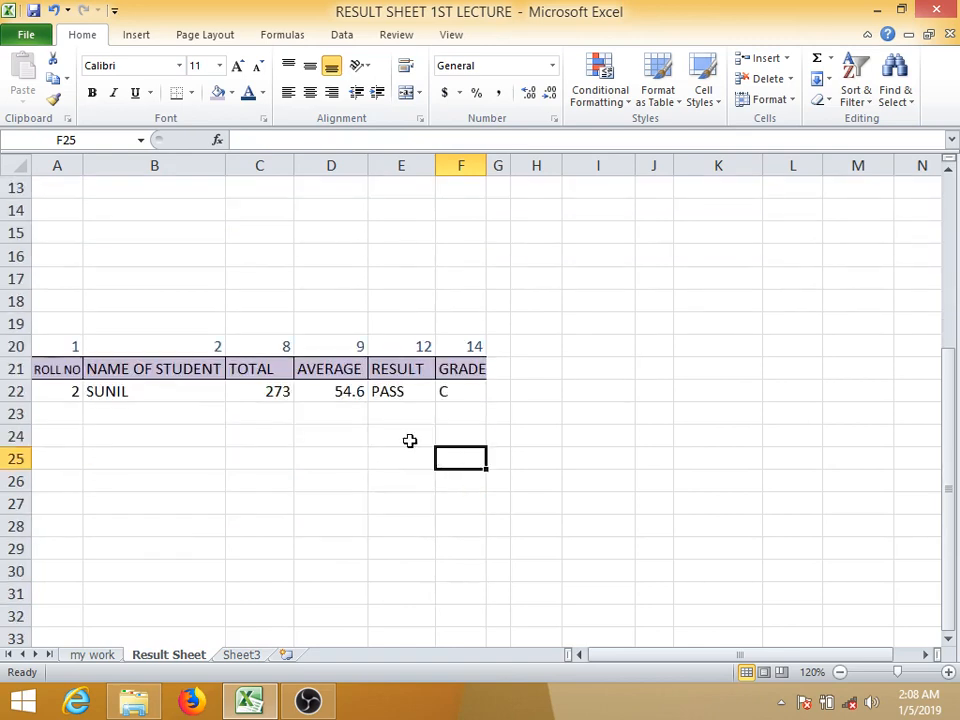
pyautogui.scroll(3, 302, 396)
pyautogui.scroll(-2, 279, 431)
pyautogui.scroll(3, 414, 420)
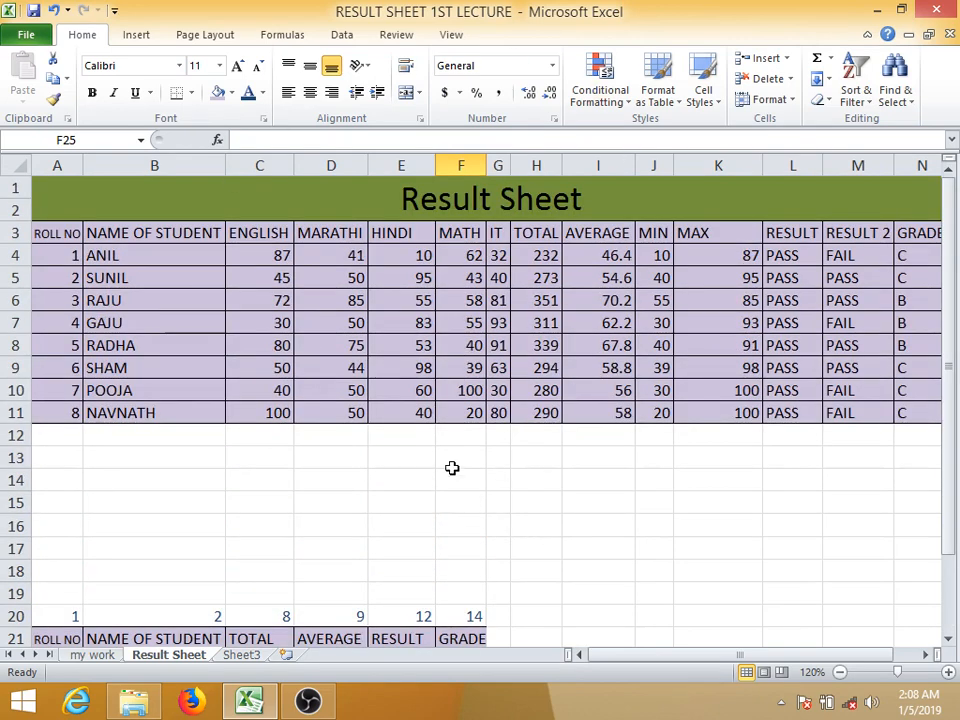
pyautogui.scroll(-5, 455, 465)
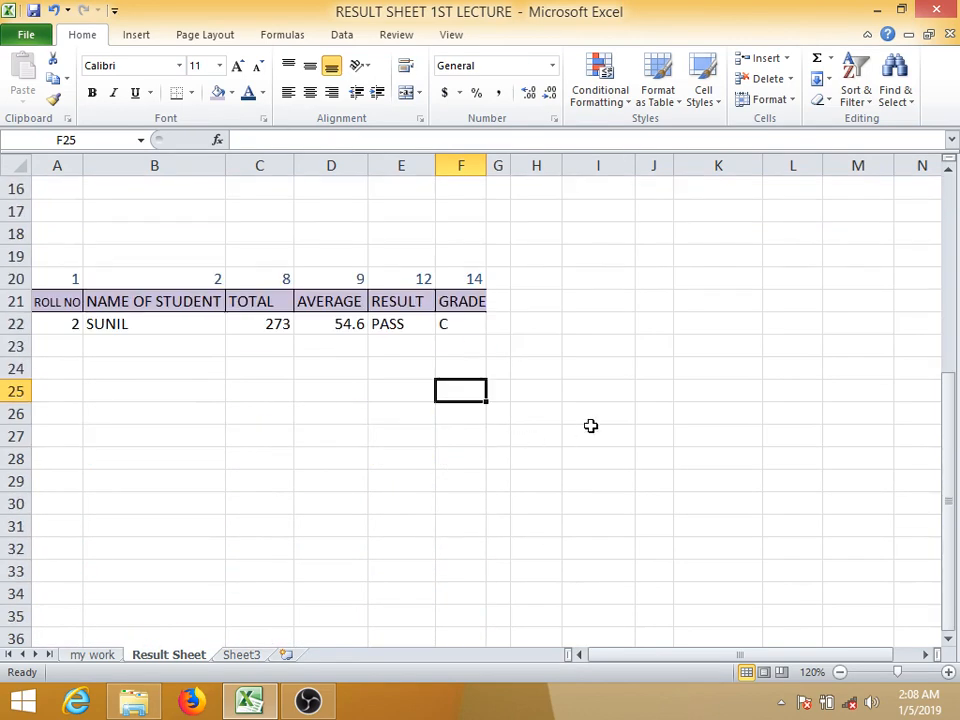
# Step: Merge and center the empty cells R3:X5 beside the results table
pyautogui.click(603, 420)
pyautogui.scroll(2, 590, 500)
pyautogui.moveTo(704, 657); pyautogui.dragTo(833, 658)
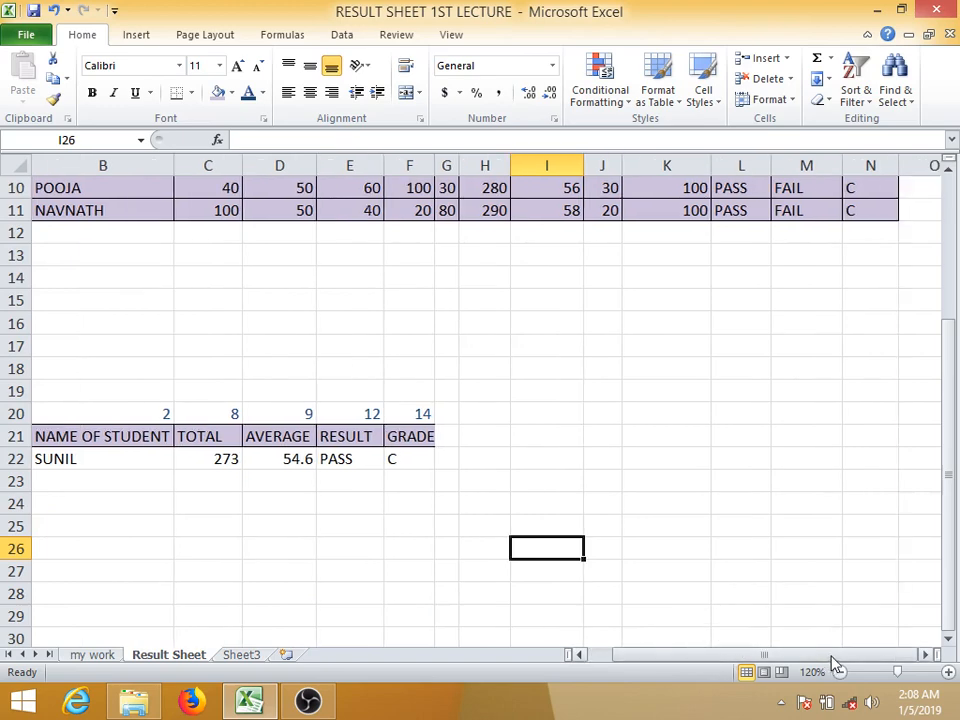
pyautogui.click(926, 655)
pyautogui.click(926, 655)
pyautogui.moveTo(926, 655); pyautogui.dragTo(928, 657)
pyautogui.scroll(3, 744, 555)
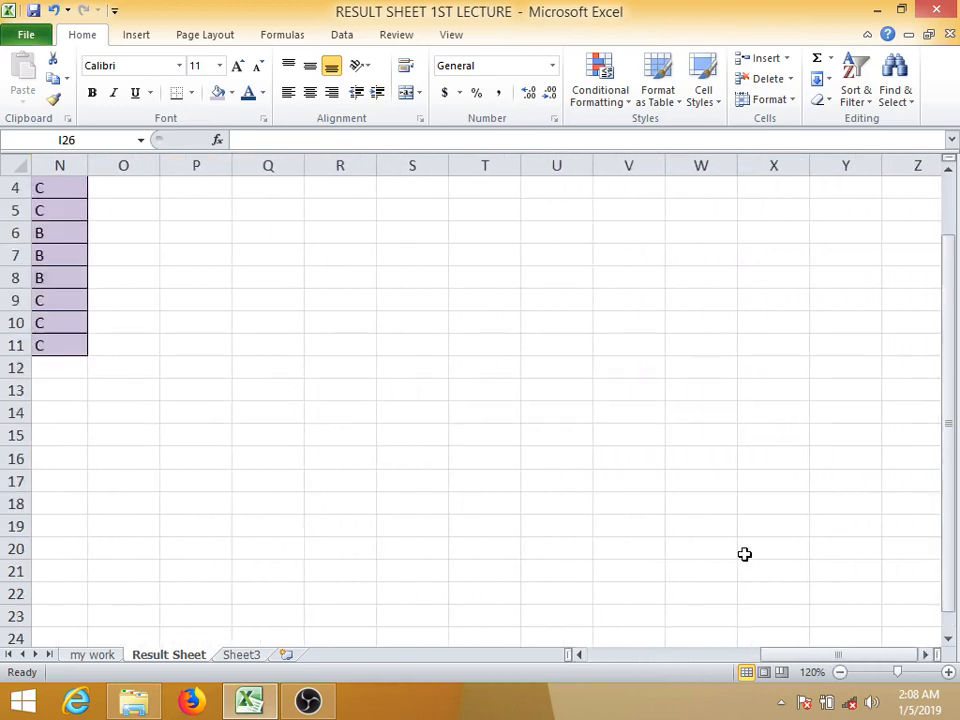
pyautogui.click(633, 477)
pyautogui.moveTo(319, 239); pyautogui.dragTo(766, 280)
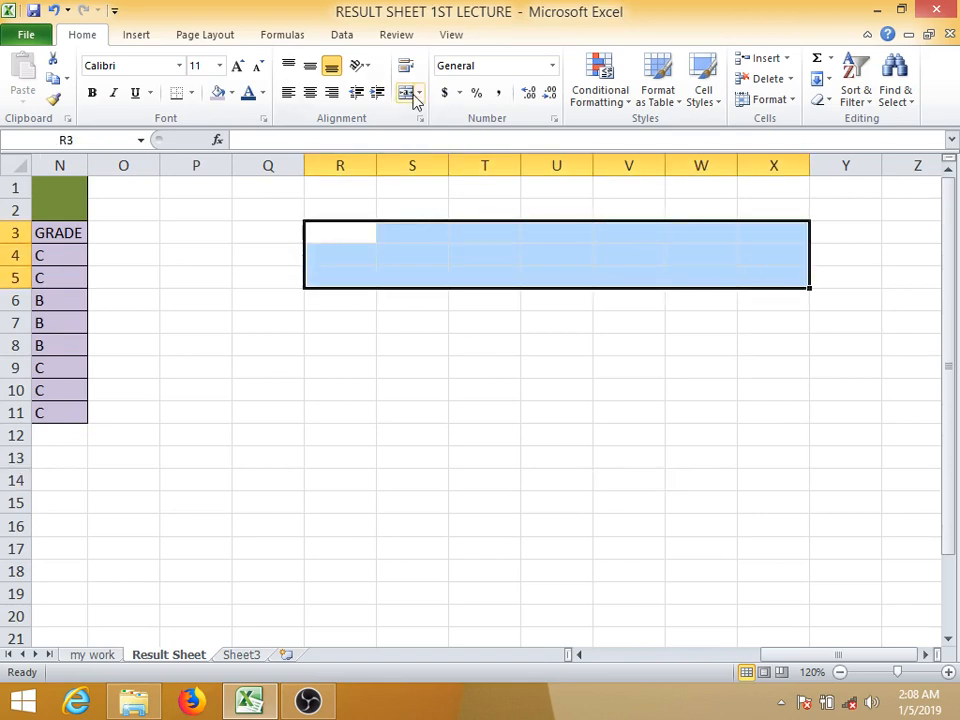
pyautogui.click(410, 95)
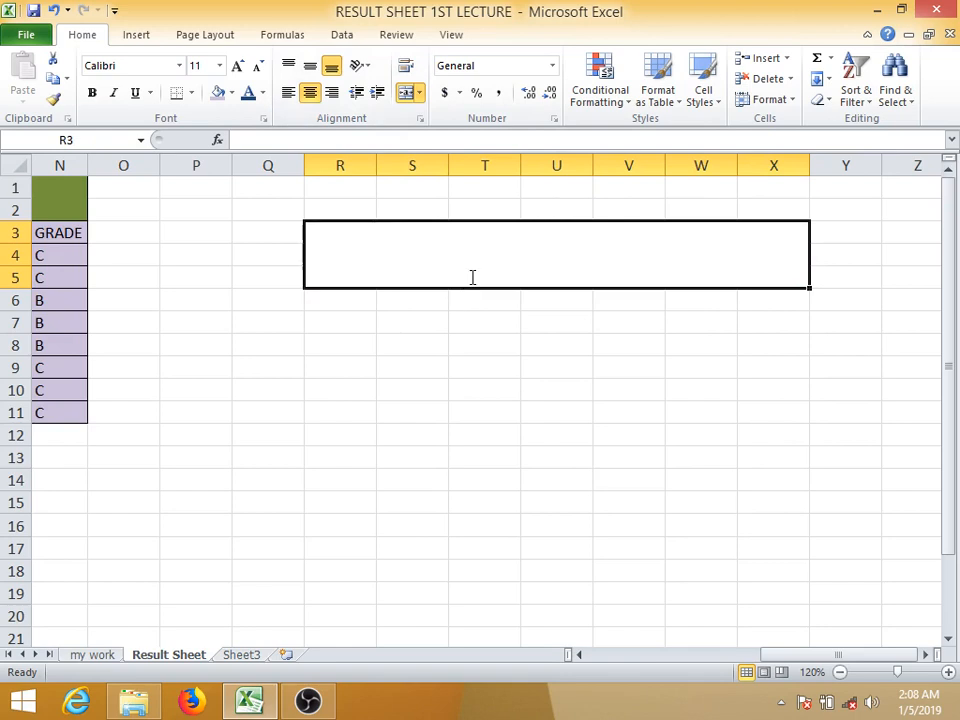
# Step: Enter the title STUDENT REPORT CARD in the merged cell R3:X5
pyautogui.write('S')
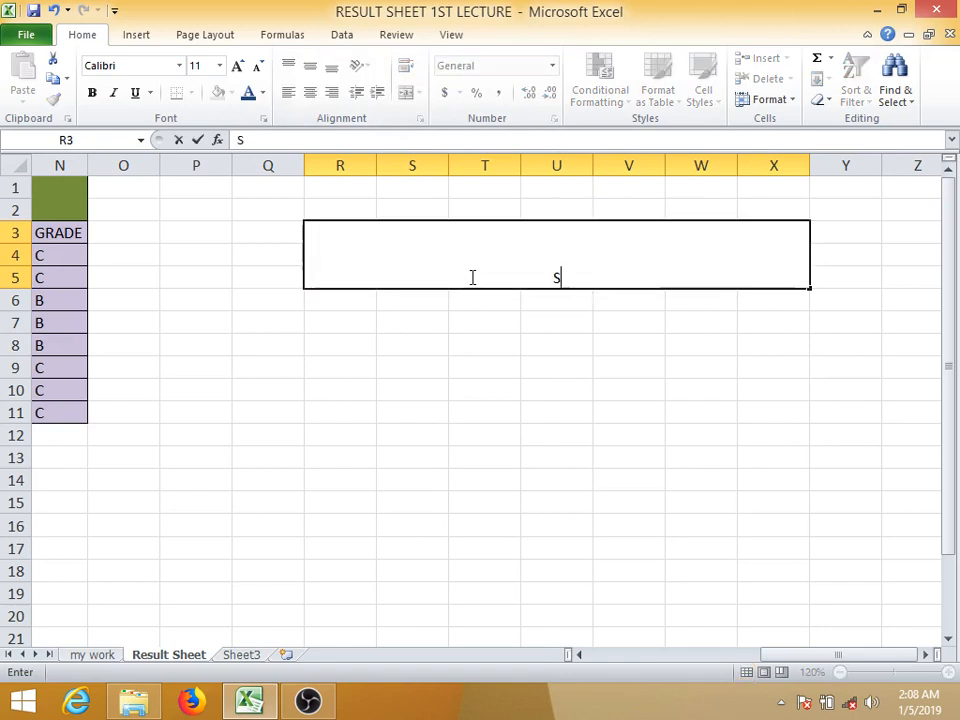
pyautogui.write('TUDENT REC')
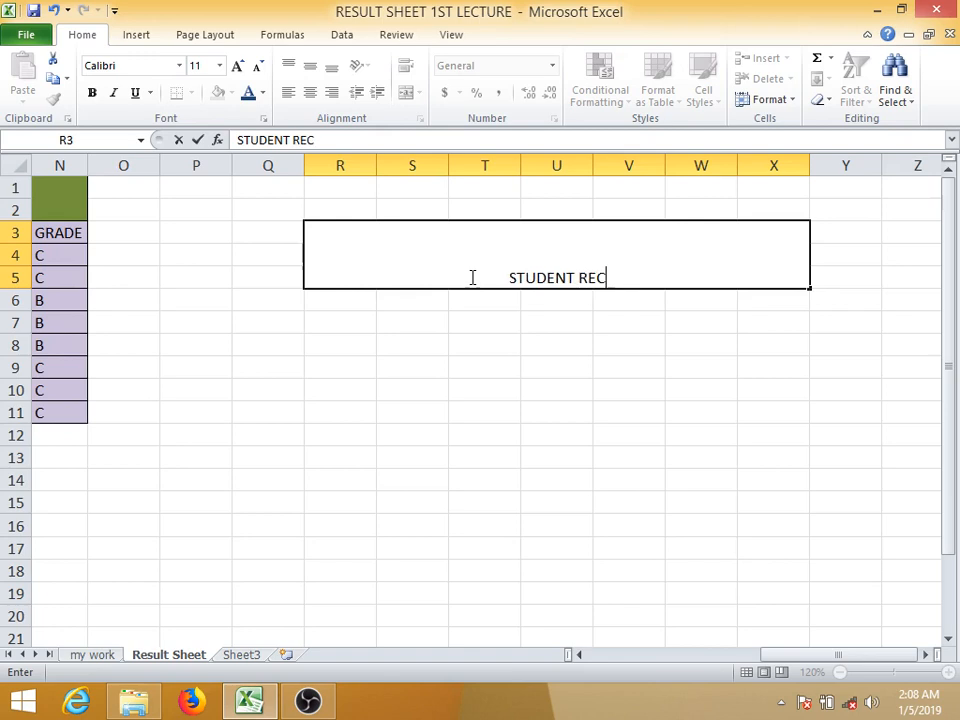
pyautogui.press('BackSpace')
pyautogui.write('PORT')
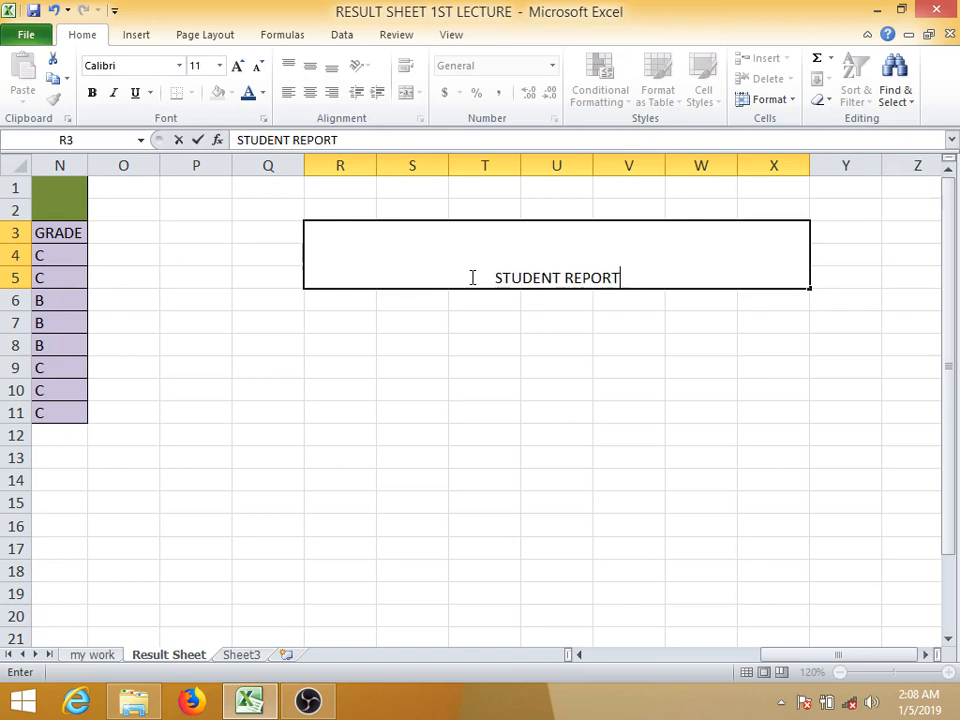
pyautogui.write(' CARD')
pyautogui.press('Return')
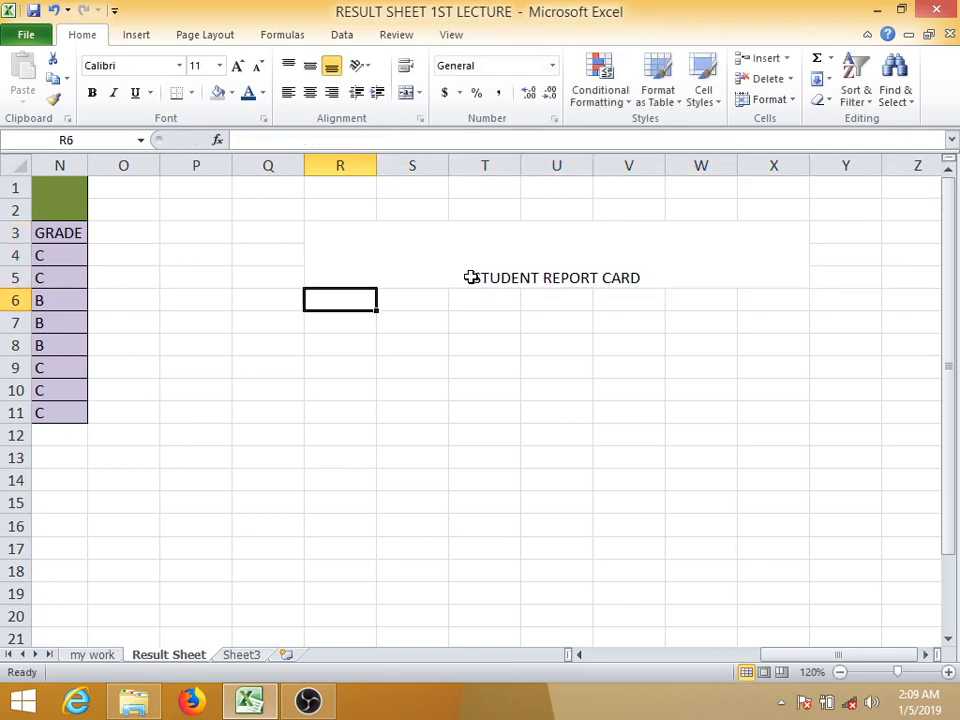
# Step: Increase the font size of the STUDENT REPORT CARD title to 26
pyautogui.click(471, 277)
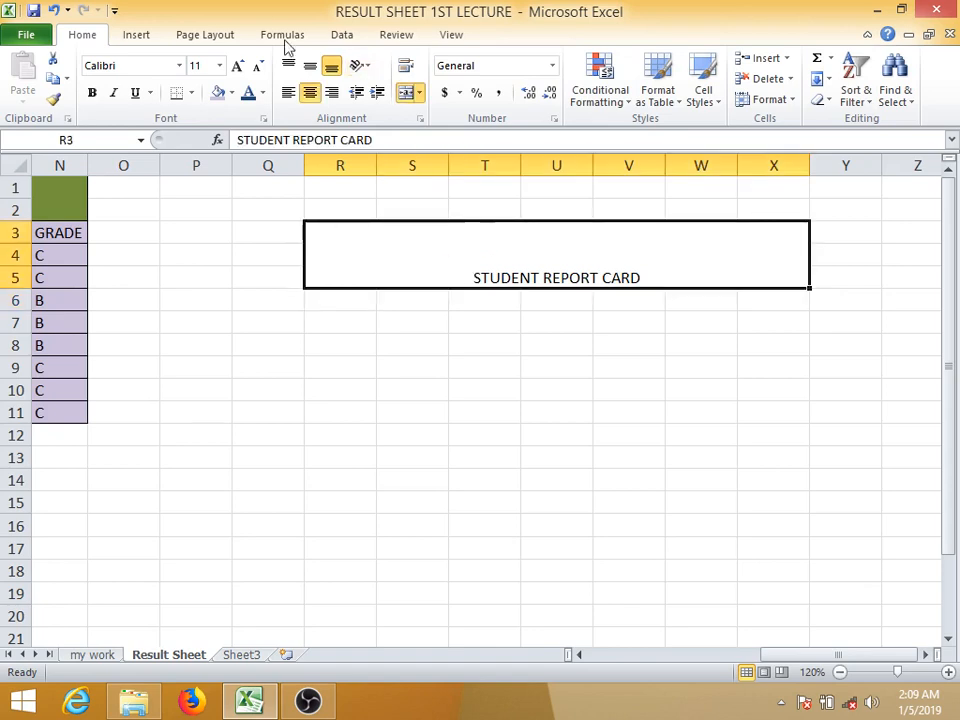
pyautogui.click(241, 68)
pyautogui.click(241, 68)
pyautogui.click(241, 68)
pyautogui.click(241, 68)
pyautogui.click(241, 68)
pyautogui.click(241, 68)
pyautogui.click(241, 68)
pyautogui.click(241, 68)
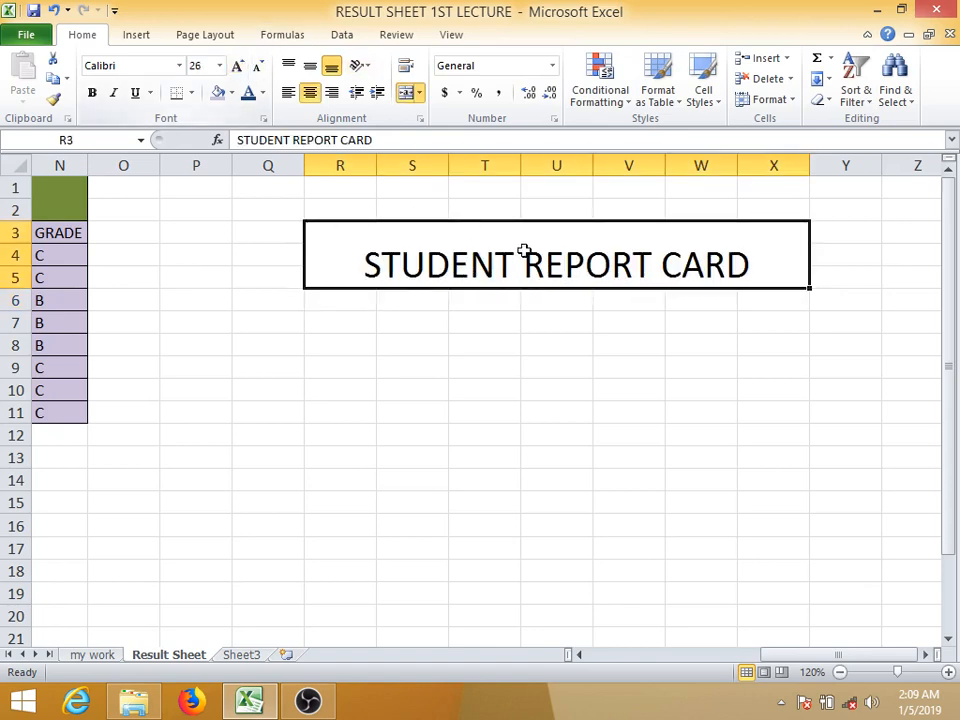
# Step: Apply all borders to the report card area R3:X24
pyautogui.moveTo(525, 253); pyautogui.dragTo(538, 613)
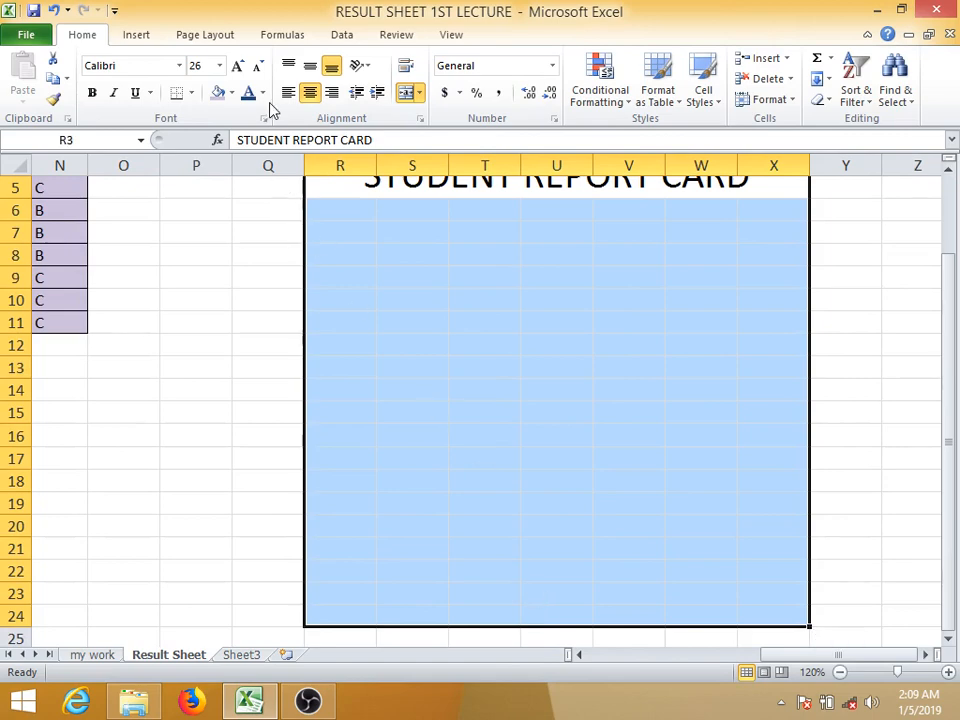
pyautogui.click(191, 92)
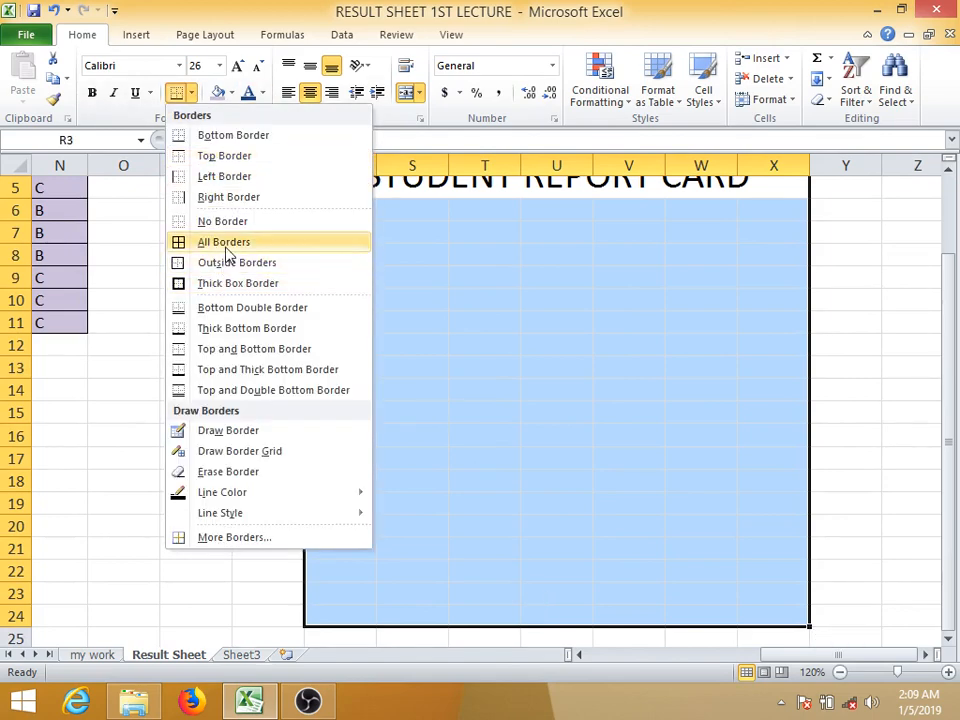
pyautogui.click(200, 243)
pyautogui.scroll(2, 459, 373)
pyautogui.click(470, 385)
pyautogui.scroll(-1, 470, 370)
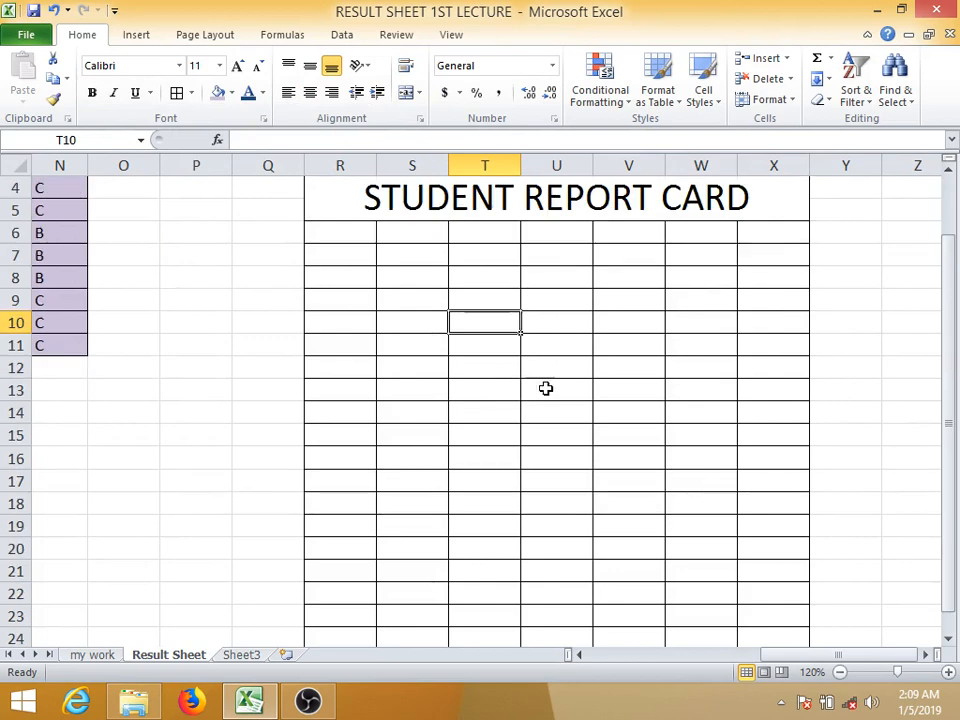
# Step: Merge and center cells S7:T8 in the report card and enter the label NAME
pyautogui.moveTo(550, 412); pyautogui.dragTo(628, 412)
pyautogui.moveTo(380, 256); pyautogui.dragTo(452, 272)
pyautogui.click(412, 98)
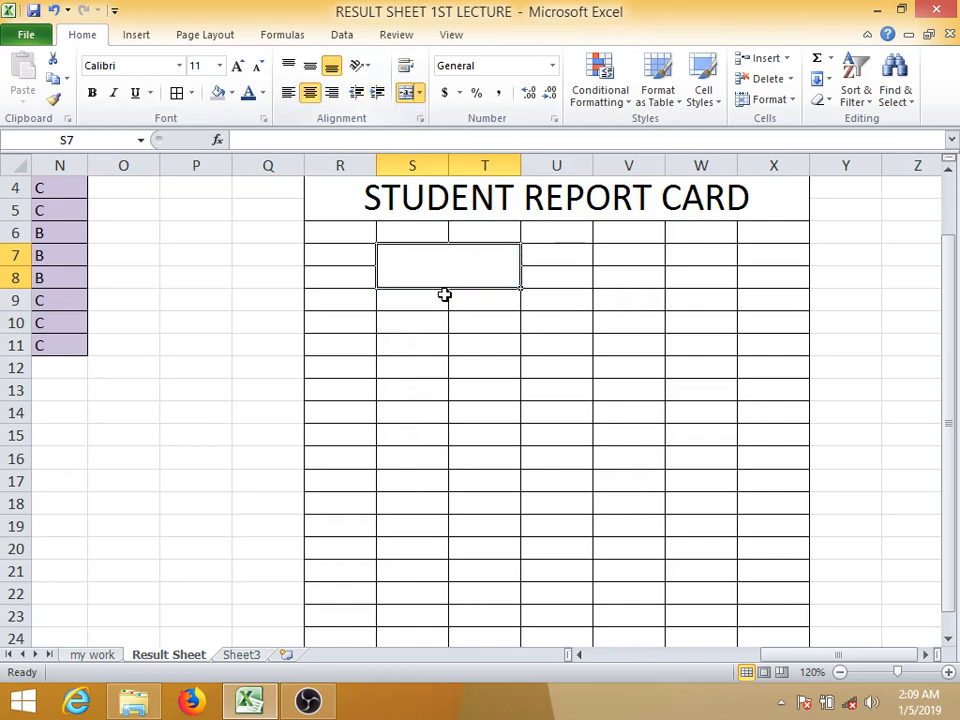
pyautogui.write('NAME')
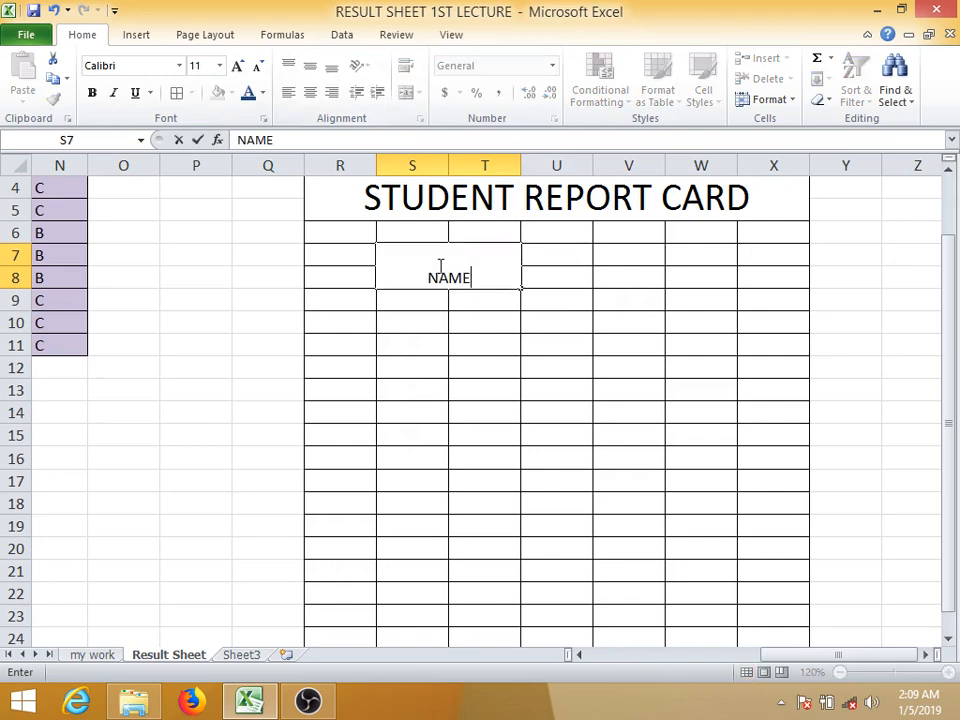
pyautogui.press('Return')
# Step: Increase the font size of the NAME label to 16
pyautogui.click(438, 266)
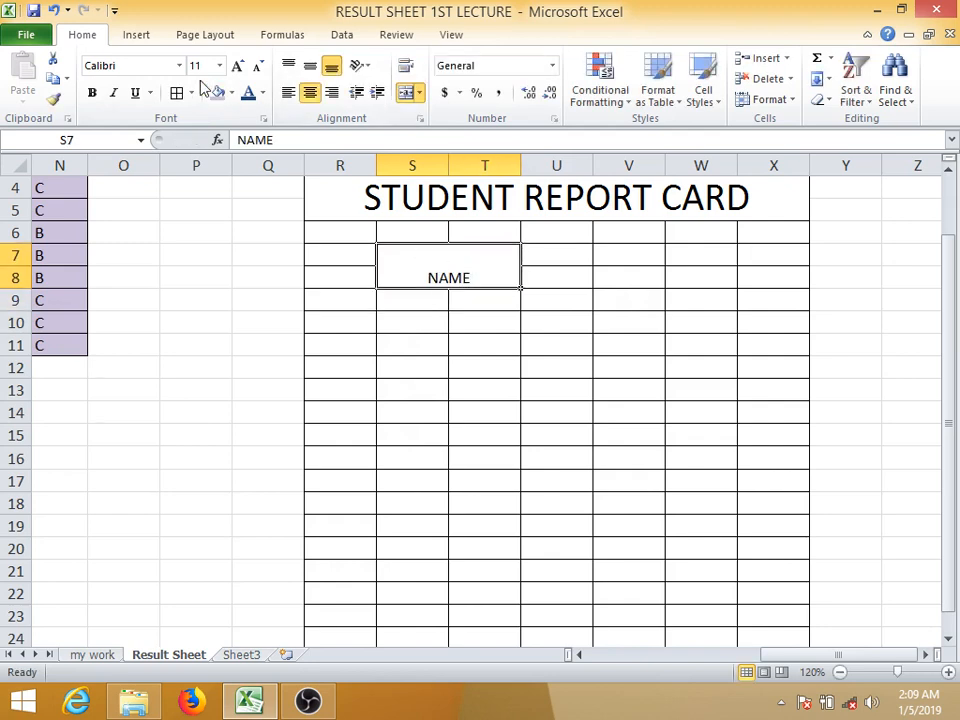
pyautogui.click(237, 65)
pyautogui.click(237, 65)
pyautogui.click(237, 65)
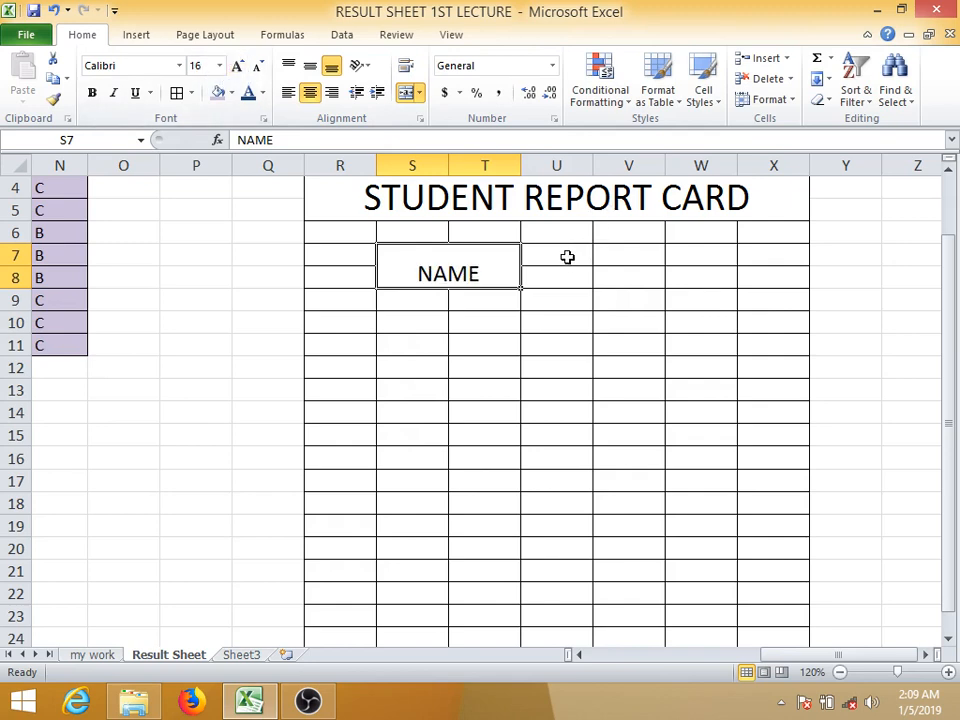
# Step: Merge and center cells U7:W8 beside the NAME label
pyautogui.moveTo(567, 257); pyautogui.dragTo(720, 274)
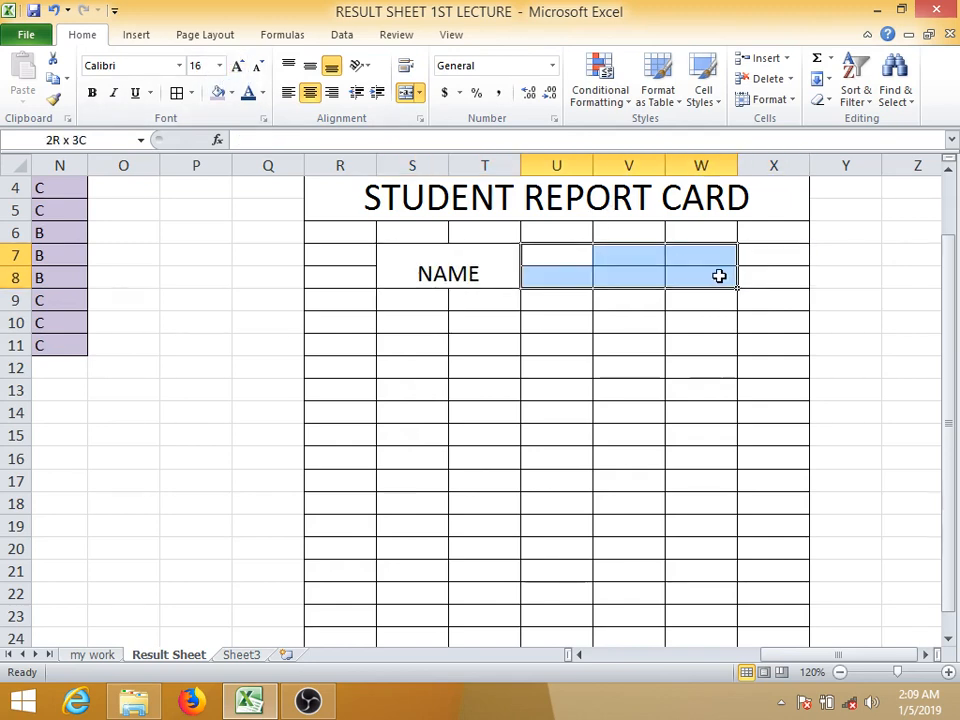
pyautogui.click(405, 93)
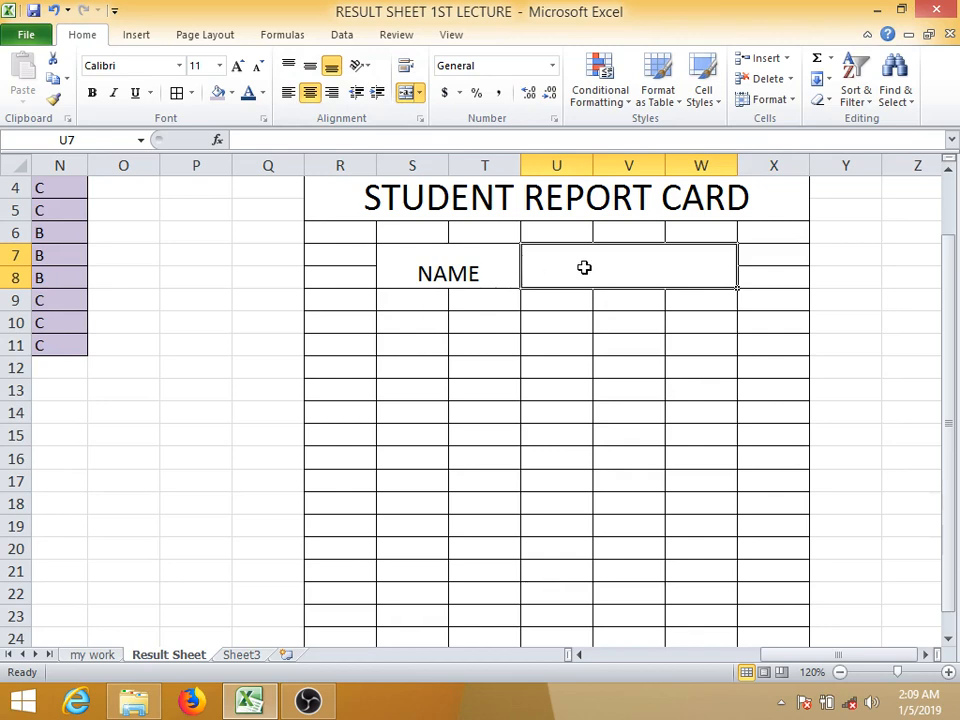
pyautogui.scroll(1, 584, 267)
pyautogui.click(613, 431)
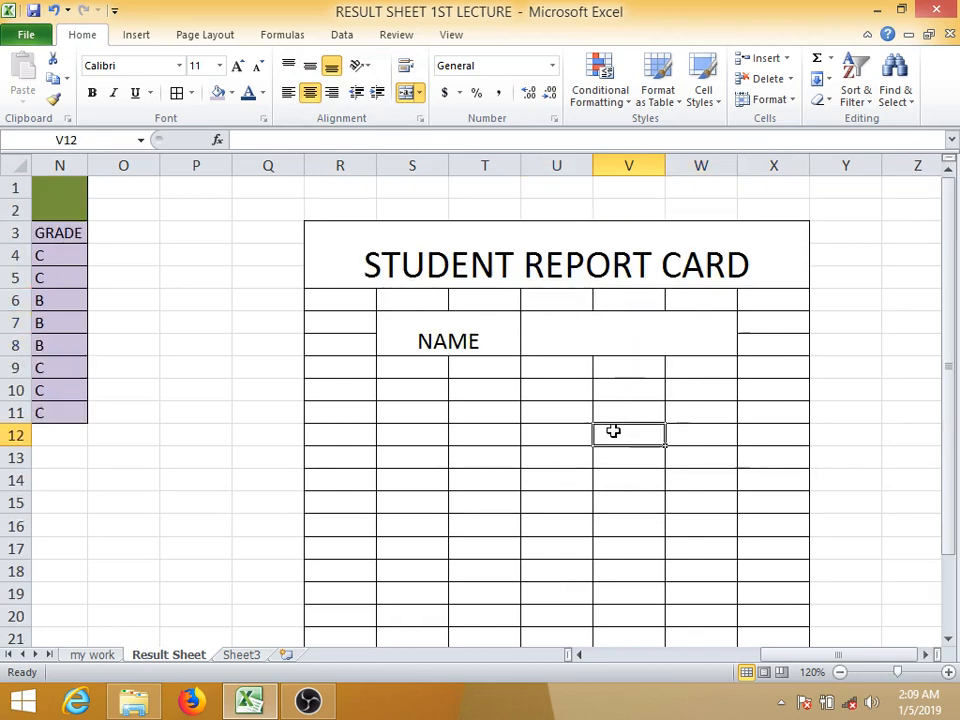
# Step: Enter the label DATE in R6 below the report card title
pyautogui.click(339, 297)
pyautogui.write('DATE')
pyautogui.press('Tab')
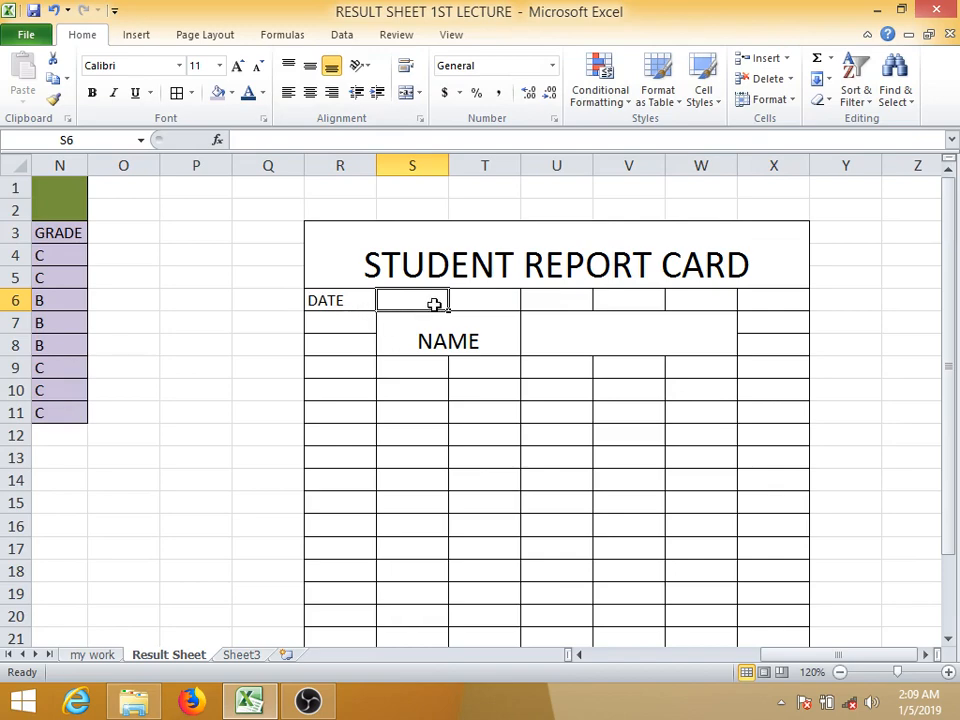
pyautogui.click(553, 374)
pyautogui.click(405, 414)
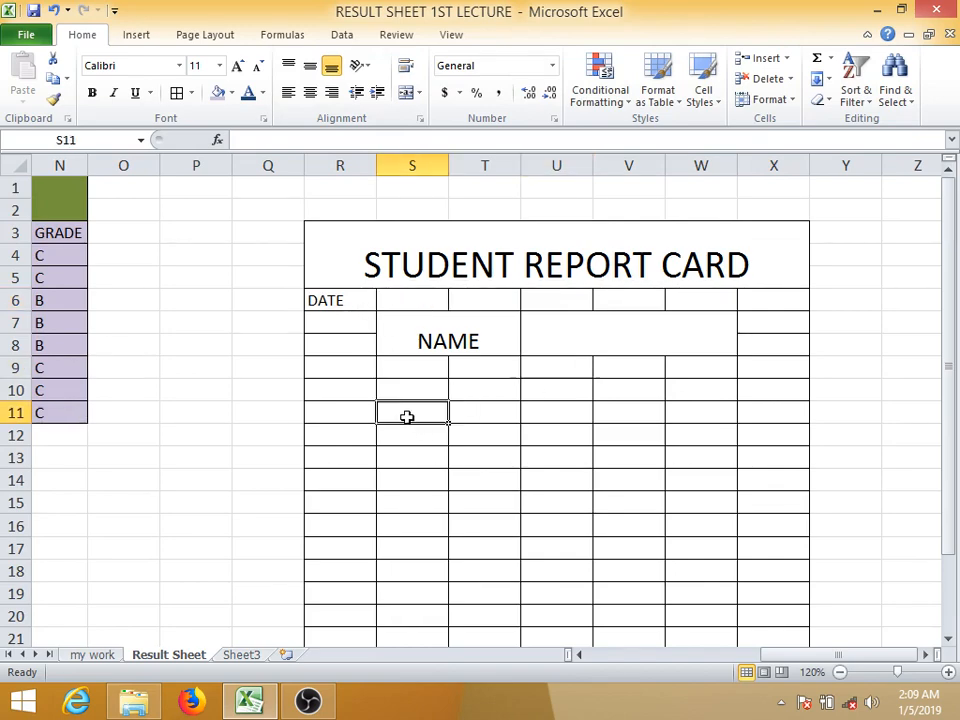
# Step: Copy the subject headings ENGLISH to IT from C3:G3 into the report card starting at S11
pyautogui.moveTo(485, 458); pyautogui.dragTo(15, 440)
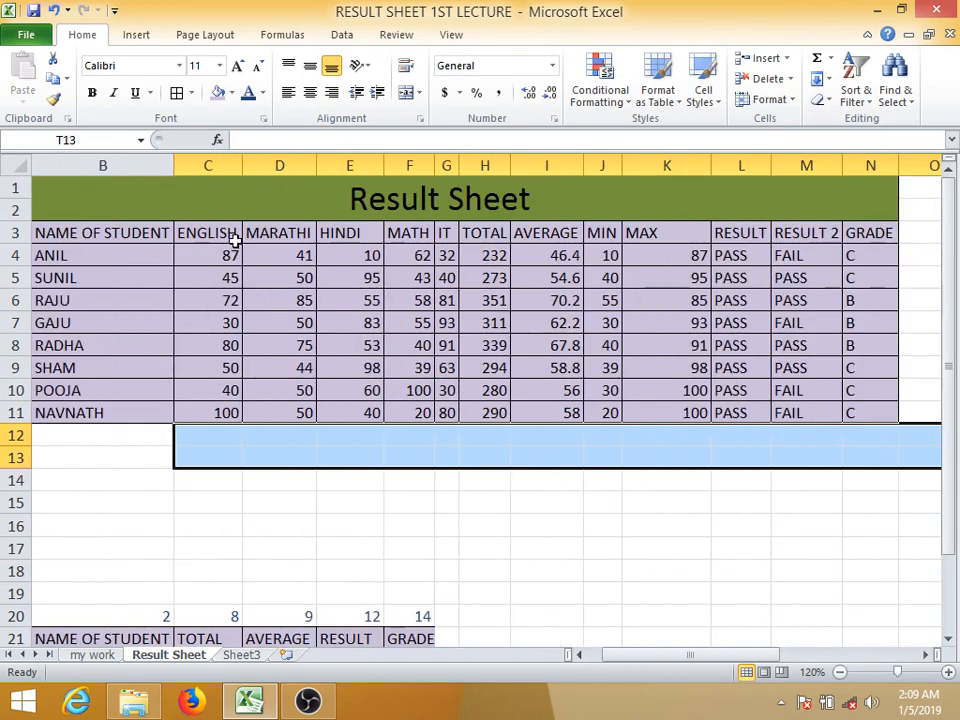
pyautogui.moveTo(221, 229); pyautogui.dragTo(446, 234)
pyautogui.hotkey('ctrl', 'c')
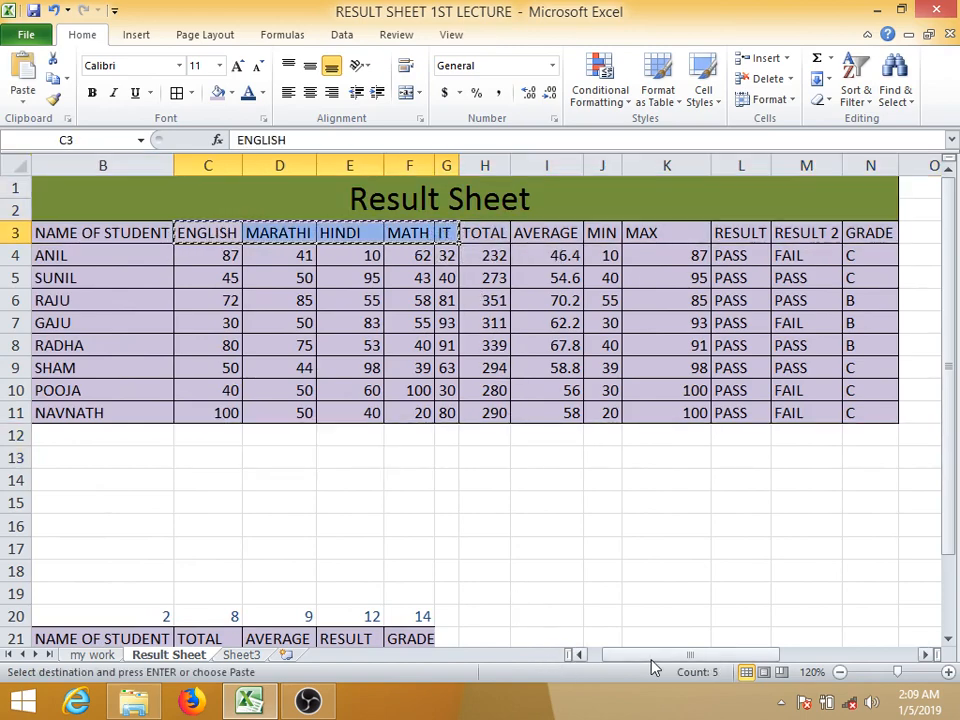
pyautogui.moveTo(653, 655); pyautogui.dragTo(791, 655)
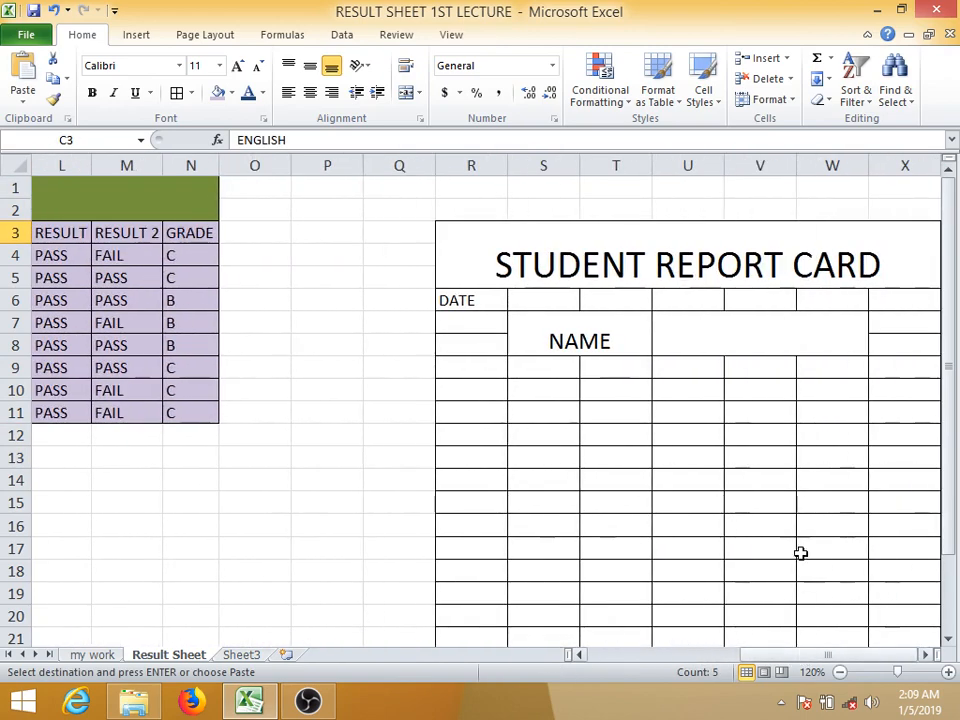
pyautogui.click(599, 411)
pyautogui.click(568, 418)
pyautogui.hotkey('ctrl', 'v')
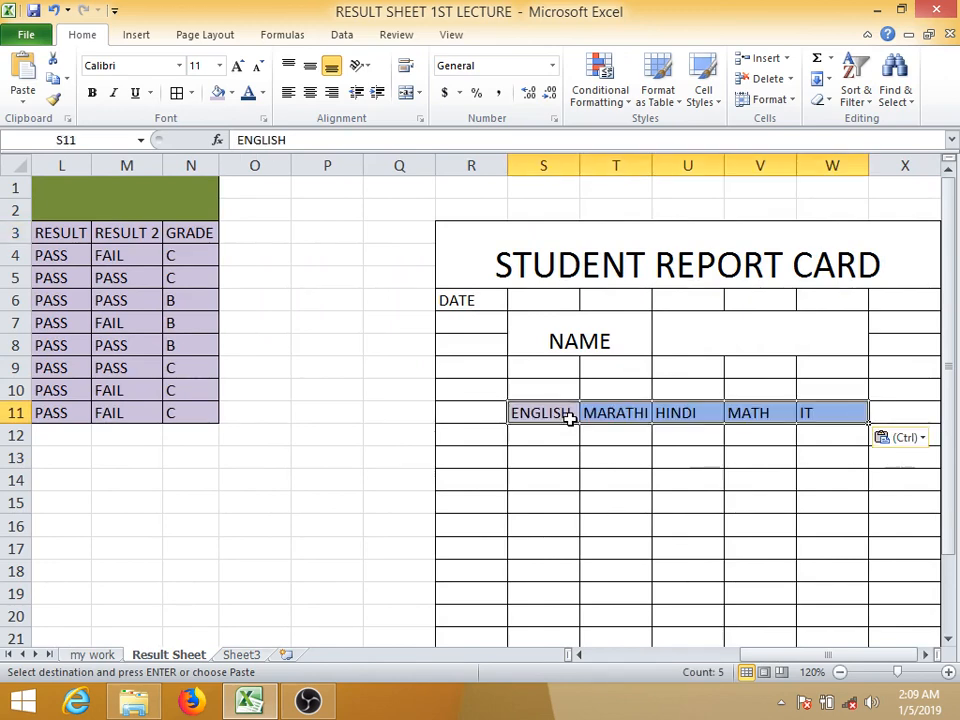
pyautogui.click(726, 493)
pyautogui.click(918, 410)
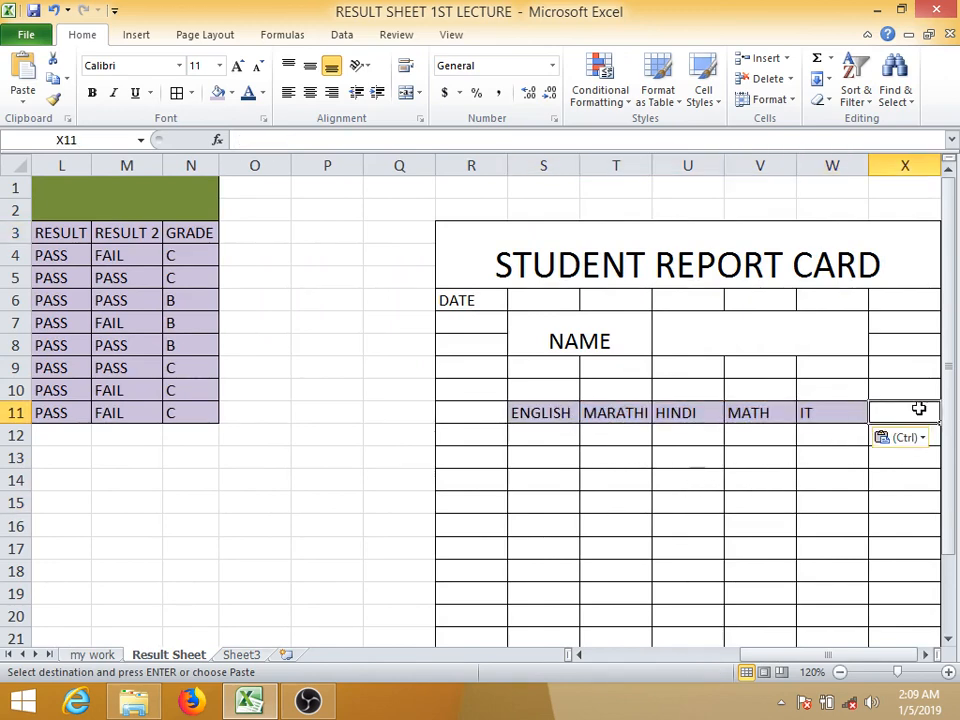
# Step: Enter the heading TOTAL in X11 after the subject headings and the label RESULT in S17 of the report card
pyautogui.write('TOTAL')
pyautogui.press('Return')
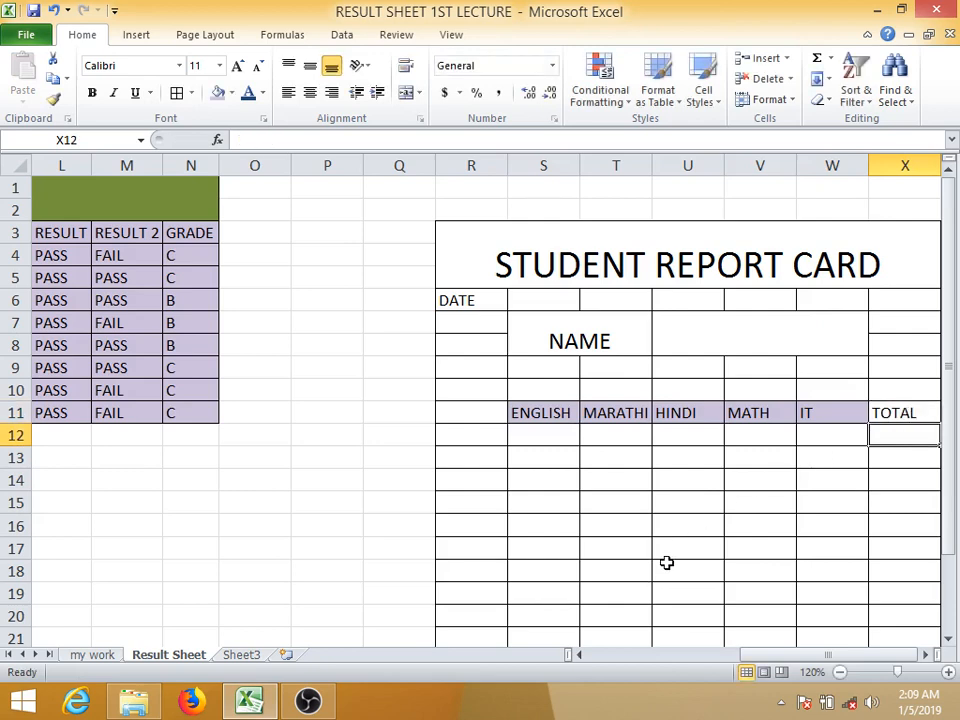
pyautogui.click(545, 566)
pyautogui.click(555, 547)
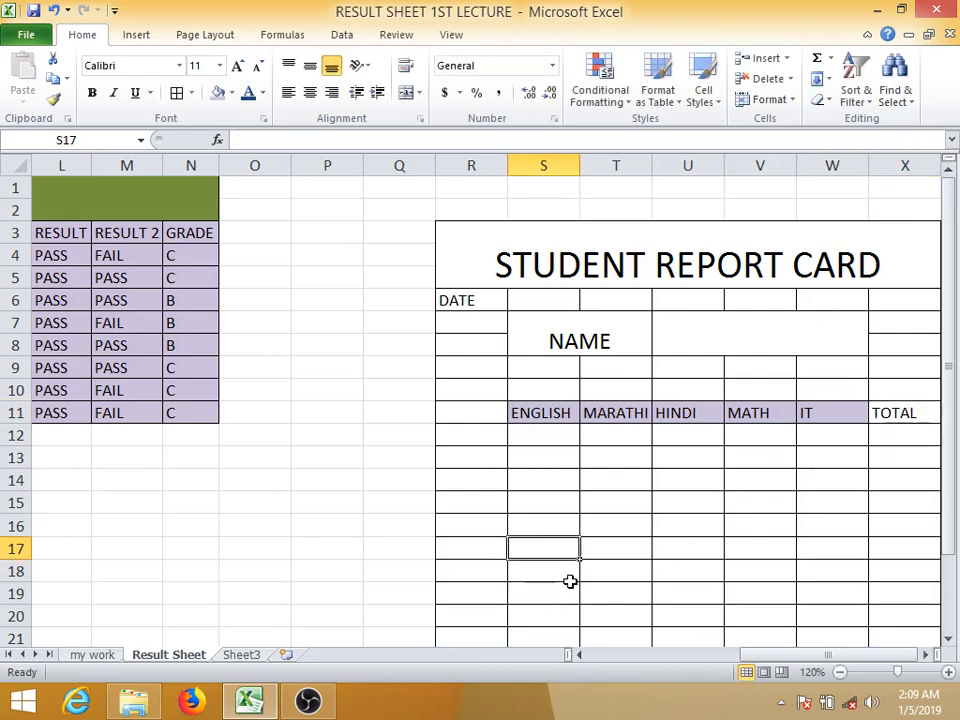
pyautogui.write('RESULT')
pyautogui.press('Tab')
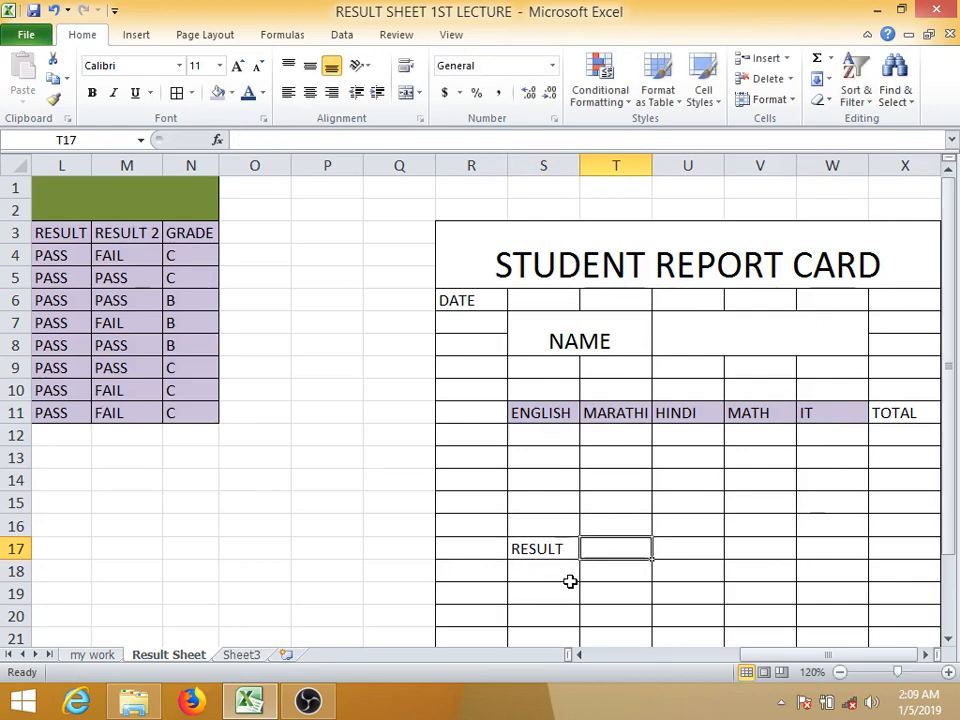
# Step: Enter the label GRADE in S20 below the RESULT label
pyautogui.press('Down')
pyautogui.press('Down')
pyautogui.press('Left')
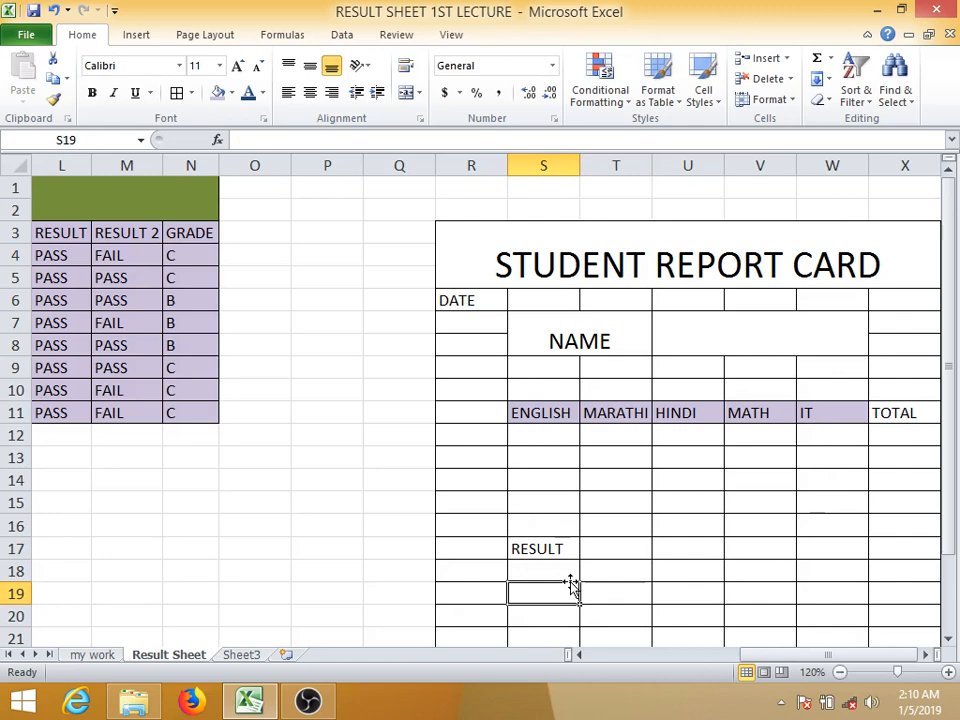
pyautogui.press('Down')
pyautogui.write('GRADE')
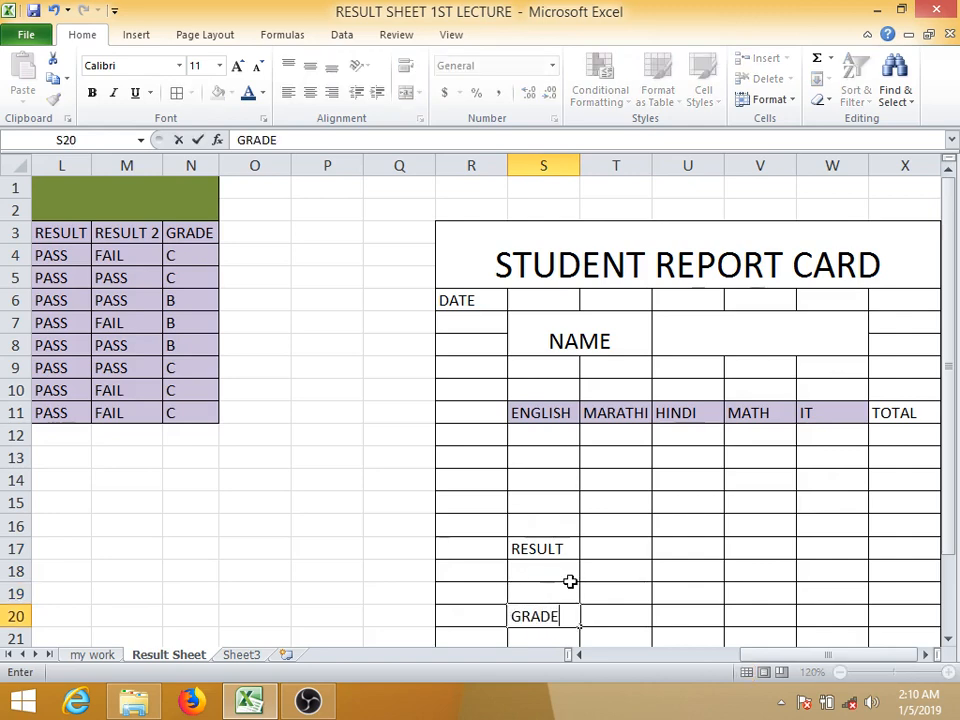
pyautogui.press('Return')
# Step: Merge and center S17:S18 for RESULT and S19:S20 for GRADE, and middle-align both labels
pyautogui.moveTo(553, 525); pyautogui.dragTo(557, 590)
pyautogui.click(407, 92)
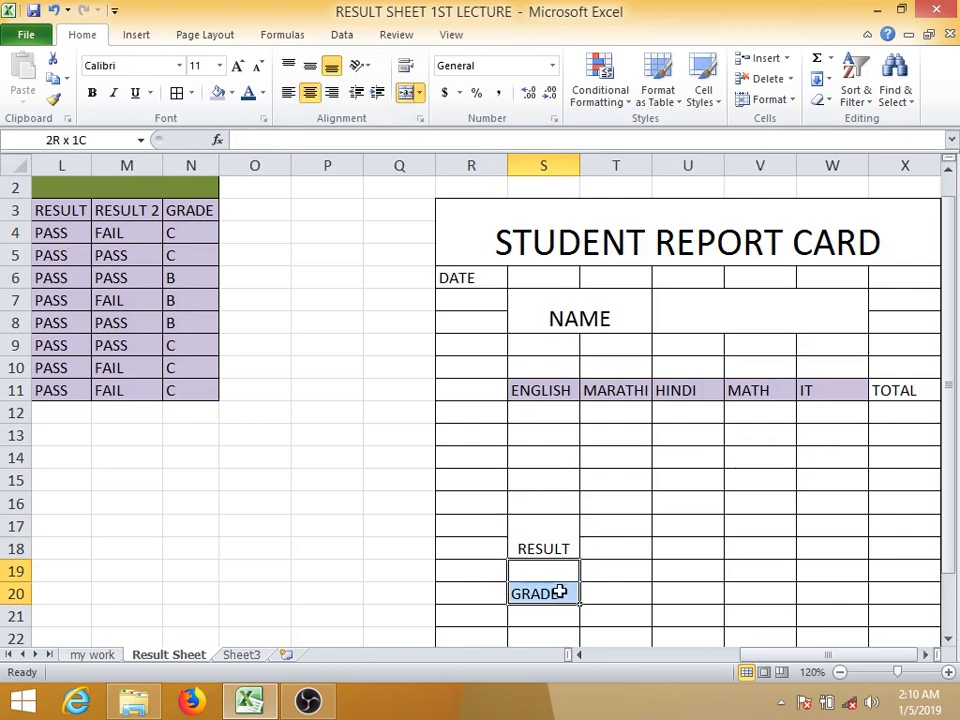
pyautogui.click(407, 92)
pyautogui.moveTo(555, 525); pyautogui.dragTo(561, 566)
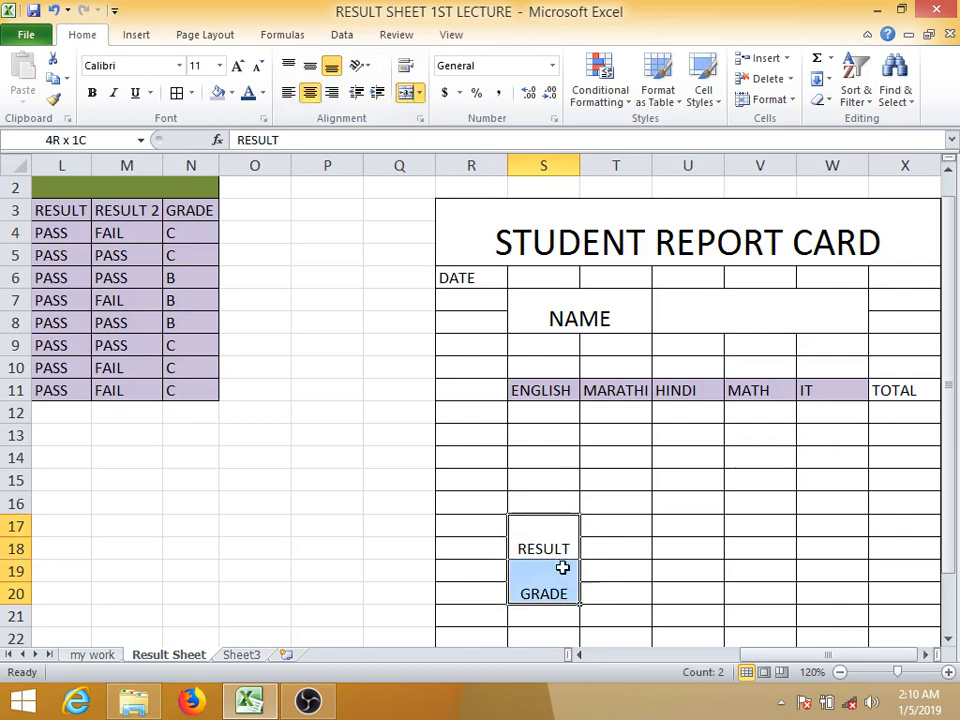
pyautogui.click(311, 67)
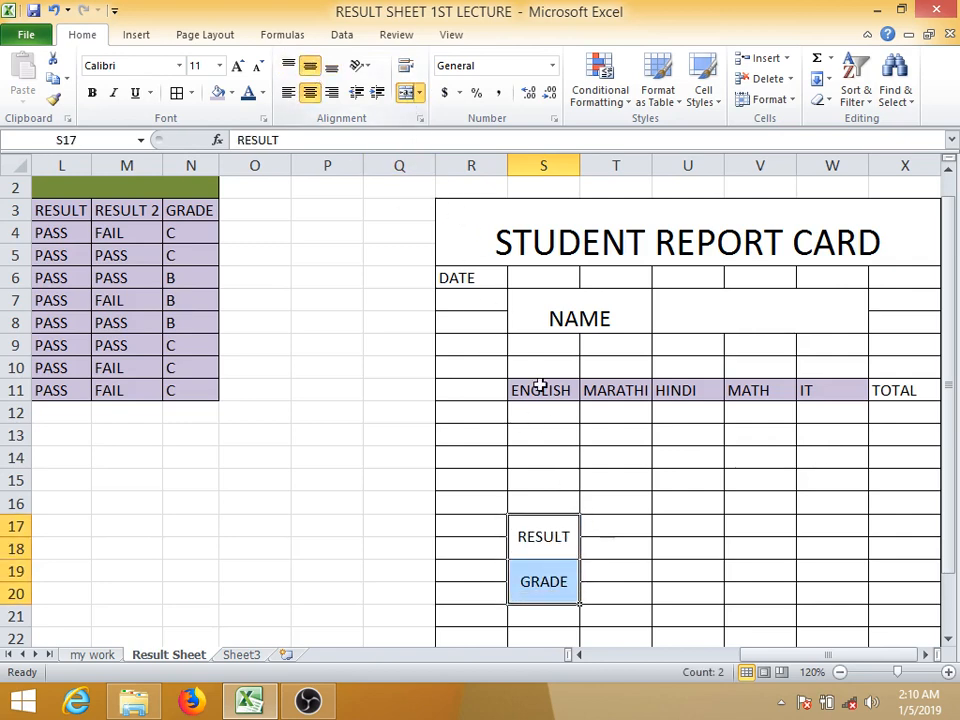
# Step: Merge and center T17:U18 beside RESULT and T19:U20 beside GRADE as value cells
pyautogui.moveTo(605, 524); pyautogui.dragTo(700, 546)
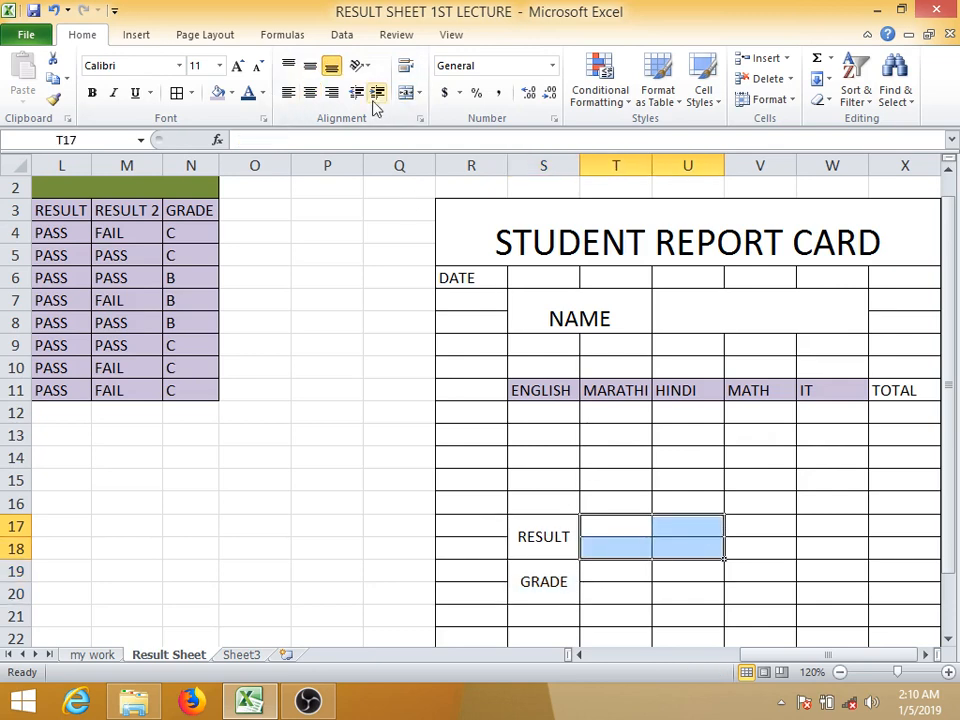
pyautogui.click(405, 92)
pyautogui.moveTo(604, 570); pyautogui.dragTo(700, 592)
pyautogui.click(405, 92)
pyautogui.scroll(-1, 615, 456)
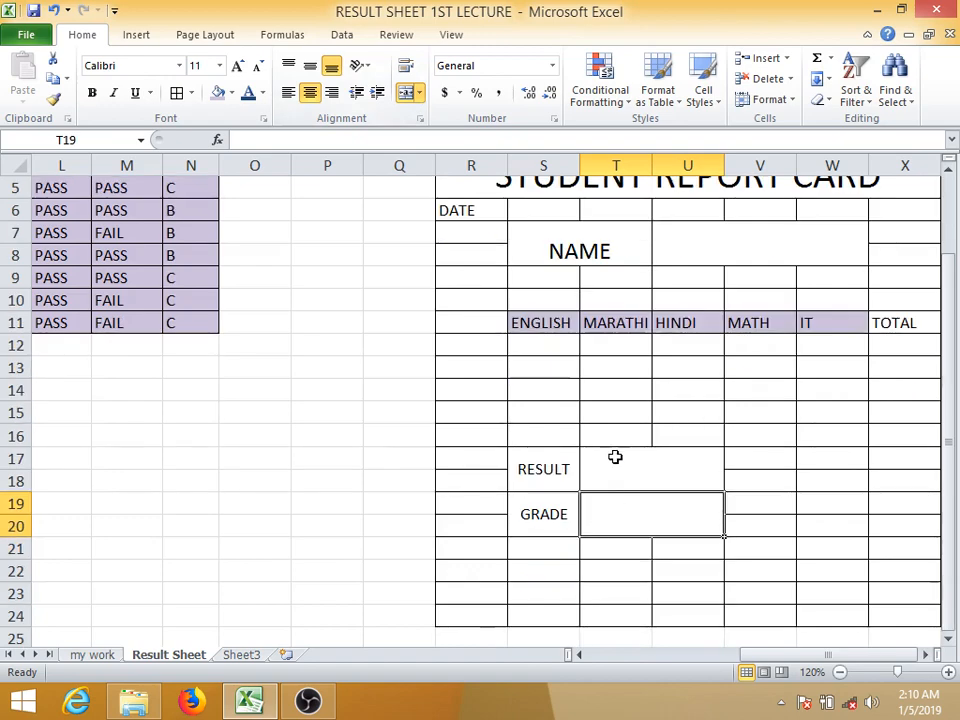
# Step: Fill the whole report card R3:X24 with the light purple used in the results table
pyautogui.scroll(1, 554, 367)
pyautogui.moveTo(482, 242); pyautogui.dragTo(651, 602)
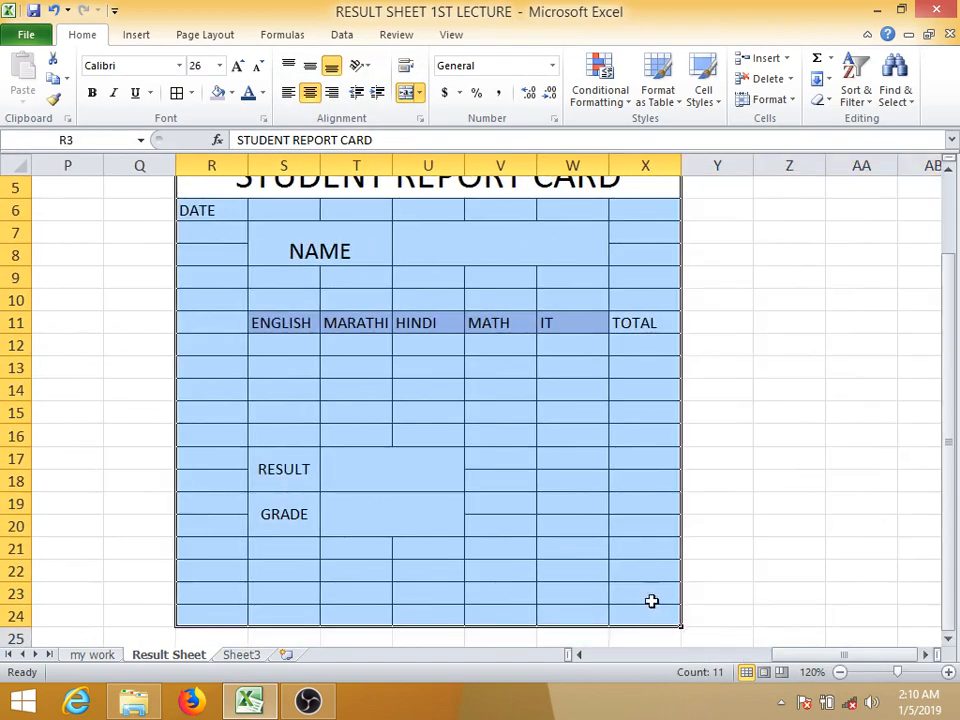
pyautogui.keyDown('ctrl'); pyautogui.scroll(-2, 591, 544); pyautogui.keyUp('ctrl')
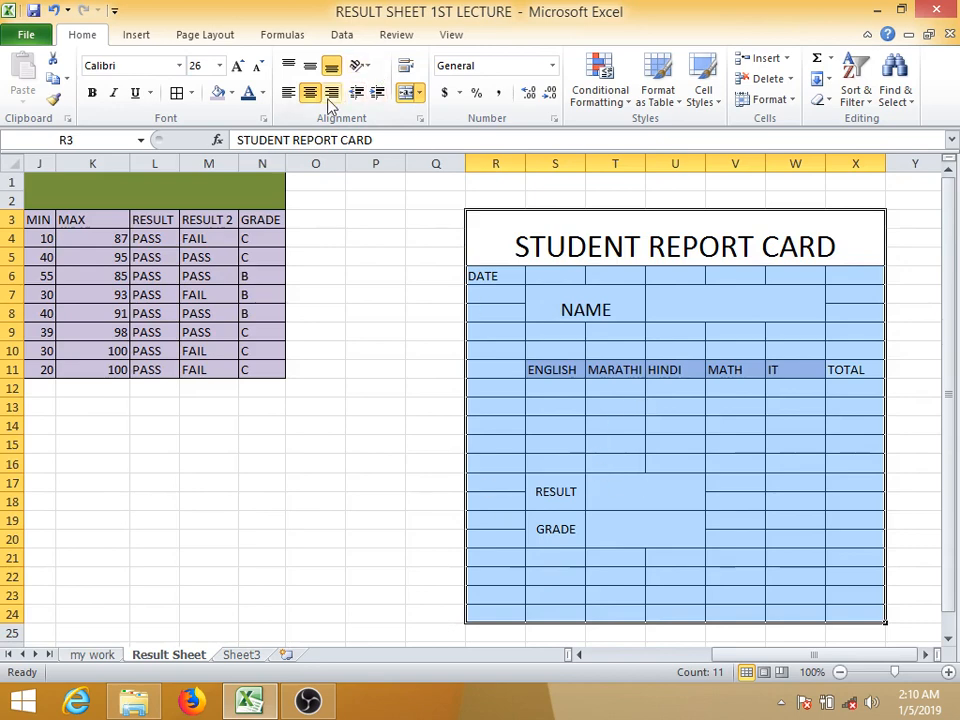
pyautogui.click(217, 95)
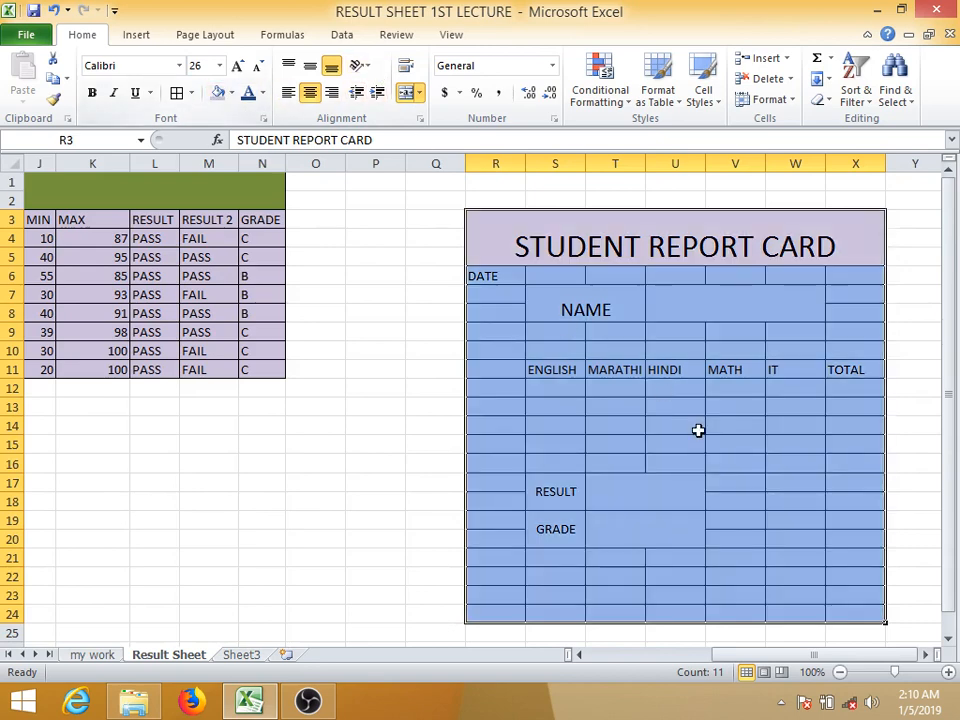
pyautogui.click(698, 431)
# Step: Fill the report card title and the DATE row below it with light orange
pyautogui.click(537, 236)
pyautogui.moveTo(537, 236); pyautogui.dragTo(553, 274)
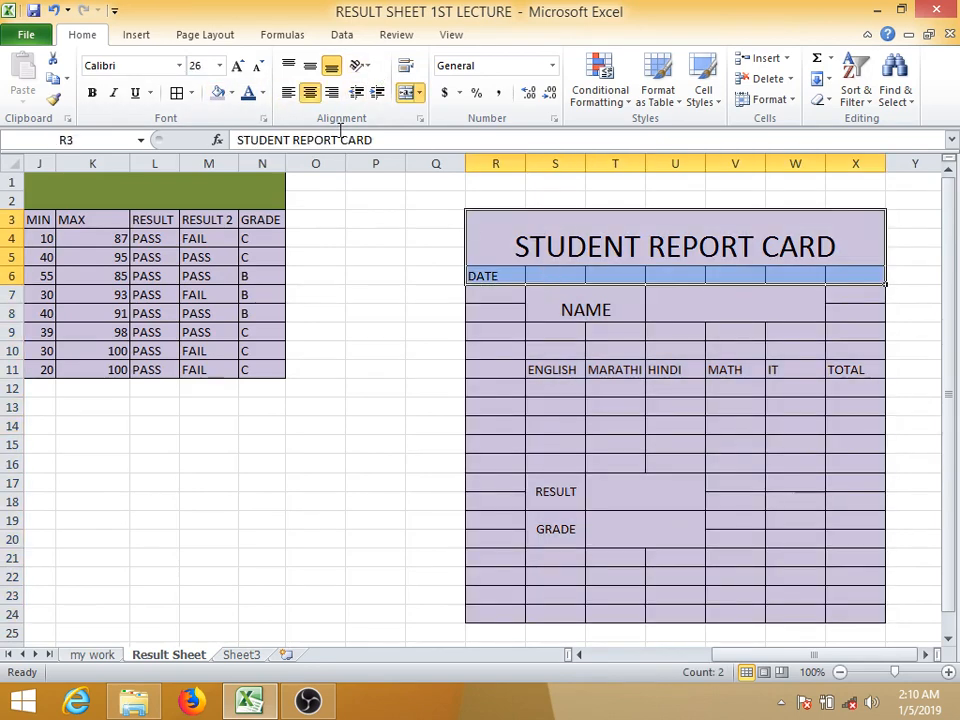
pyautogui.click(230, 93)
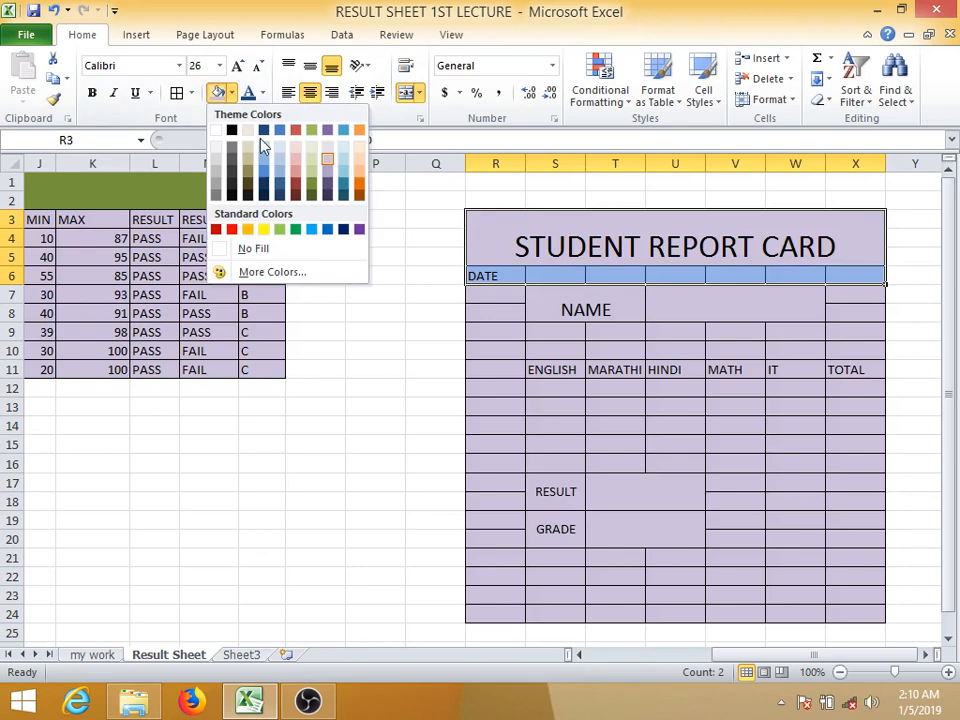
pyautogui.click(359, 180)
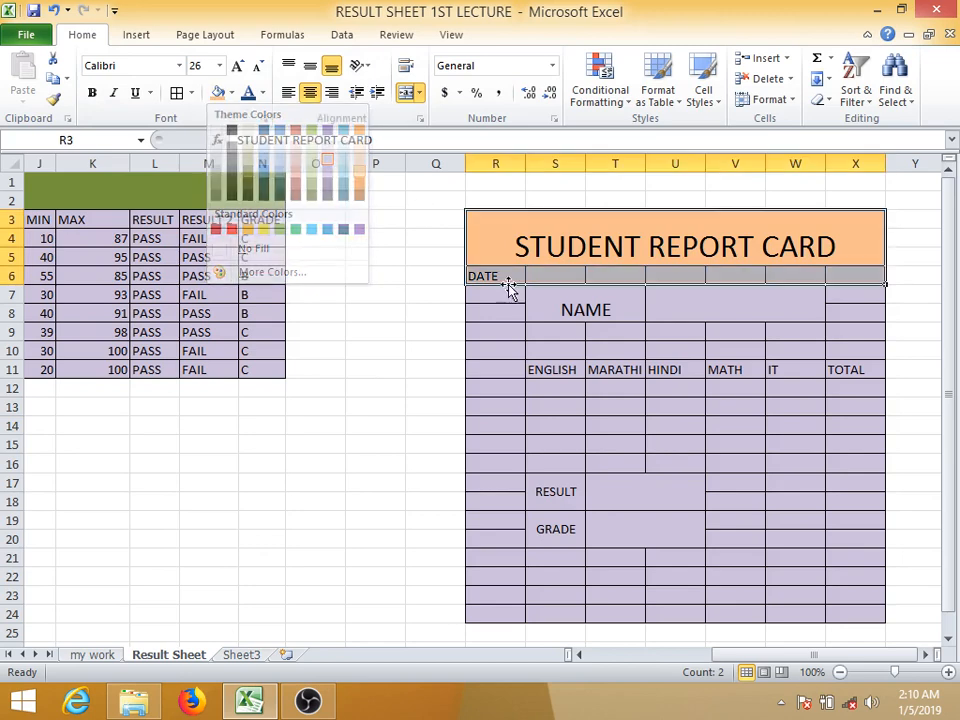
# Step: Fill the NAME block S7:W8 and the heading row S11:X11 with light blue
pyautogui.click(615, 369)
pyautogui.moveTo(612, 315); pyautogui.dragTo(699, 296)
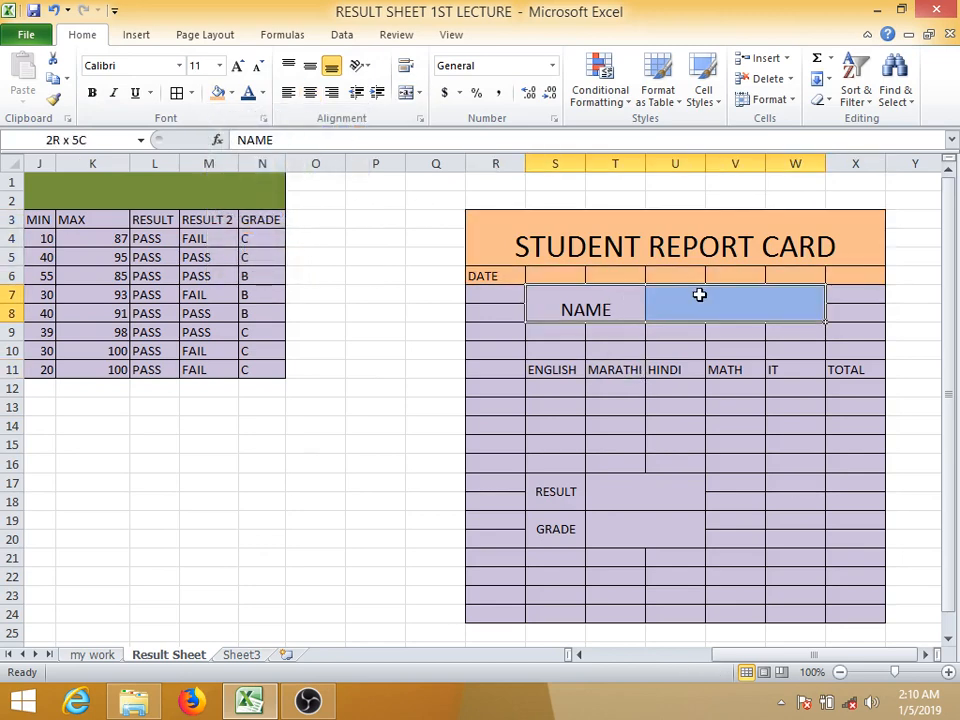
pyautogui.click(220, 95)
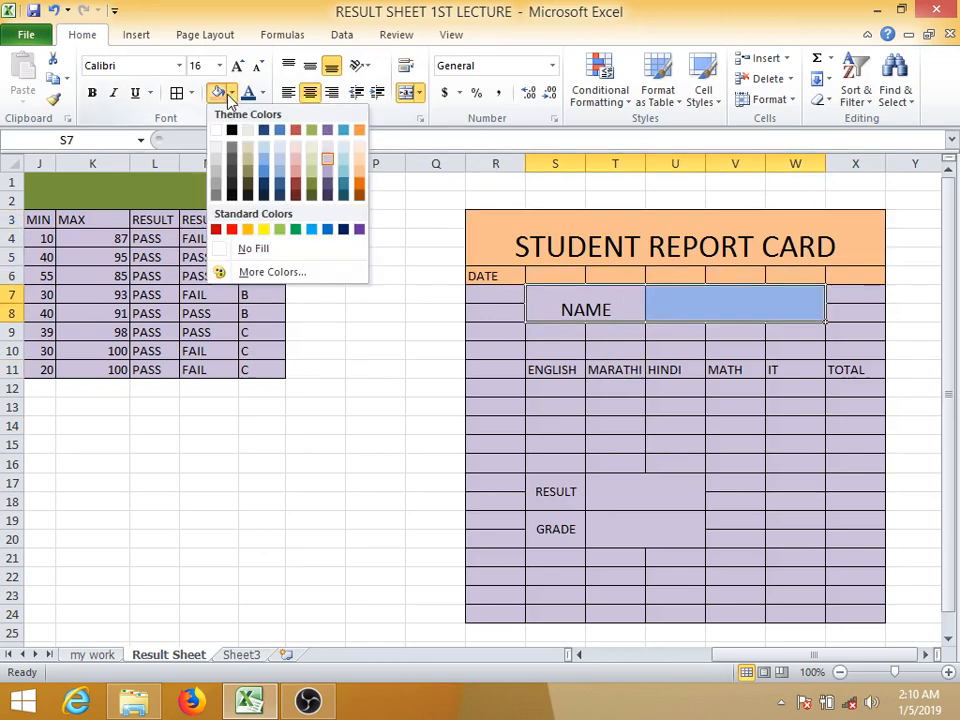
pyautogui.click(266, 173)
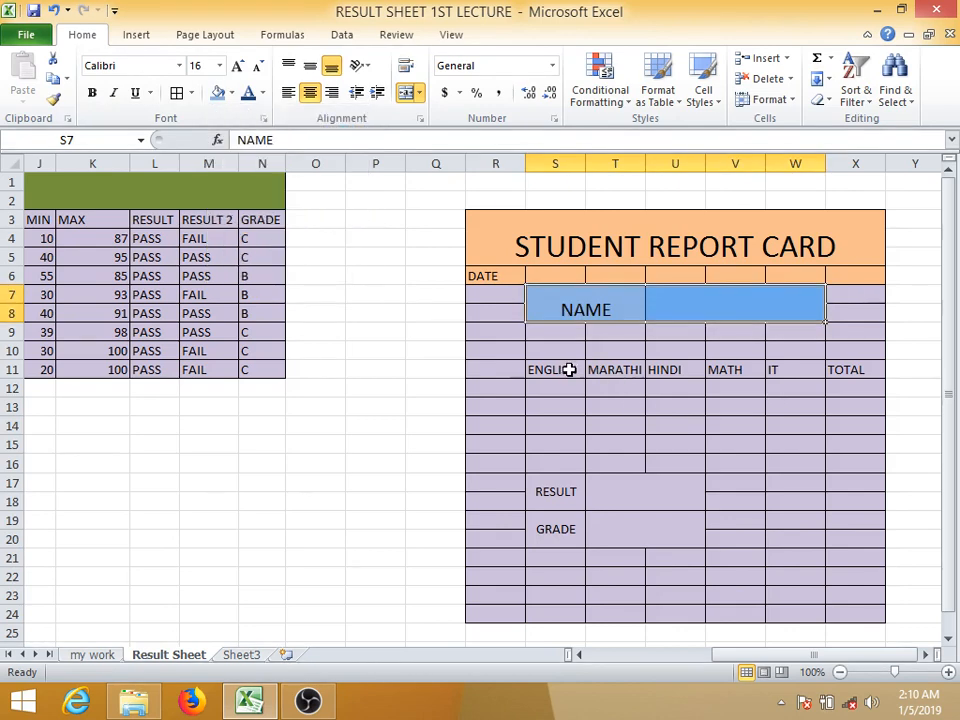
pyautogui.moveTo(568, 370); pyautogui.dragTo(836, 370)
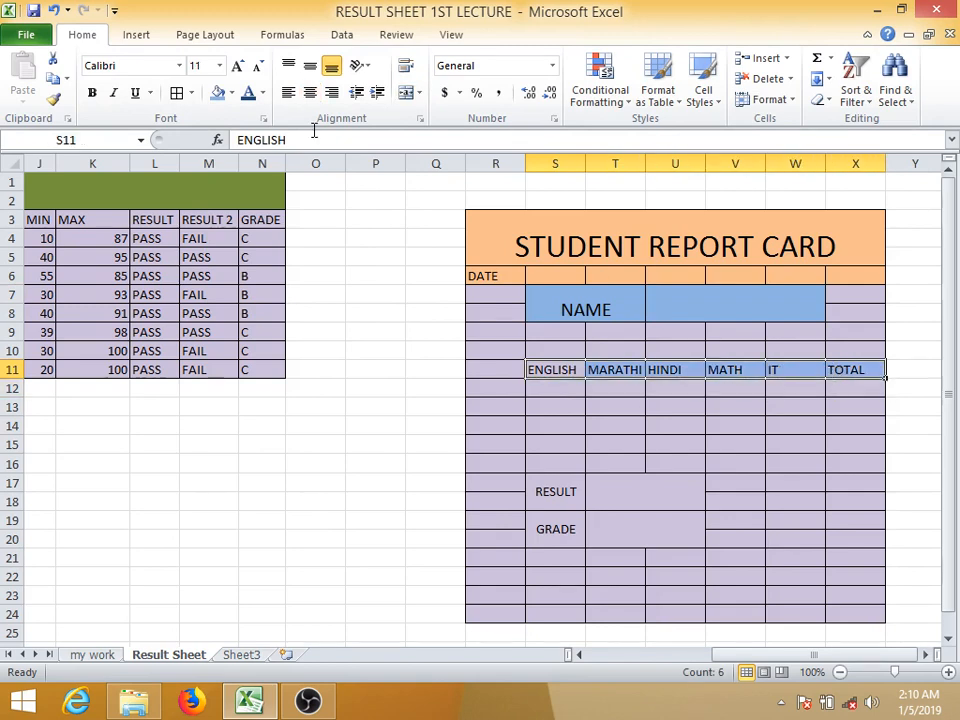
pyautogui.click(216, 93)
# Step: Merge rows 12 and 13 into one tall cell under each heading from column S to X
pyautogui.moveTo(579, 395); pyautogui.dragTo(861, 410)
pyautogui.click(407, 93)
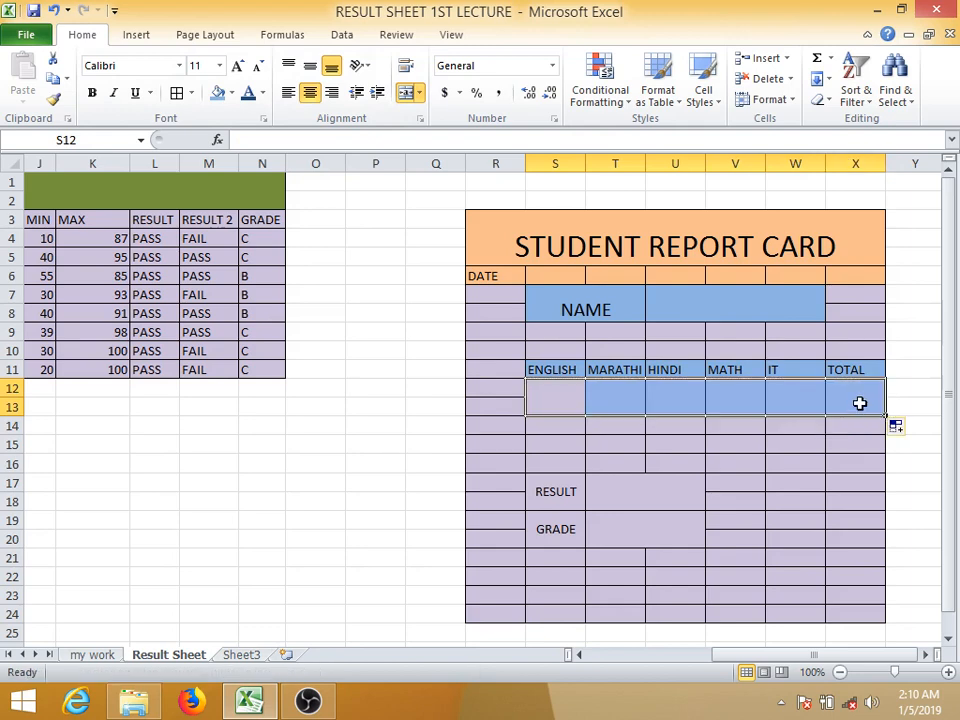
pyautogui.click(860, 403)
pyautogui.click(828, 521)
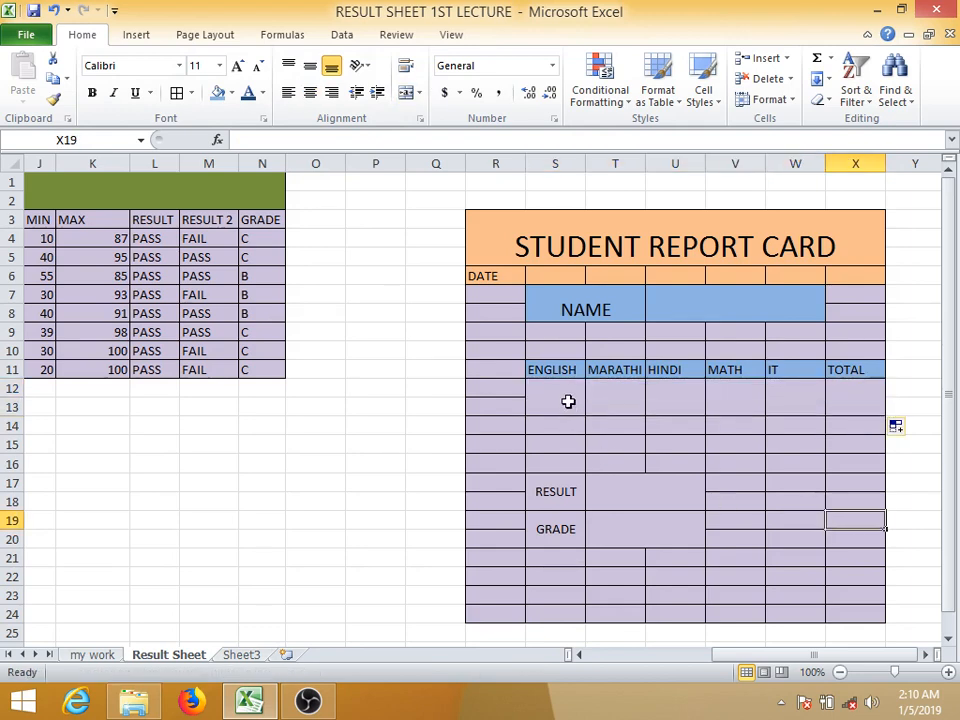
# Step: Enlarge the font of the merged mark cells S12:X13 by two sizes and make it bold
pyautogui.moveTo(567, 401); pyautogui.dragTo(855, 400)
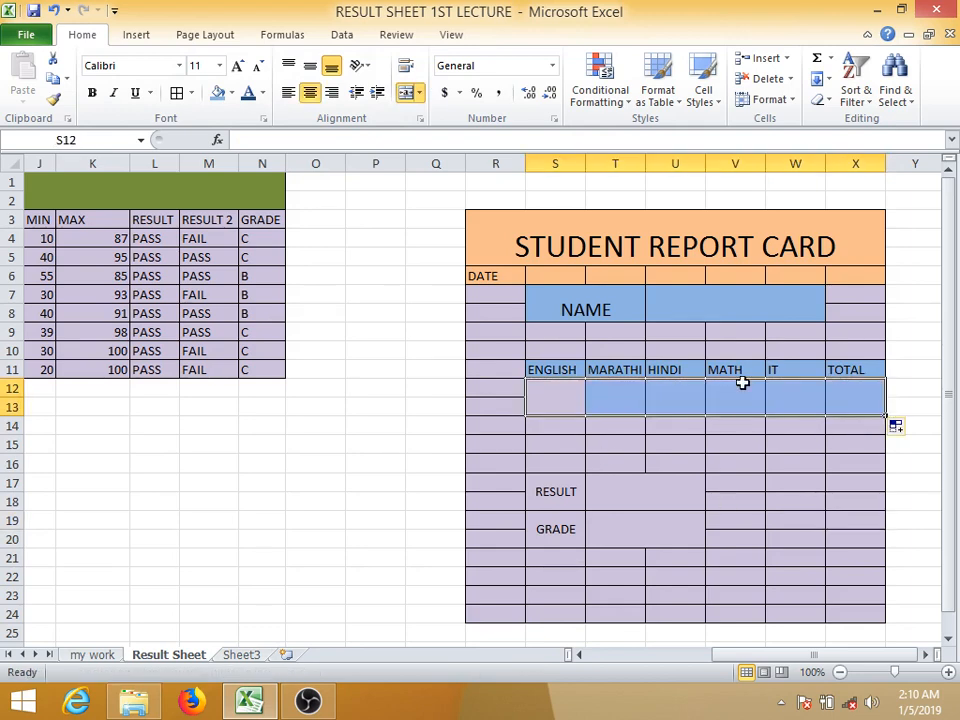
pyautogui.click(237, 66)
pyautogui.click(237, 66)
pyautogui.click(92, 93)
# Step: Set the empty value cells beside RESULT and GRADE to font size 14 and bold
pyautogui.moveTo(621, 480); pyautogui.dragTo(643, 527)
pyautogui.click(237, 66)
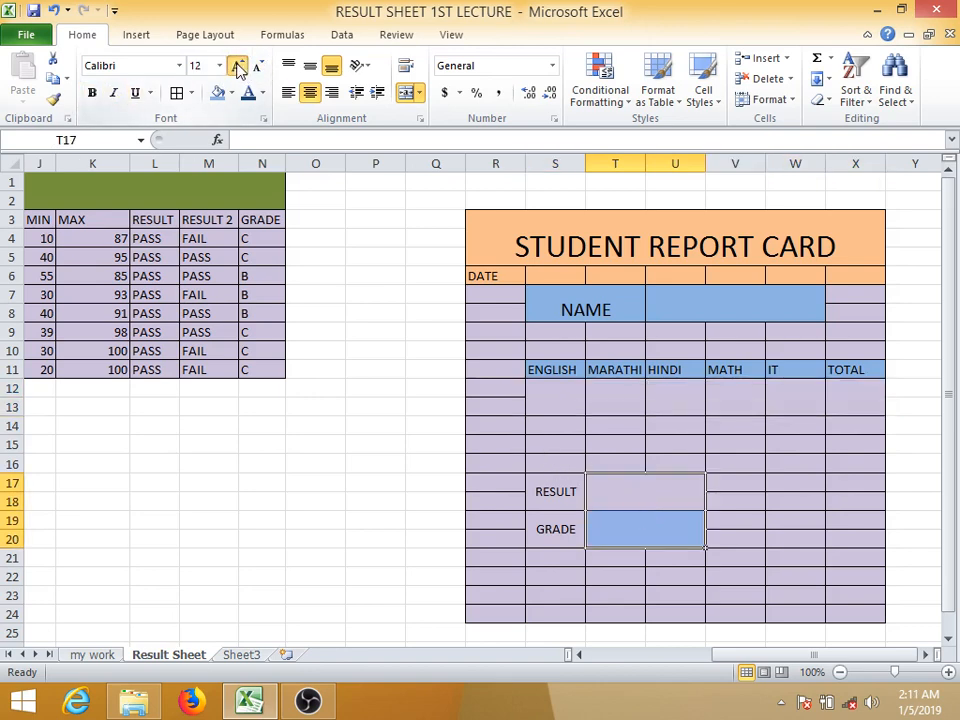
pyautogui.click(237, 66)
pyautogui.click(92, 93)
# Step: Set the empty merged cell beside NAME to font size 16 and bold
pyautogui.click(684, 311)
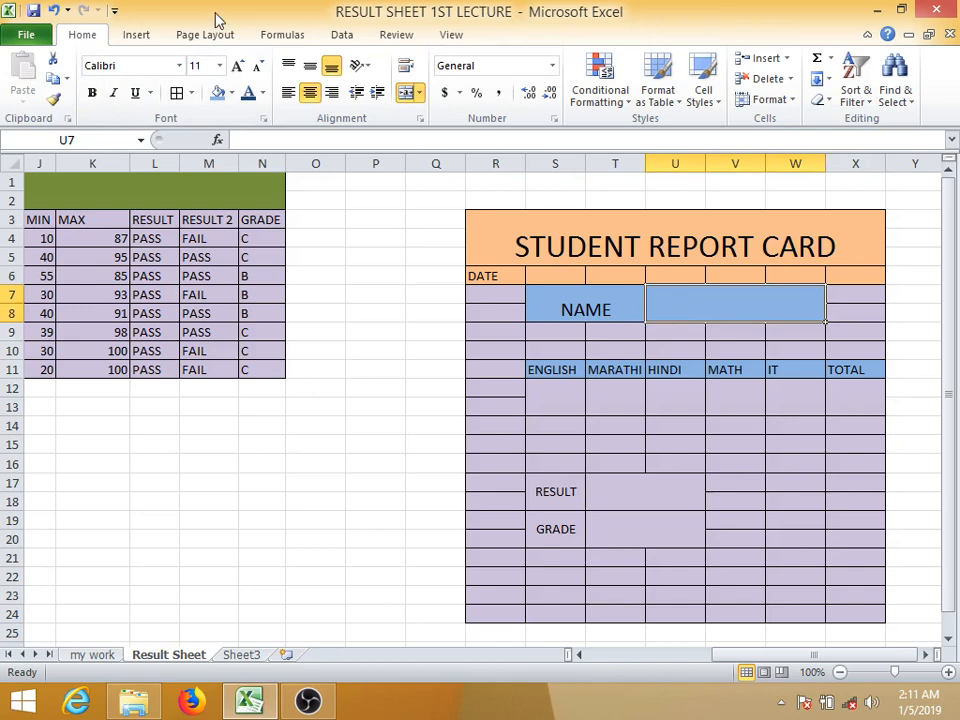
pyautogui.click(237, 66)
pyautogui.click(237, 66)
pyautogui.click(237, 66)
pyautogui.click(92, 93)
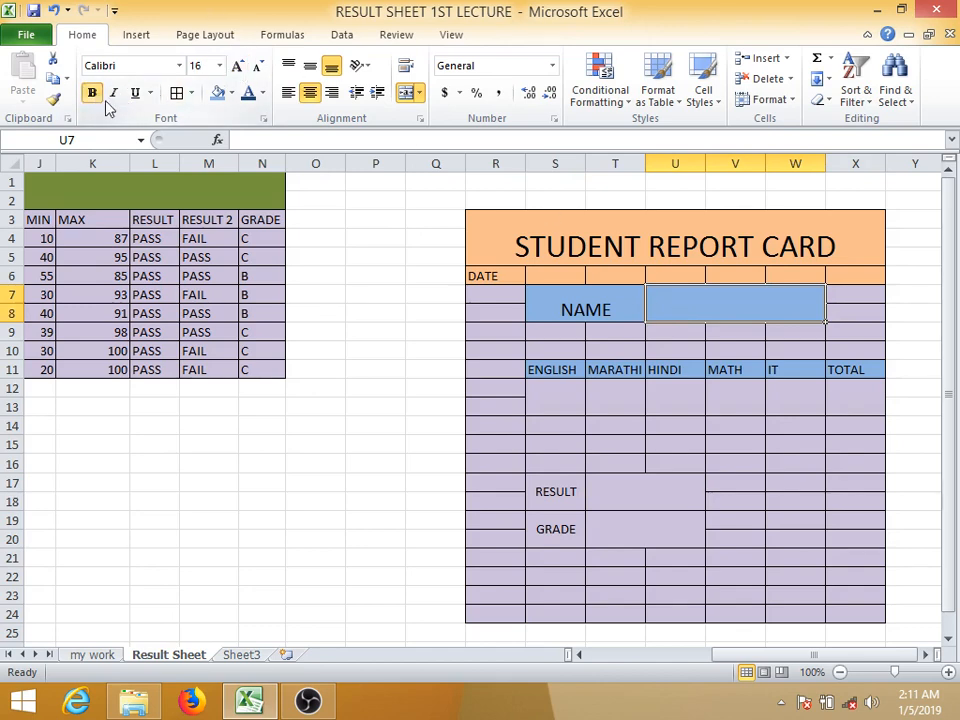
pyautogui.click(628, 428)
pyautogui.click(615, 489)
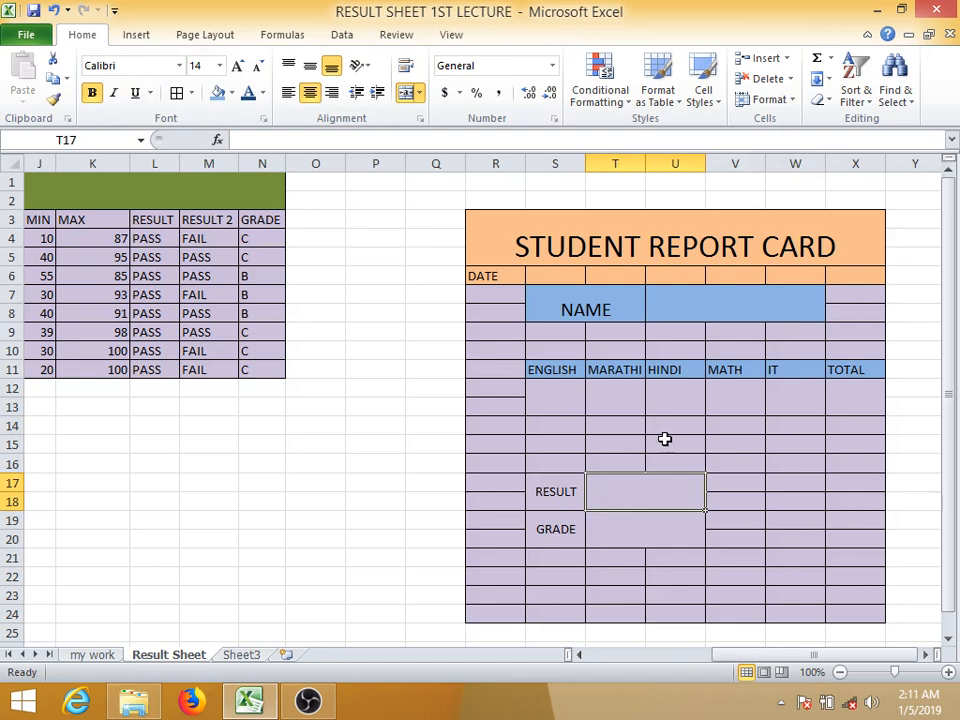
pyautogui.click(698, 428)
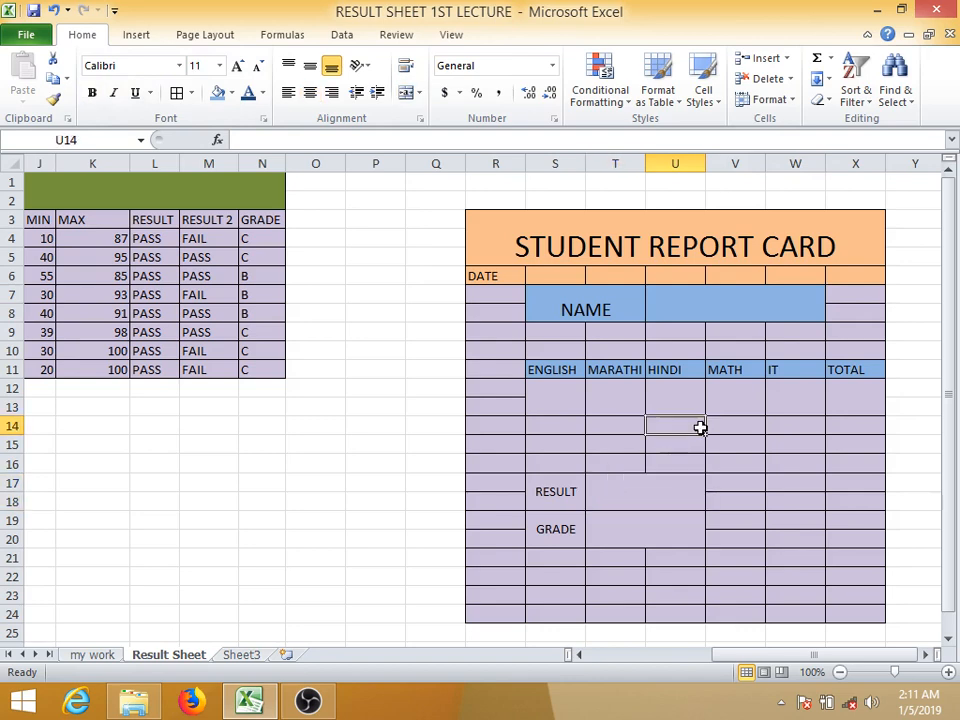
# Step: Enter the label SR.NO in W6 of the DATE row
pyautogui.click(783, 277)
pyautogui.write('SR')
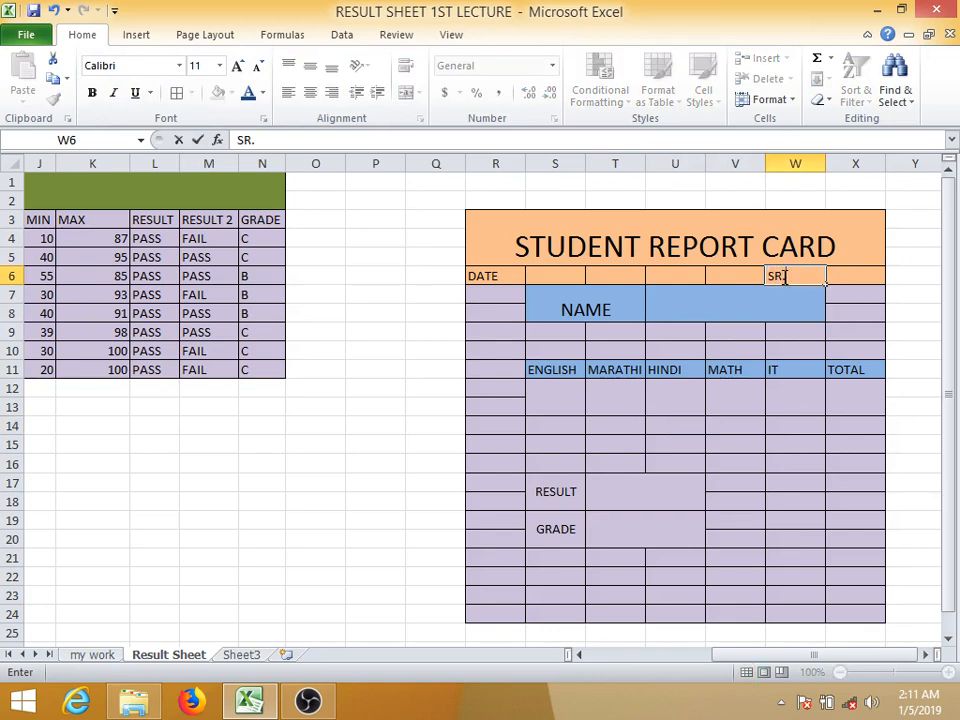
pyautogui.write('.NO')
pyautogui.press('Tab')
# Step: Fill the SR.NO label and the empty cell beside it, W6:X6, with yellow
pyautogui.moveTo(786, 276); pyautogui.dragTo(851, 279)
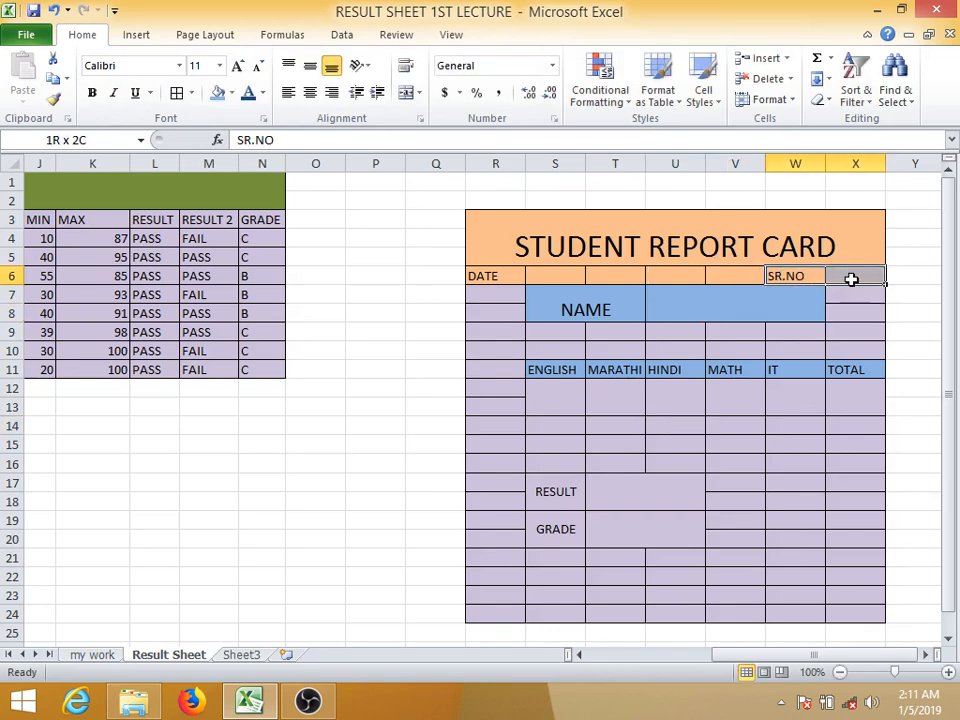
pyautogui.click(231, 93)
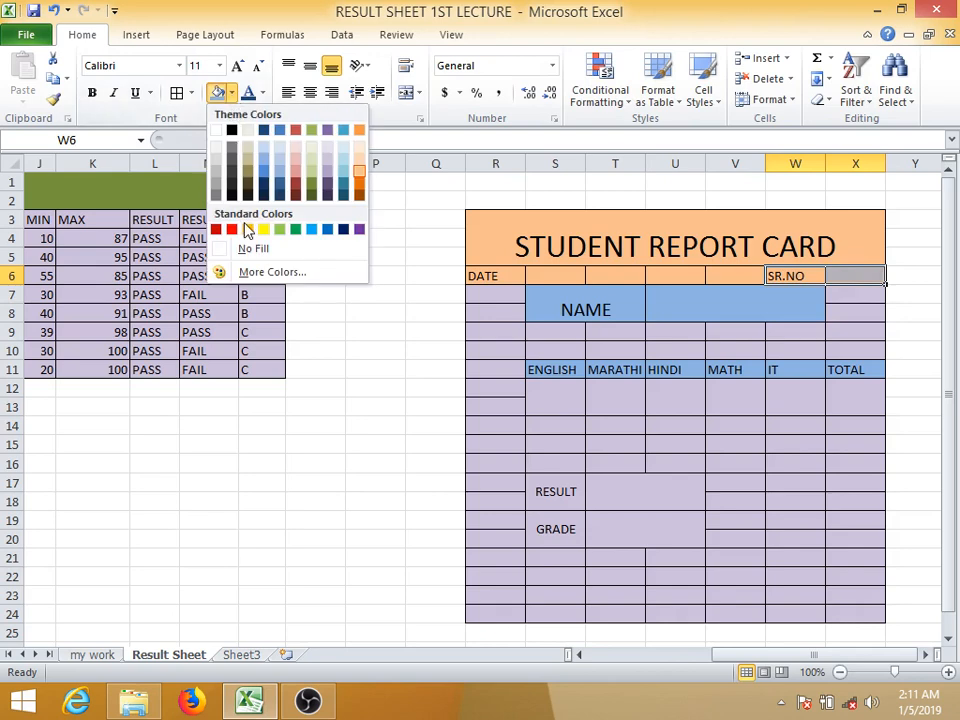
pyautogui.click(264, 230)
pyautogui.click(784, 423)
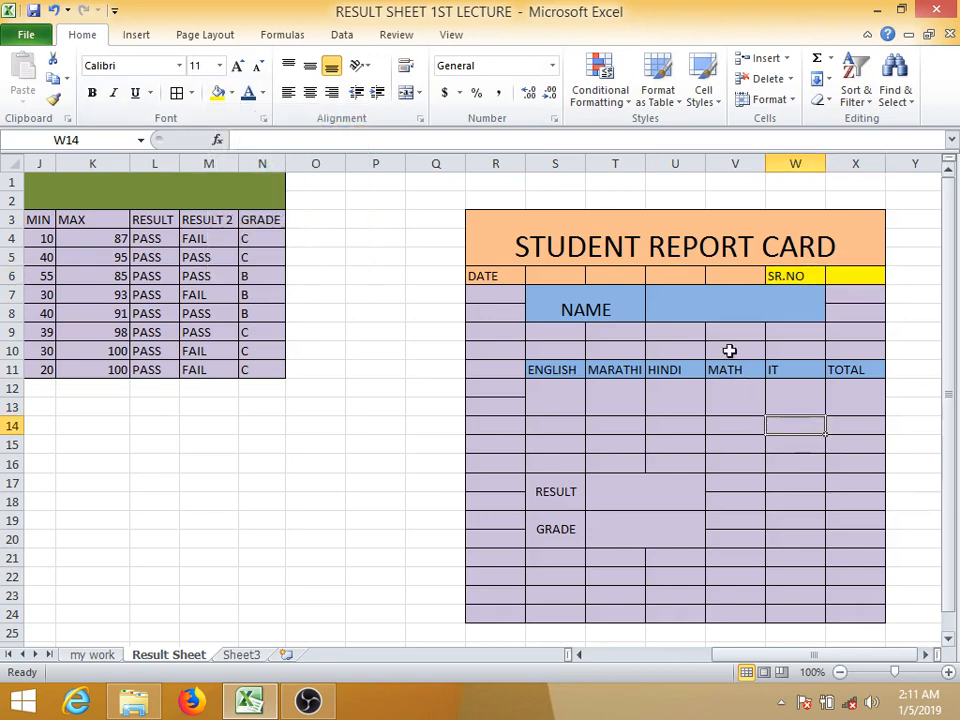
# Step: Make row 6 taller and center the contents of R6:X6 both horizontally and vertically
pyautogui.moveTo(21, 289); pyautogui.dragTo(17, 298)
pyautogui.click(735, 456)
pyautogui.click(800, 290)
pyautogui.moveTo(800, 290); pyautogui.dragTo(495, 284)
pyautogui.moveTo(886, 286); pyautogui.dragTo(490, 284)
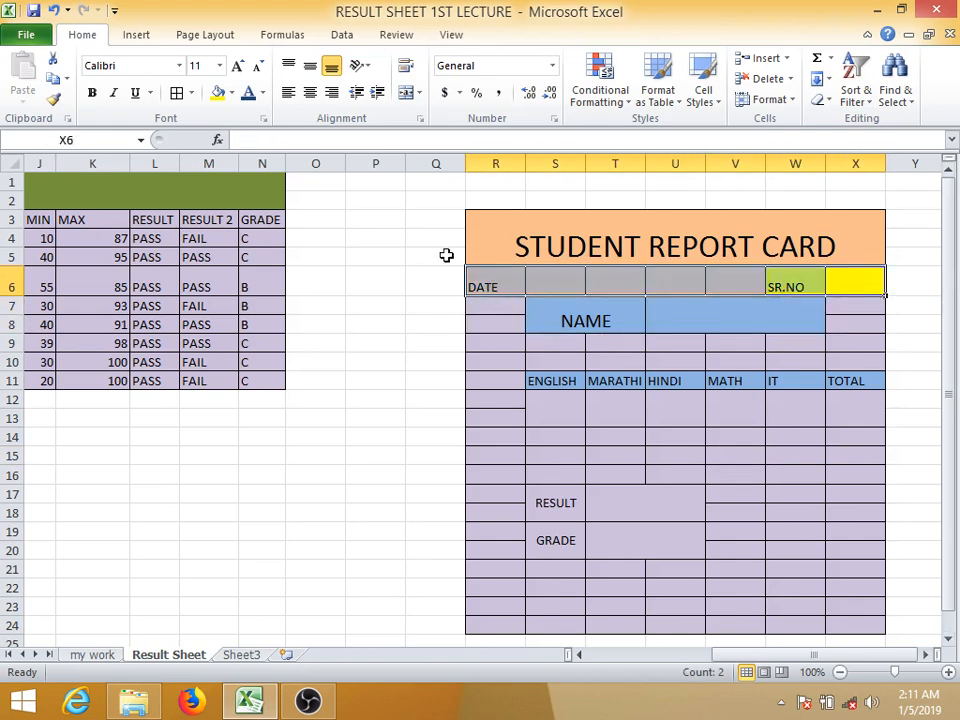
pyautogui.click(310, 92)
pyautogui.press('Return')
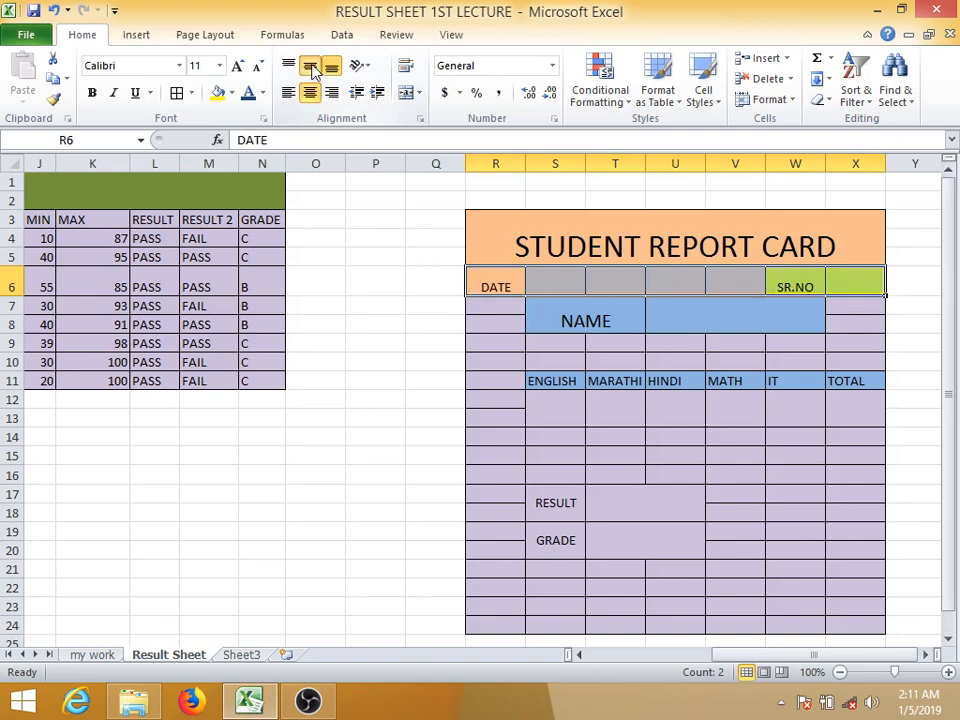
pyautogui.click(310, 66)
pyautogui.click(858, 281)
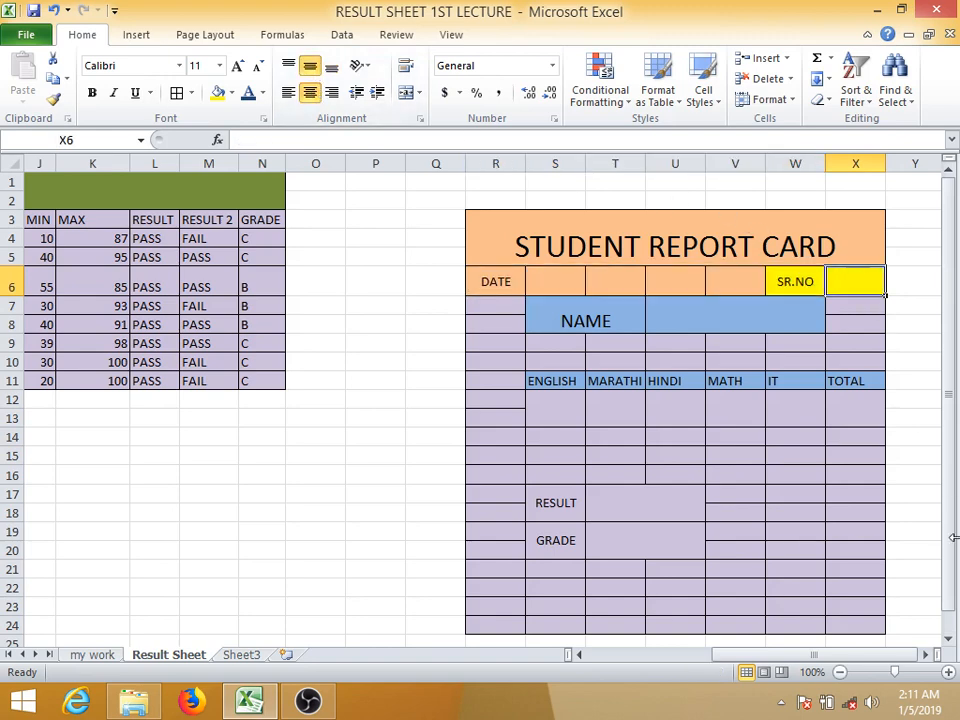
# Step: Enter 5 as the serial number in X6 of the report card
pyautogui.write('5')
pyautogui.press('Return')
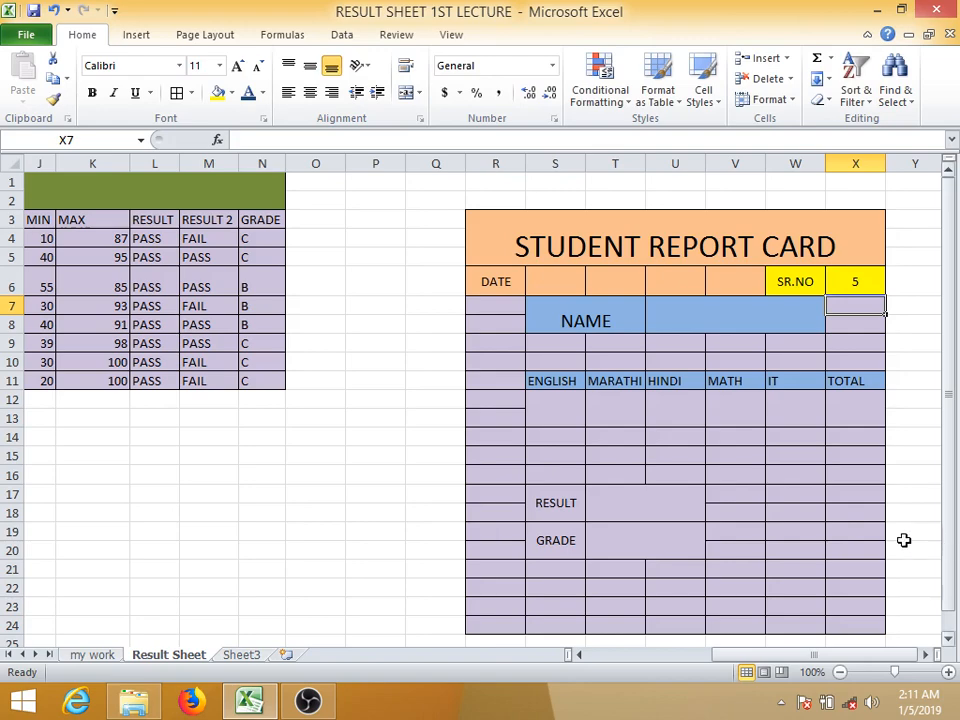
pyautogui.moveTo(258, 400); pyautogui.dragTo(45, 182)
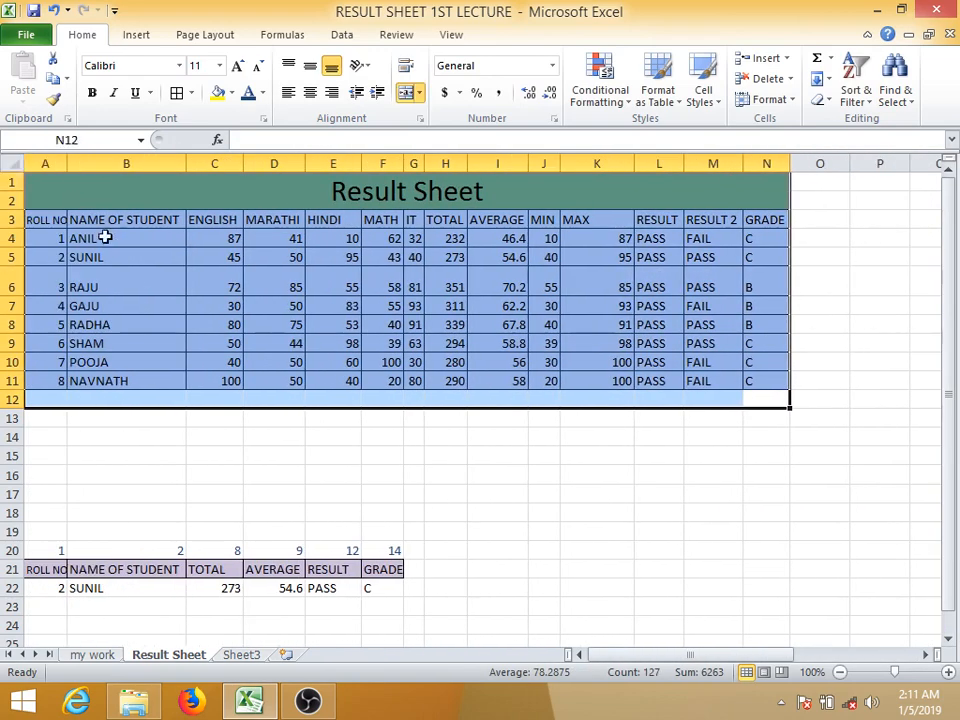
pyautogui.moveTo(692, 655); pyautogui.dragTo(815, 654)
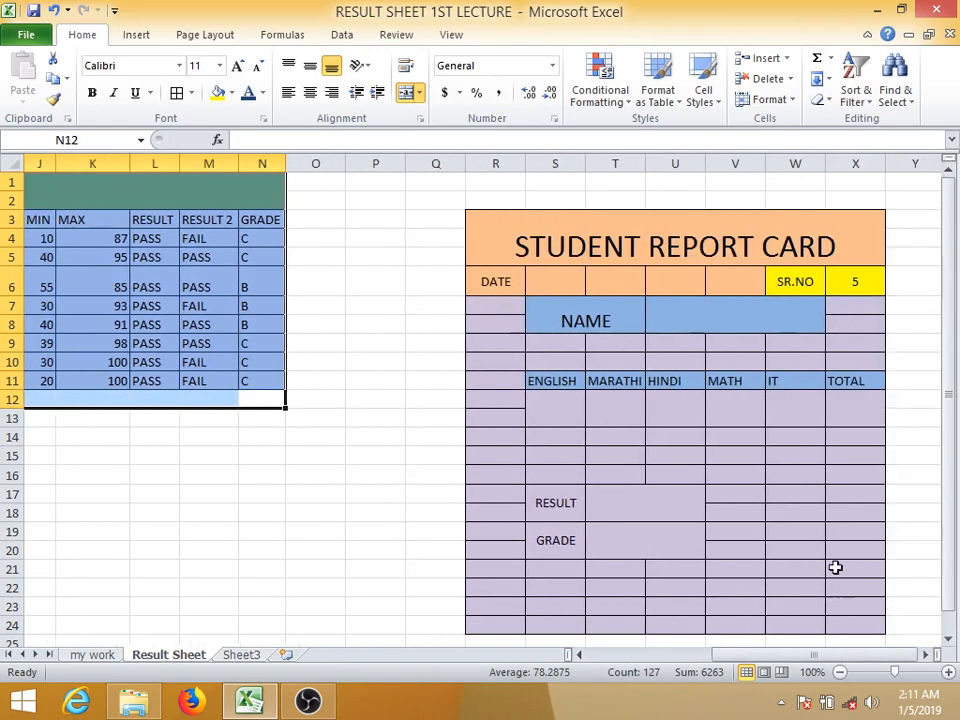
pyautogui.click(748, 546)
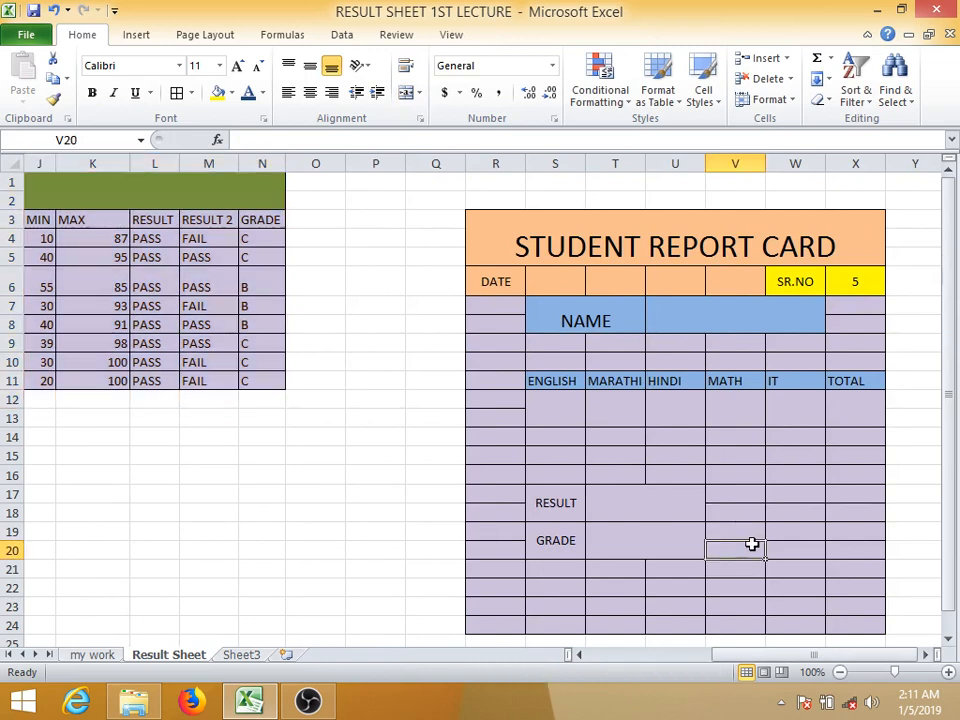
pyautogui.click(670, 525)
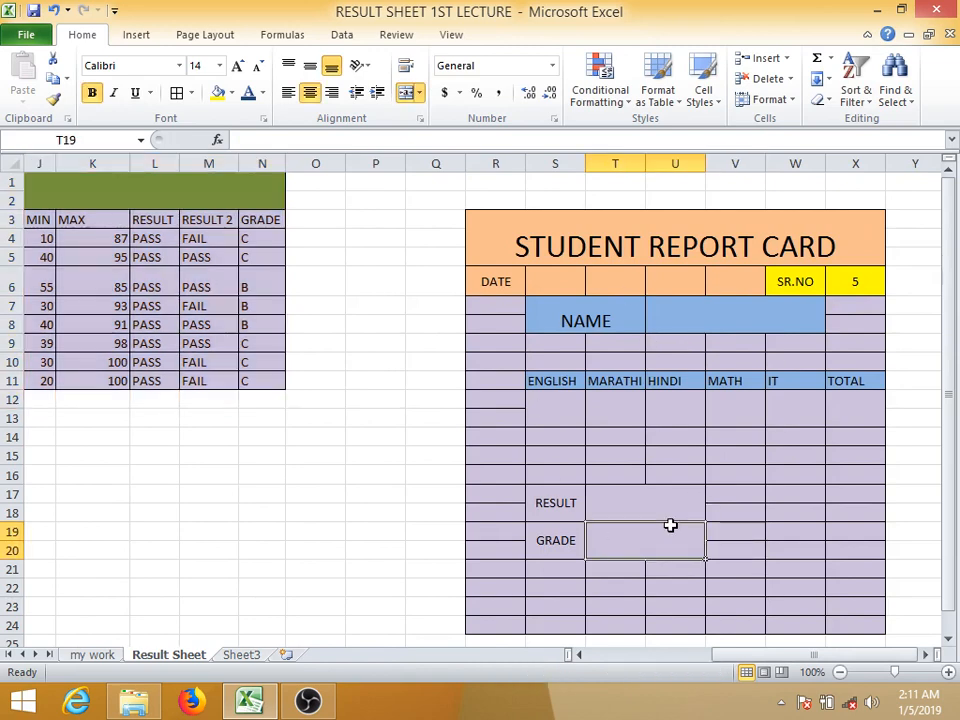
pyautogui.moveTo(769, 471); pyautogui.dragTo(609, 457)
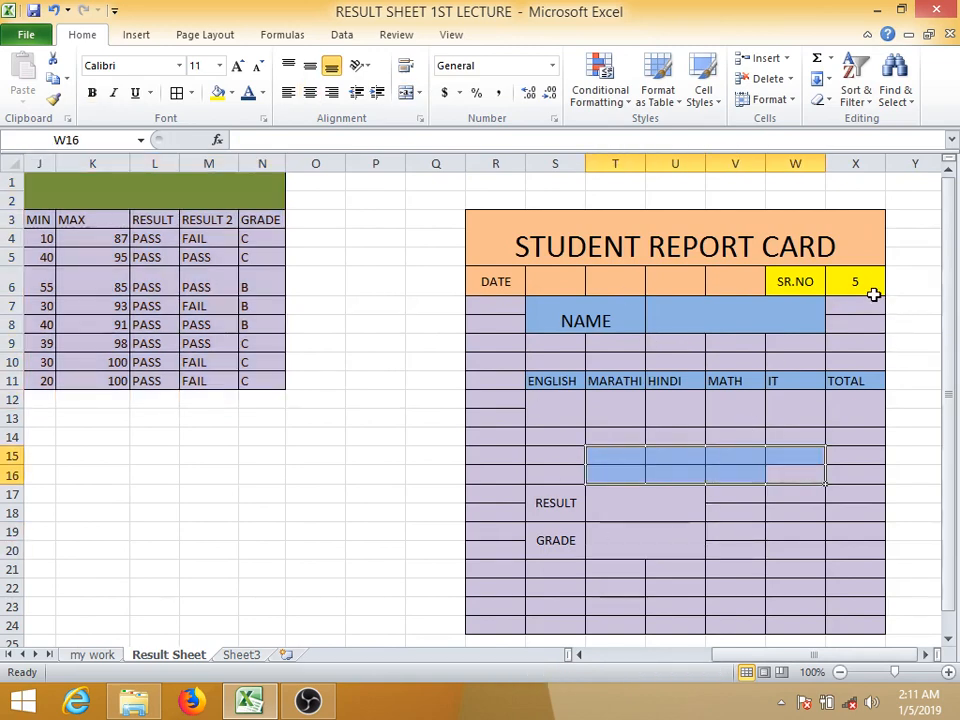
# Step: Clear the contents of the old lookup block below the results table, A19:H23
pyautogui.moveTo(703, 654); pyautogui.dragTo(615, 649)
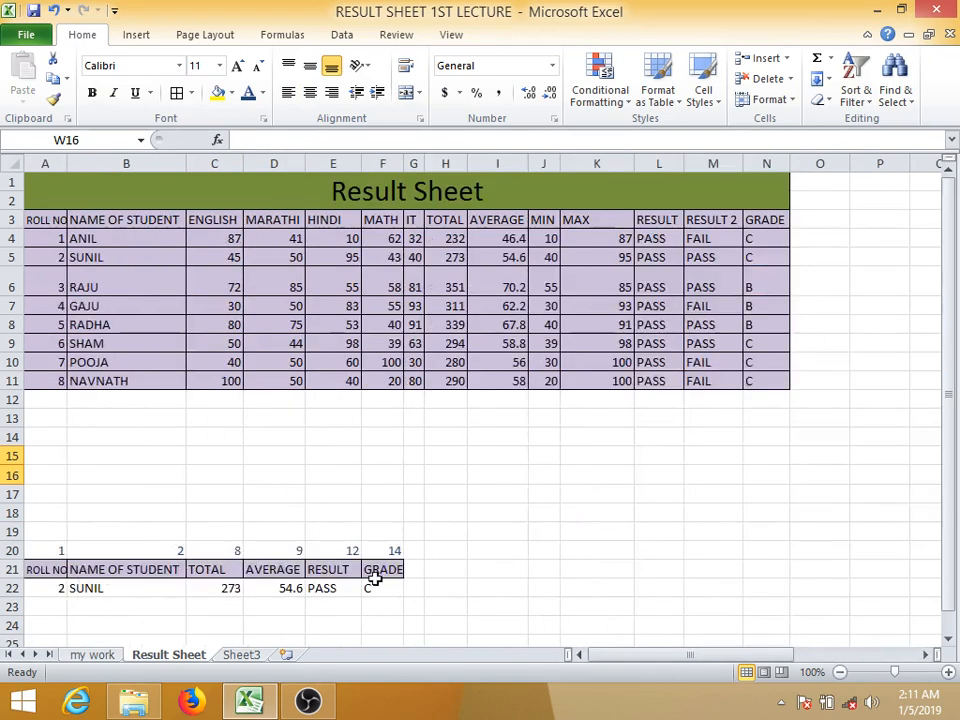
pyautogui.moveTo(12, 550); pyautogui.dragTo(14, 590)
pyautogui.moveTo(675, 654); pyautogui.dragTo(531, 658)
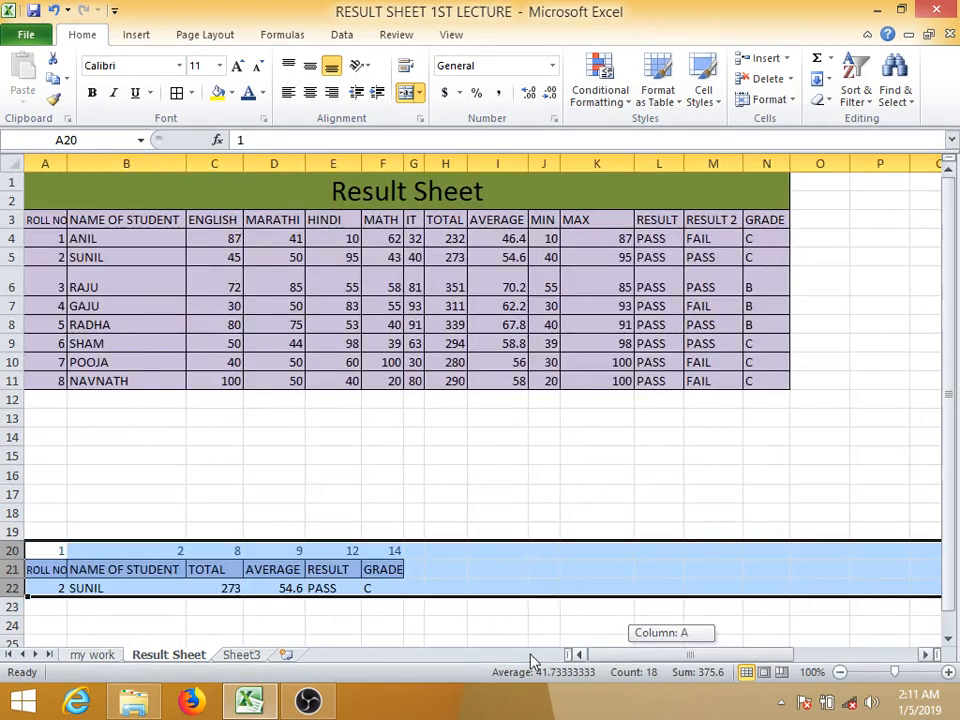
pyautogui.moveTo(440, 532); pyautogui.dragTo(40, 607)
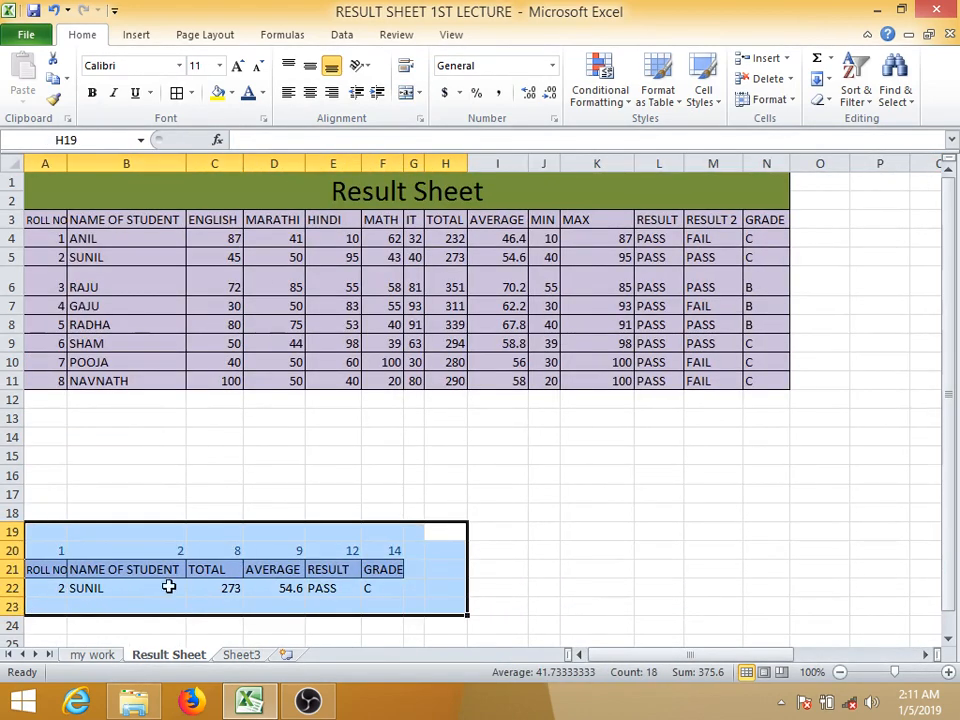
pyautogui.press('Delete')
pyautogui.click(513, 557)
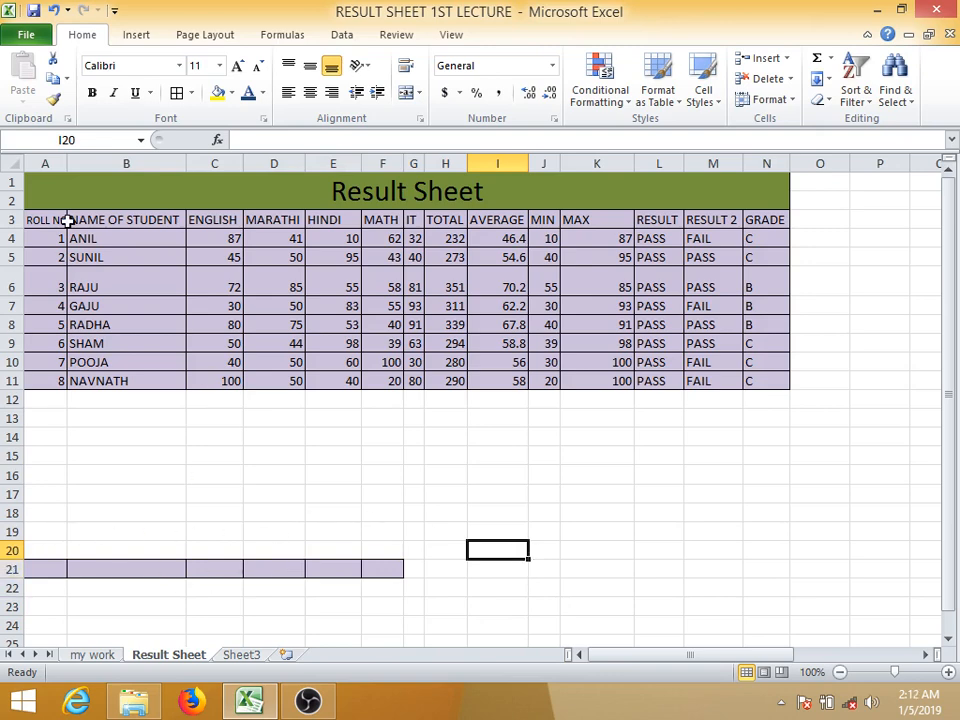
# Step: Copy the results table's header row A3:N3 and paste it into row 21 starting at A21
pyautogui.moveTo(66, 221); pyautogui.dragTo(767, 218)
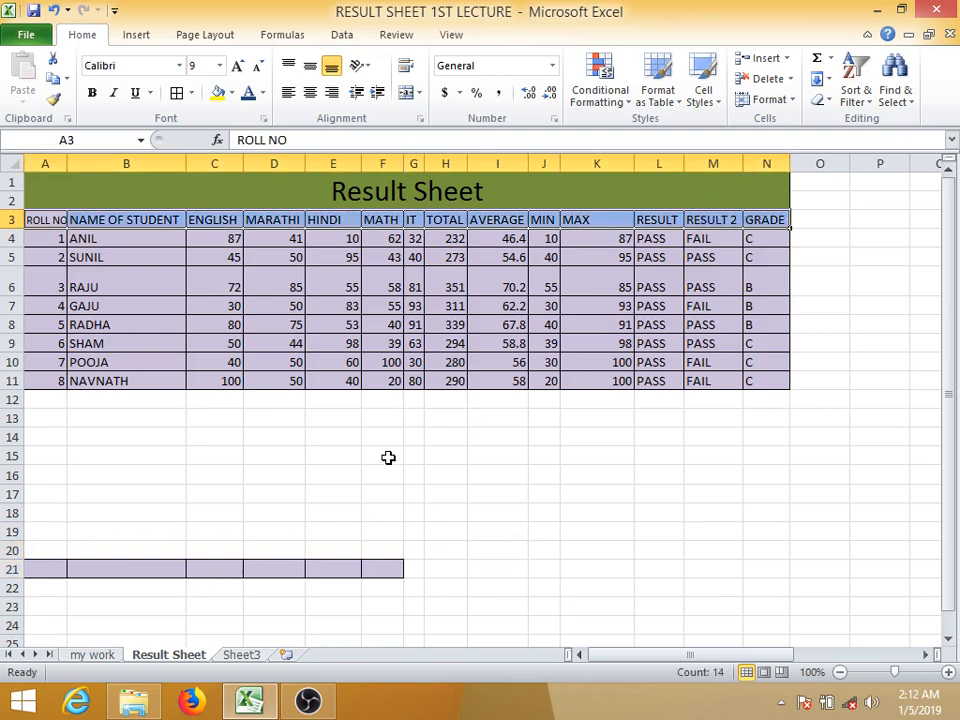
pyautogui.hotkey('ctrl', 'c')
pyautogui.click(54, 568)
pyautogui.hotkey('ctrl', 'v')
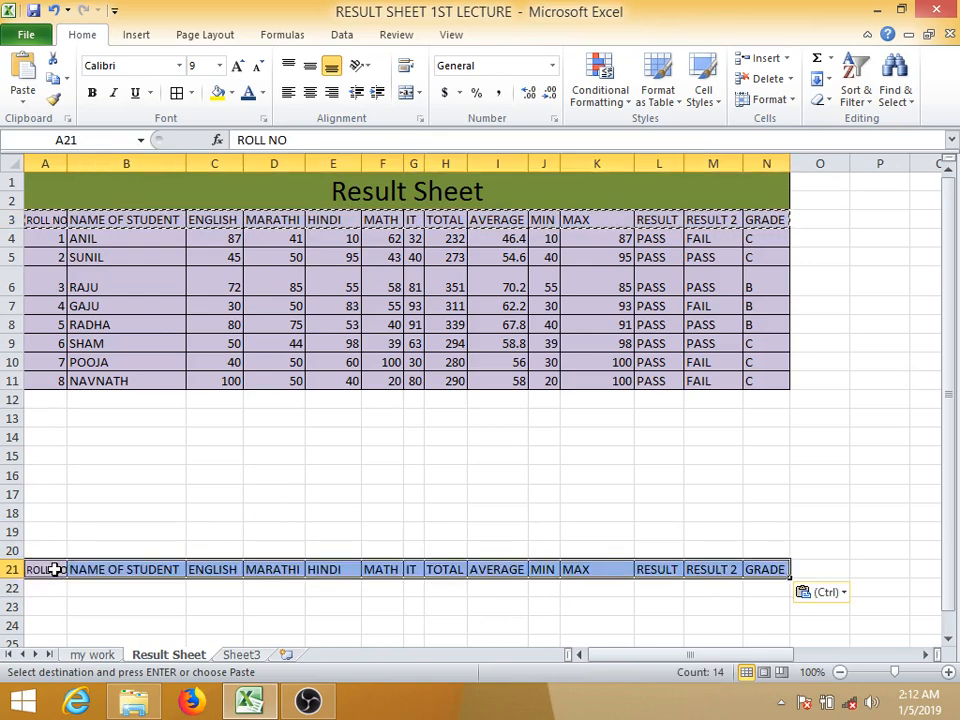
pyautogui.click(434, 644)
# Step: Number the columns above the copied headers from 1 to 14 in A20:N20 by filling the series from 1 and 2
pyautogui.click(58, 547)
pyautogui.write('1')
pyautogui.press('Tab')
pyautogui.write('2')
pyautogui.press('Tab')
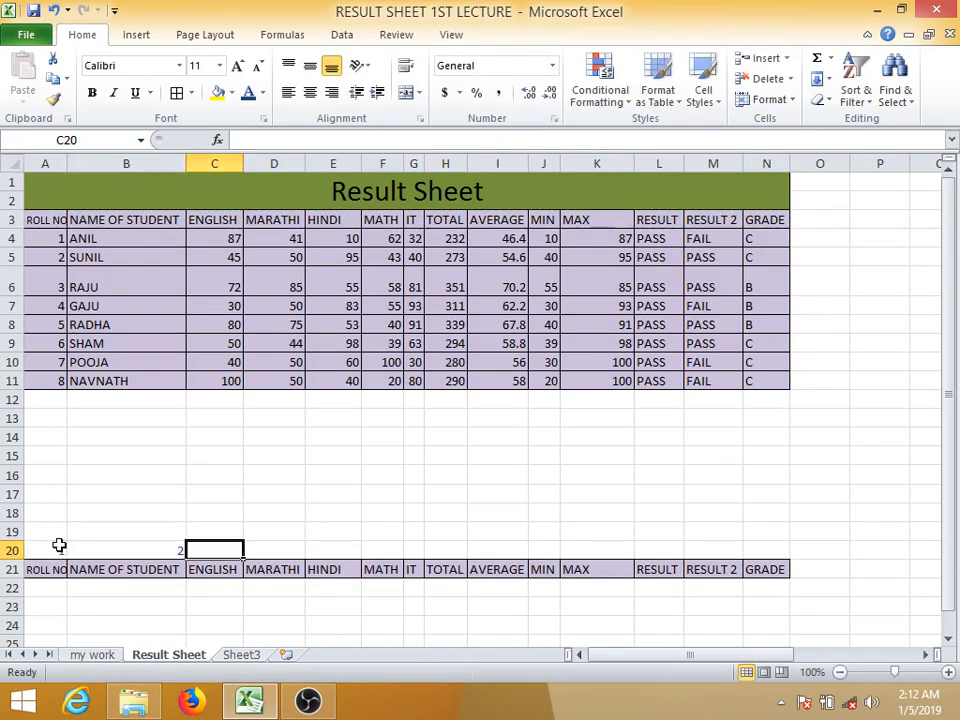
pyautogui.moveTo(53, 547); pyautogui.dragTo(782, 555)
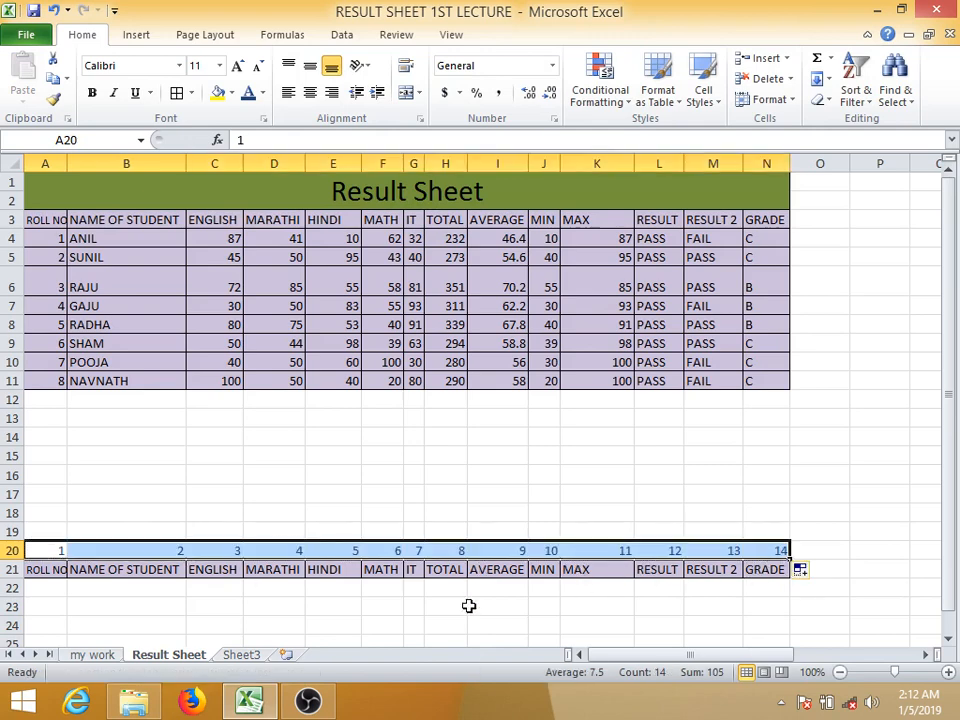
# Step: Enter 5 in A22 under ROLL NO
pyautogui.click(133, 596)
pyautogui.click(50, 589)
pyautogui.write('5')
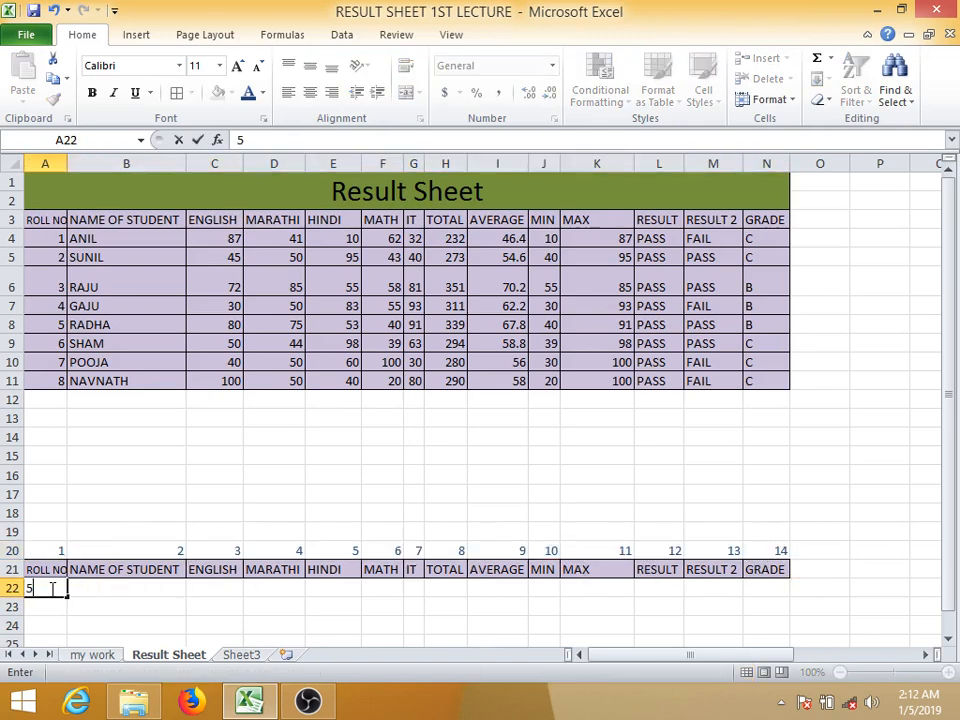
pyautogui.press('Return')
# Step: Start a VLOOKUP formula in B22 with the absolute reference $A$22 as its lookup value
pyautogui.scroll(-2, 220, 568)
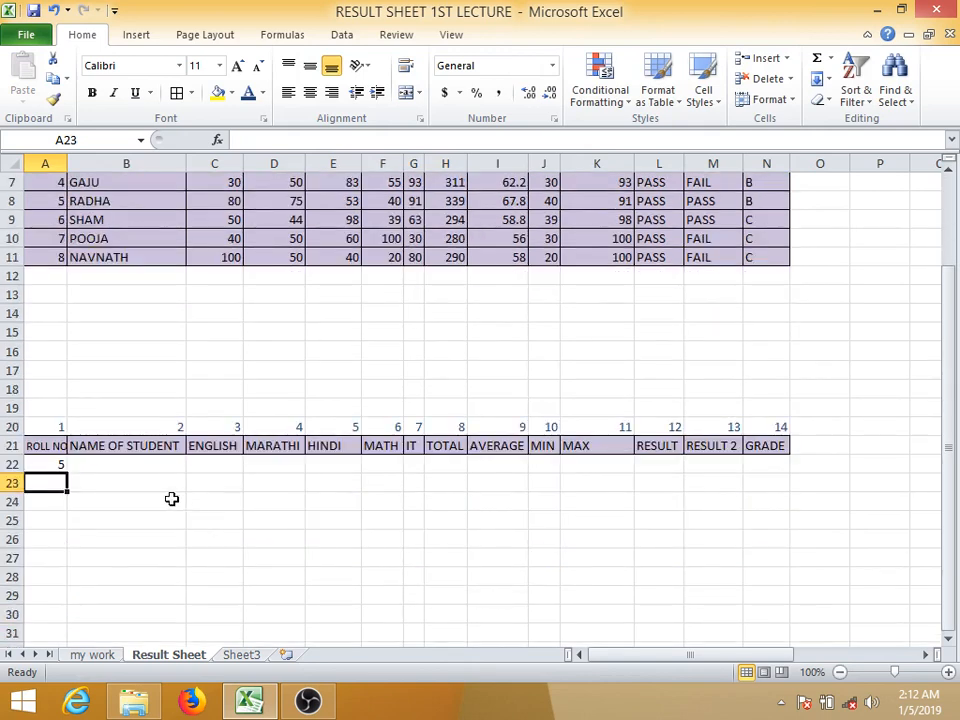
pyautogui.click(143, 458)
pyautogui.write('=VL')
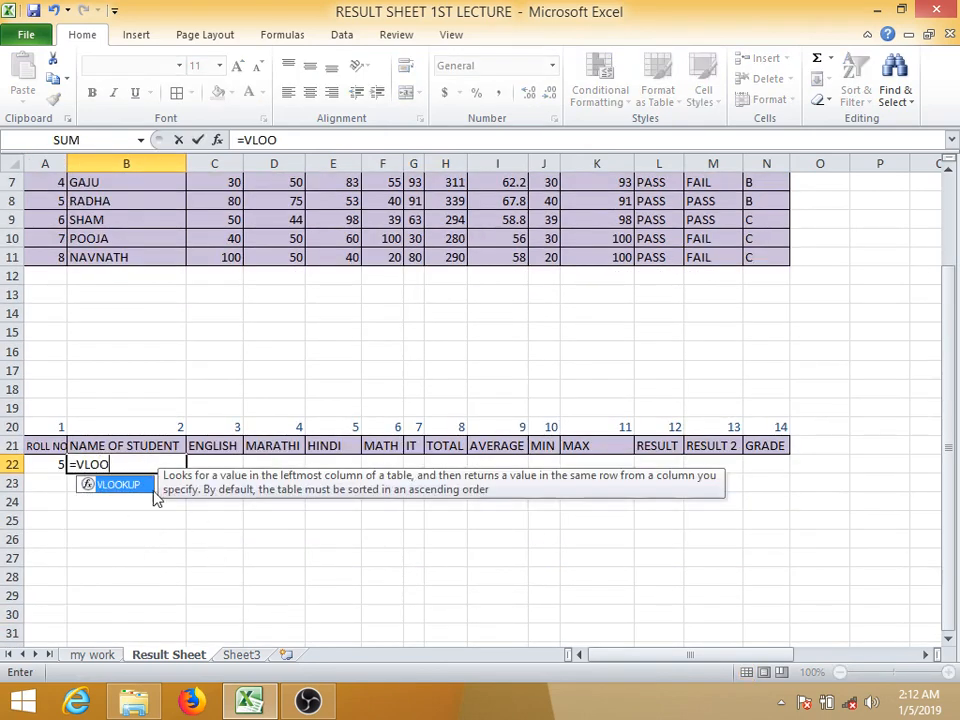
pyautogui.write('OO')
pyautogui.doubleClick(137, 488)
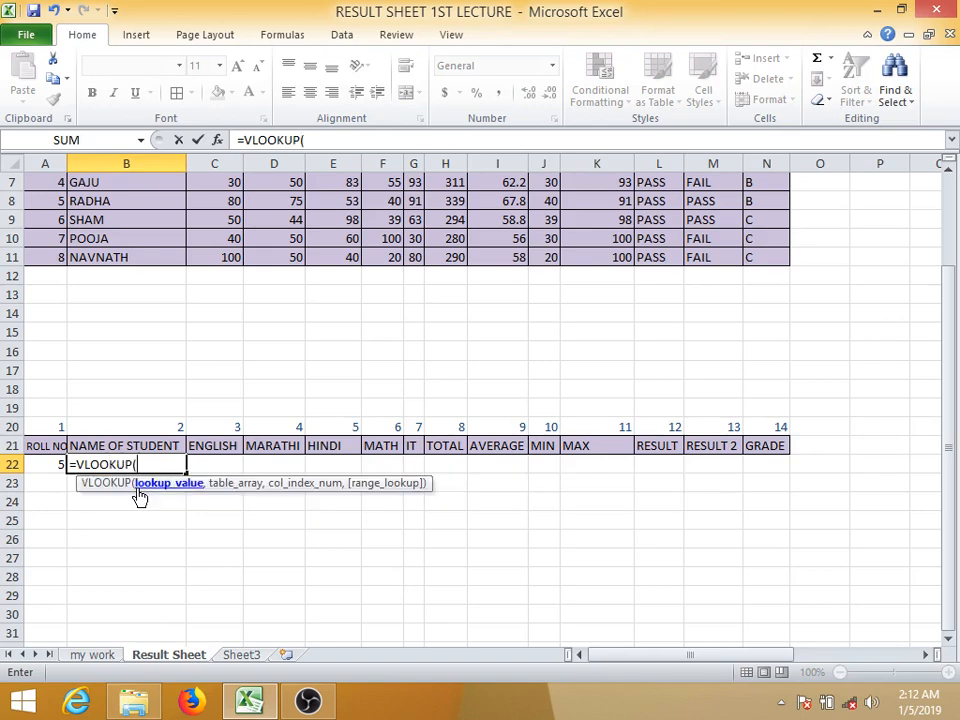
pyautogui.click(50, 467)
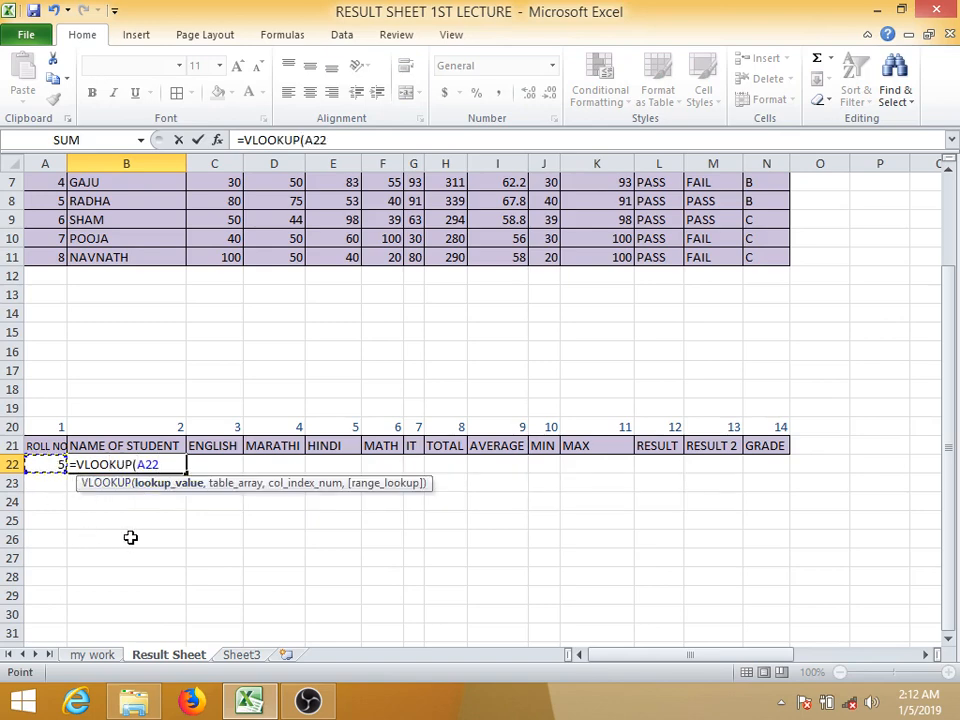
pyautogui.press('F4')
pyautogui.write(',')
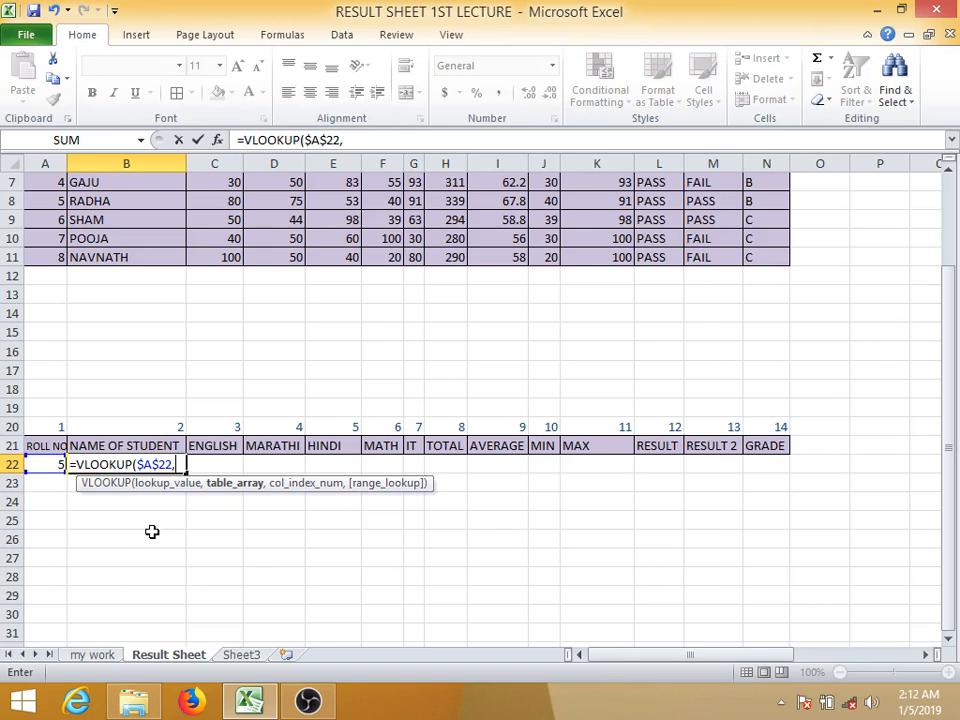
# Step: Complete the B22 VLOOKUP with table array $A$3:$N$11, column index B20 and 0 for an exact match
pyautogui.scroll(2, 160, 529)
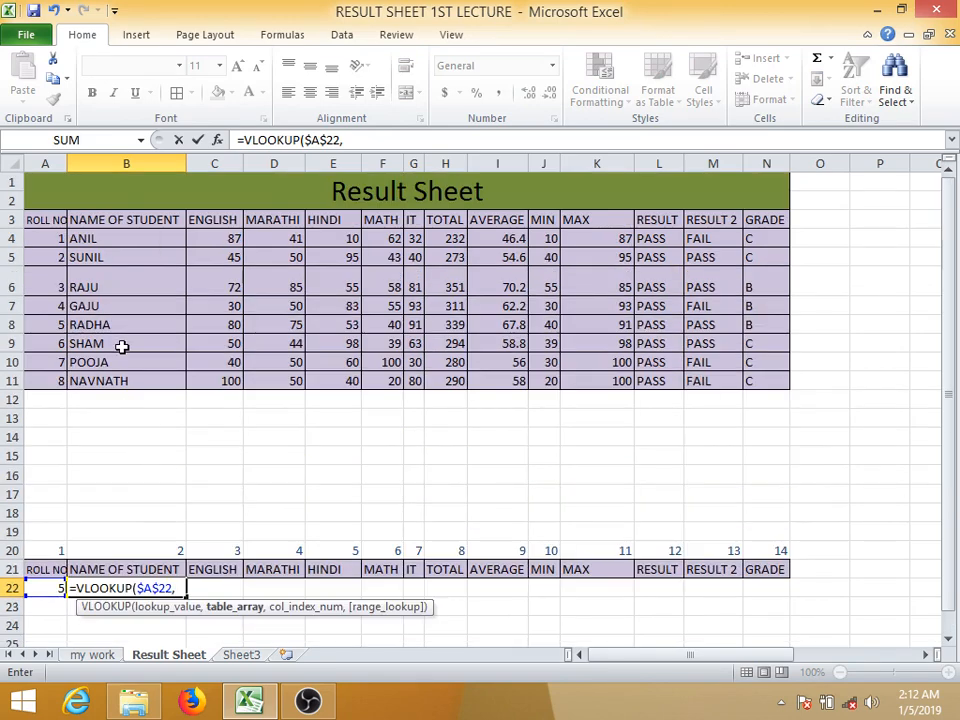
pyautogui.moveTo(47, 219); pyautogui.dragTo(768, 377)
pyautogui.press('F4')
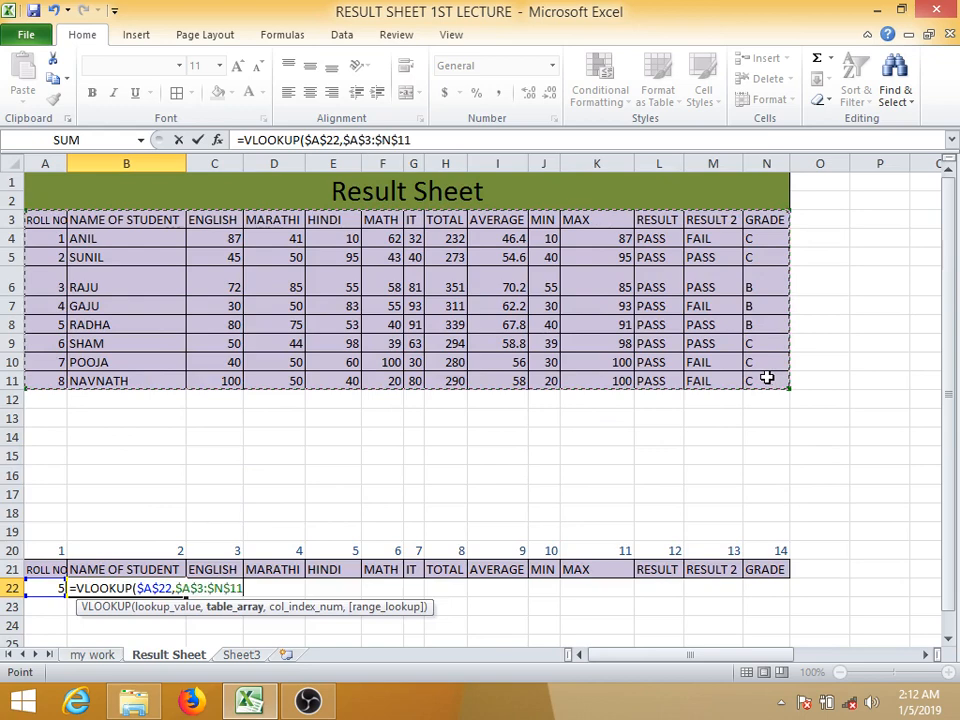
pyautogui.write(',')
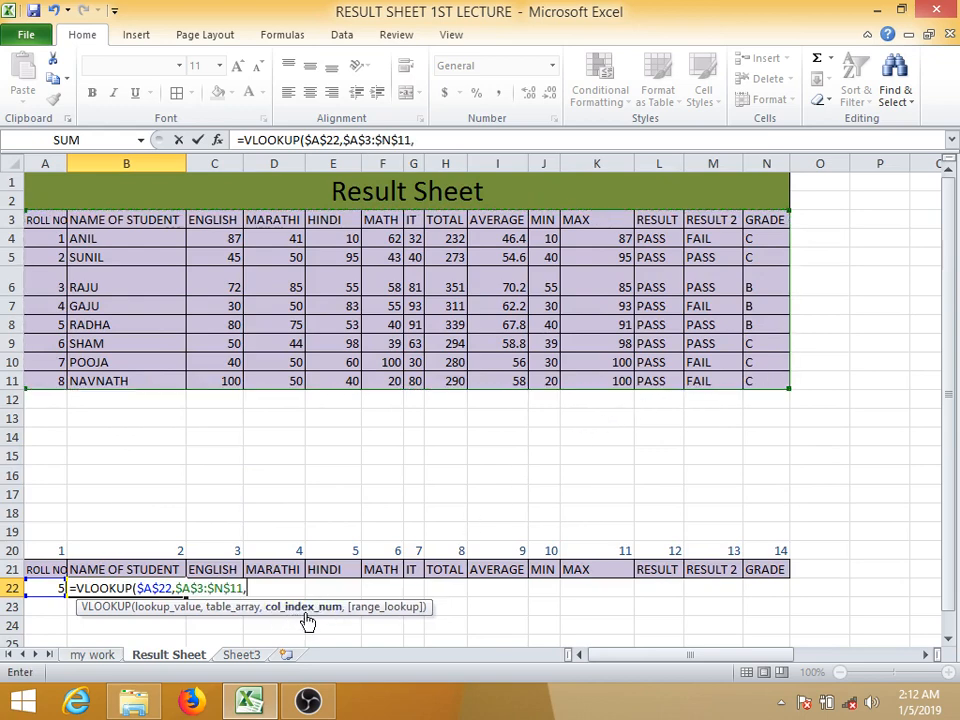
pyautogui.click(148, 549)
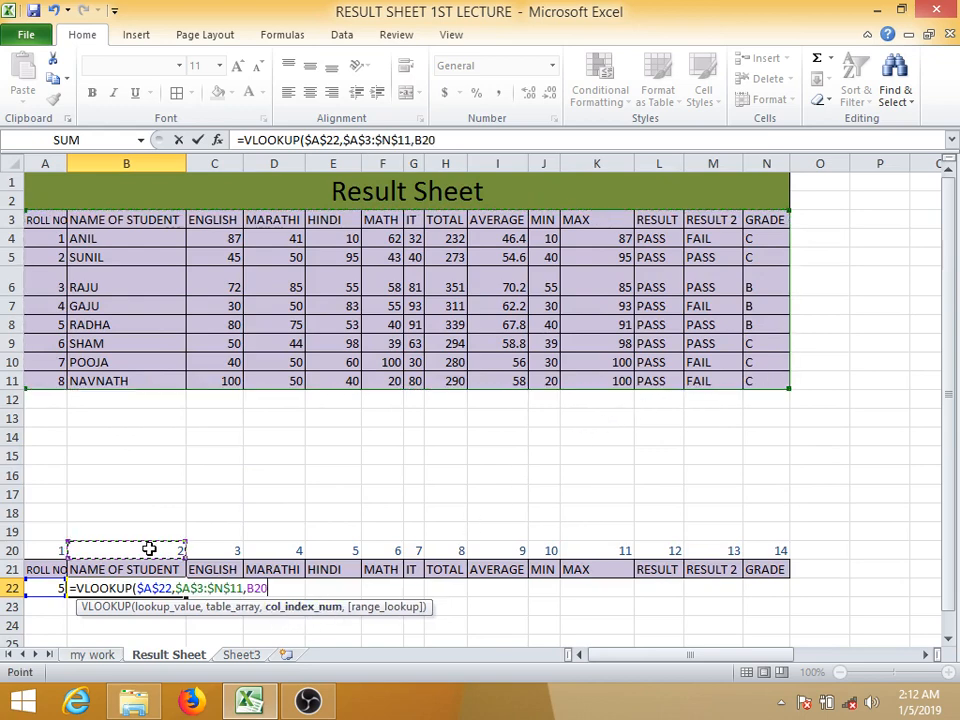
pyautogui.write(',')
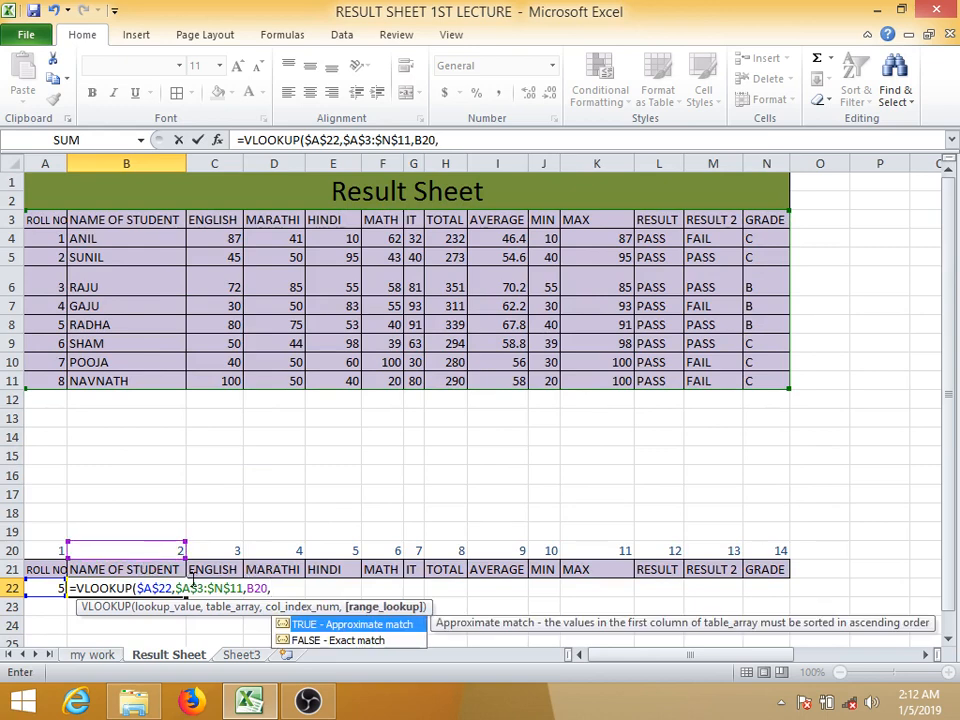
pyautogui.write('0')
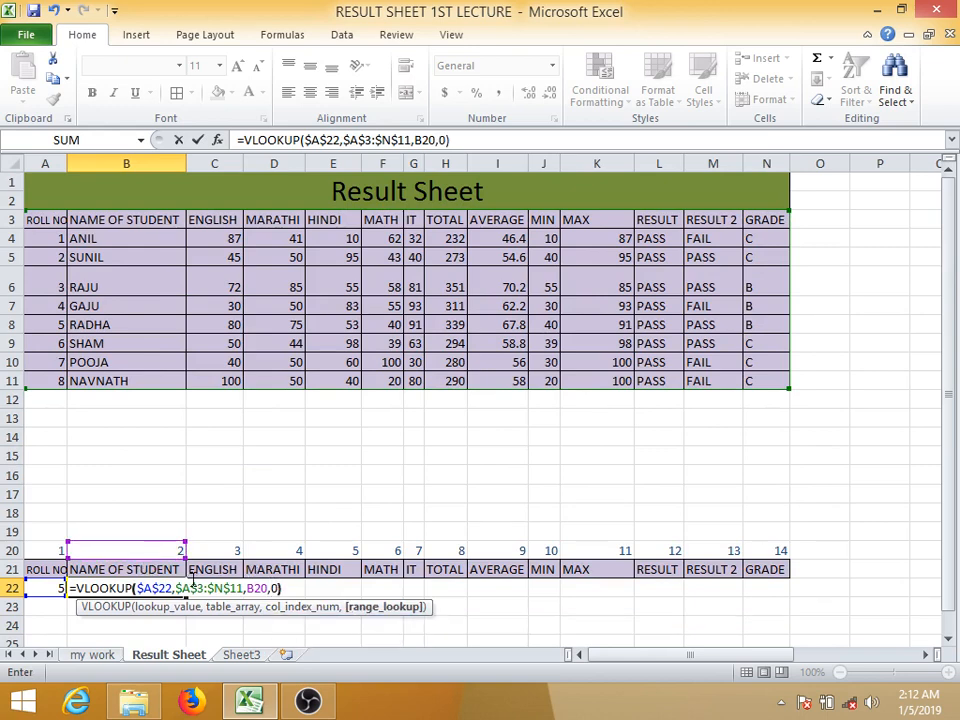
pyautogui.press('Return')
# Step: Fill the B22 formula across to N22 and change the roll number in A22 to 3
pyautogui.click(169, 588)
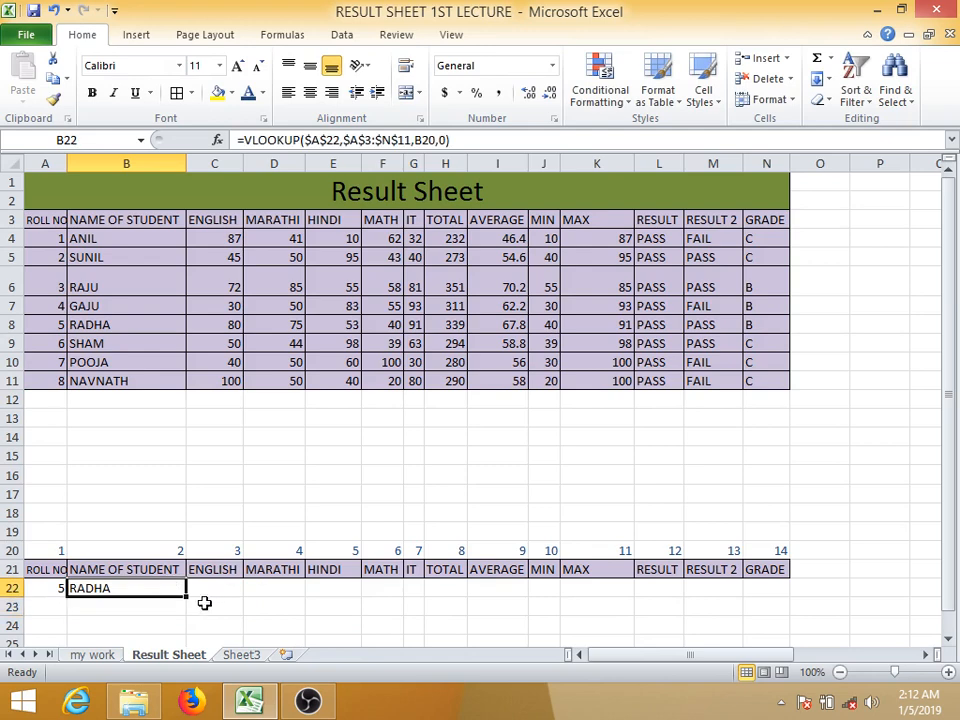
pyautogui.moveTo(186, 597); pyautogui.dragTo(770, 603)
pyautogui.click(46, 589)
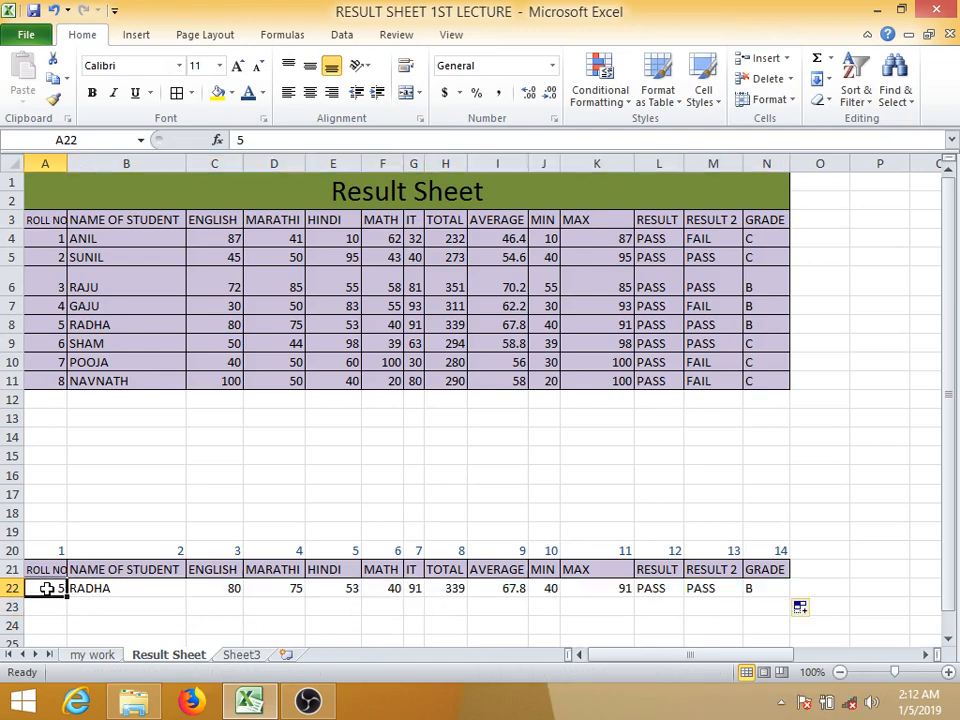
pyautogui.write('3')
pyautogui.press('Return')
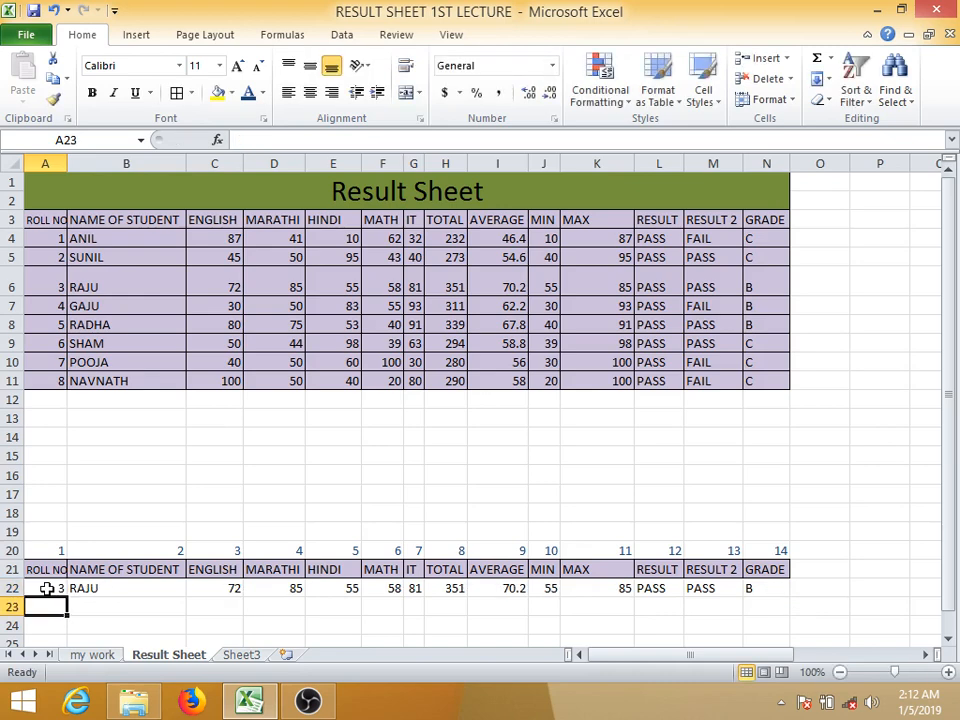
# Step: Clear the lookup formulas in B22:N22 and the roll number in A22
pyautogui.moveTo(108, 585); pyautogui.dragTo(758, 589)
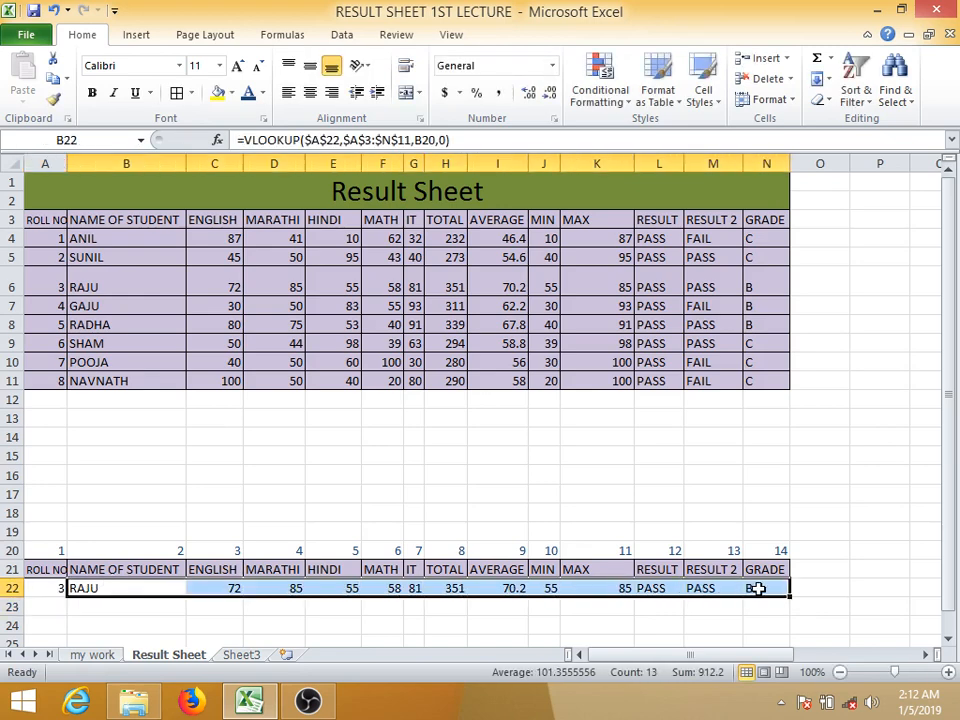
pyautogui.press('Delete')
pyautogui.click(55, 590)
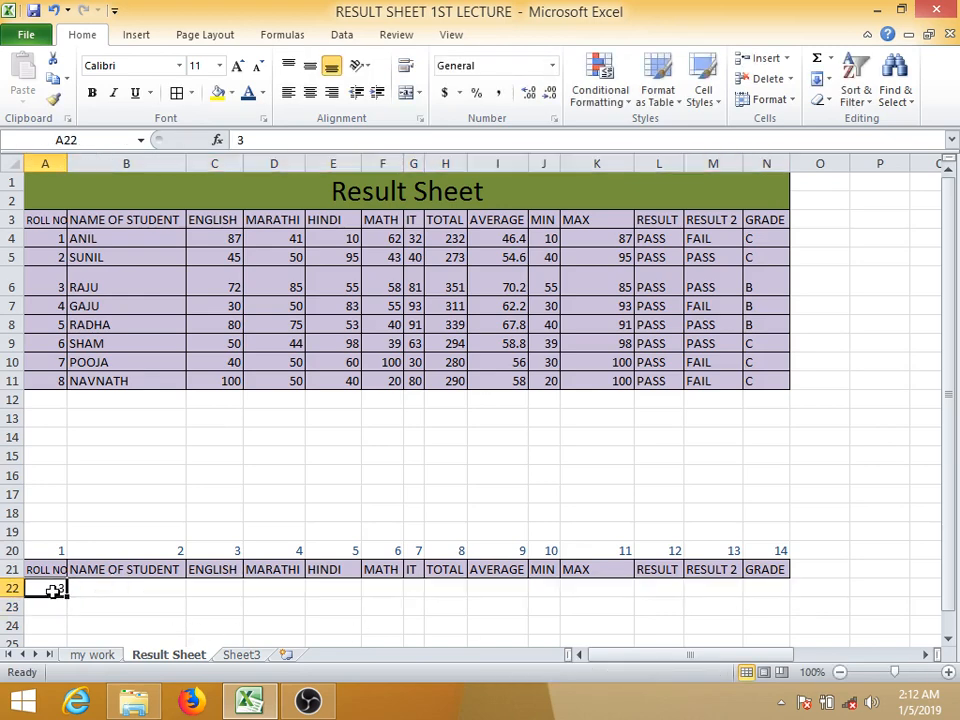
pyautogui.press('Delete')
# Step: Start a VLOOKUP formula in B22 with the report card's serial number cell as the absolute lookup value $X$6
pyautogui.click(114, 592)
pyautogui.write('=VL')
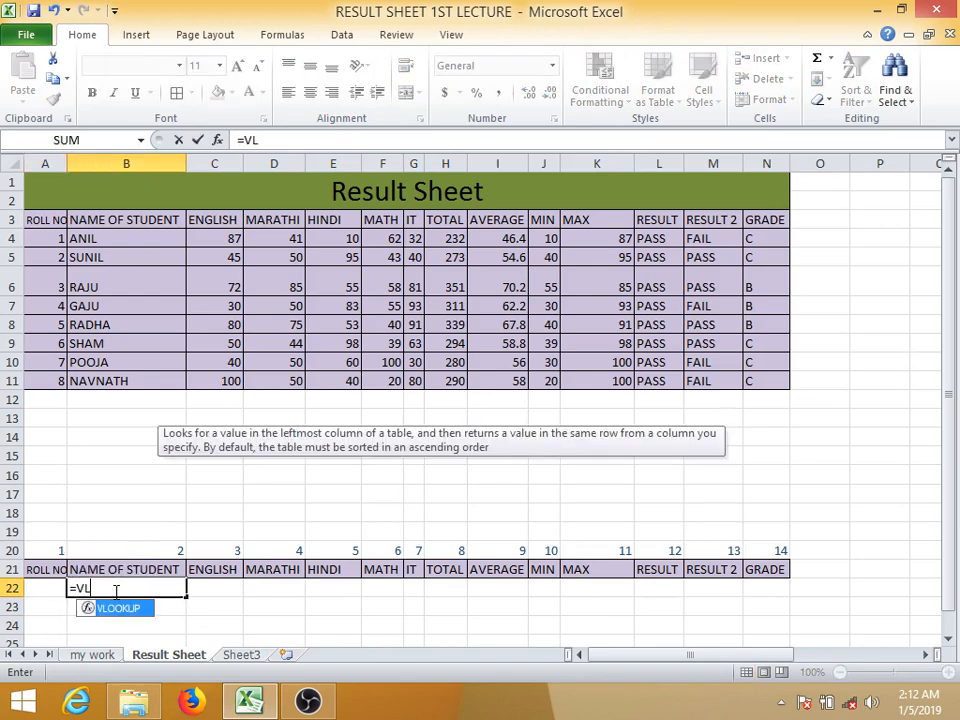
pyautogui.write('OO')
pyautogui.doubleClick(115, 610)
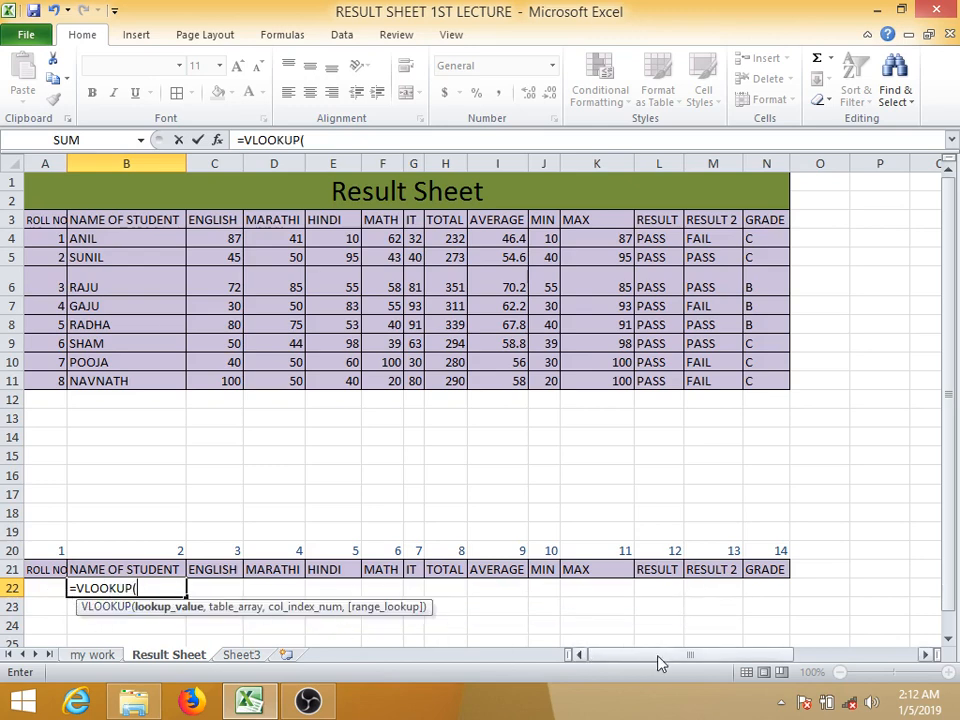
pyautogui.moveTo(660, 663); pyautogui.dragTo(806, 656)
pyautogui.click(857, 284)
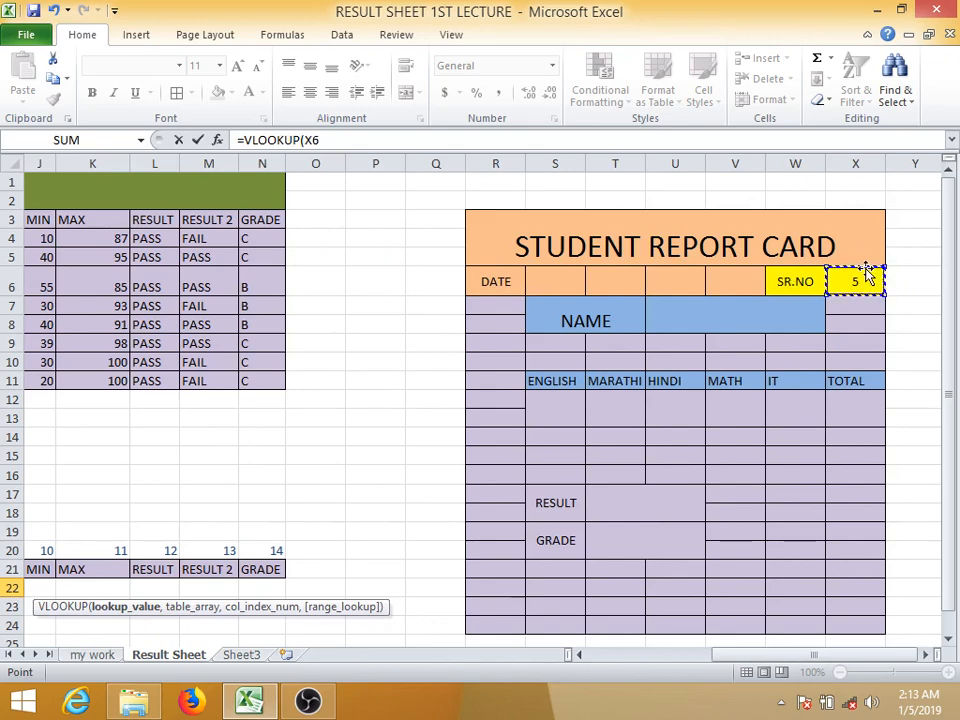
pyautogui.moveTo(733, 655); pyautogui.dragTo(615, 666)
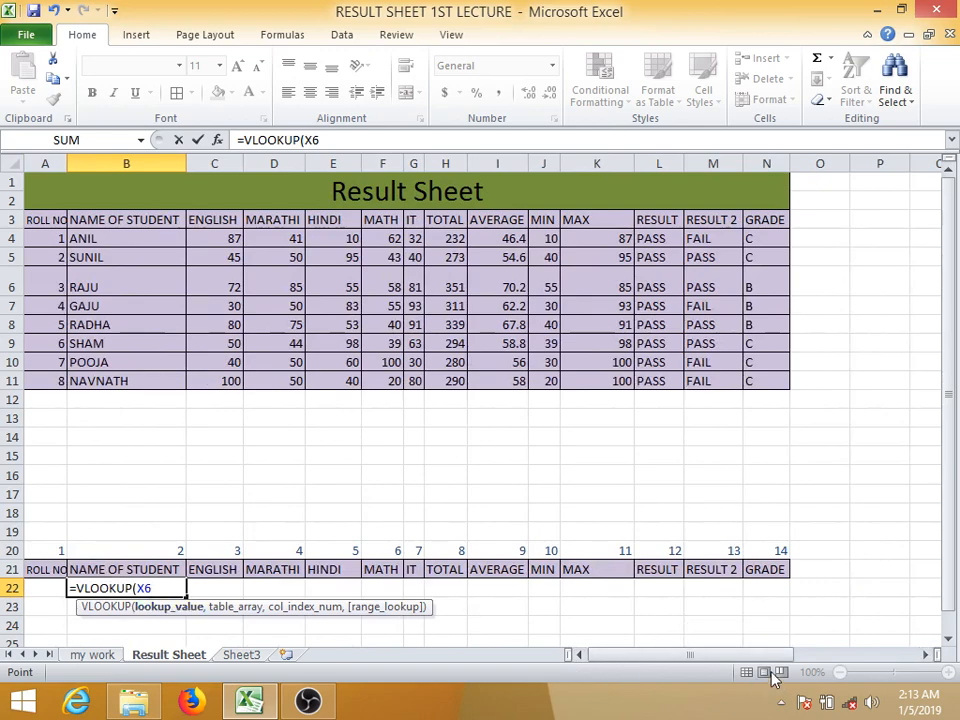
pyautogui.moveTo(750, 658); pyautogui.dragTo(868, 652)
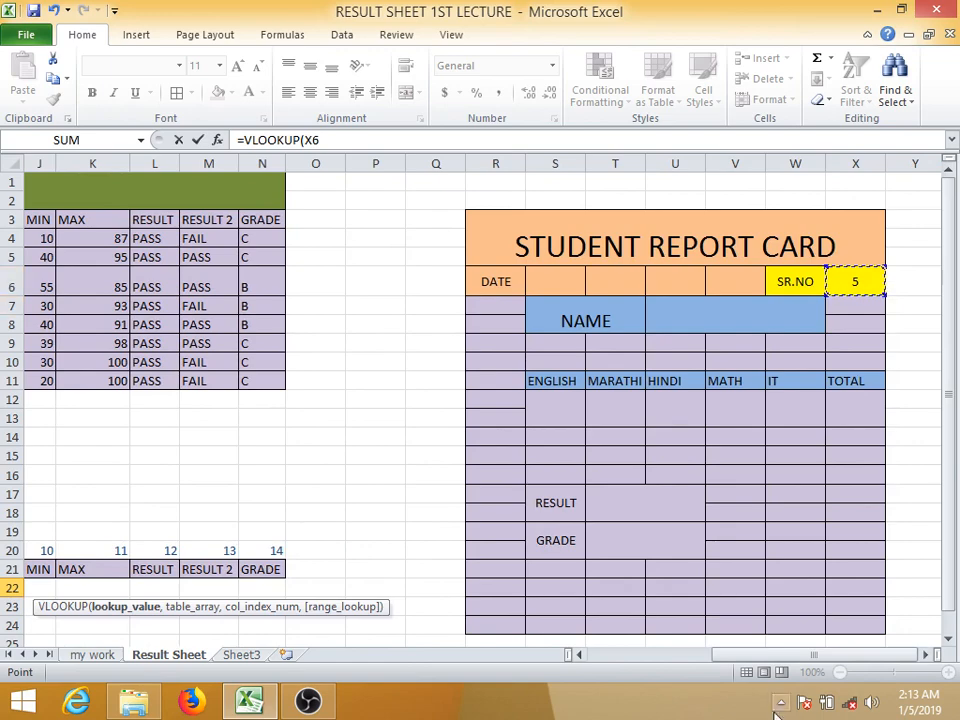
pyautogui.moveTo(818, 658); pyautogui.dragTo(606, 662)
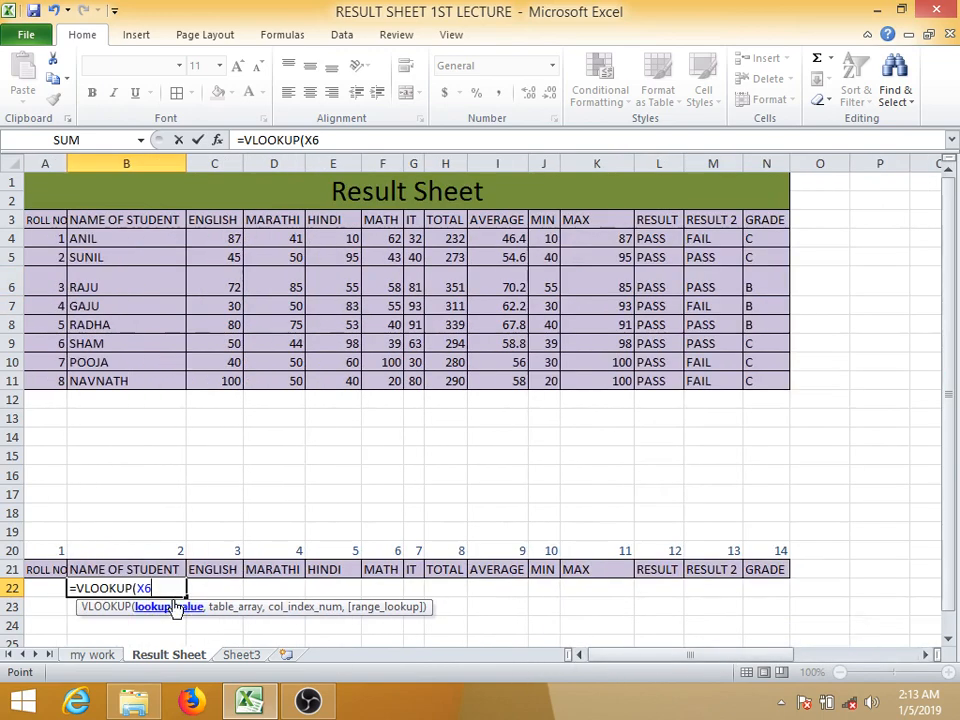
pyautogui.press('F4')
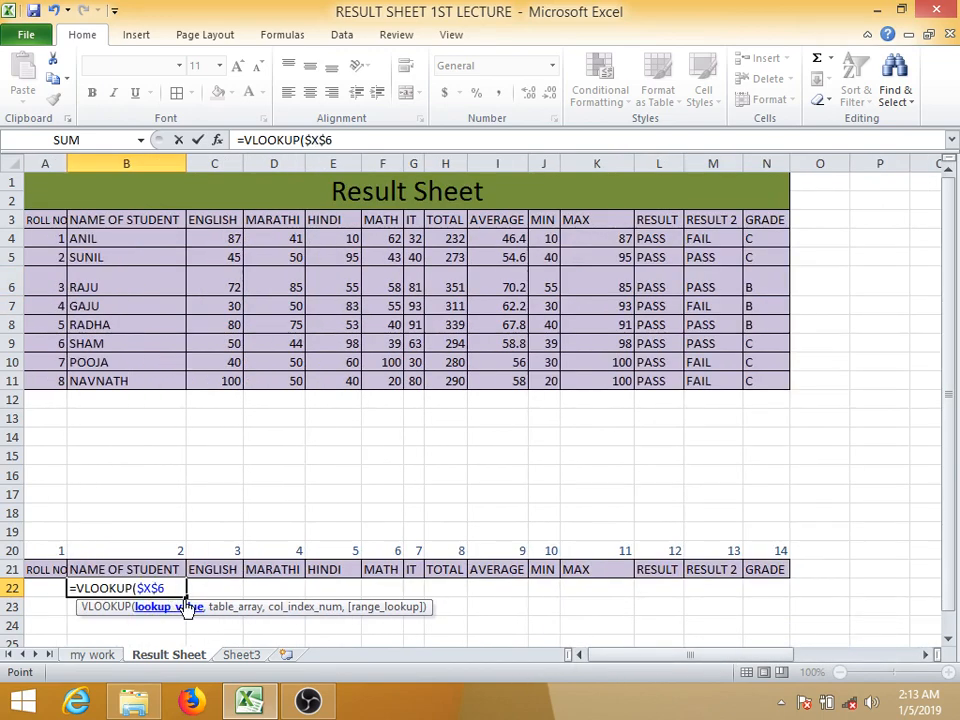
# Step: Complete the B22 VLOOKUP with table array $A$3:$N$11, column index B20 and 0 for an exact match
pyautogui.write(',')
pyautogui.moveTo(38, 221); pyautogui.dragTo(754, 381)
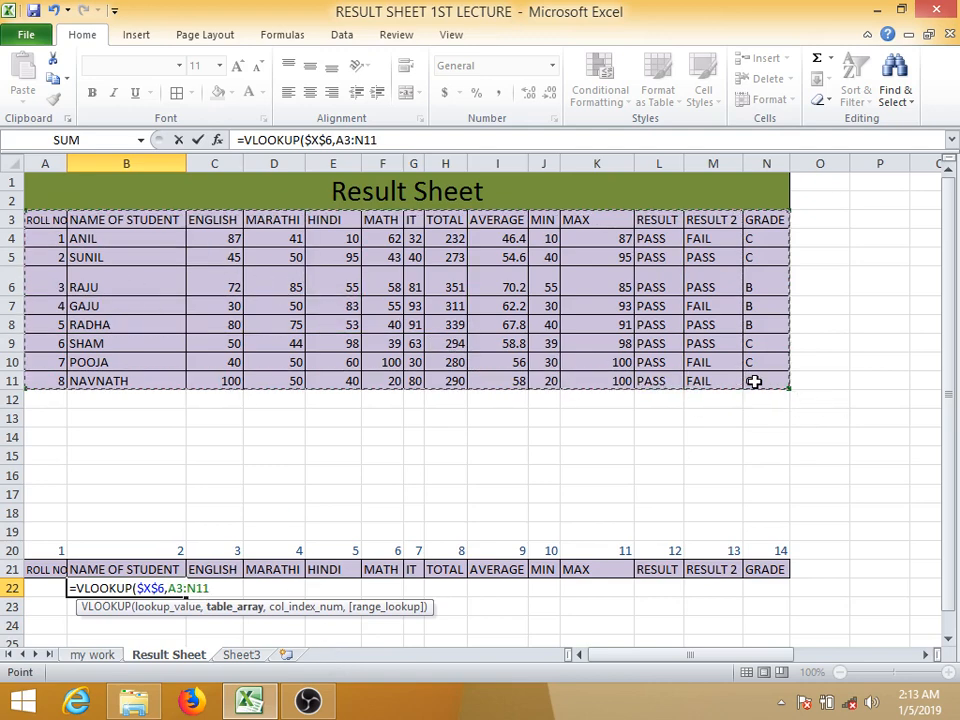
pyautogui.press('F4')
pyautogui.write(',')
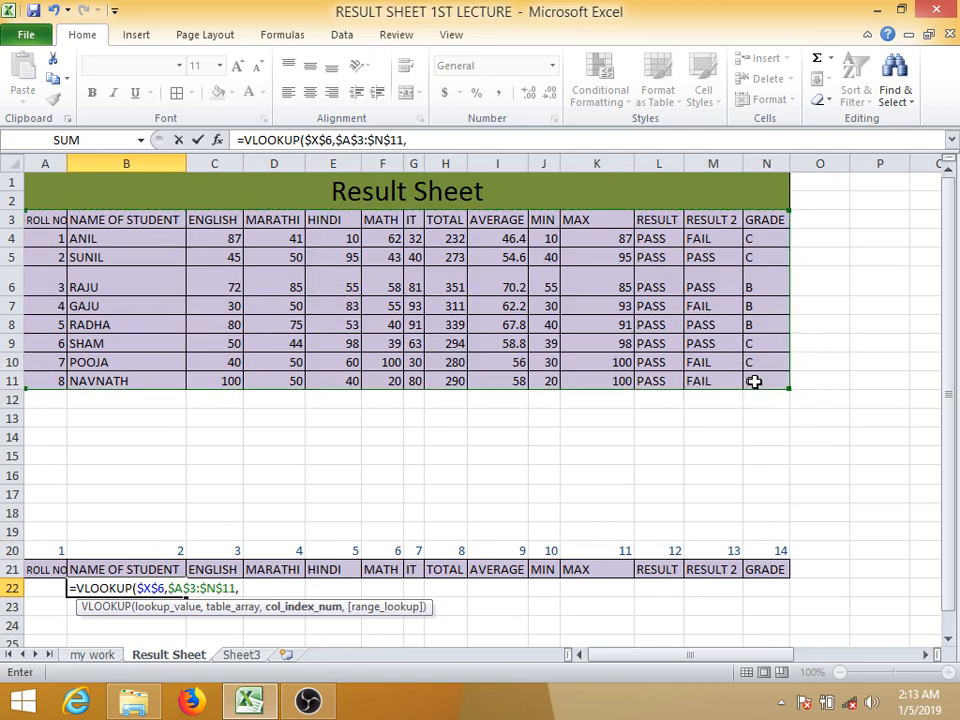
pyautogui.click(170, 552)
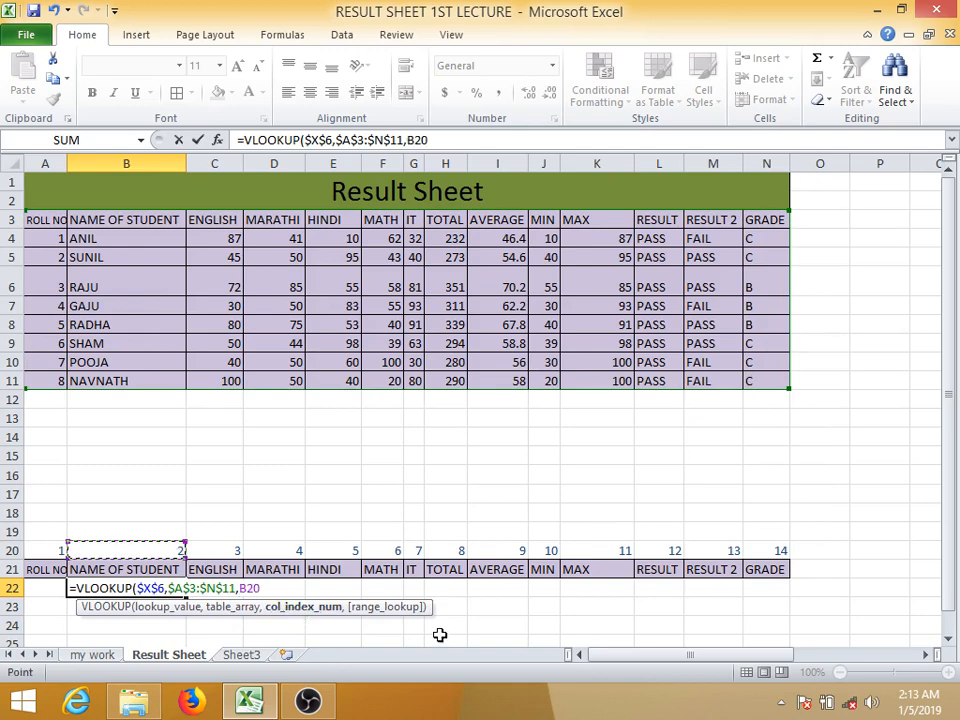
pyautogui.write(',0)')
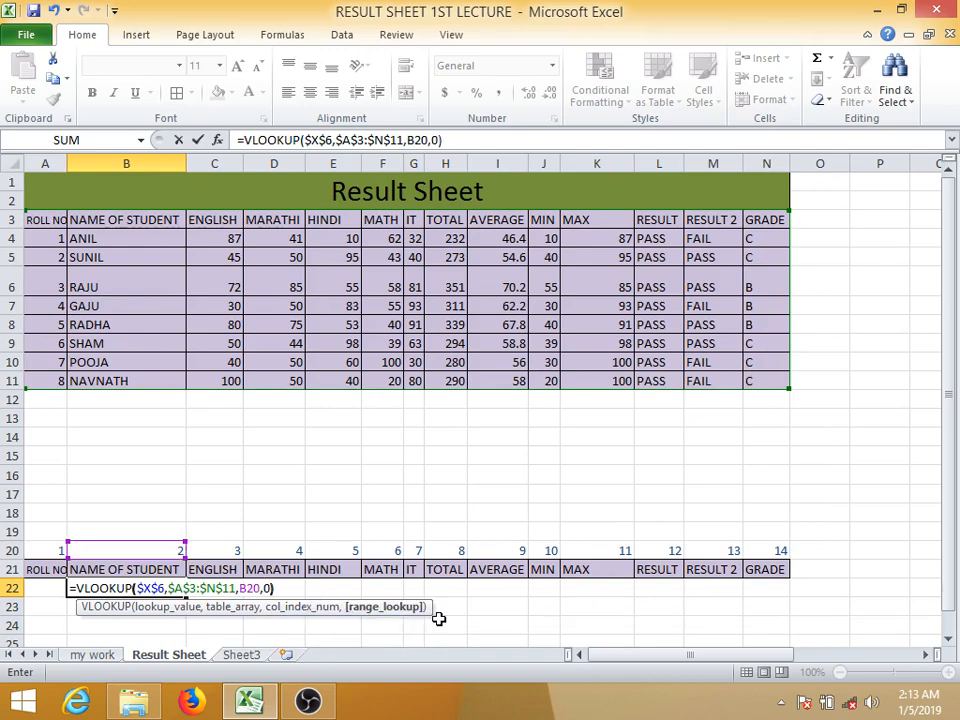
pyautogui.press('Return')
# Step: Fill the VLOOKUP formula from B22 across to N22
pyautogui.click(161, 586)
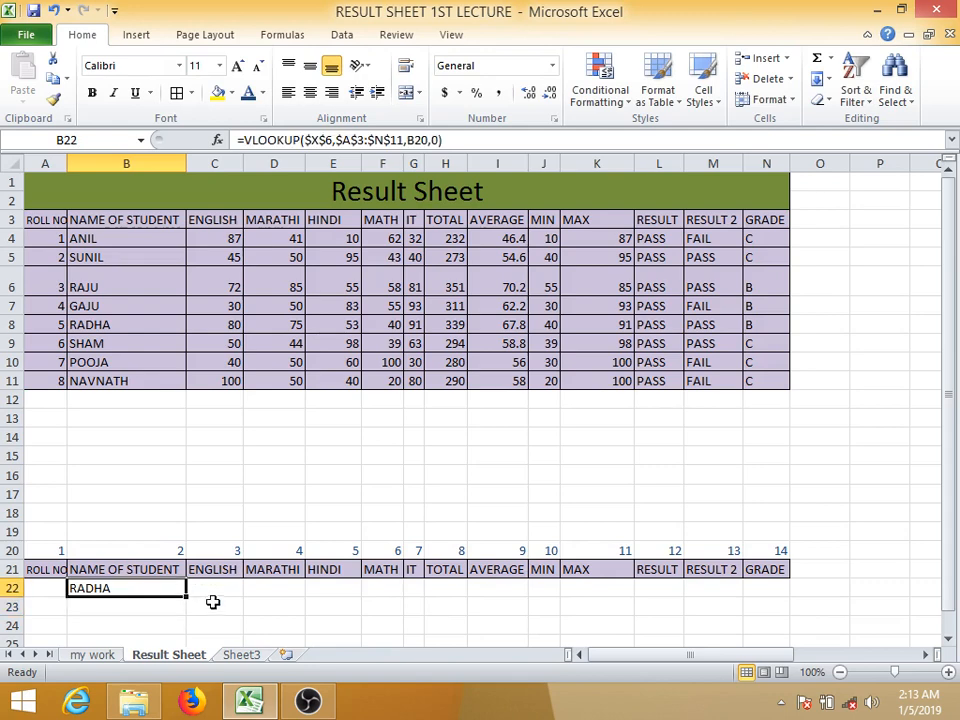
pyautogui.moveTo(186, 596); pyautogui.dragTo(752, 590)
pyautogui.click(150, 589)
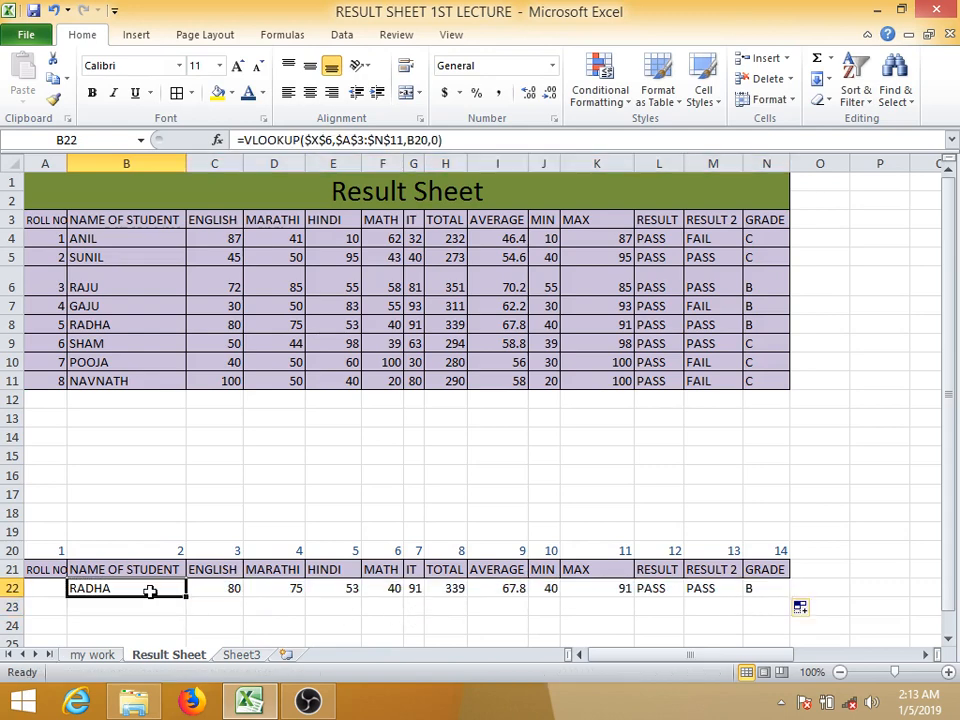
pyautogui.doubleClick(150, 589)
pyautogui.press('Escape')
# Step: Set the report card's serial number in X6 to 1 to test the lookup
pyautogui.moveTo(703, 656); pyautogui.dragTo(857, 643)
pyautogui.click(879, 284)
pyautogui.write('1')
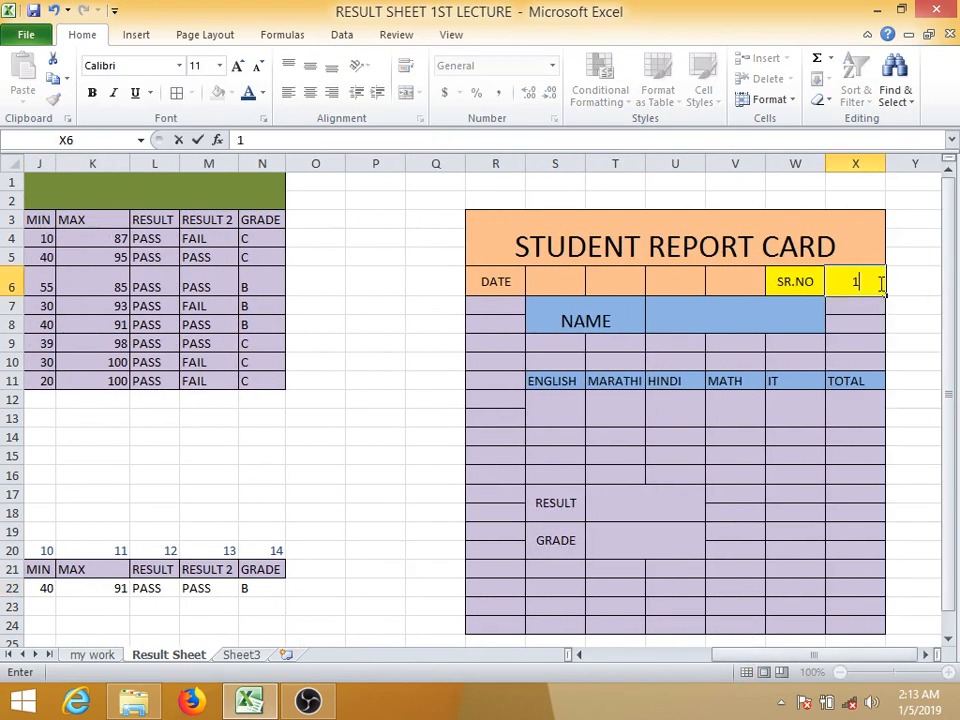
pyautogui.click(859, 321)
# Step: Compare the lookup results in row 22 with the matching student's row in the results table
pyautogui.moveTo(787, 660); pyautogui.dragTo(647, 658)
pyautogui.click(127, 238)
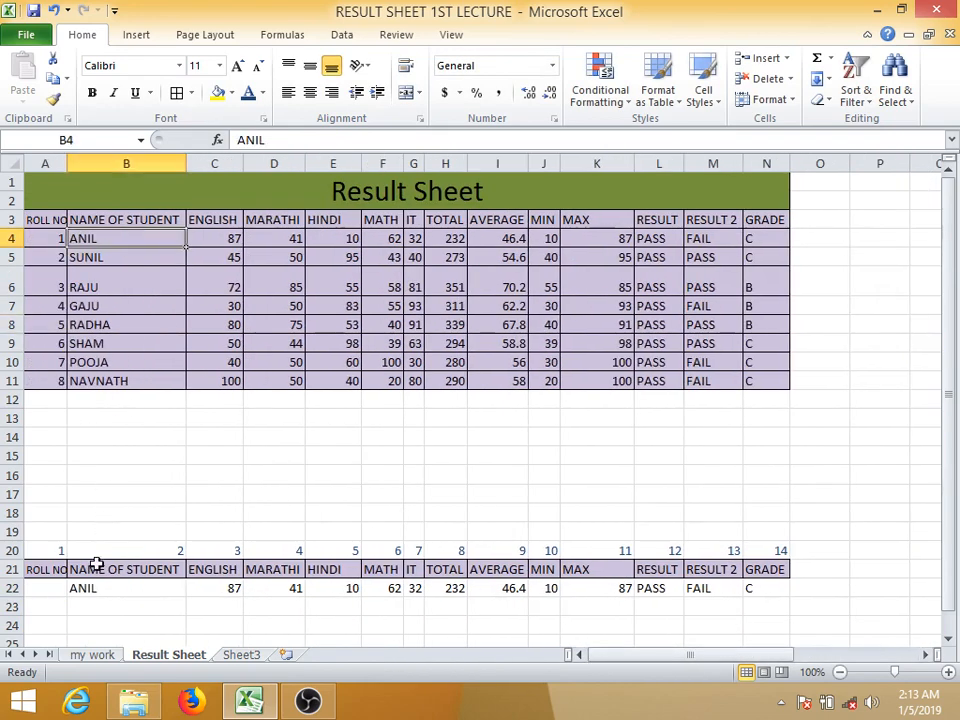
pyautogui.moveTo(120, 588); pyautogui.dragTo(449, 591)
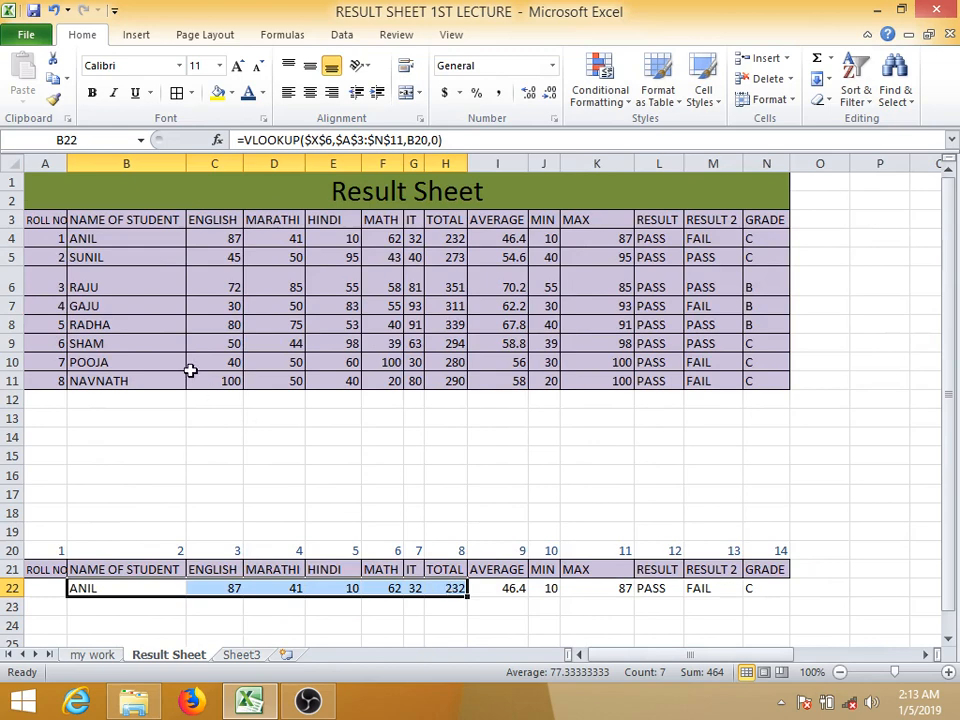
pyautogui.click(88, 383)
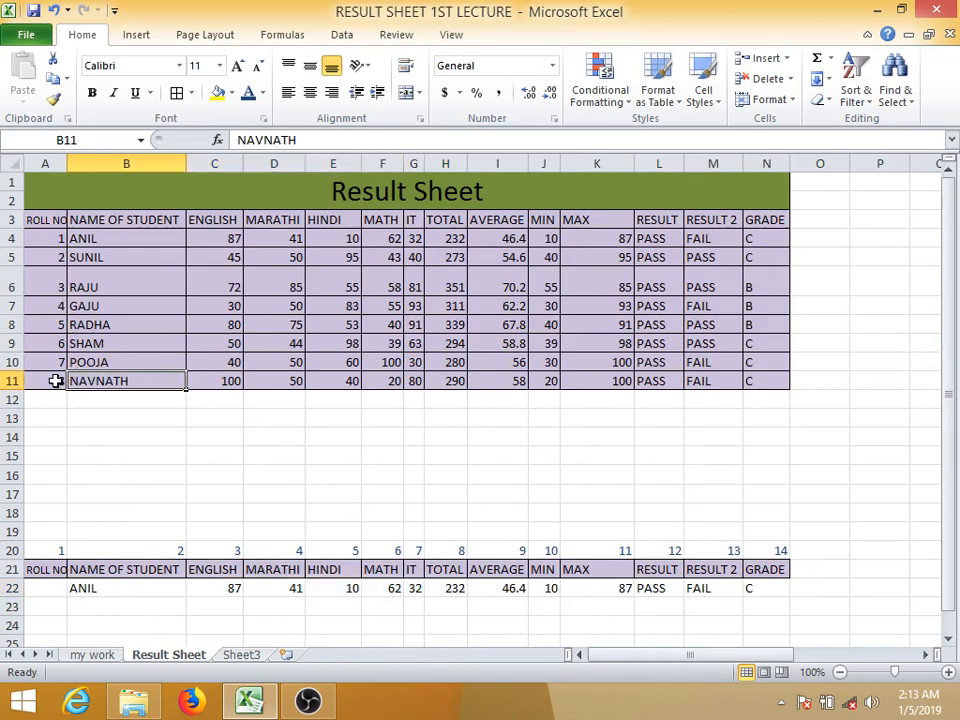
pyautogui.click(56, 381)
pyautogui.write('8')
pyautogui.press('Tab')
pyautogui.click(90, 589)
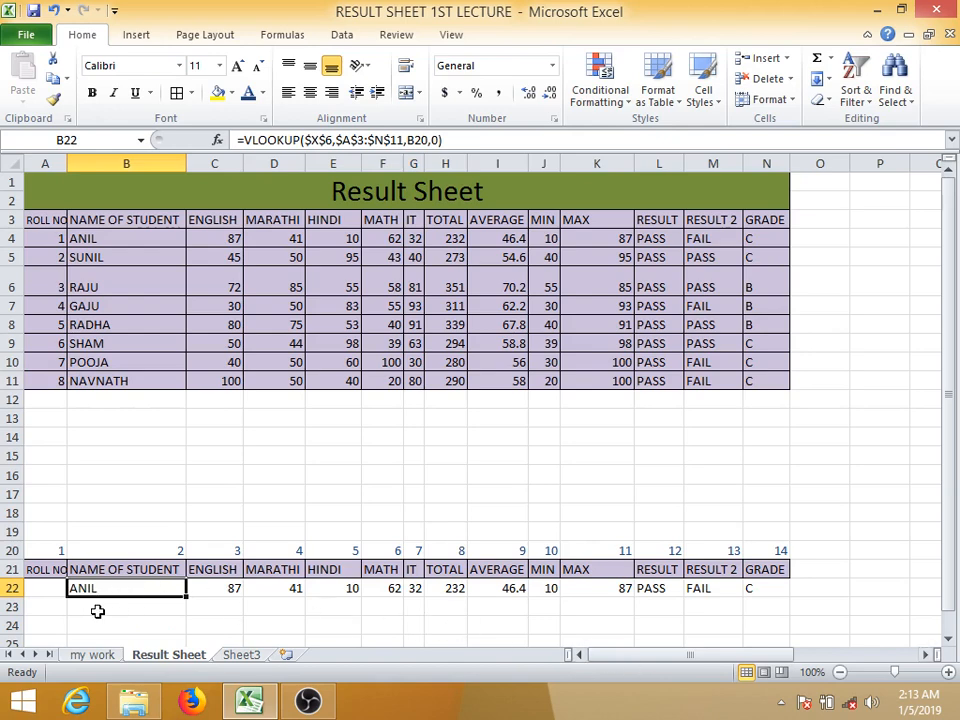
pyautogui.click(40, 589)
pyautogui.click(333, 625)
# Step: Set the report card's serial number in X6 to 9
pyautogui.moveTo(690, 660); pyautogui.dragTo(760, 660)
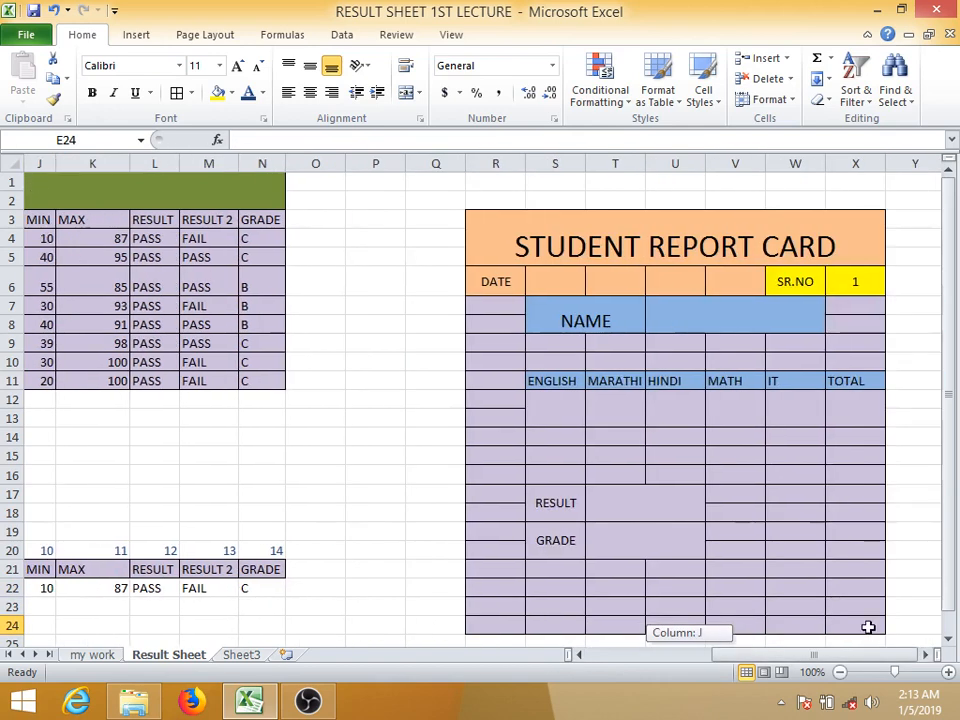
pyautogui.click(866, 283)
pyautogui.write('9')
pyautogui.press('Return')
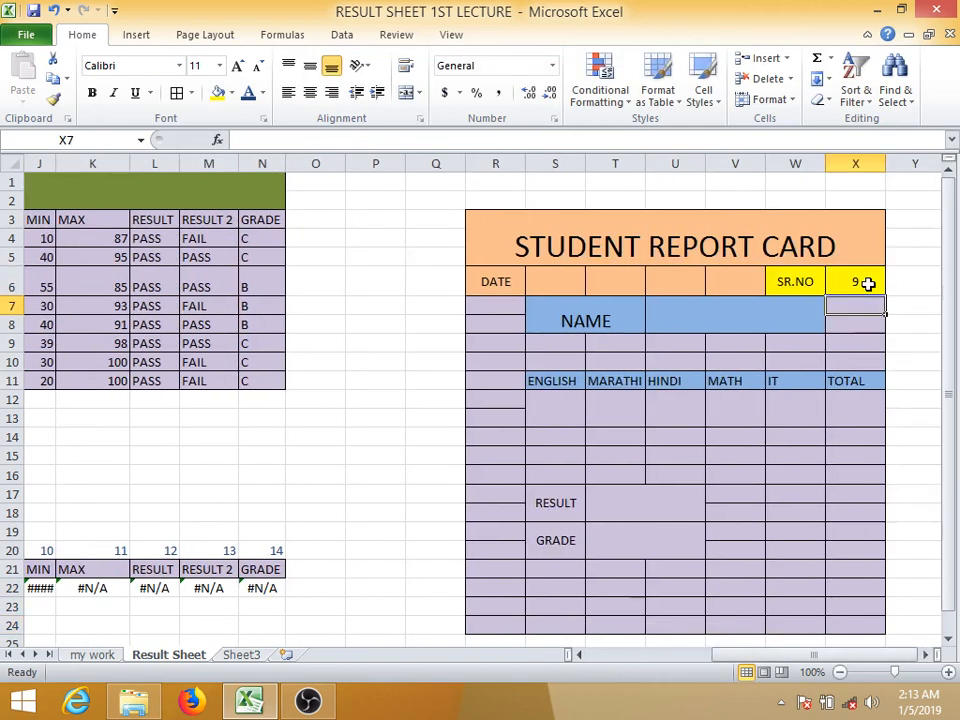
pyautogui.click(619, 328)
pyautogui.click(686, 321)
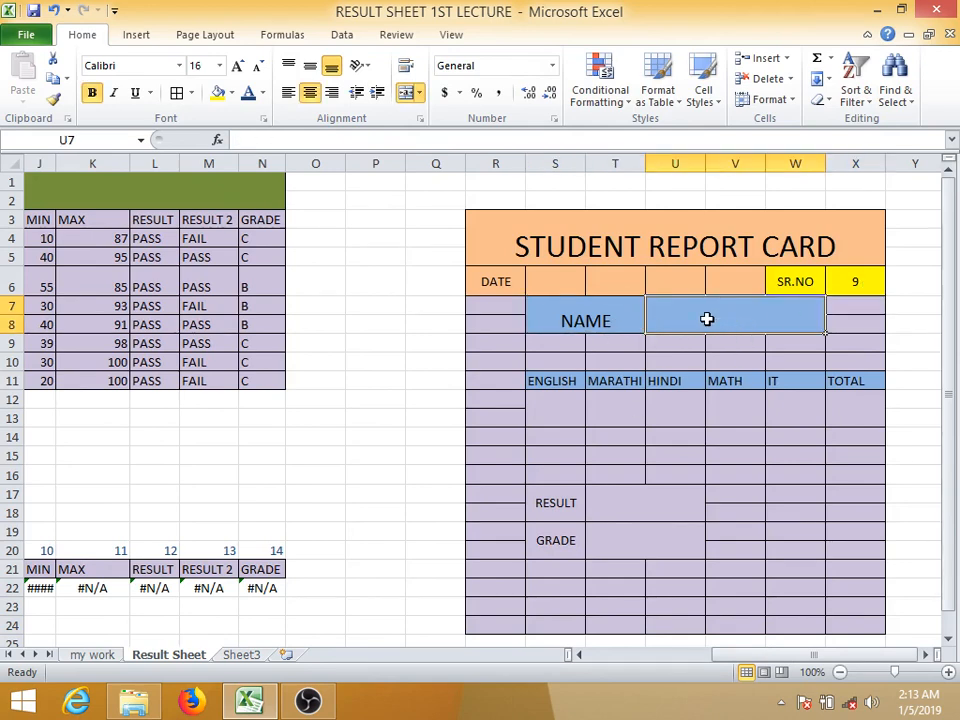
pyautogui.write('=')
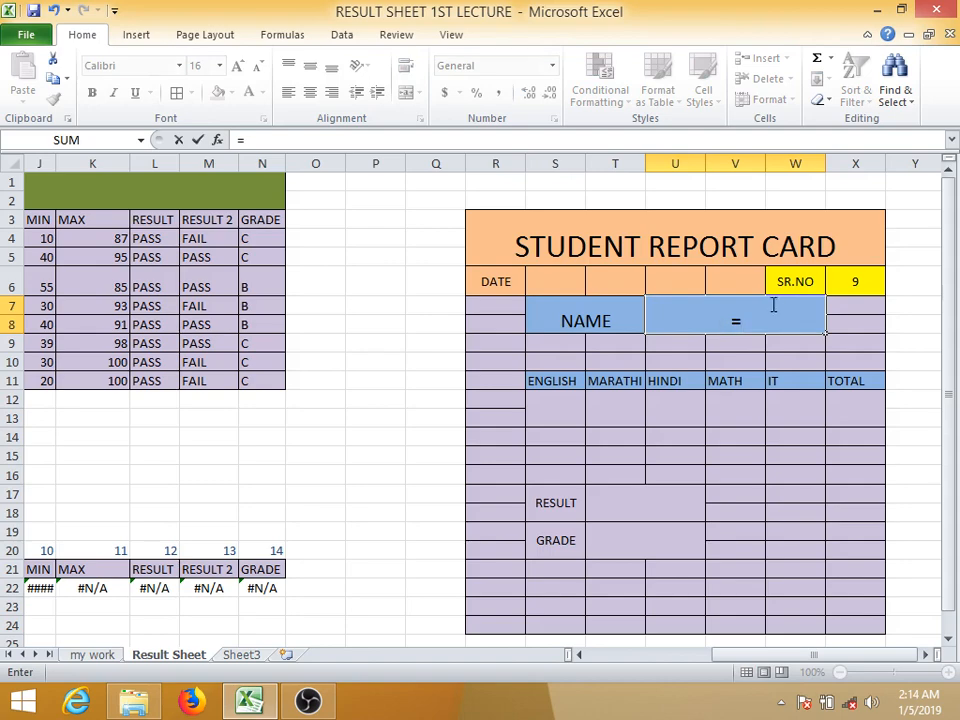
pyautogui.moveTo(730, 654); pyautogui.dragTo(495, 678)
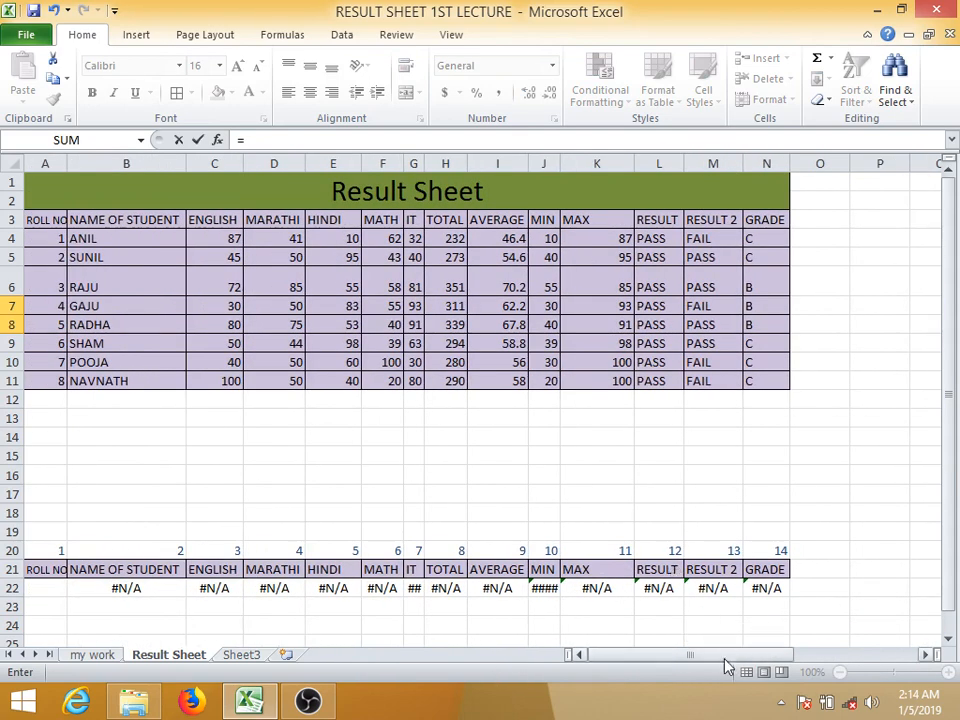
pyautogui.moveTo(723, 658); pyautogui.dragTo(898, 654)
pyautogui.press('Escape')
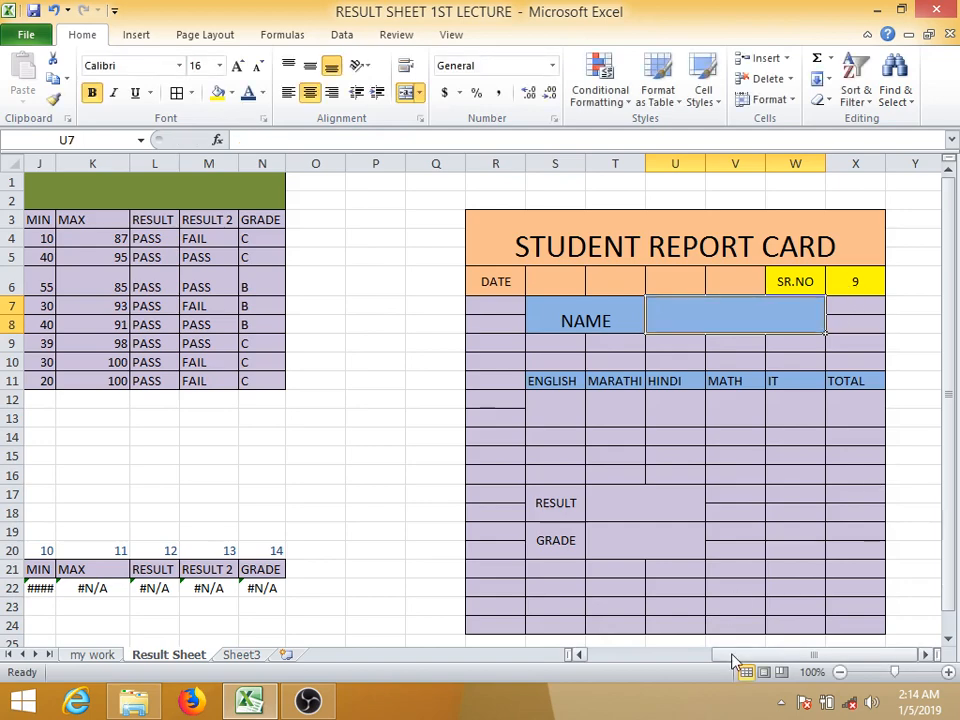
# Step: Check the last roll number in the results table and set the serial number in X6 to 8
pyautogui.moveTo(731, 660); pyautogui.dragTo(435, 660)
pyautogui.click(60, 380)
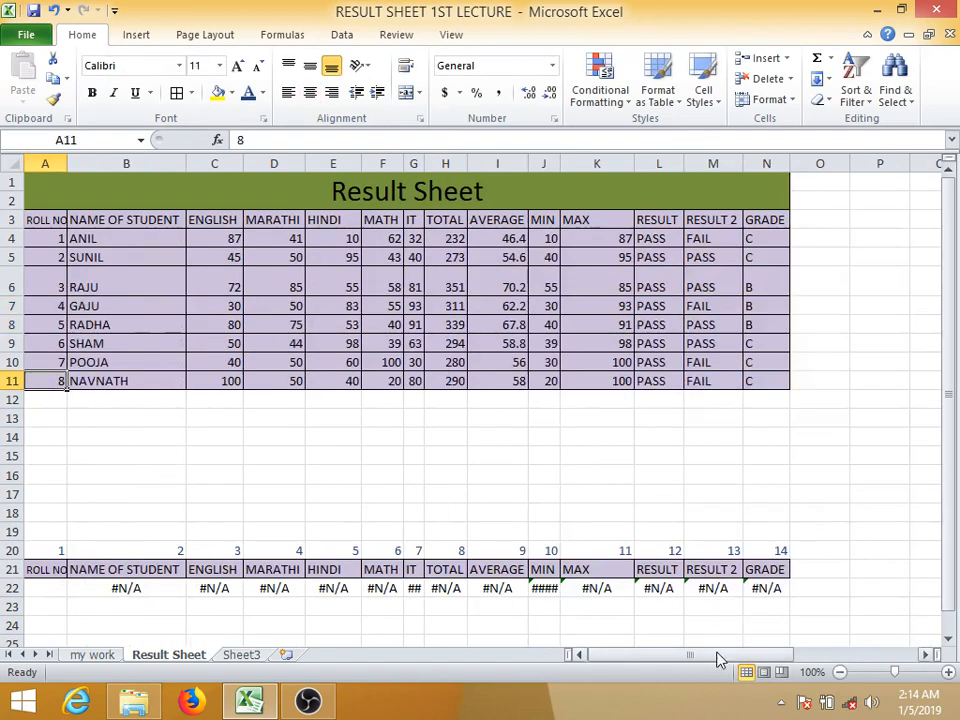
pyautogui.moveTo(718, 658); pyautogui.dragTo(890, 658)
pyautogui.click(863, 287)
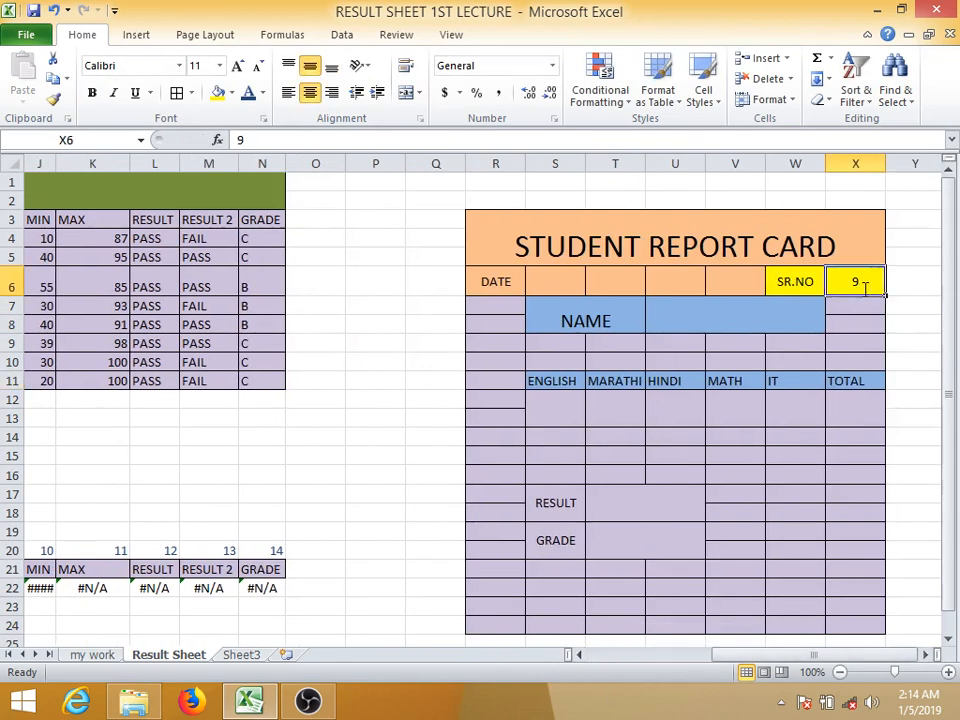
pyautogui.write('8')
pyautogui.press('Return')
pyautogui.moveTo(729, 655); pyautogui.dragTo(592, 658)
pyautogui.moveTo(692, 657); pyautogui.dragTo(861, 628)
# Step: Link the report card's name field in U7 to the looked-up student name with =B22
pyautogui.click(692, 301)
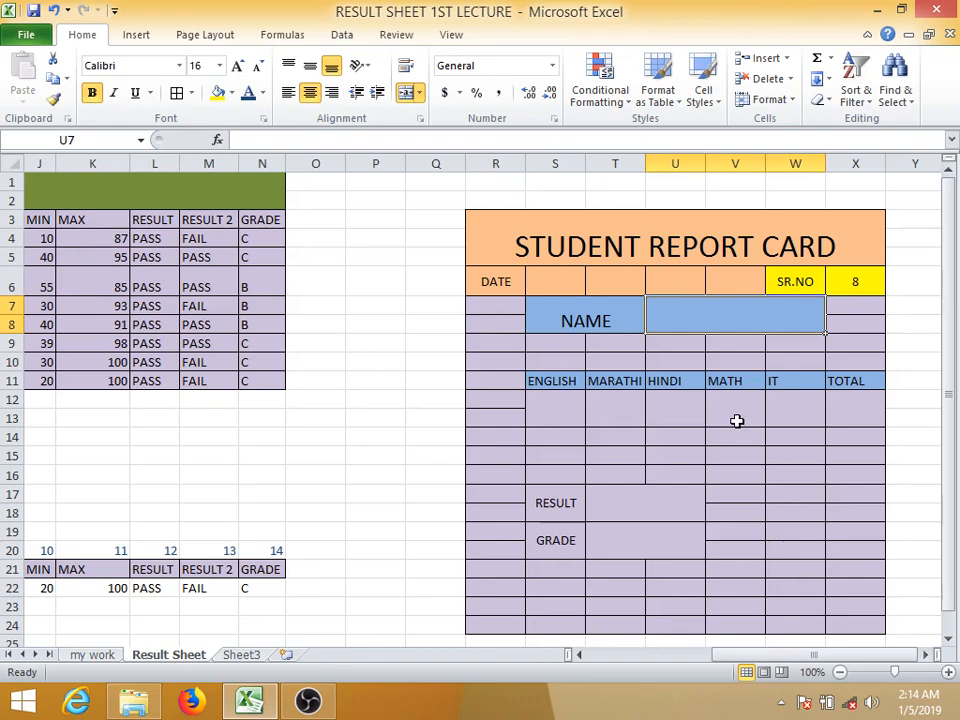
pyautogui.write('=')
pyautogui.moveTo(762, 655); pyautogui.dragTo(615, 660)
pyautogui.click(145, 588)
pyautogui.press('Return')
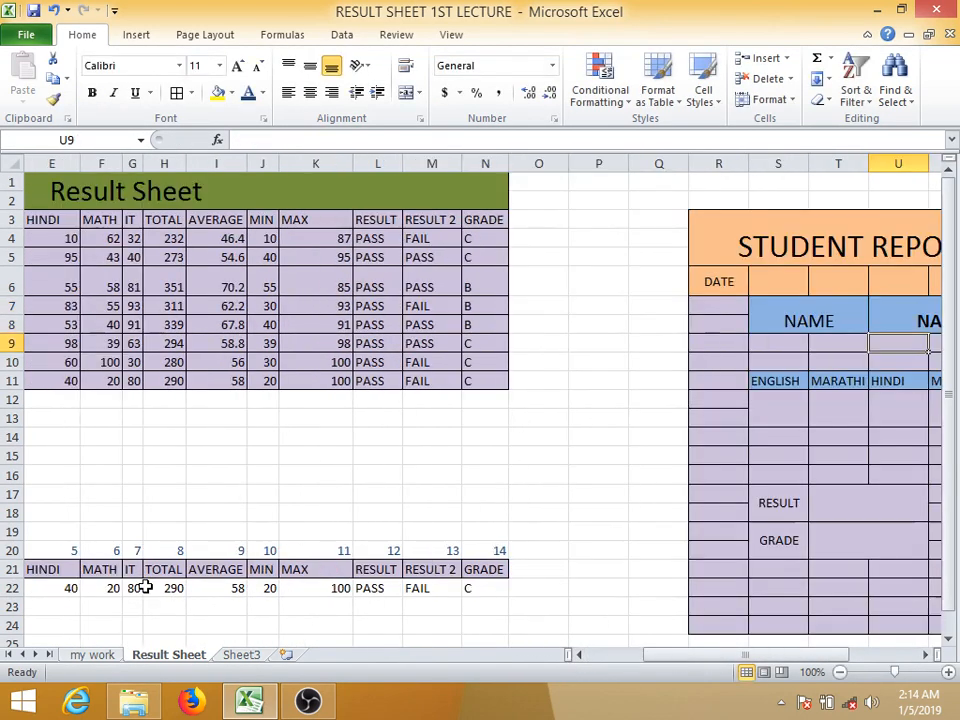
# Step: Link the report card's English mark in S12 to the lookup row with =C22
pyautogui.moveTo(748, 656); pyautogui.dragTo(812, 656)
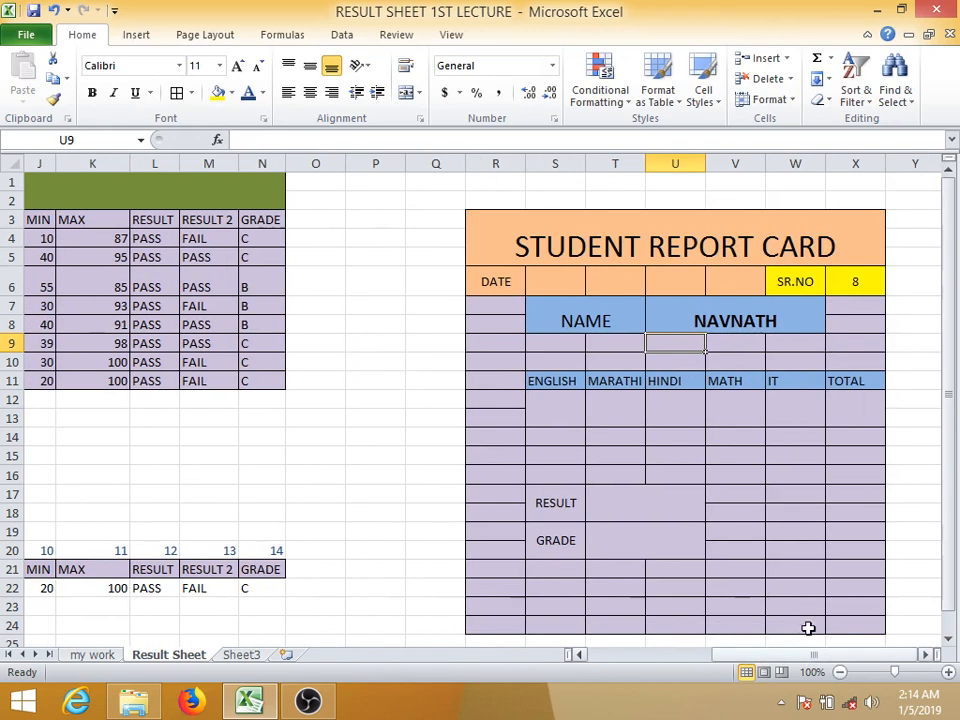
pyautogui.click(555, 405)
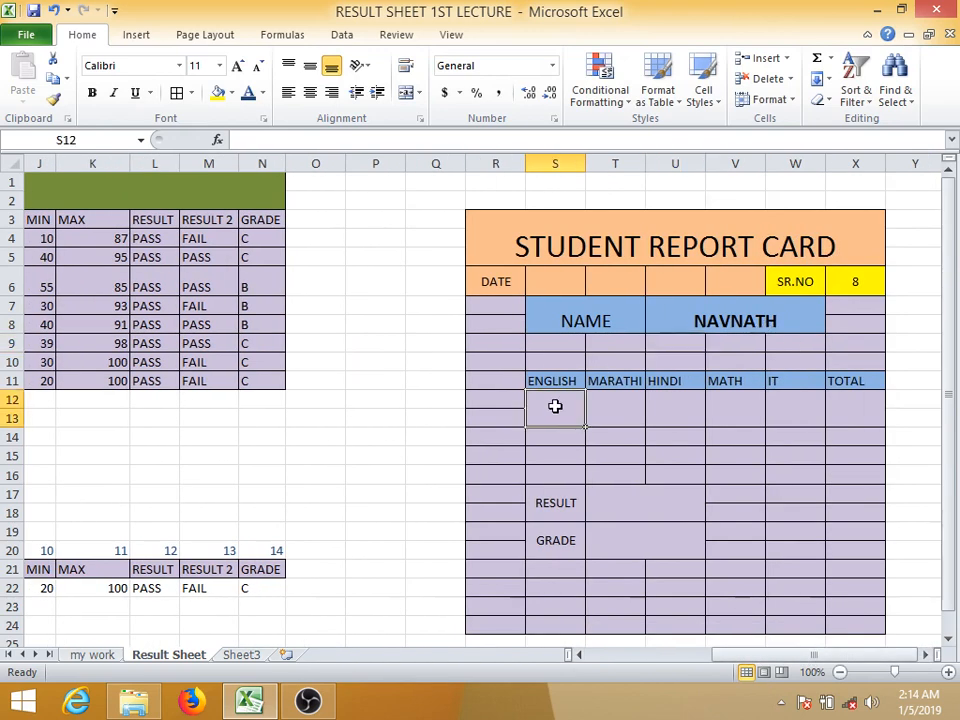
pyautogui.write('=')
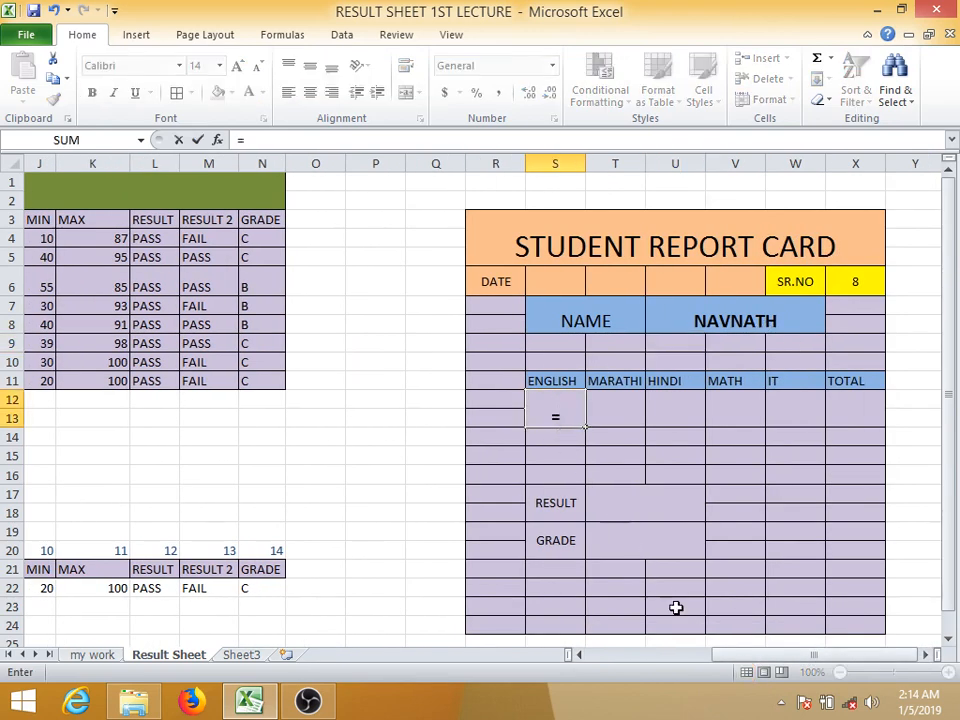
pyautogui.moveTo(812, 655); pyautogui.dragTo(622, 669)
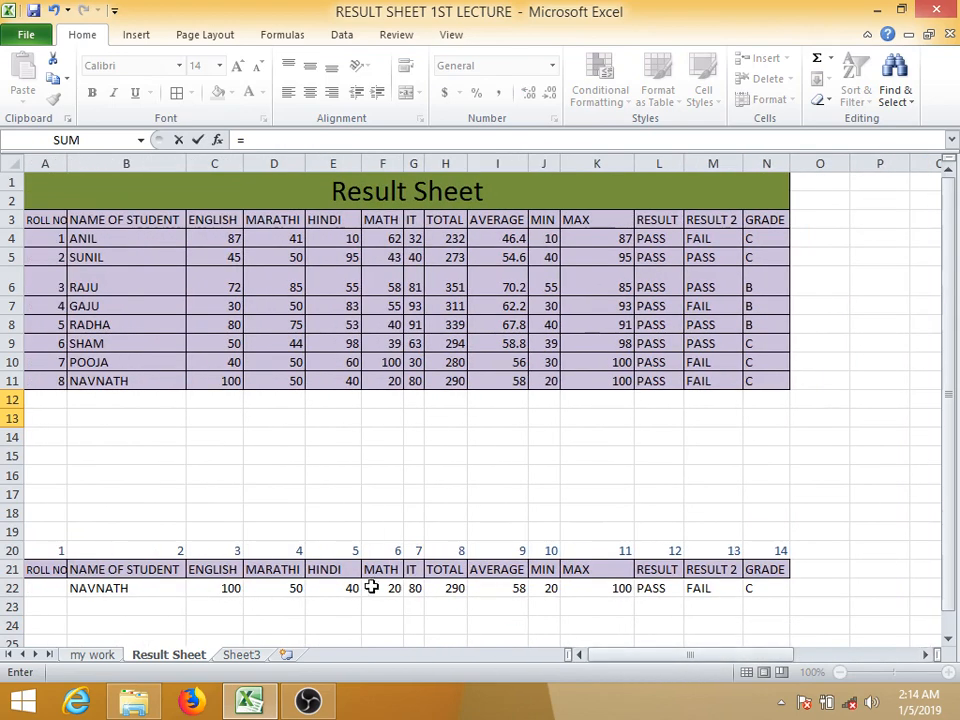
pyautogui.click(228, 590)
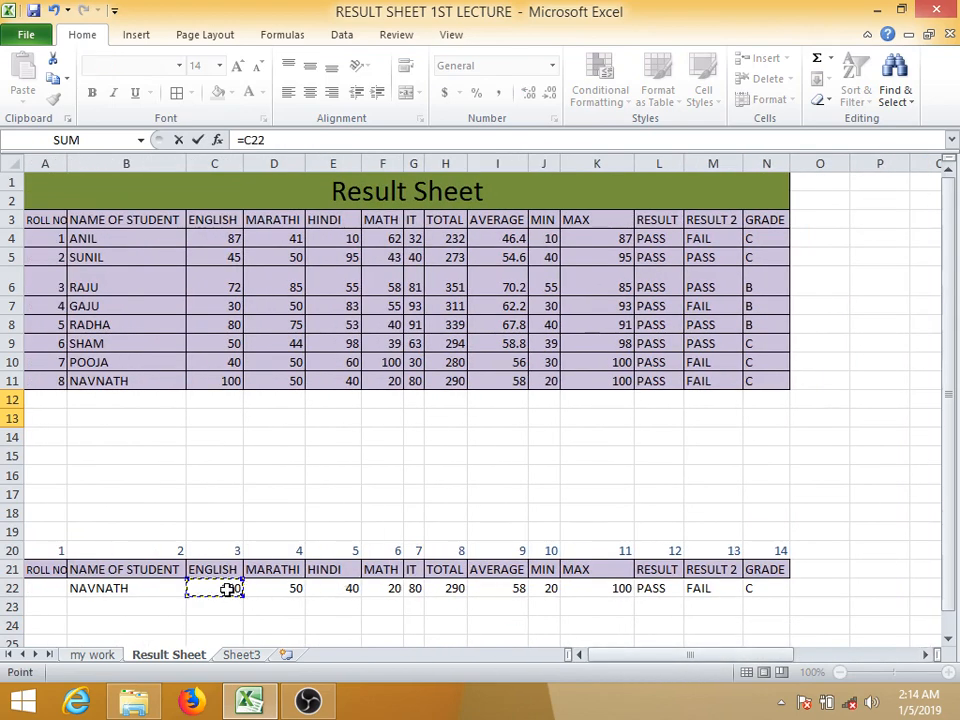
pyautogui.press('Return')
# Step: Fill the S12 link across to W12 for the Marathi, Hindi, Math and IT marks
pyautogui.moveTo(782, 655); pyautogui.dragTo(808, 655)
pyautogui.click(722, 408)
pyautogui.moveTo(756, 428)
pyautogui.mouseDown()
pyautogui.moveTo(874, 420)
pyautogui.moveTo(713, 437)
pyautogui.moveTo(759, 429)
pyautogui.mouseUp()
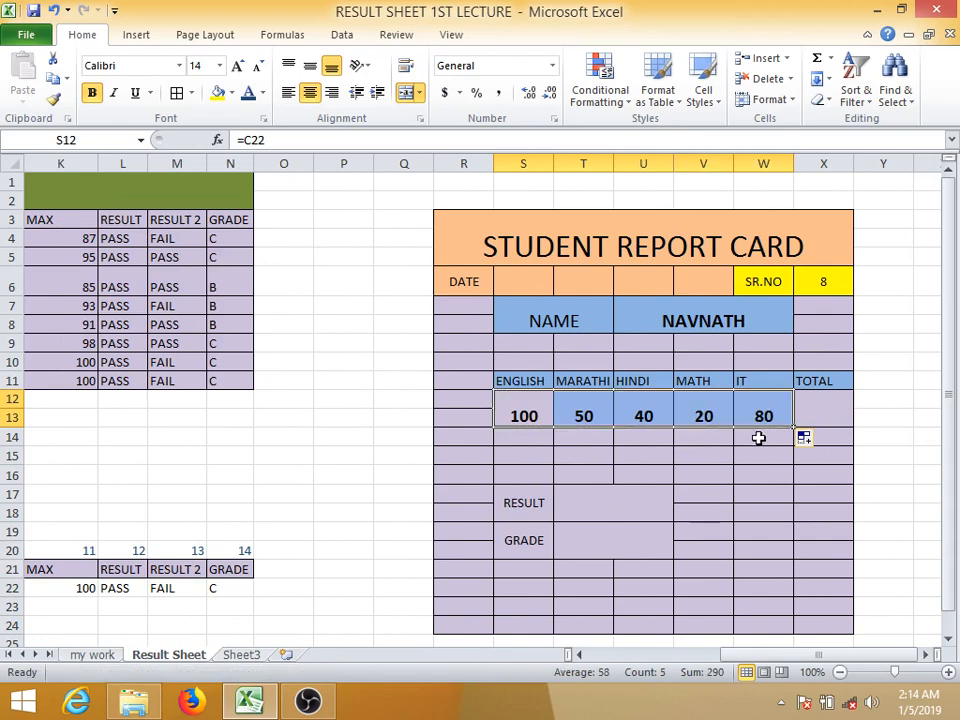
pyautogui.click(764, 414)
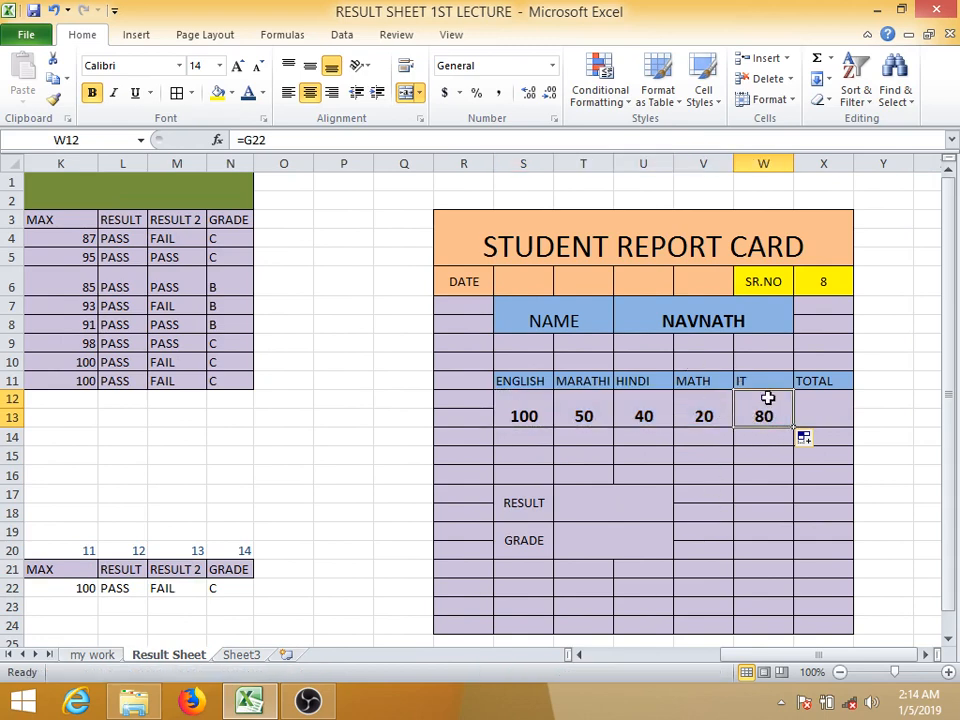
# Step: Check the formula behind the report card's IT mark in W12
pyautogui.doubleClick(764, 412)
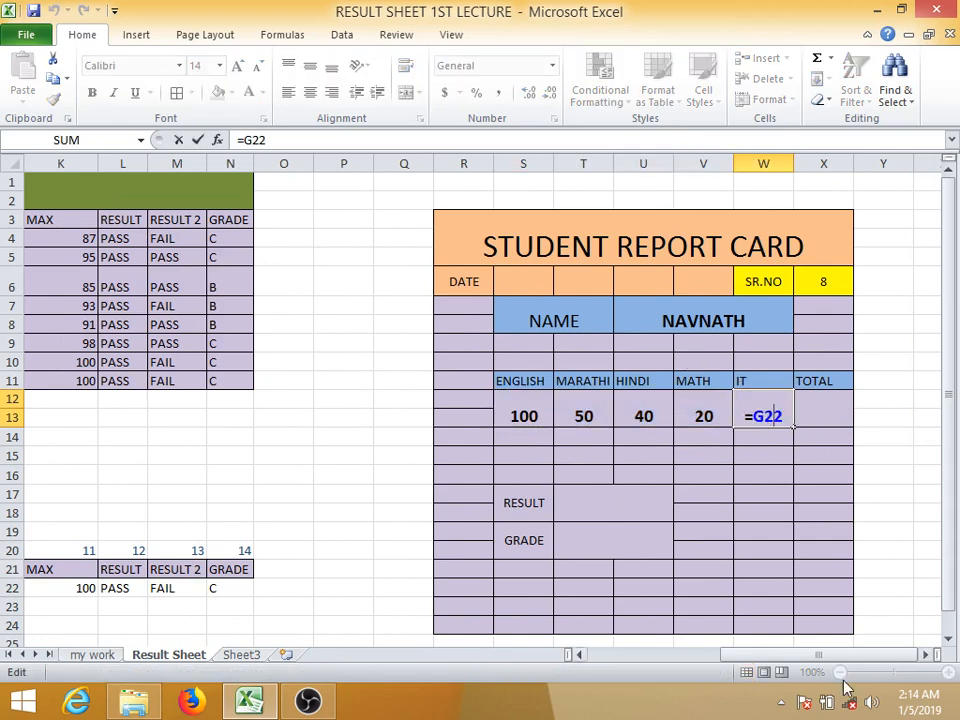
pyautogui.moveTo(843, 664); pyautogui.dragTo(810, 654)
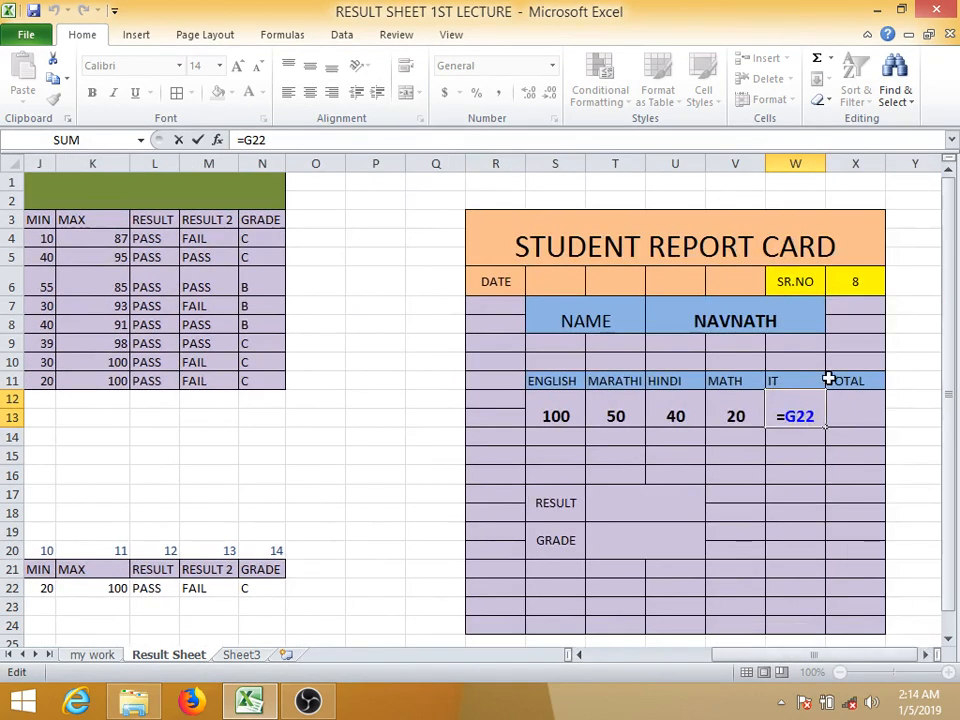
pyautogui.press('Escape')
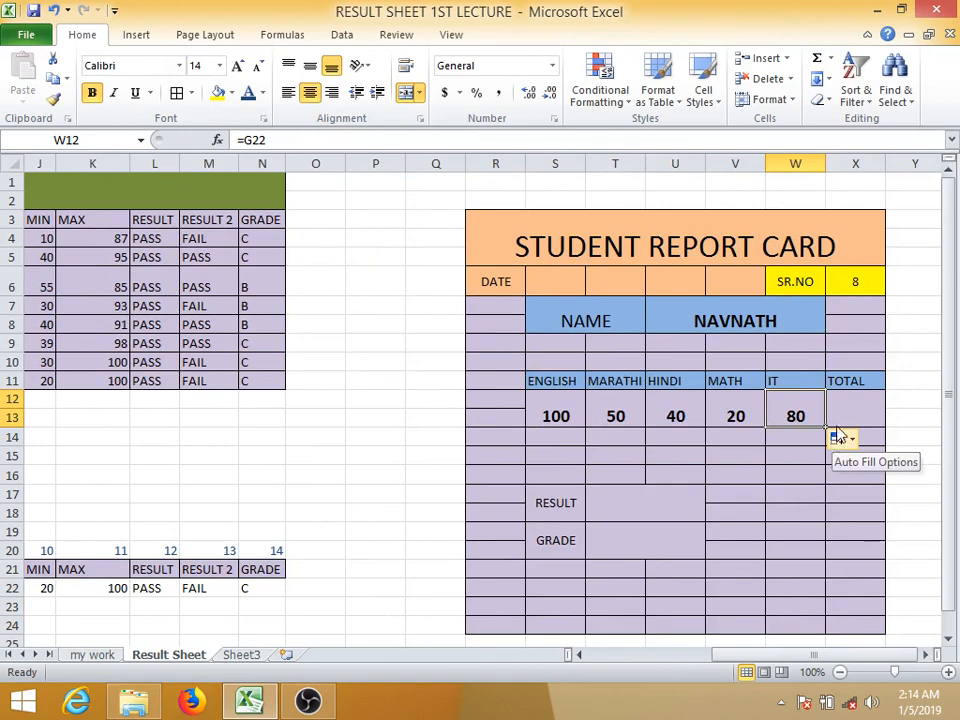
# Step: Link the report card's total in X12 to the looked-up total with =H22
pyautogui.click(847, 404)
pyautogui.write('=')
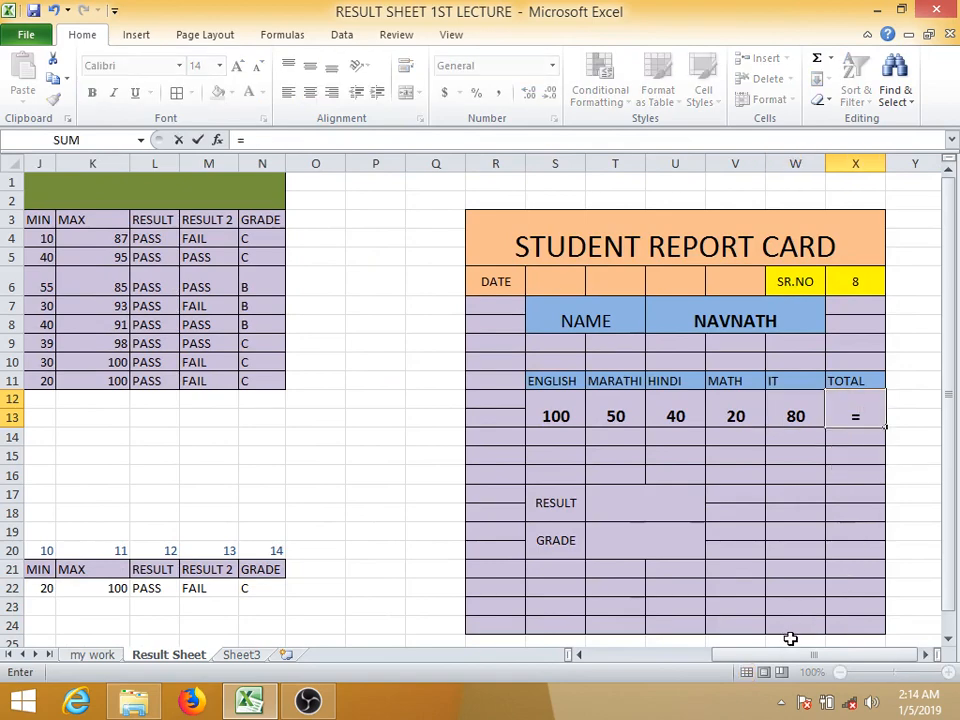
pyautogui.moveTo(786, 656); pyautogui.dragTo(655, 658)
pyautogui.click(453, 590)
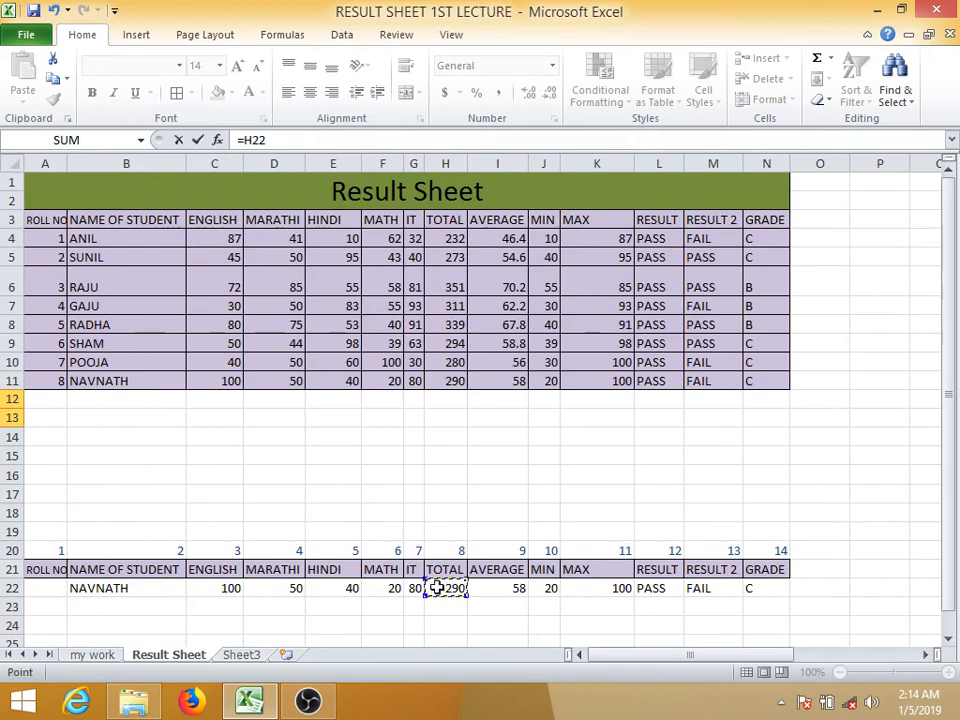
pyautogui.press('Return')
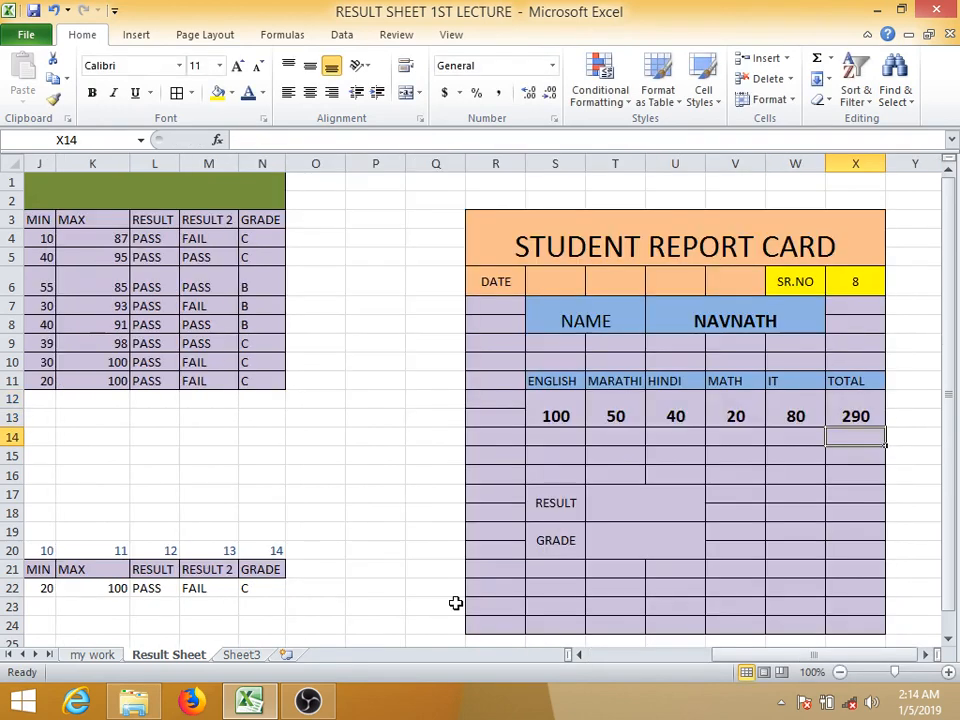
# Step: Link the report card's result field in T17 to the looked-up RESULT value with =L22
pyautogui.click(604, 499)
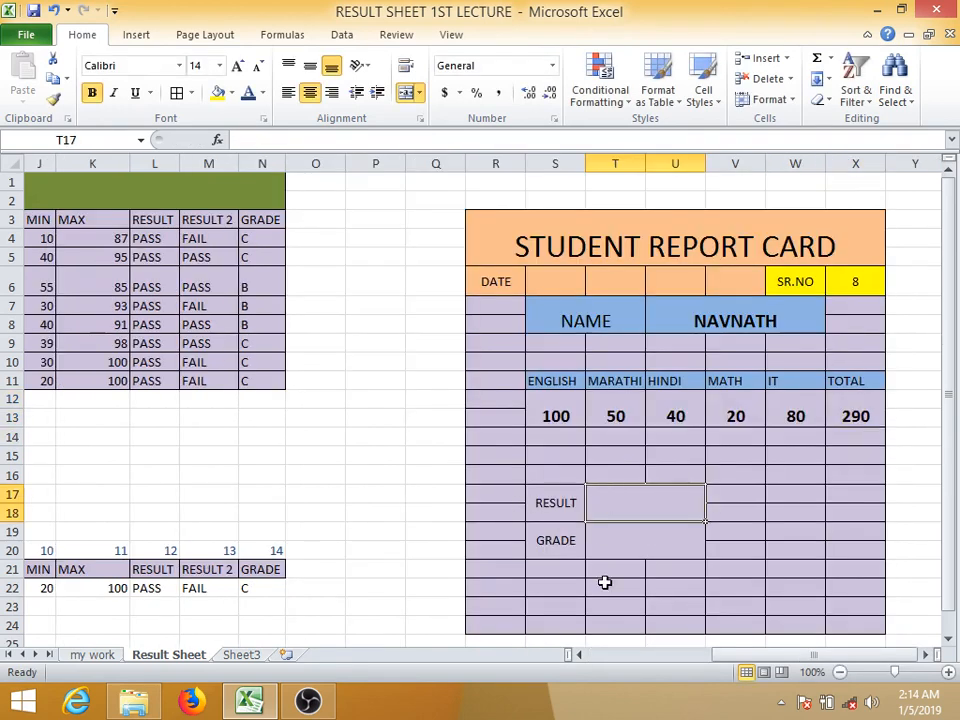
pyautogui.write('=')
pyautogui.moveTo(745, 654); pyautogui.dragTo(663, 655)
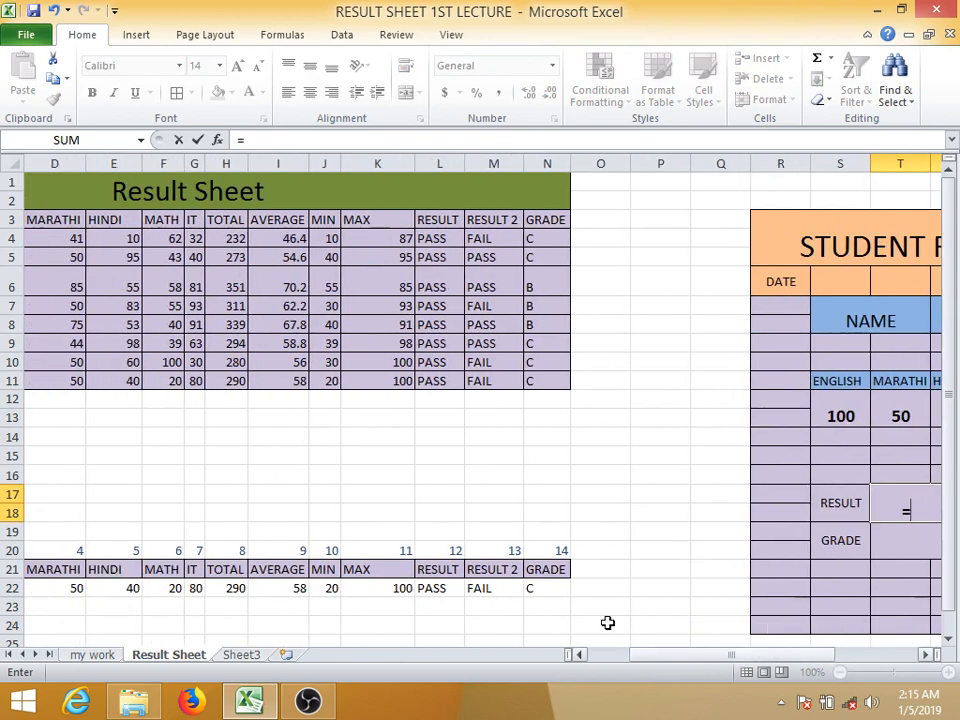
pyautogui.click(440, 590)
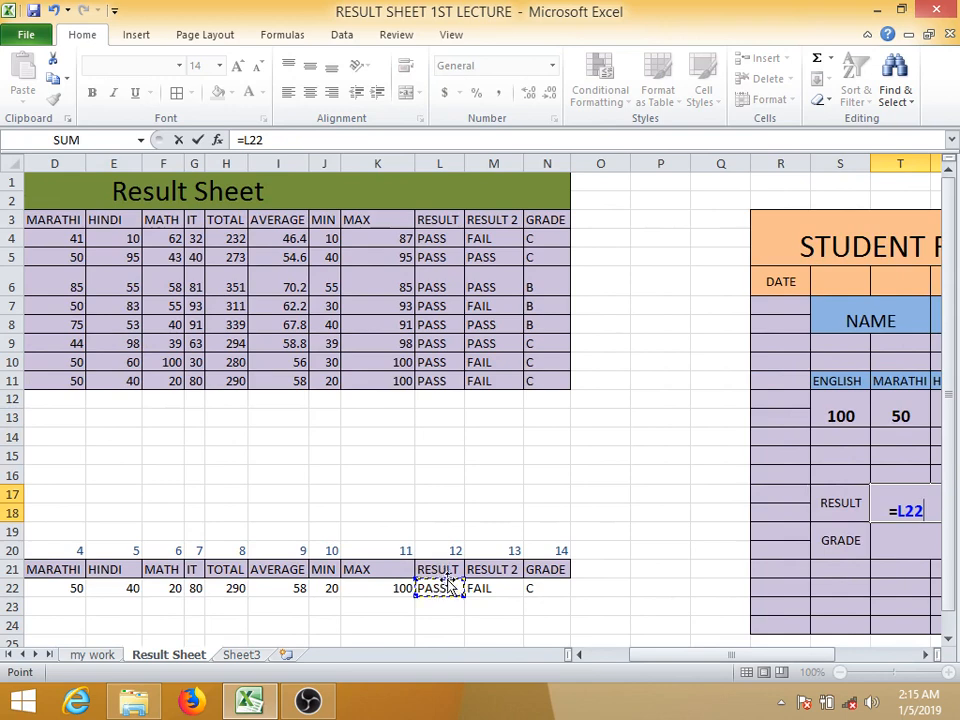
pyautogui.press('Return')
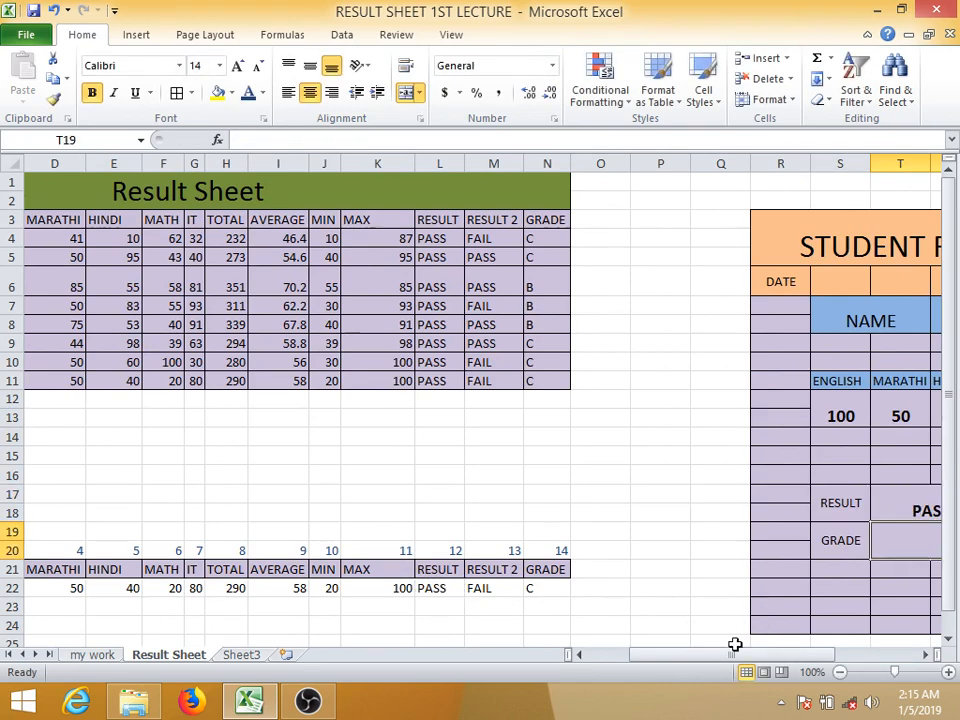
# Step: Link the report card's grade field in T19 to the looked-up grade with =N22
pyautogui.moveTo(740, 654); pyautogui.dragTo(797, 655)
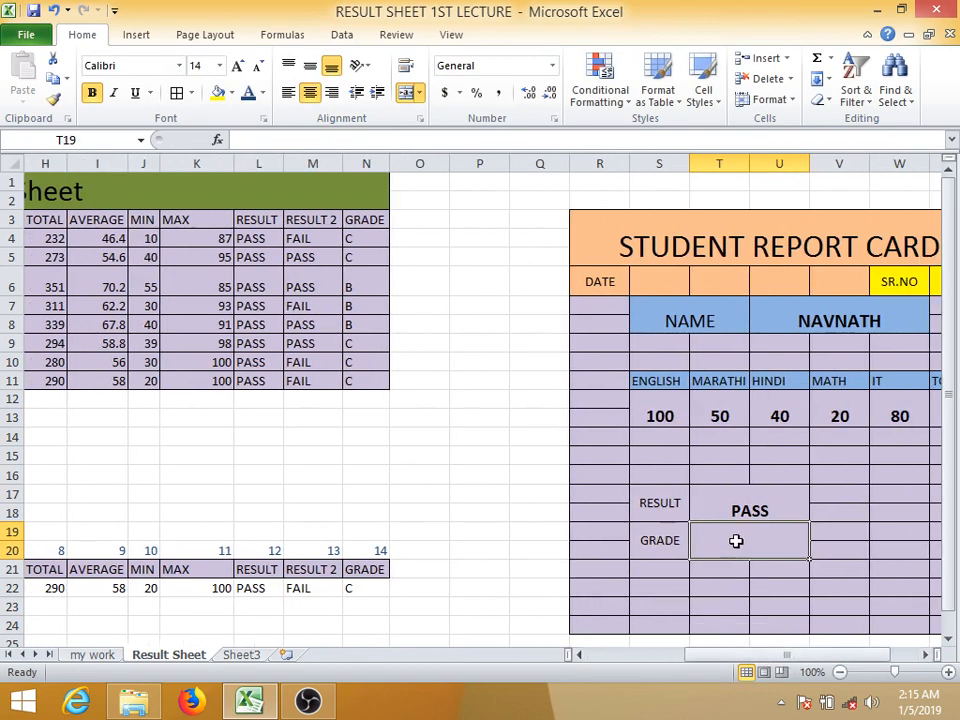
pyautogui.write('=')
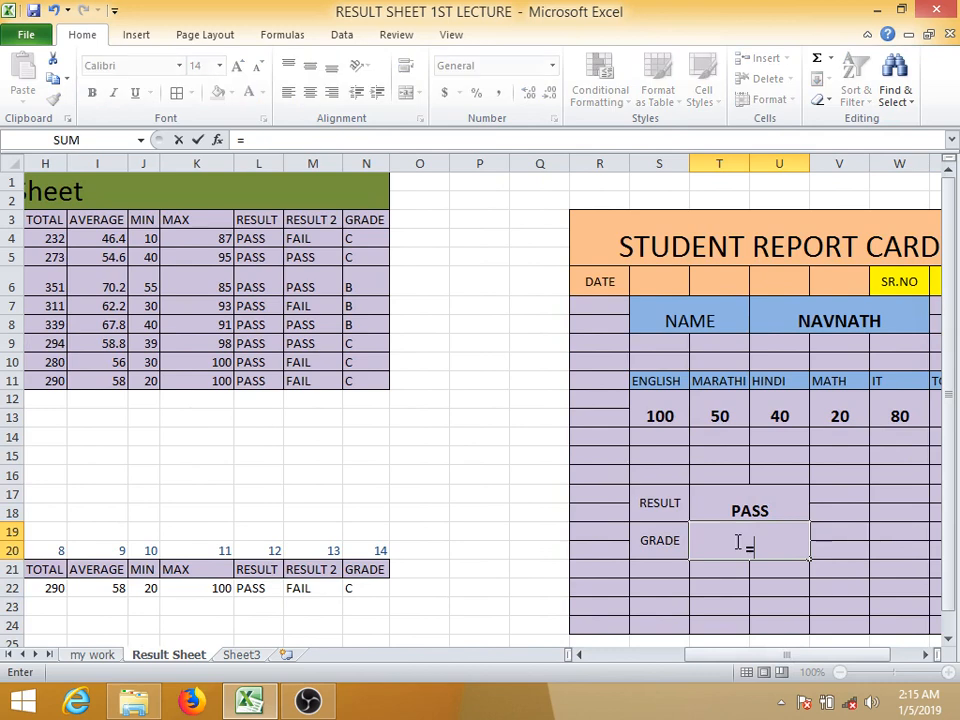
pyautogui.click(352, 588)
pyautogui.press('Return')
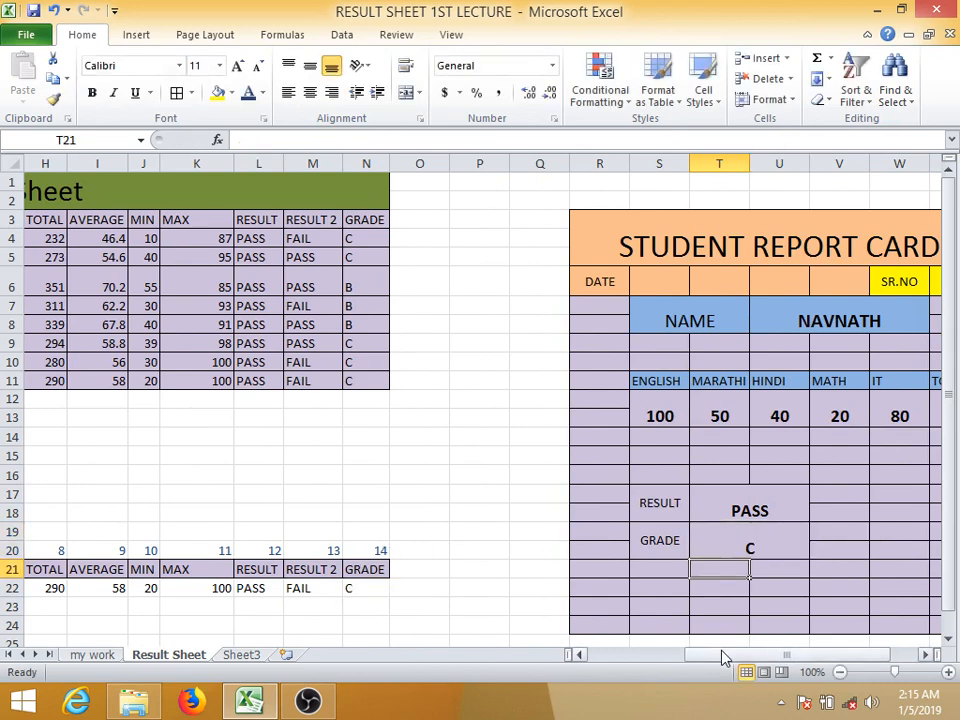
# Step: Test the report card by entering serial number 1 and then 2 in X6
pyautogui.moveTo(724, 657); pyautogui.dragTo(767, 660)
pyautogui.click(849, 281)
pyautogui.write('1')
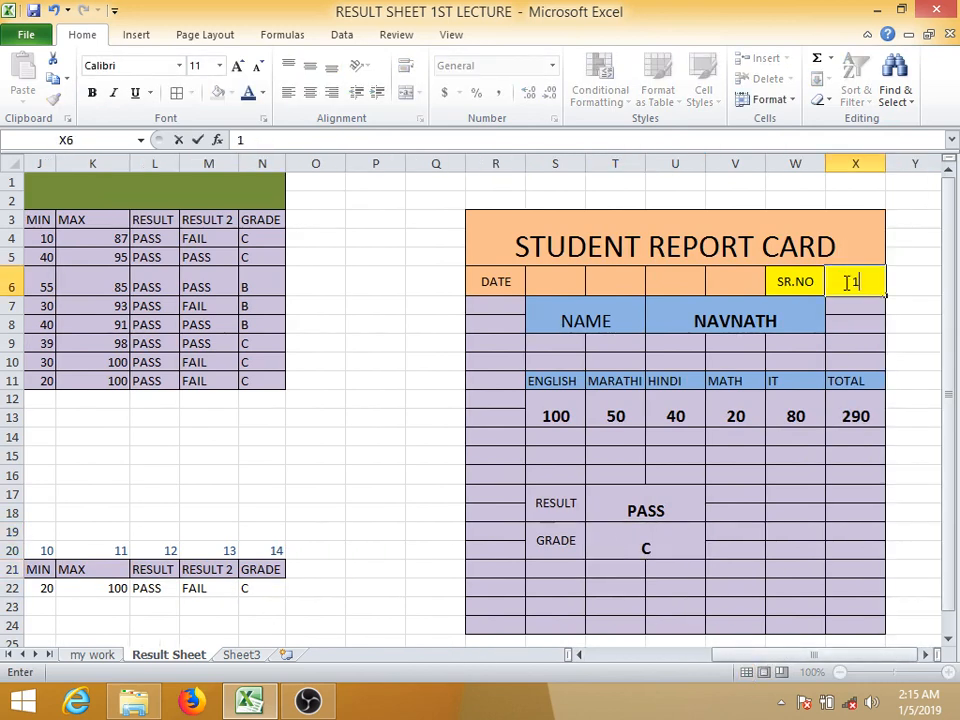
pyautogui.press('Return')
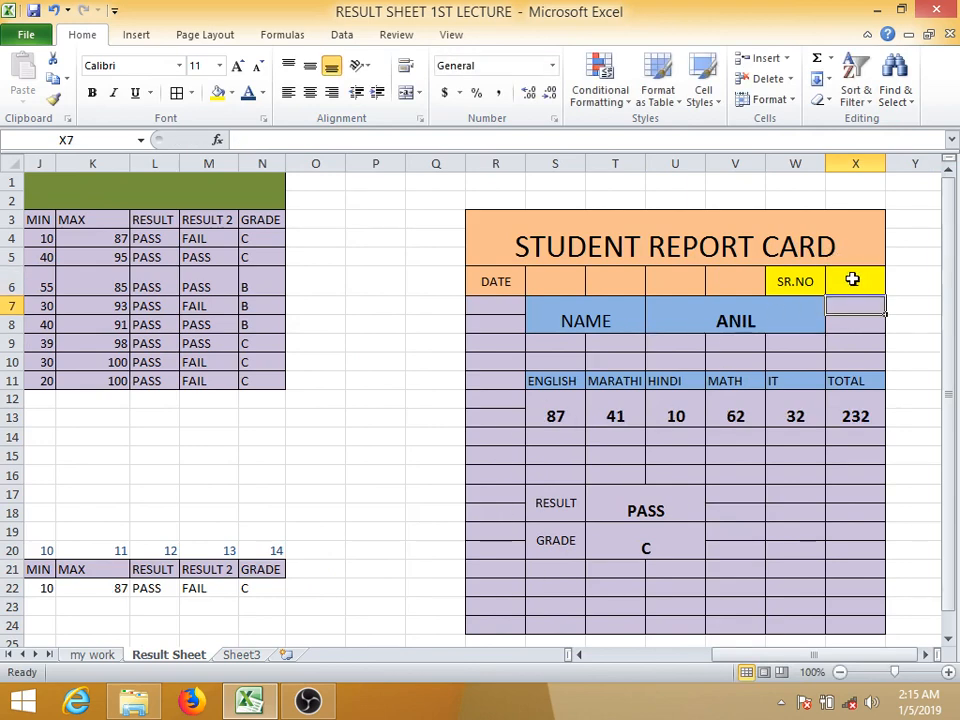
pyautogui.click(852, 280)
pyautogui.write('2')
pyautogui.press('Return')
# Step: Test the report card with serial numbers 3 and 6 in X6
pyautogui.click(854, 282)
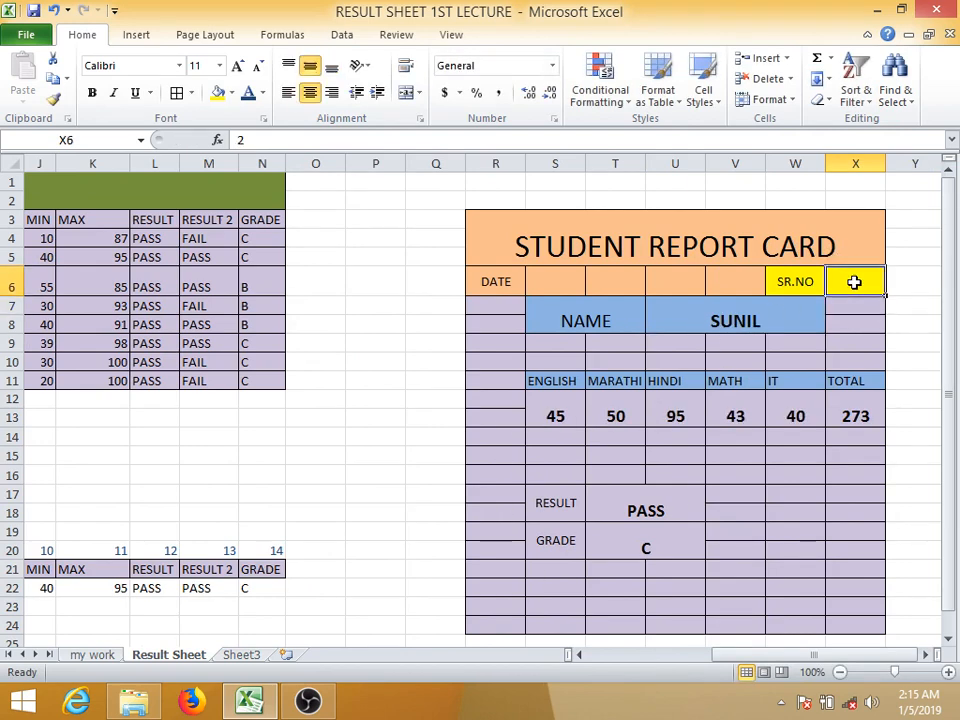
pyautogui.write('3')
pyautogui.press('Return')
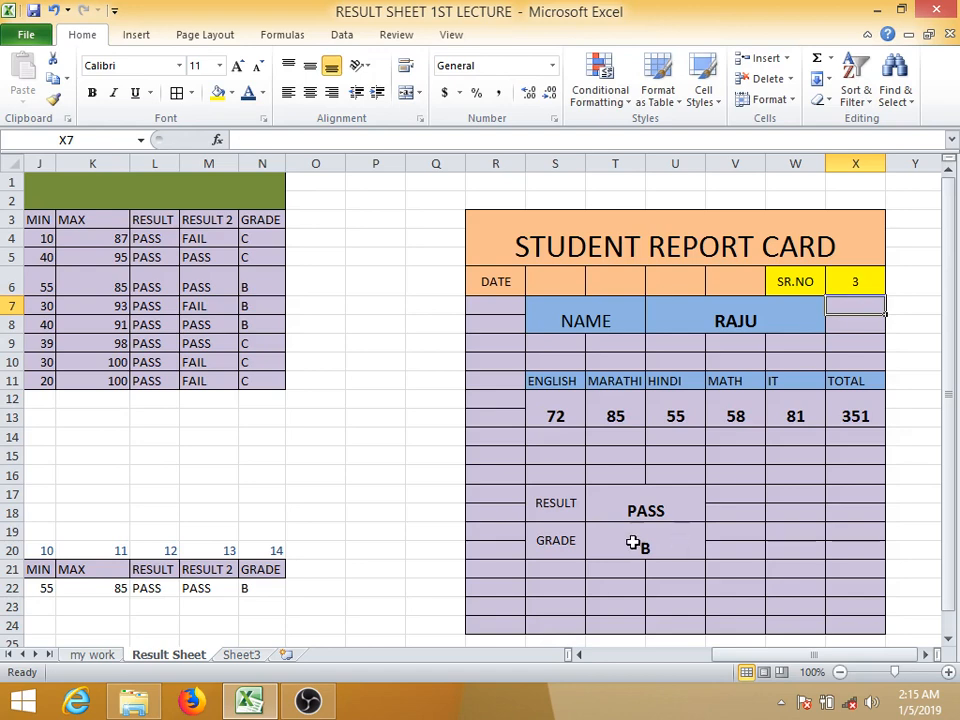
pyautogui.press('Up')
pyautogui.write('6')
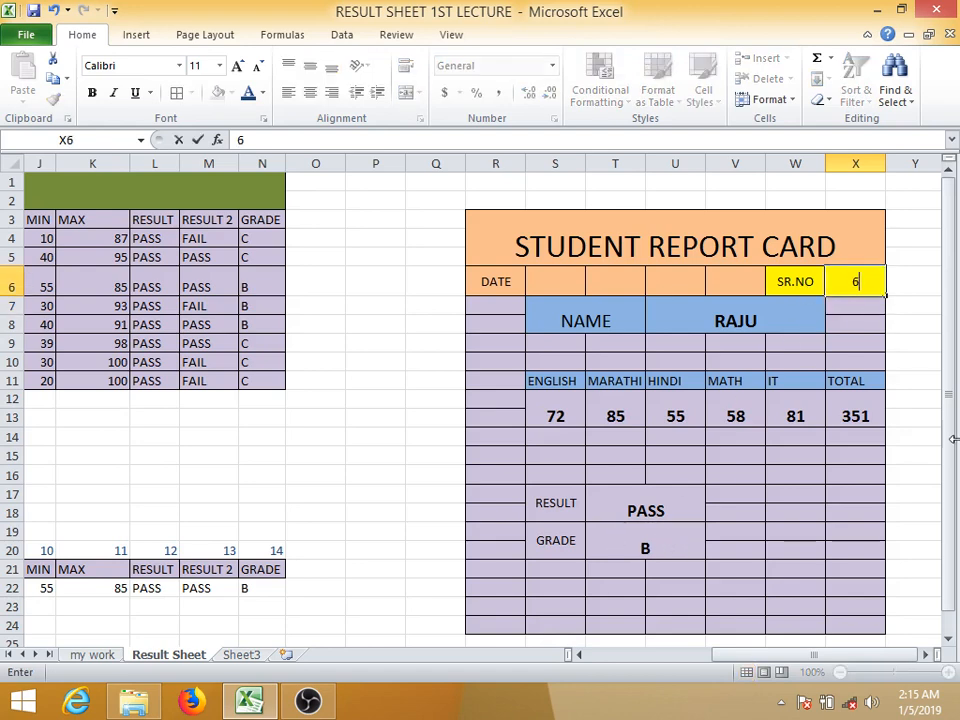
pyautogui.press('Return')
# Step: Relink the report card's result field in T17 to the looked-up RESULT 2 value with =M22
pyautogui.click(678, 552)
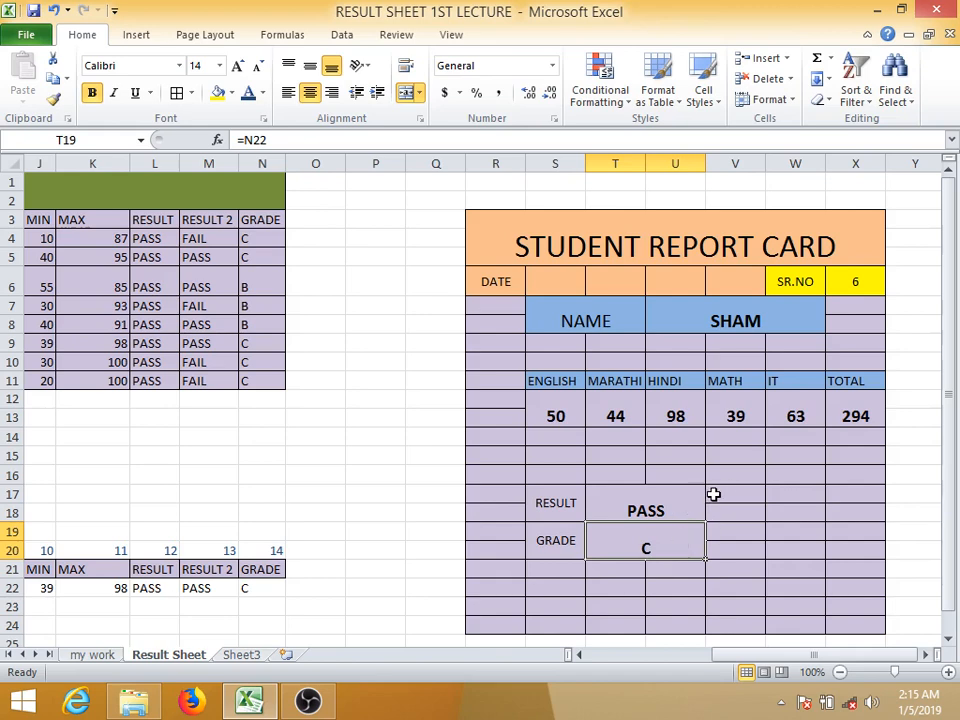
pyautogui.click(655, 503)
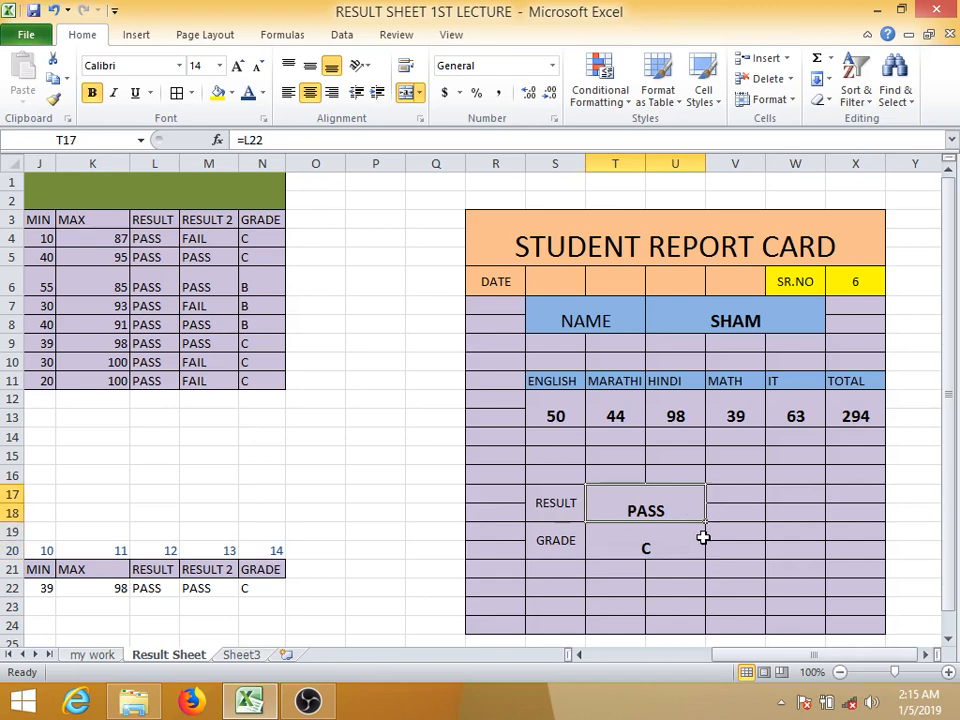
pyautogui.write('=')
pyautogui.moveTo(746, 656); pyautogui.dragTo(686, 660)
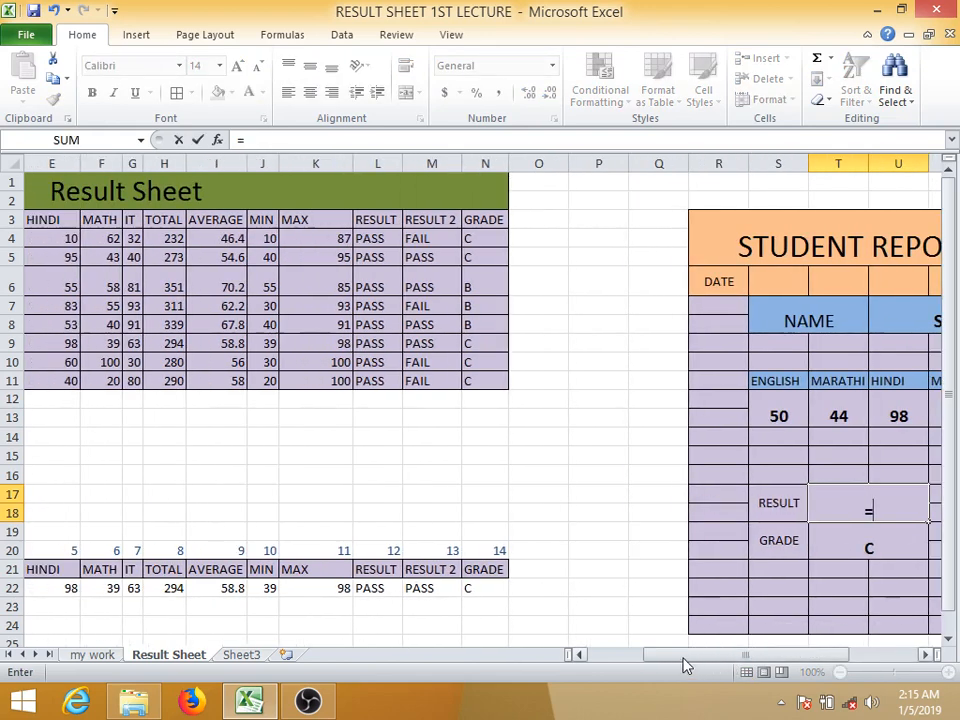
pyautogui.click(438, 590)
pyautogui.press('Return')
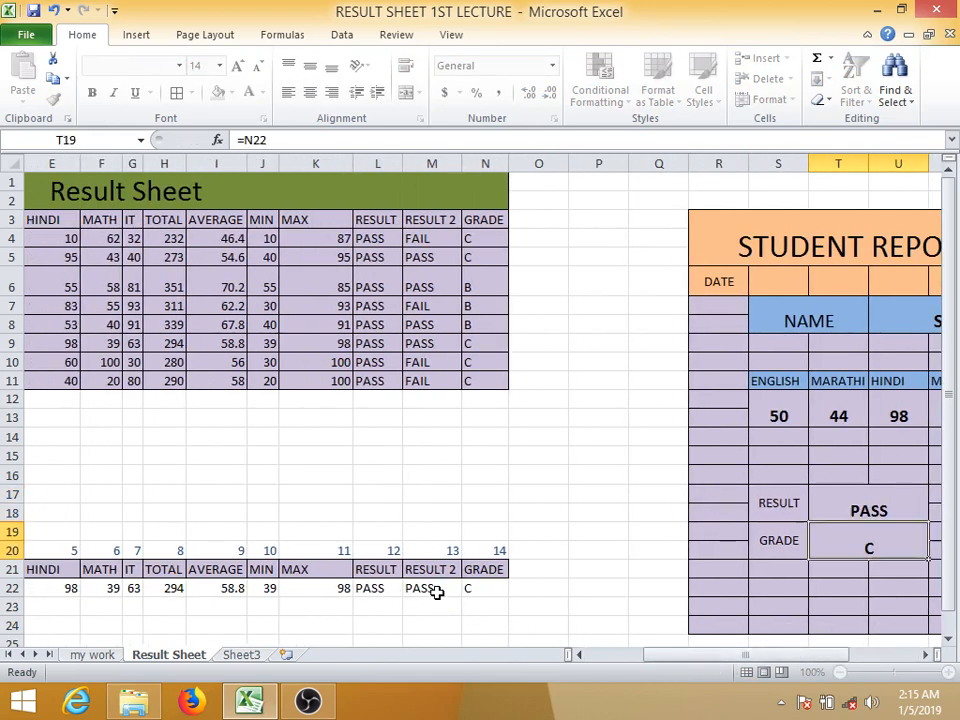
# Step: Try serial number 9 in X6, then set it to 8
pyautogui.moveTo(748, 660); pyautogui.dragTo(825, 654)
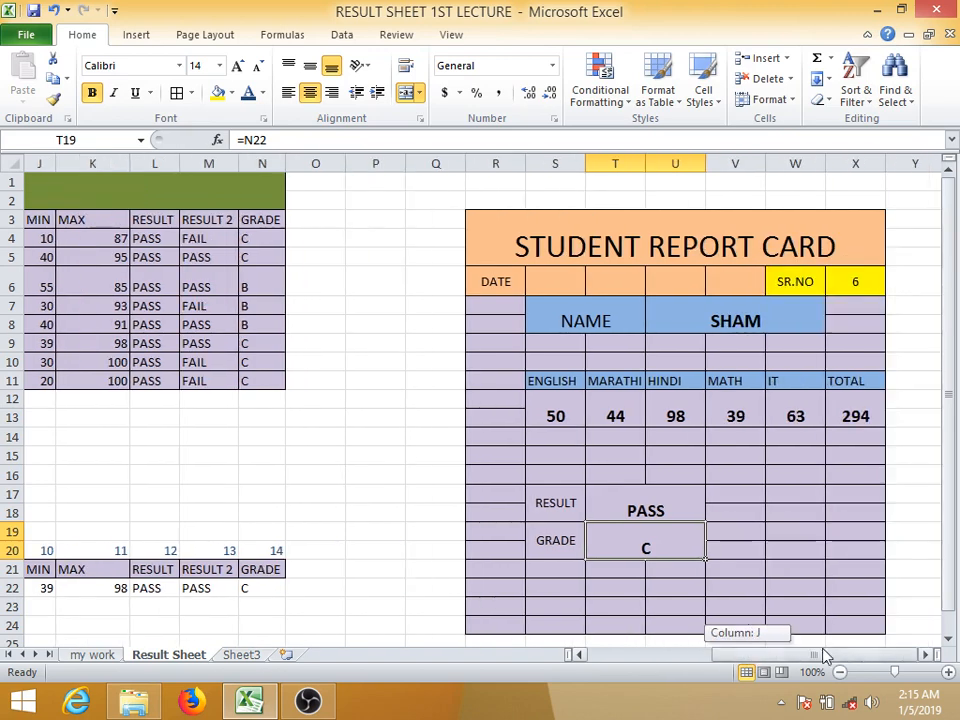
pyautogui.click(852, 277)
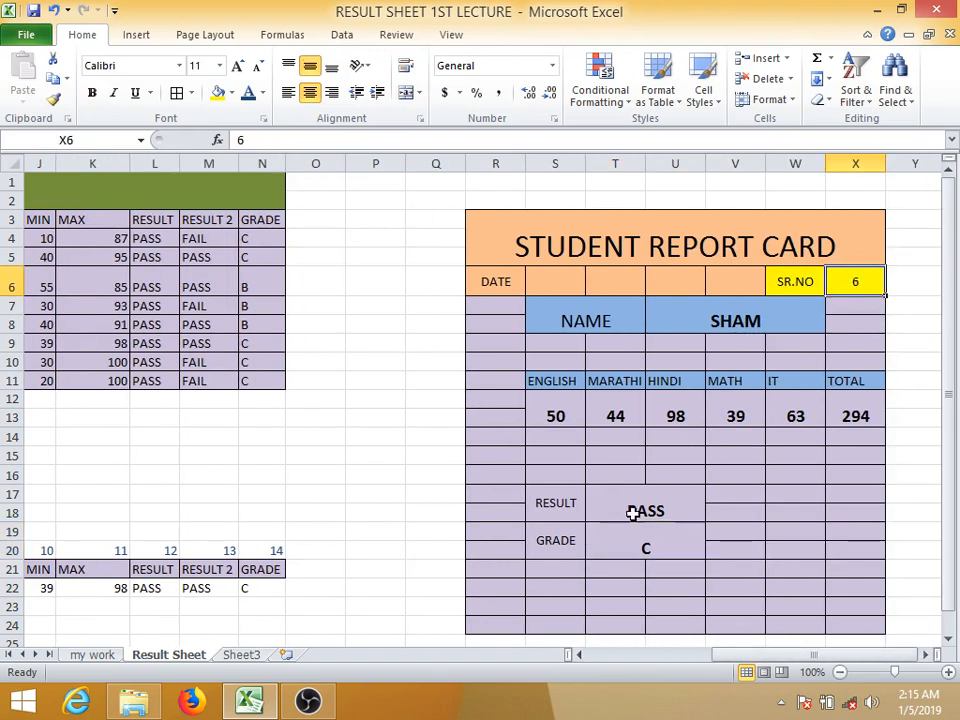
pyautogui.write('9')
pyautogui.press('Return')
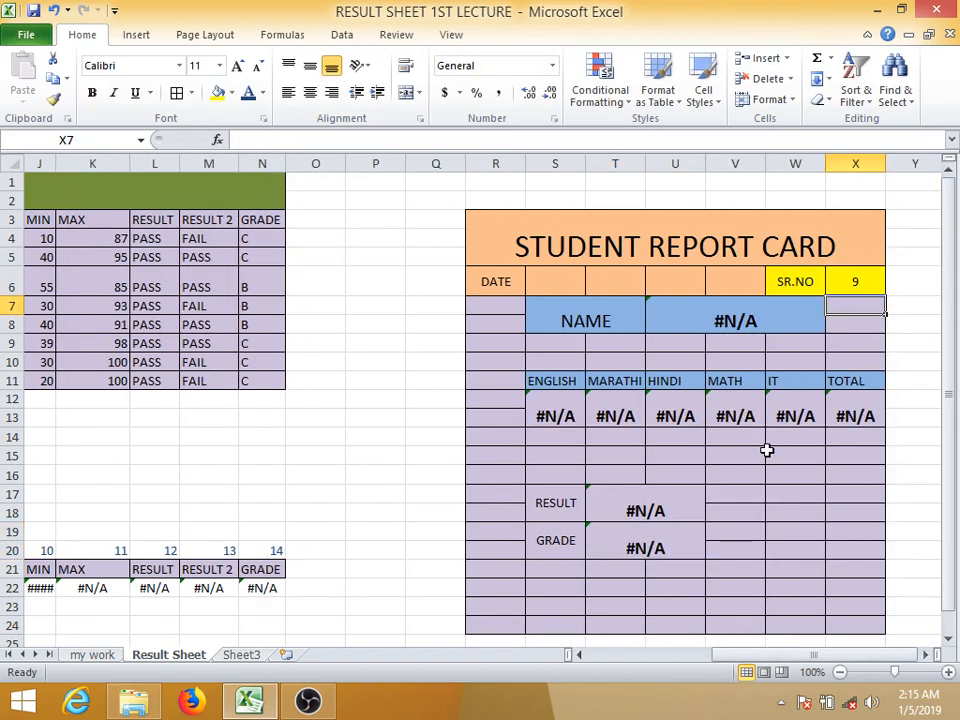
pyautogui.click(867, 282)
pyautogui.write('8')
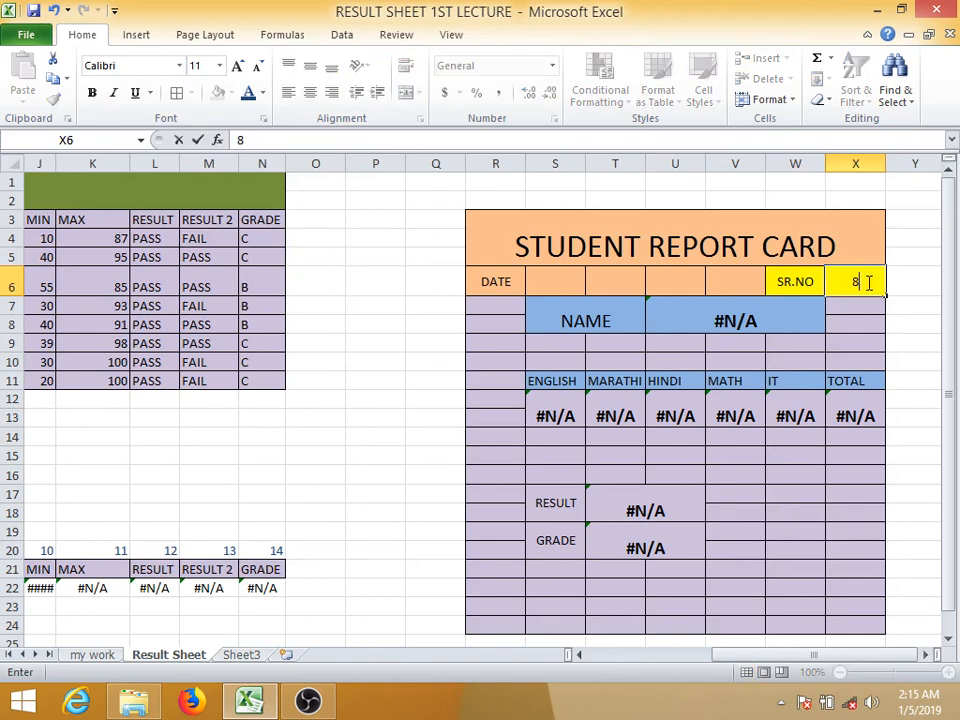
pyautogui.press('Return')
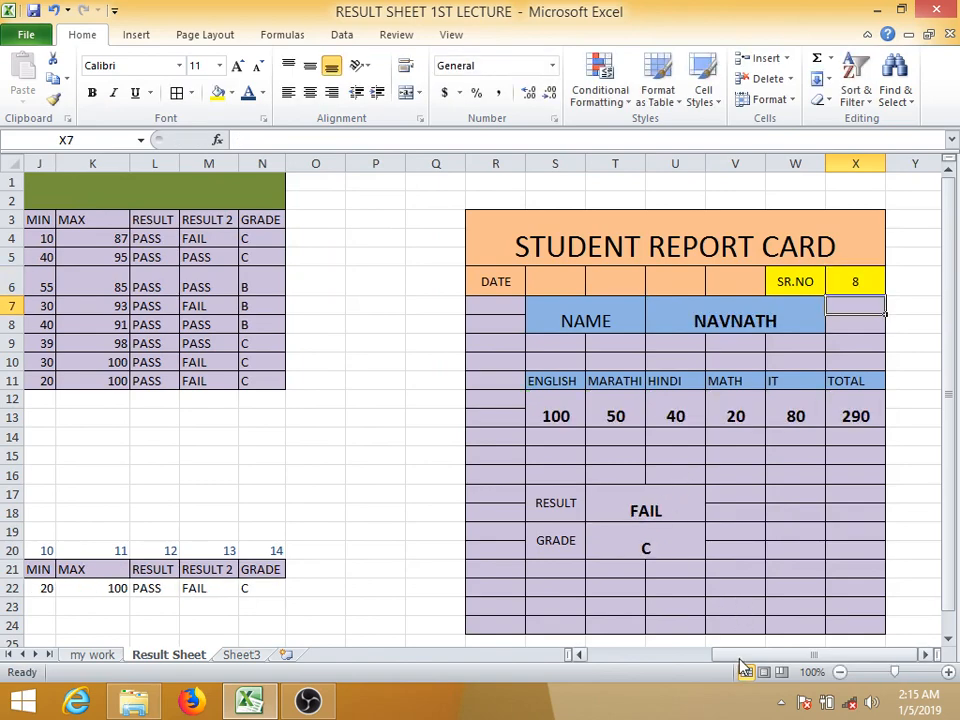
# Step: Review the roll numbers in column A of the results table and set the serial number in X6 to 5
pyautogui.moveTo(813, 654); pyautogui.dragTo(531, 666)
pyautogui.moveTo(63, 385); pyautogui.dragTo(58, 220)
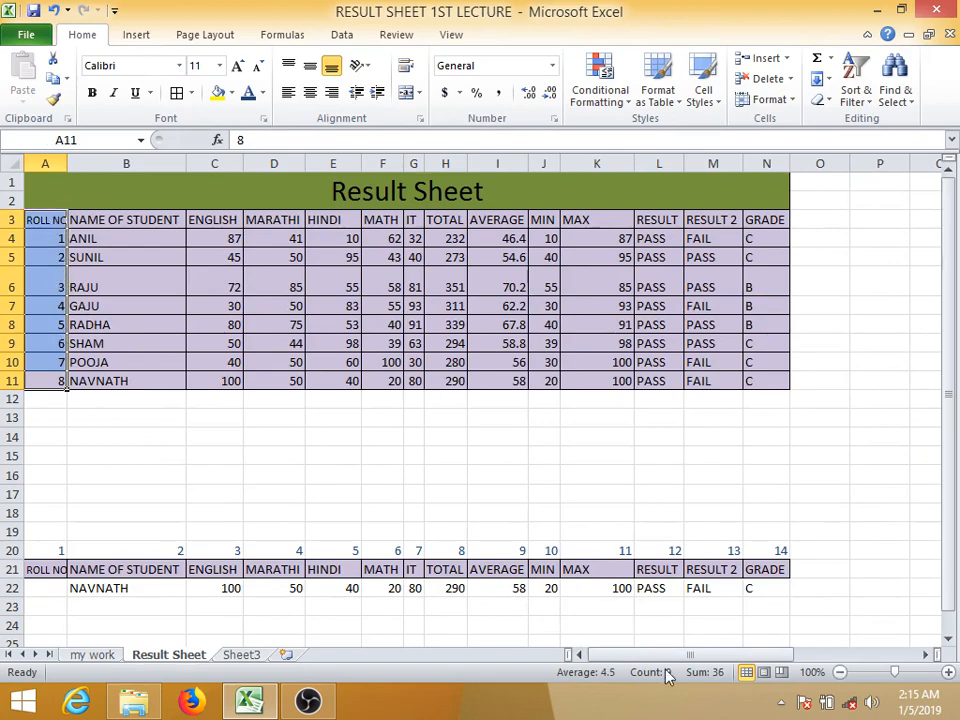
pyautogui.moveTo(690, 655); pyautogui.dragTo(836, 643)
pyautogui.click(855, 281)
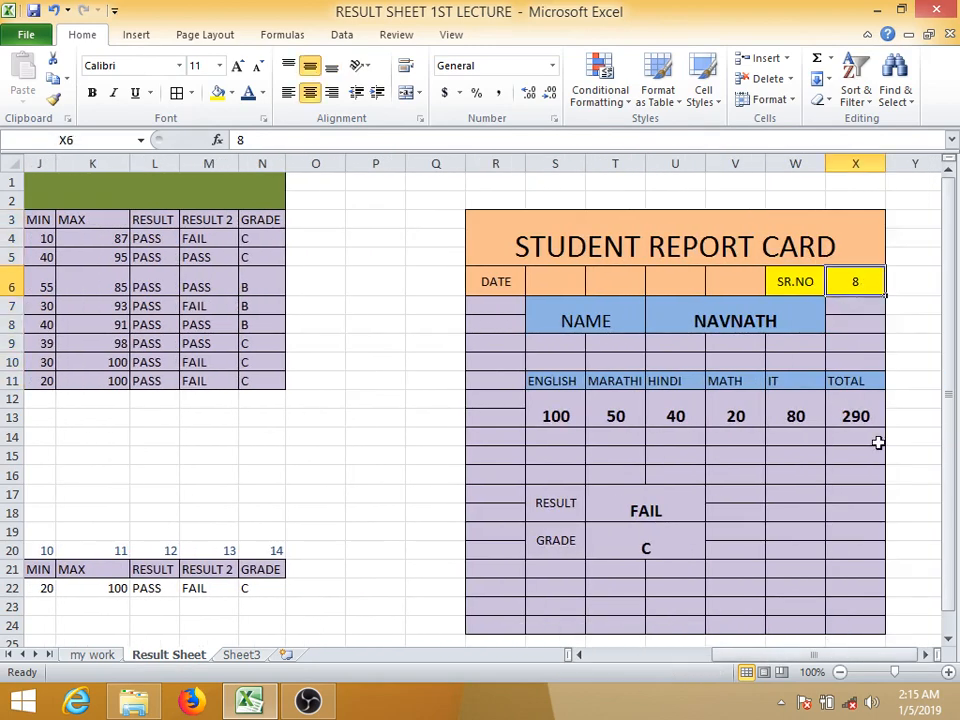
pyautogui.write('5')
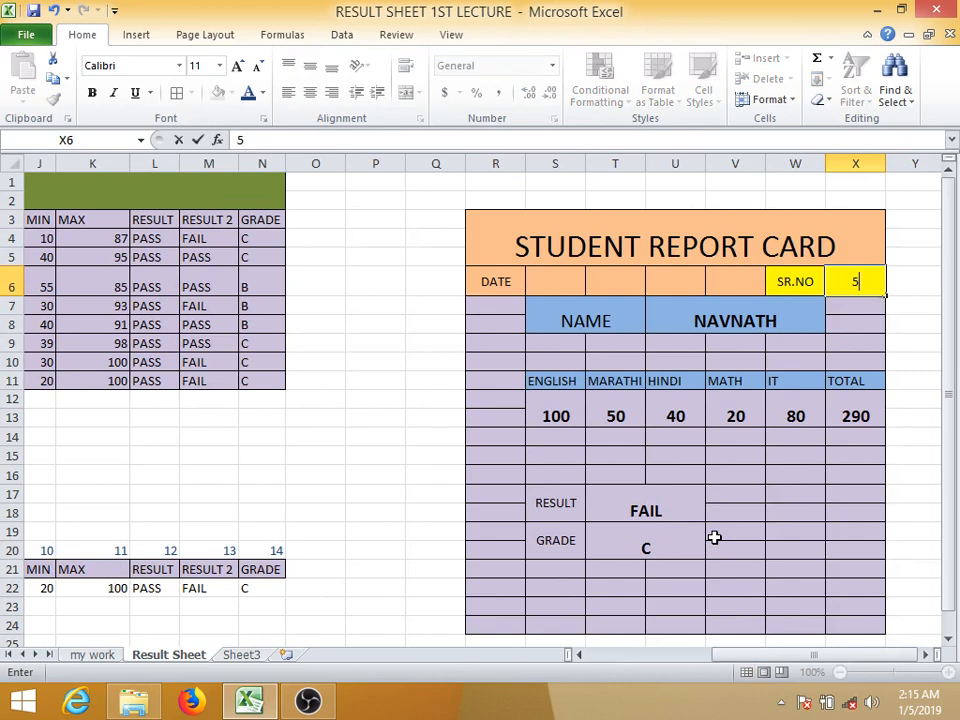
pyautogui.press('Return')
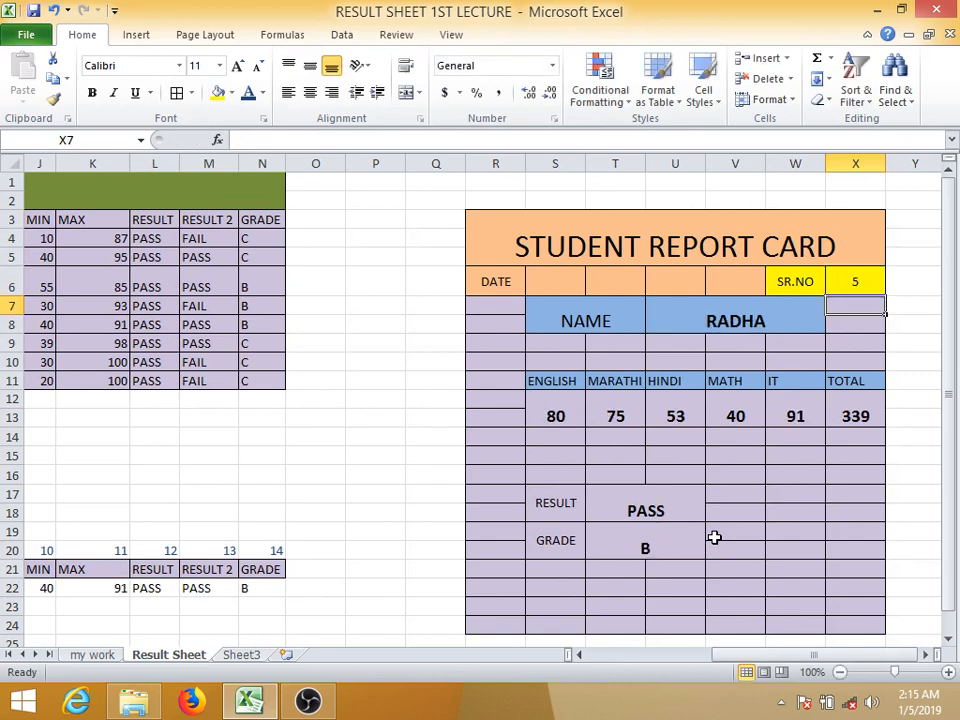
# Step: Set the serial number in X6 to 7 and check the report card's grade field
pyautogui.click(871, 284)
pyautogui.write('7')
pyautogui.press('Return')
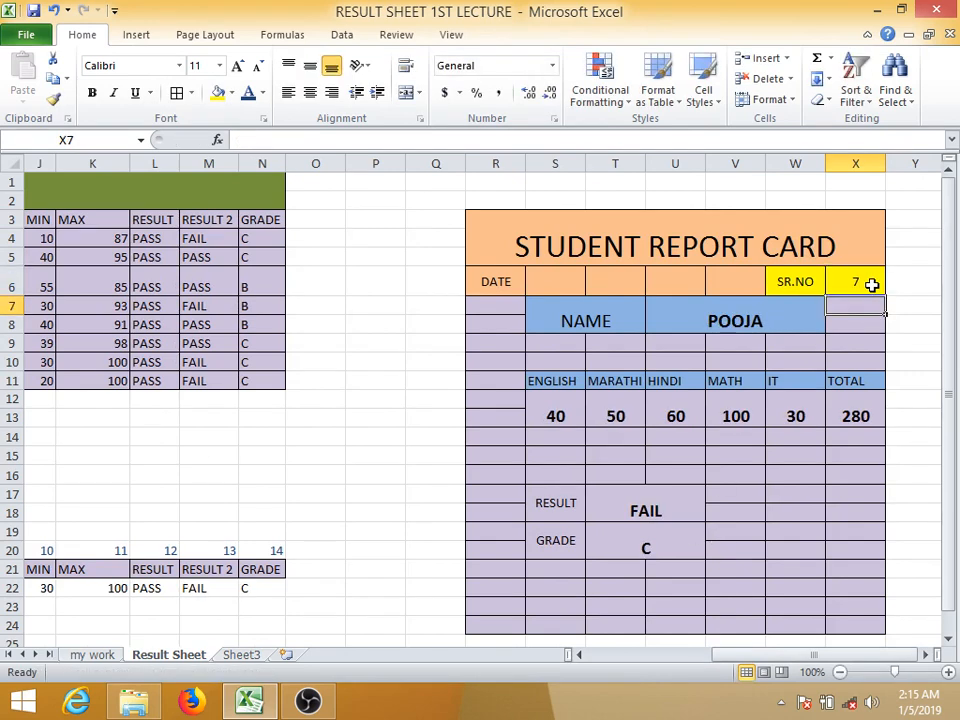
pyautogui.click(681, 547)
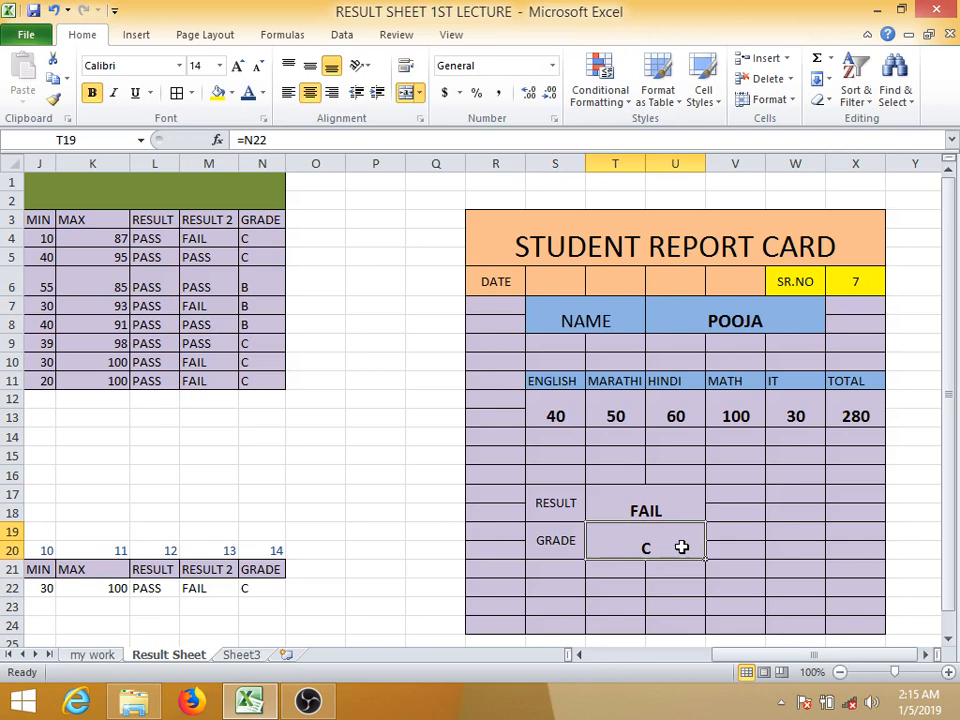
# Step: Hide columns A through P so that only the report card area remains on the sheet
pyautogui.moveTo(375, 163); pyautogui.dragTo(40, 163)
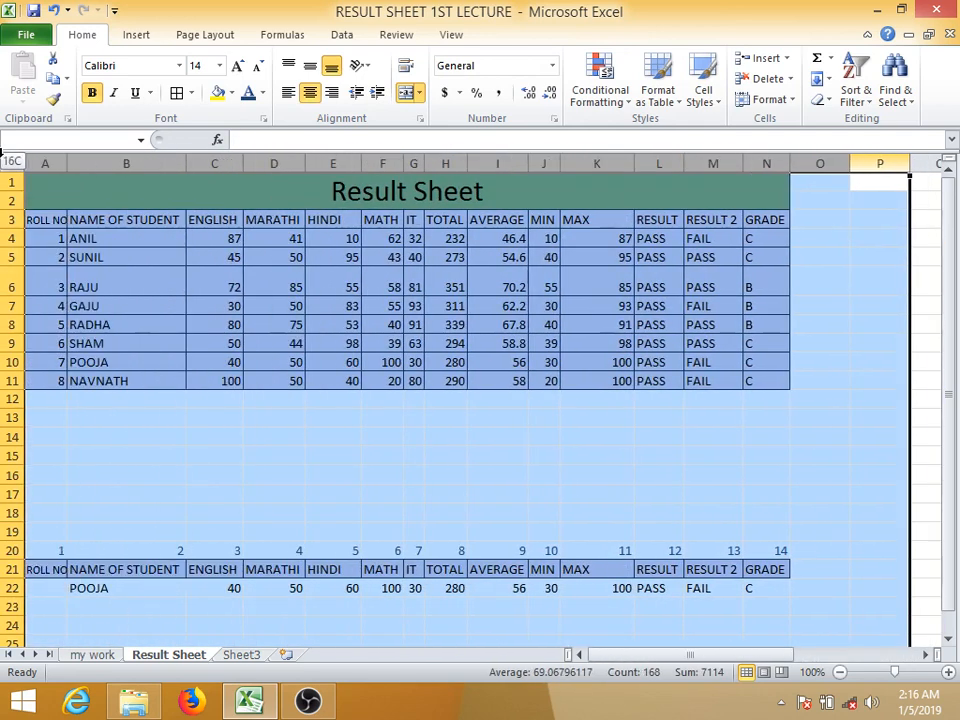
pyautogui.rightClick(213, 165)
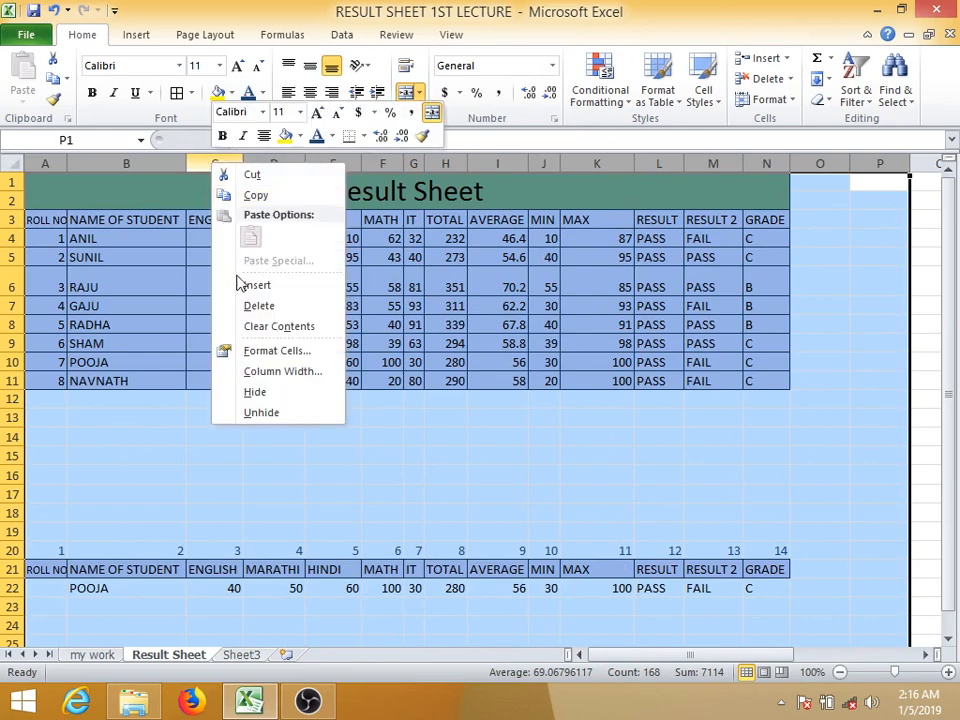
pyautogui.click(255, 392)
pyautogui.moveTo(51, 216); pyautogui.dragTo(34, 636)
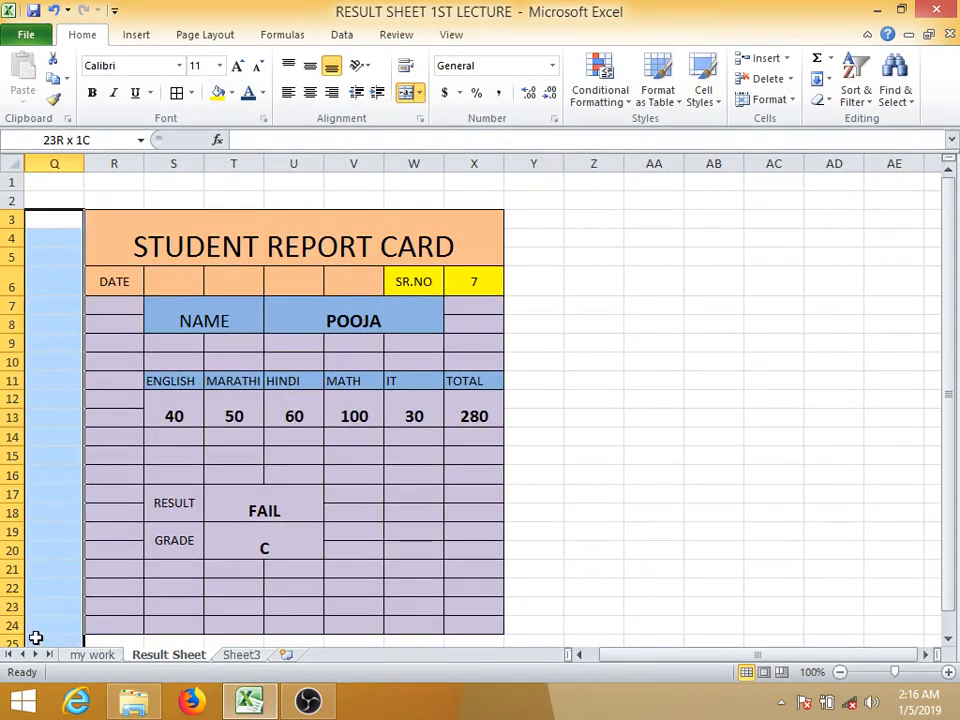
pyautogui.scroll(-3, 259, 471)
pyautogui.scroll(3, 93, 626)
pyautogui.scroll(-2, 51, 366)
pyautogui.scroll(2, 88, 223)
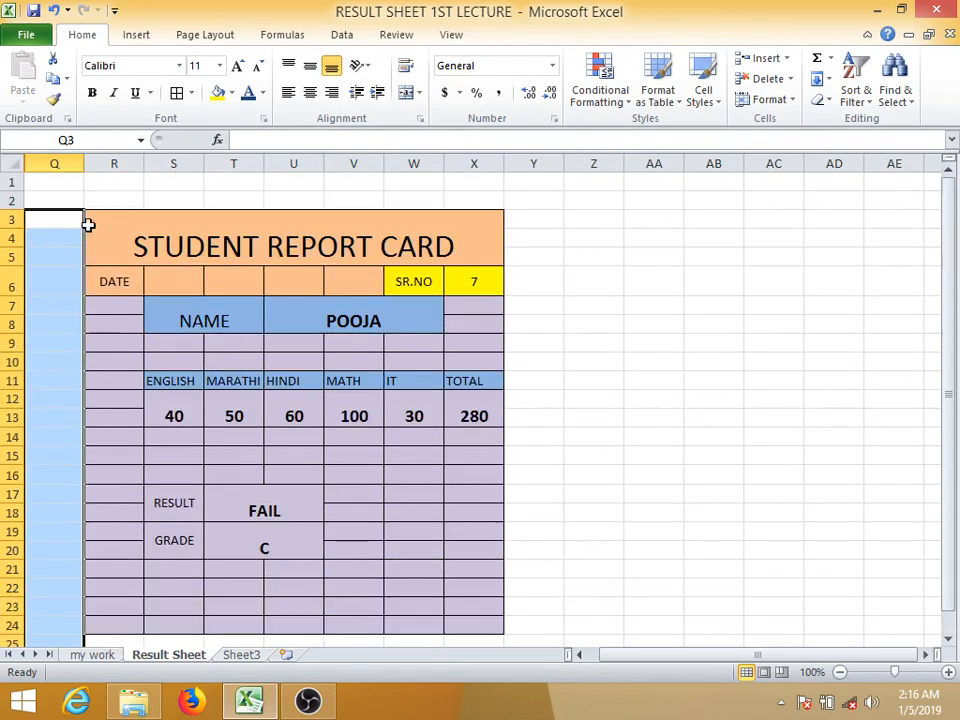
pyautogui.moveTo(52, 200); pyautogui.dragTo(6, 187)
pyautogui.click(645, 307)
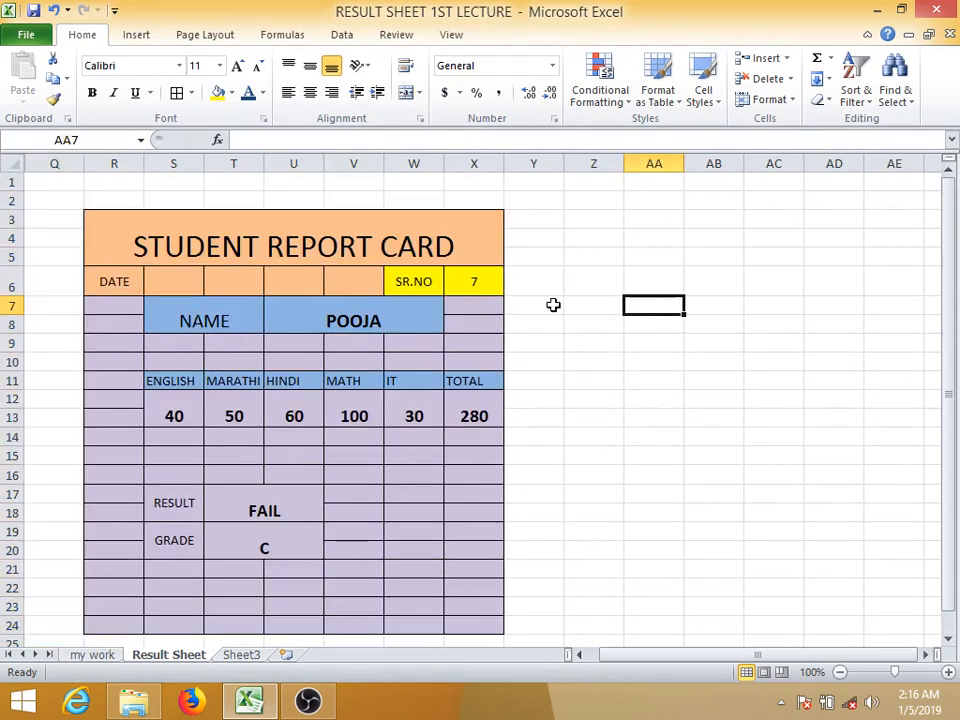
# Step: Test the report card by entering serial number 1 and then 2 in X6
pyautogui.click(471, 293)
pyautogui.write('1')
pyautogui.press('Return')
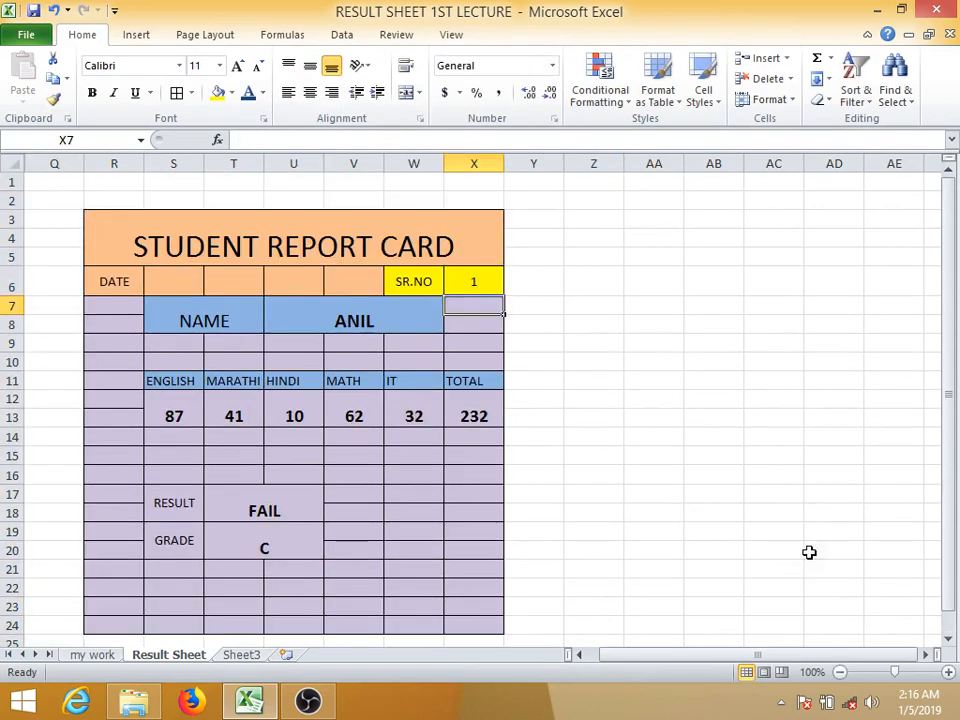
pyautogui.scroll(-1, 344, 444)
pyautogui.click(480, 229)
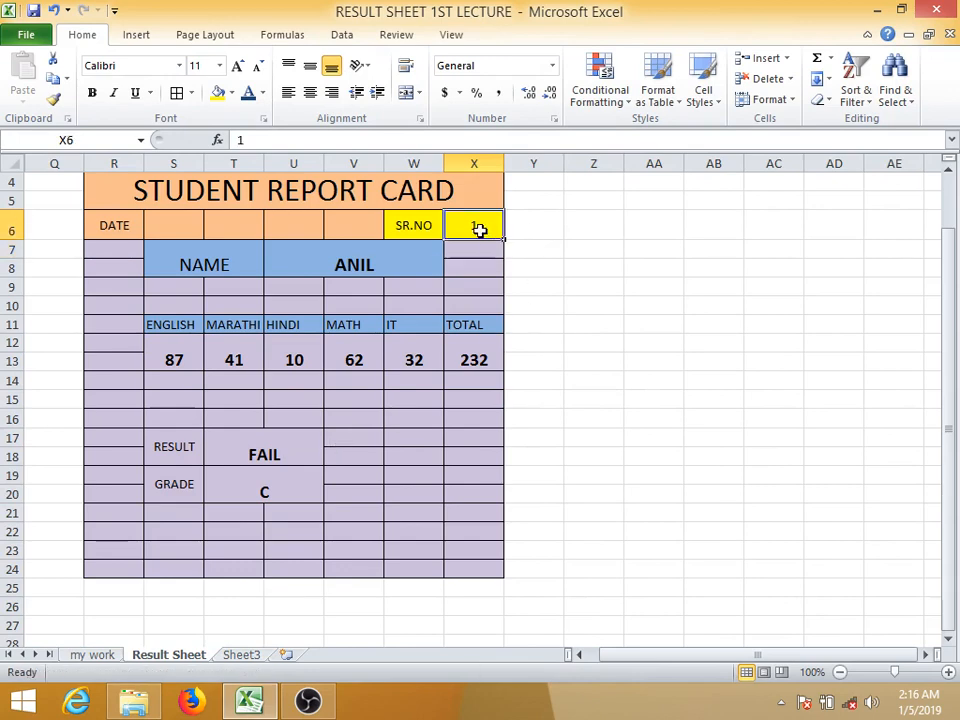
pyautogui.write('2')
pyautogui.press('Return')
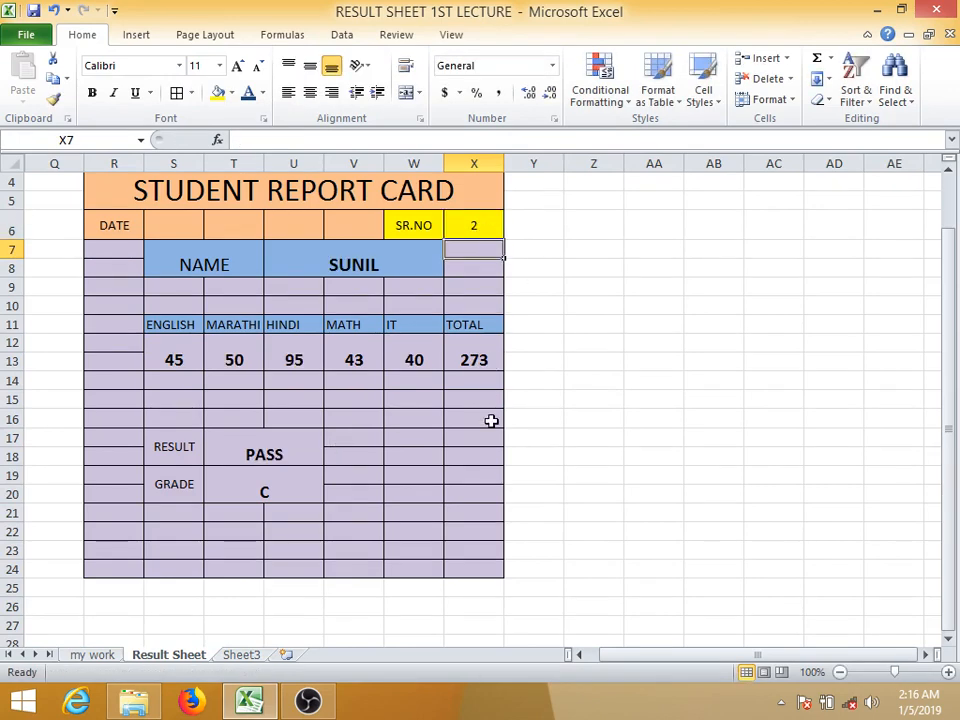
# Step: Set the serial number in X6 to 8 and deselect the report card
pyautogui.click(474, 222)
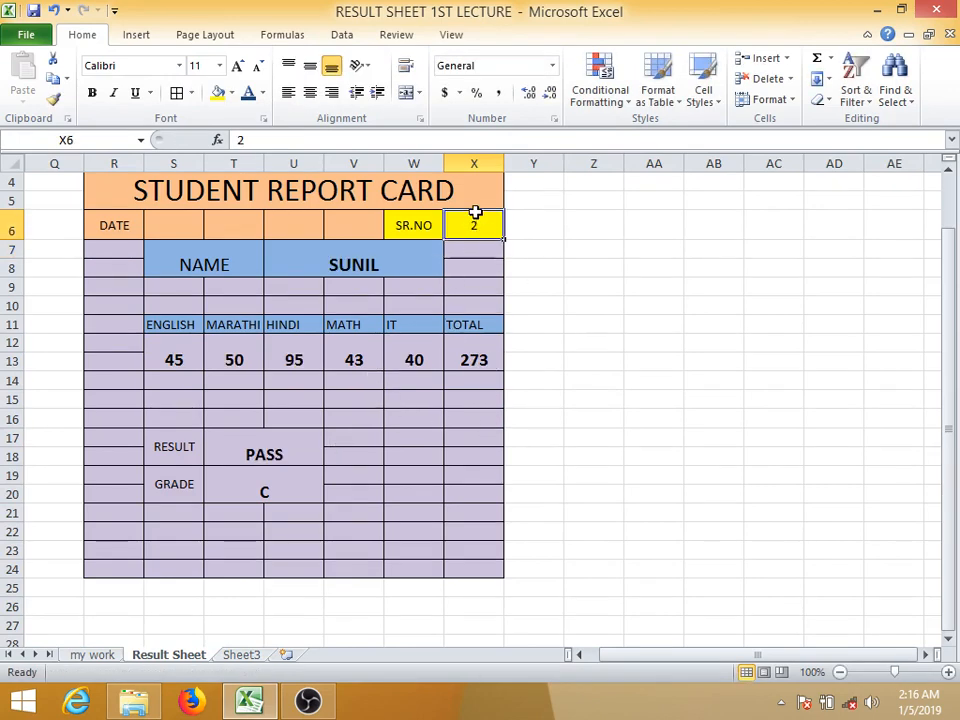
pyautogui.write('8')
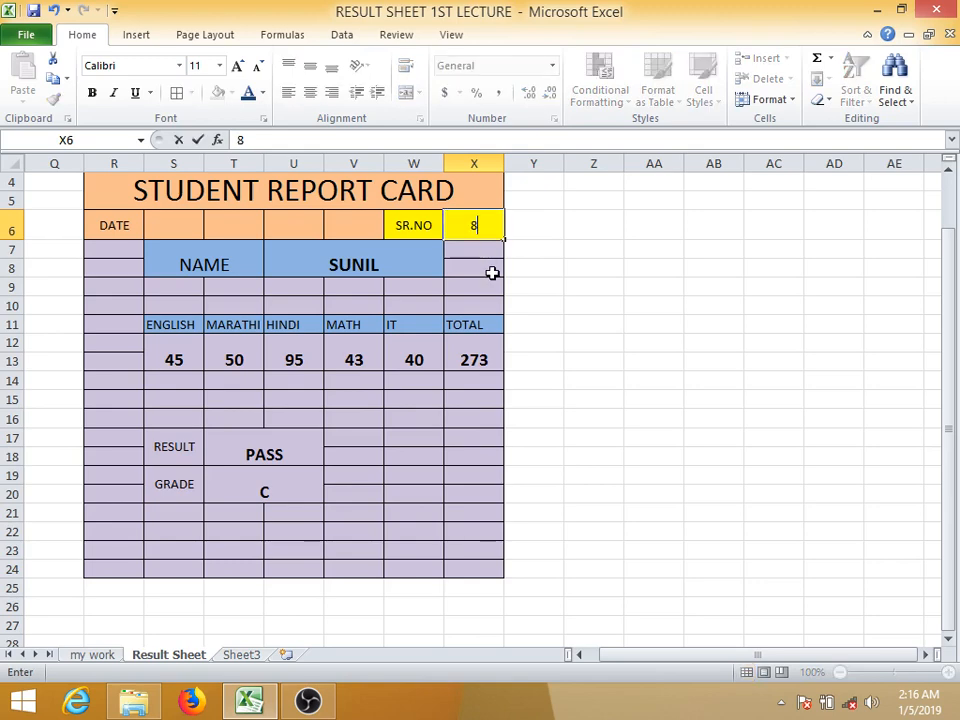
pyautogui.press('Return')
pyautogui.scroll(1, 369, 408)
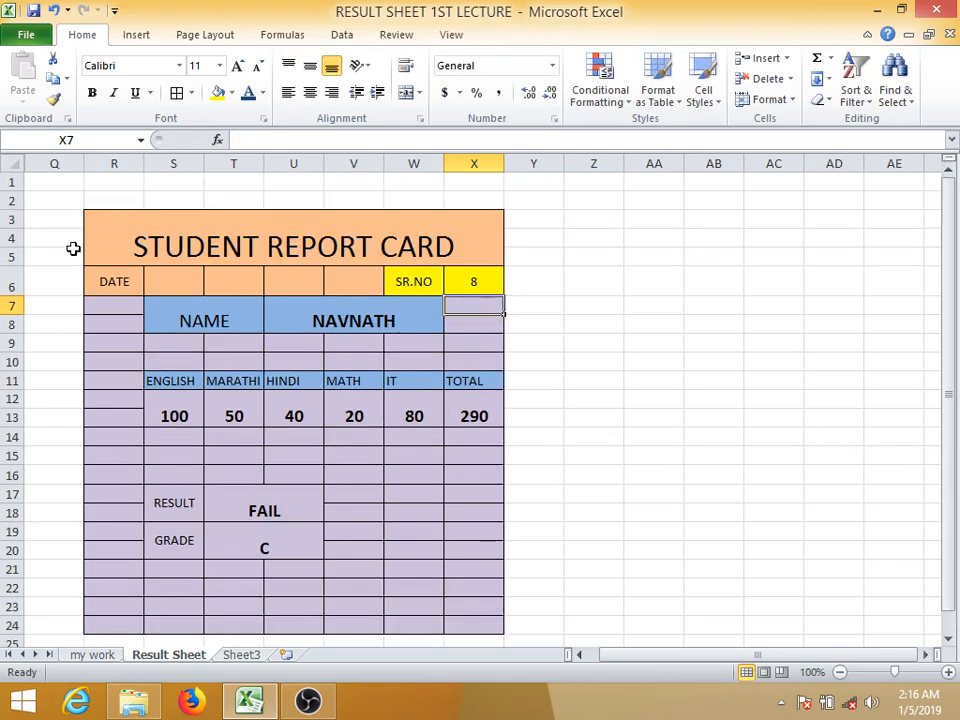
pyautogui.click(54, 201)
pyautogui.click(38, 402)
pyautogui.click(653, 361)
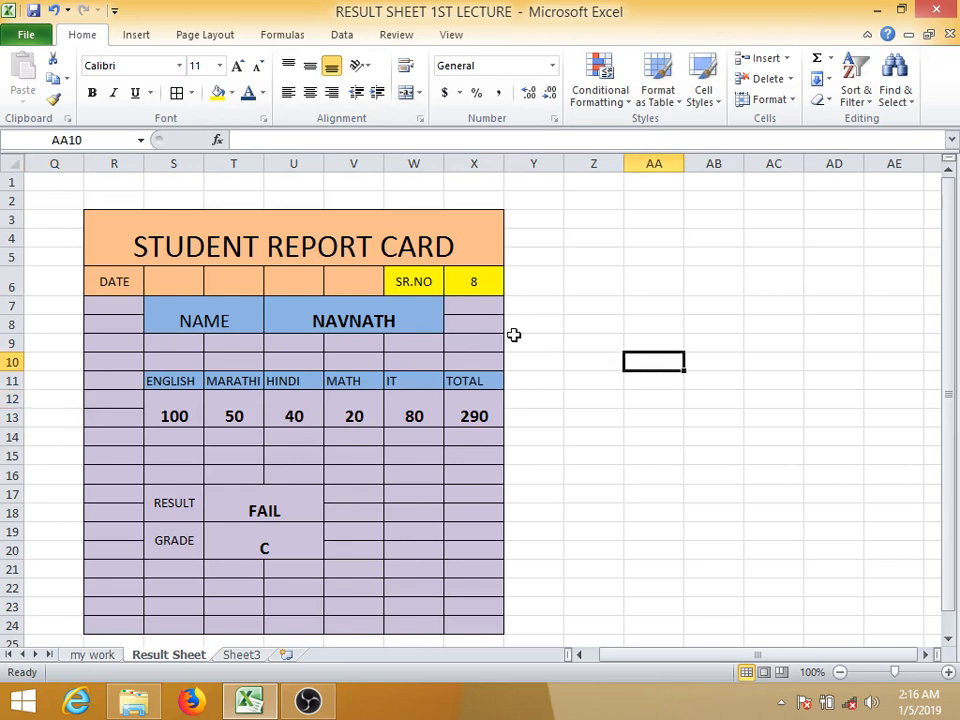
# Step: Unhide all hidden columns on the sheet to bring back the results table and lookup row
pyautogui.click(10, 163)
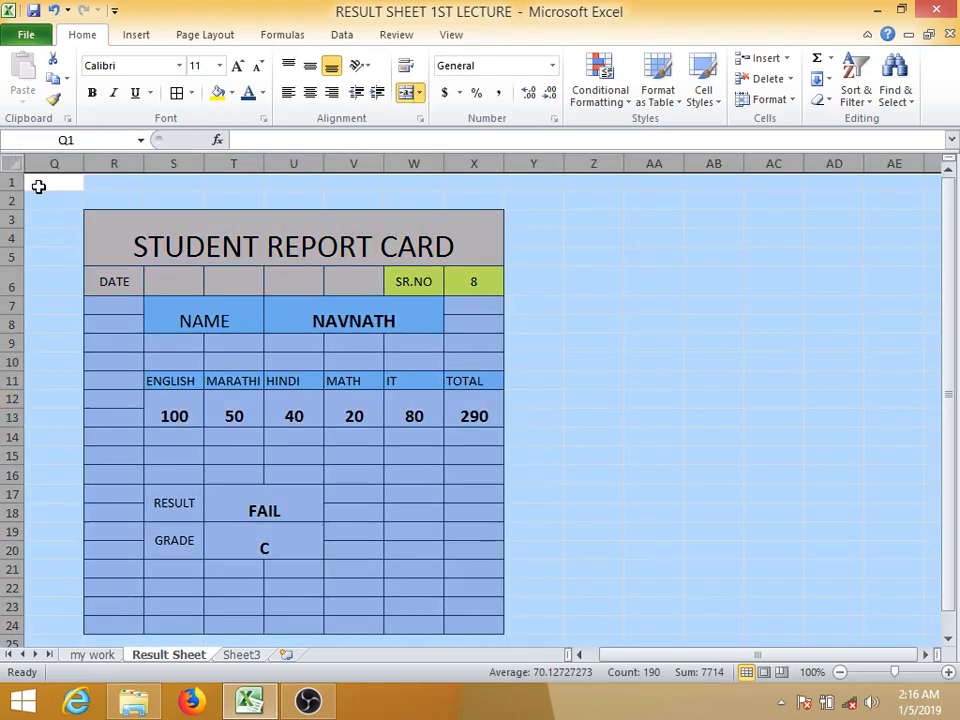
pyautogui.click(11, 161)
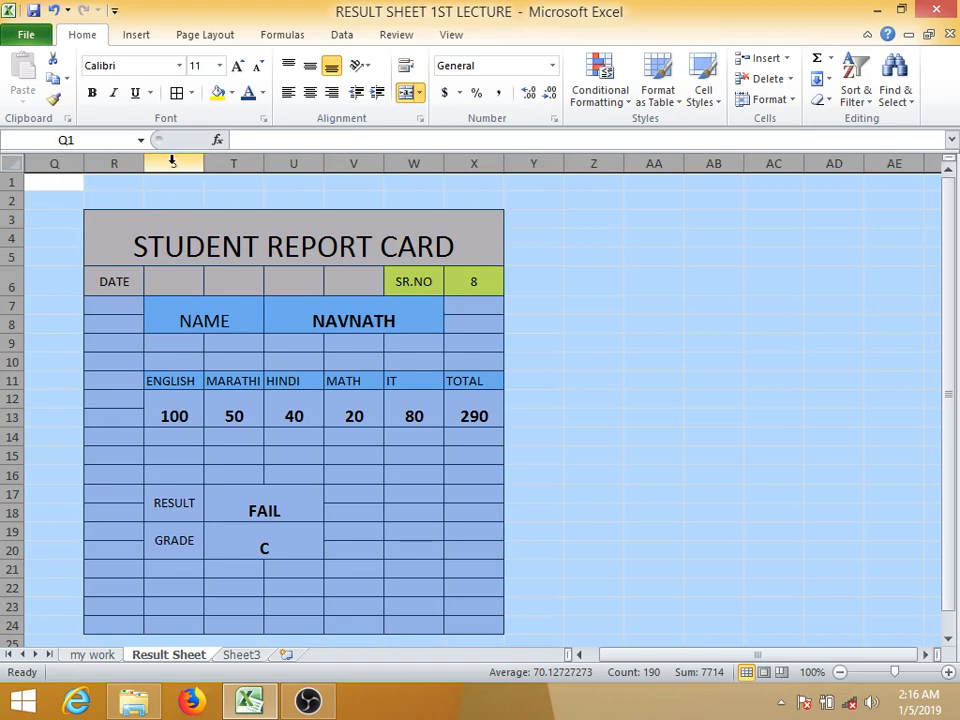
pyautogui.rightClick(172, 160)
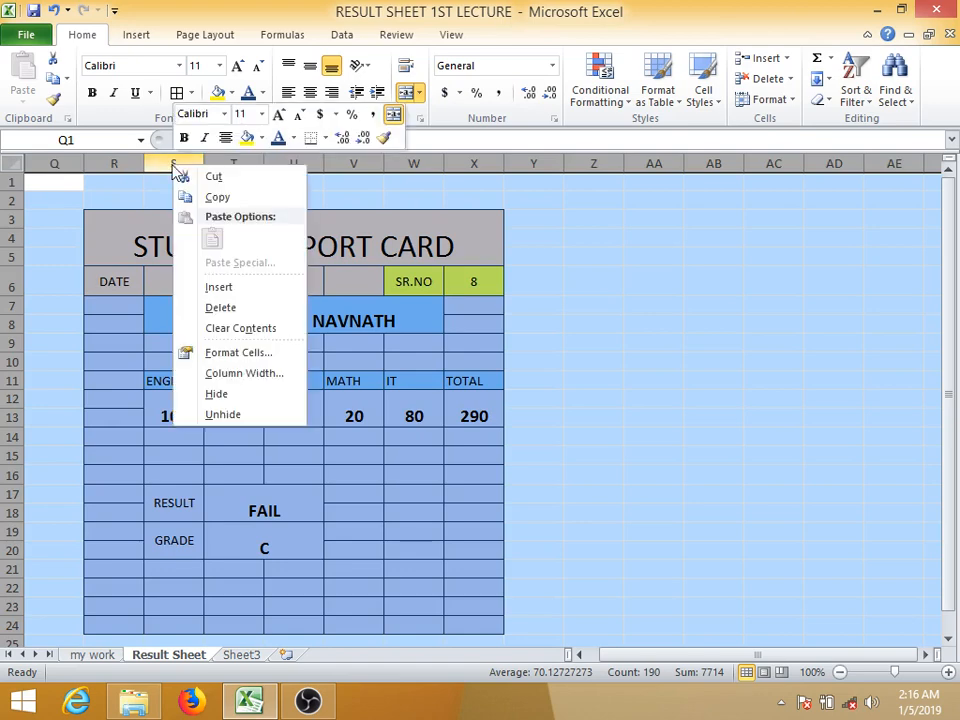
pyautogui.click(229, 414)
pyautogui.click(390, 474)
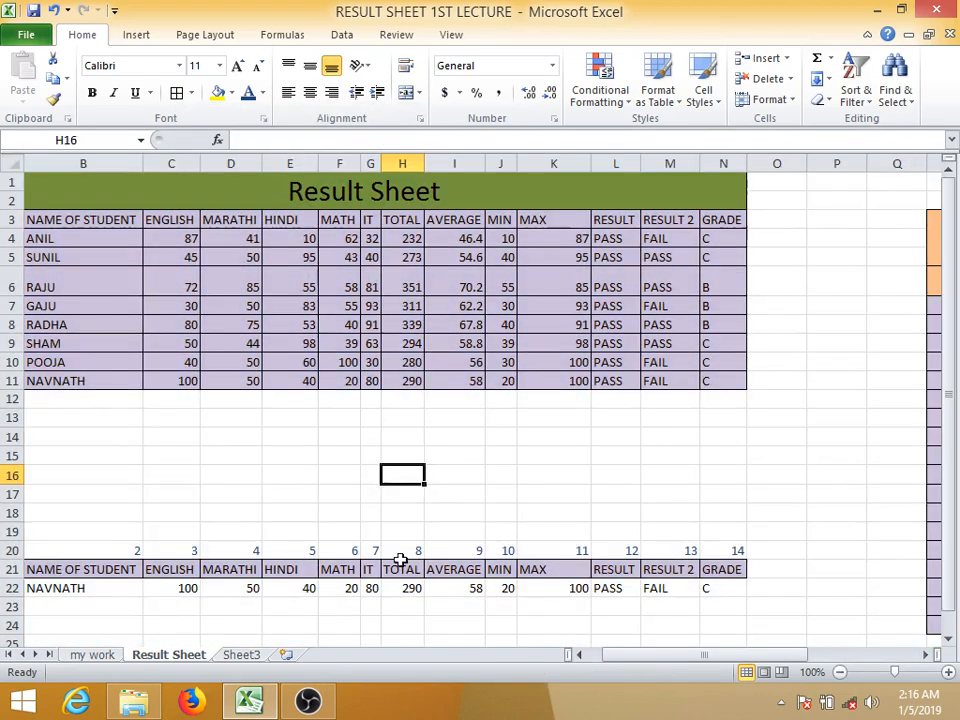
# Step: Hide columns A through P, containing the results table and the lookup row, again
pyautogui.scroll(-3, 400, 560)
pyautogui.scroll(3, 525, 574)
pyautogui.moveTo(624, 656); pyautogui.dragTo(557, 656)
pyautogui.moveTo(714, 644); pyautogui.dragTo(686, 482)
pyautogui.moveTo(662, 155); pyautogui.dragTo(126, 165)
pyautogui.rightClick(126, 165)
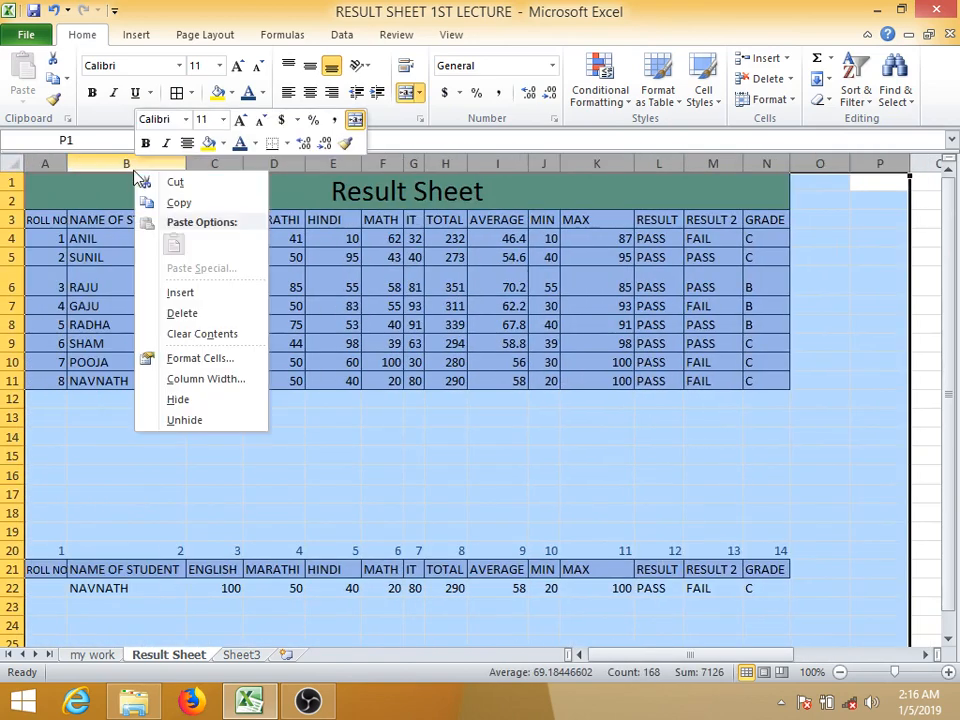
pyautogui.click(185, 398)
# Step: Test the report card with serial number 5 in X6, then set it to 4
pyautogui.click(496, 294)
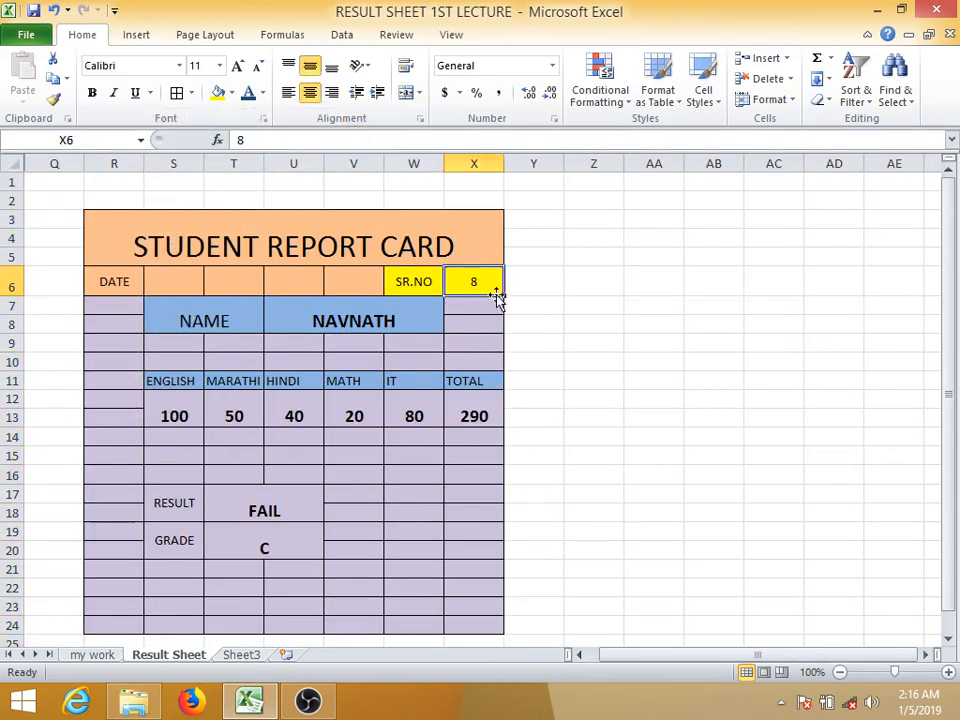
pyautogui.write('5')
pyautogui.press('Return')
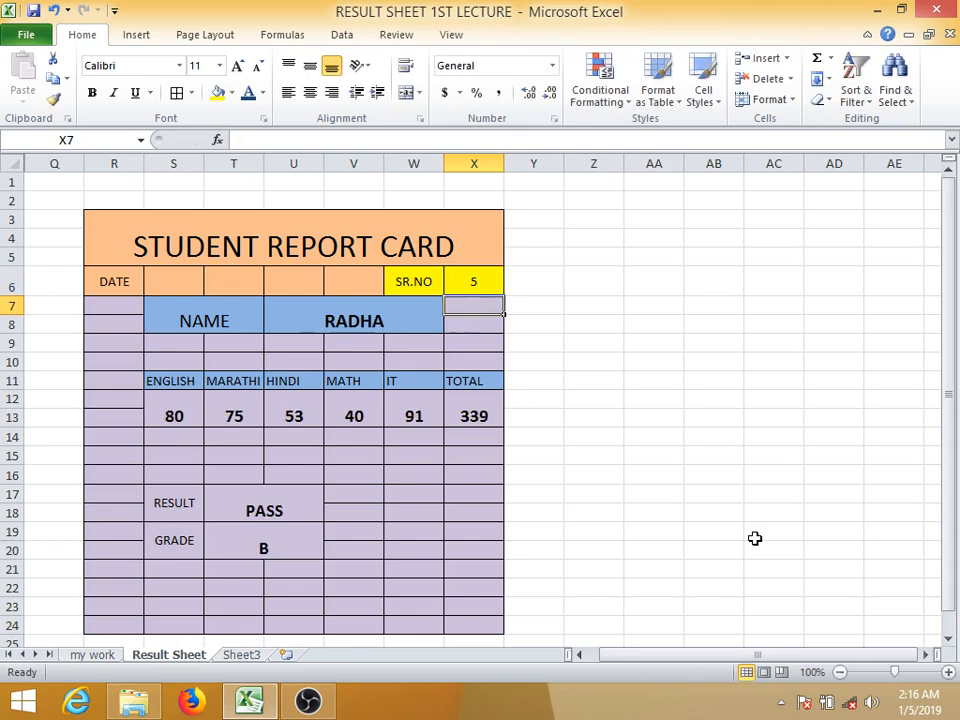
pyautogui.press('Up')
pyautogui.write('4')
pyautogui.press('Return')
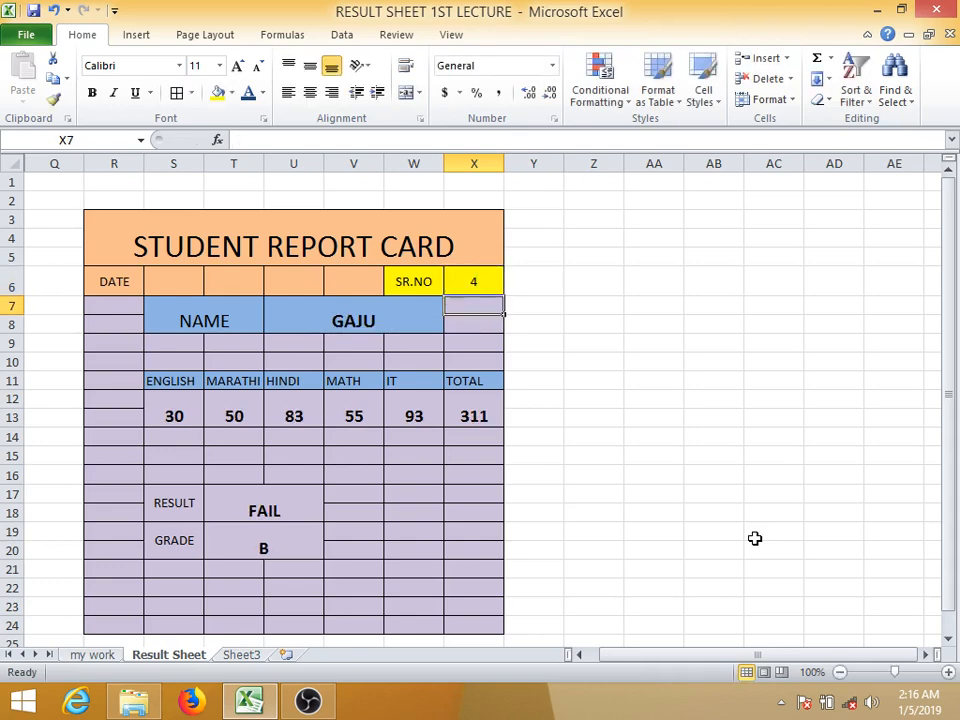
pyautogui.scroll(-1, 158, 327)
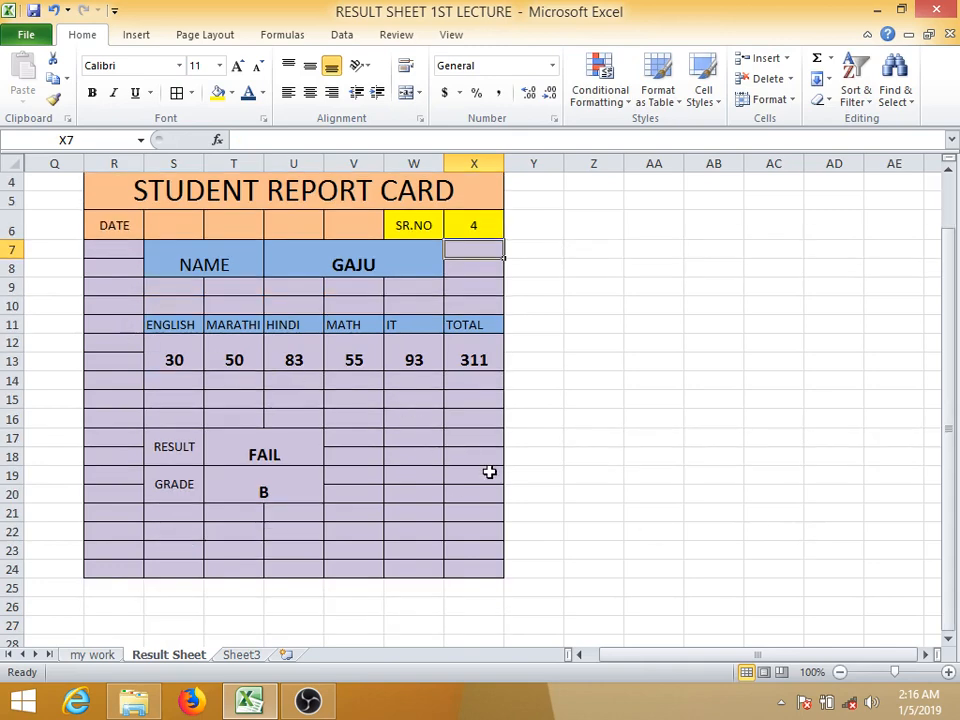
pyautogui.click(482, 224)
pyautogui.scroll(1, 486, 260)
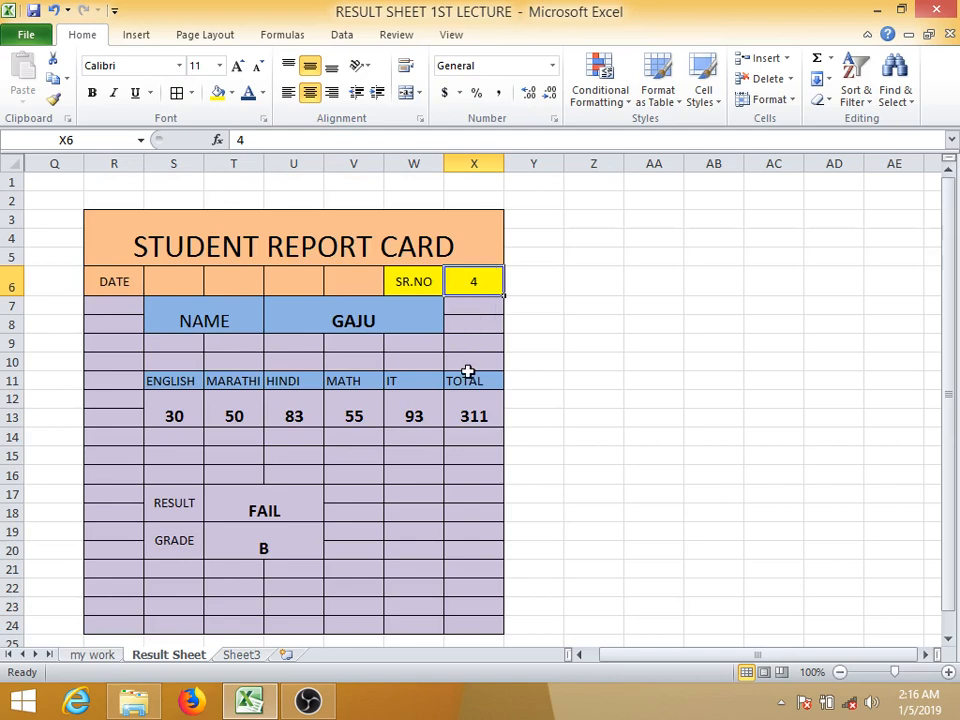